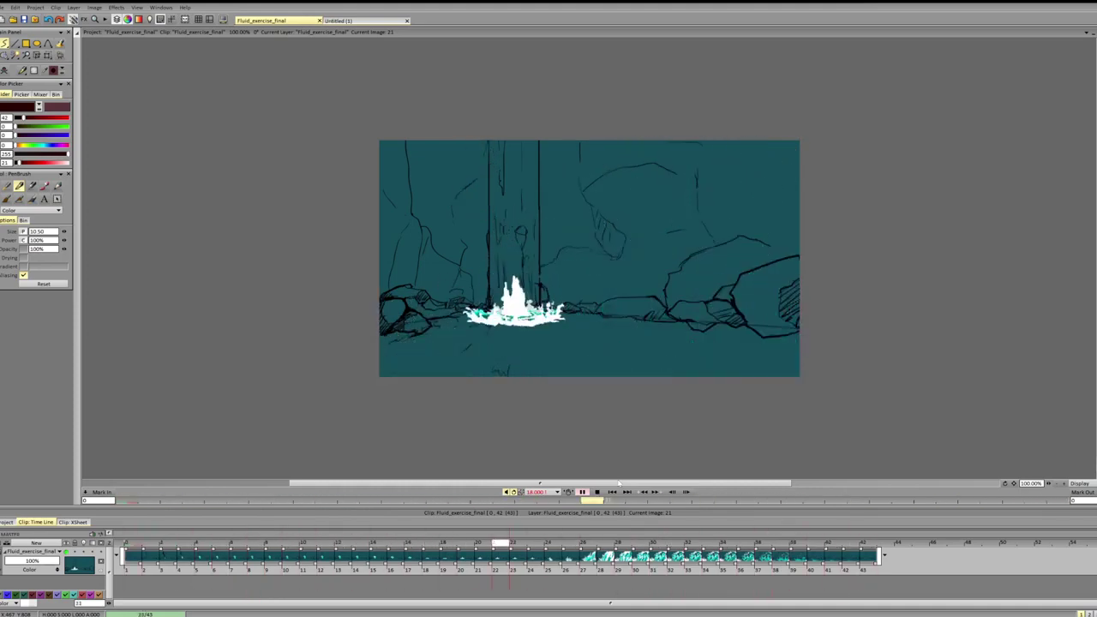
- Stop the playback, return to the first frame and add a new layer above the fluid animation
double_click(134, 538)
left_click(573, 322)
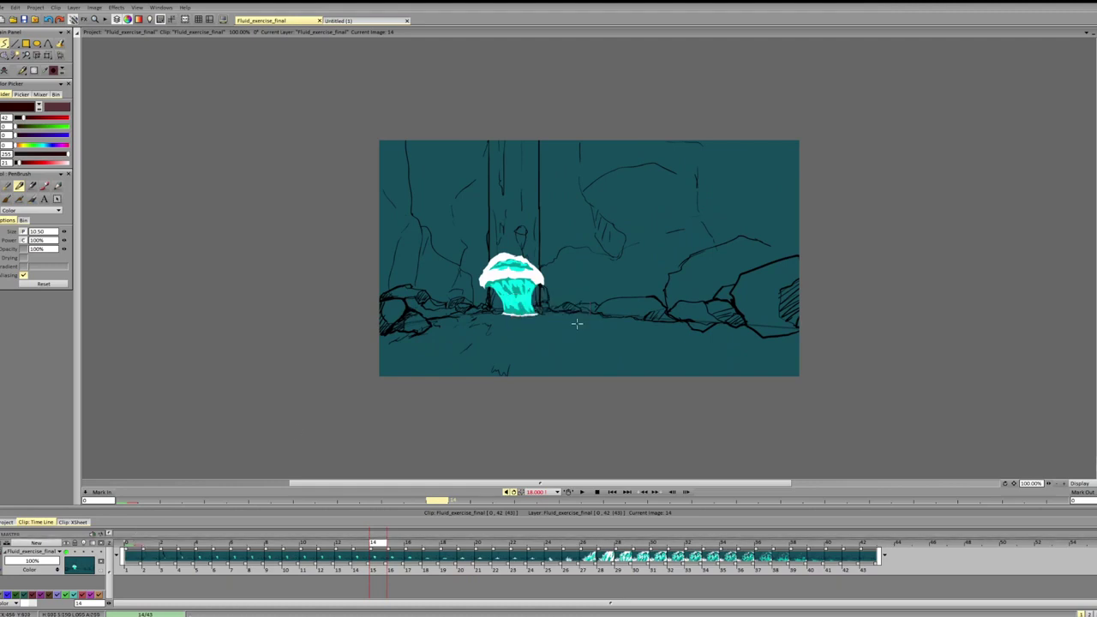
key("Home")
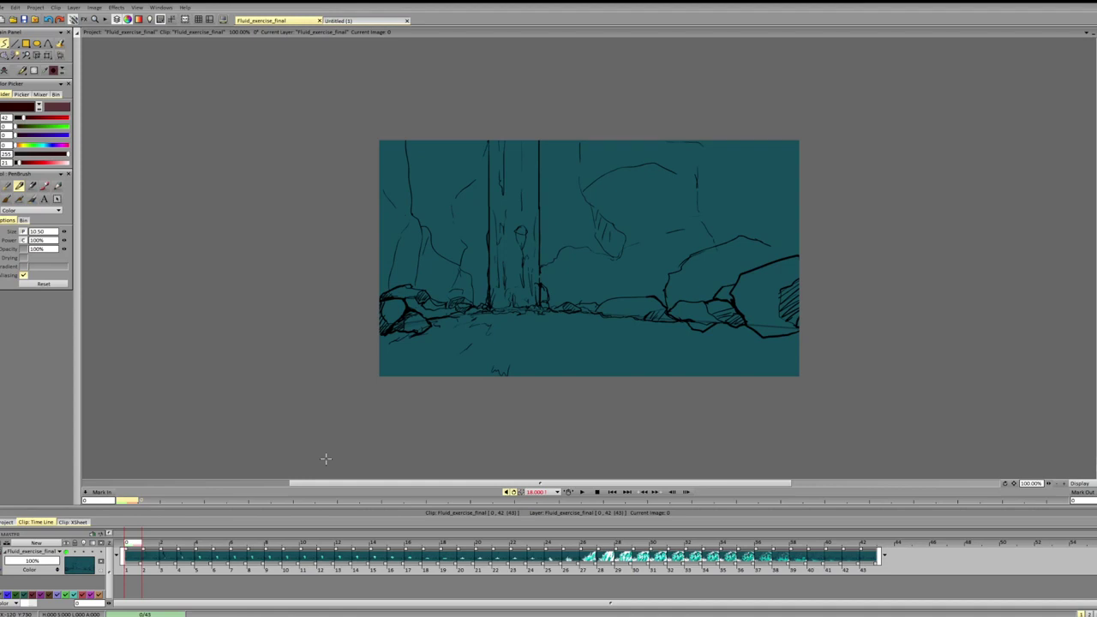
key("ctrl+shift+n")
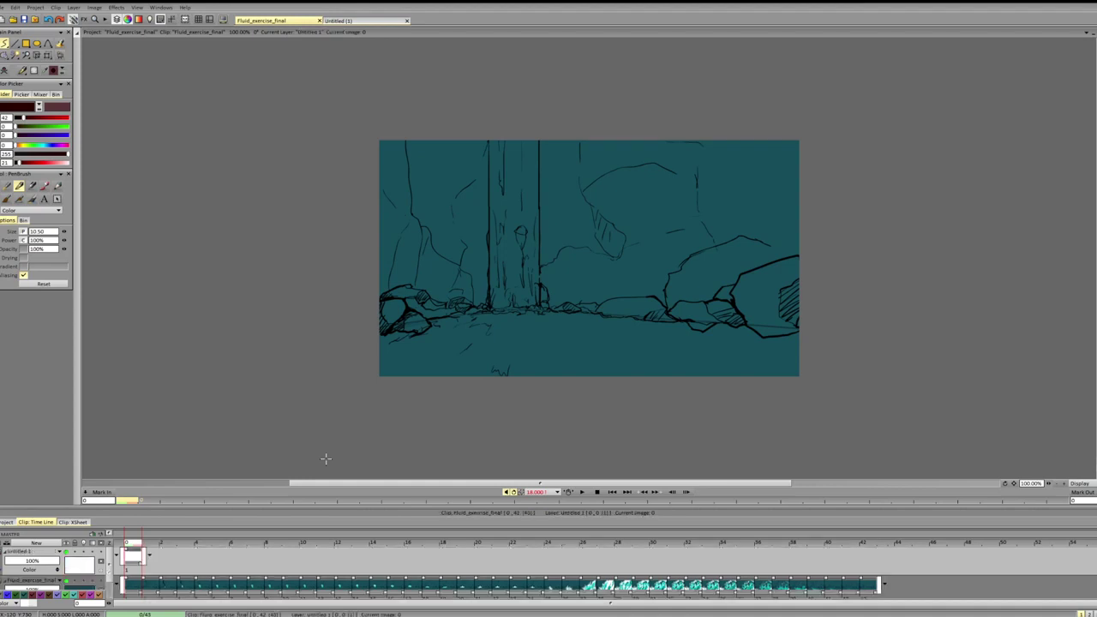
left_click(136, 552)
- Set up a red pen at size 1.00 for drawing over frame 6 on the new layer
left_click_drag(165, 543, 236, 545)
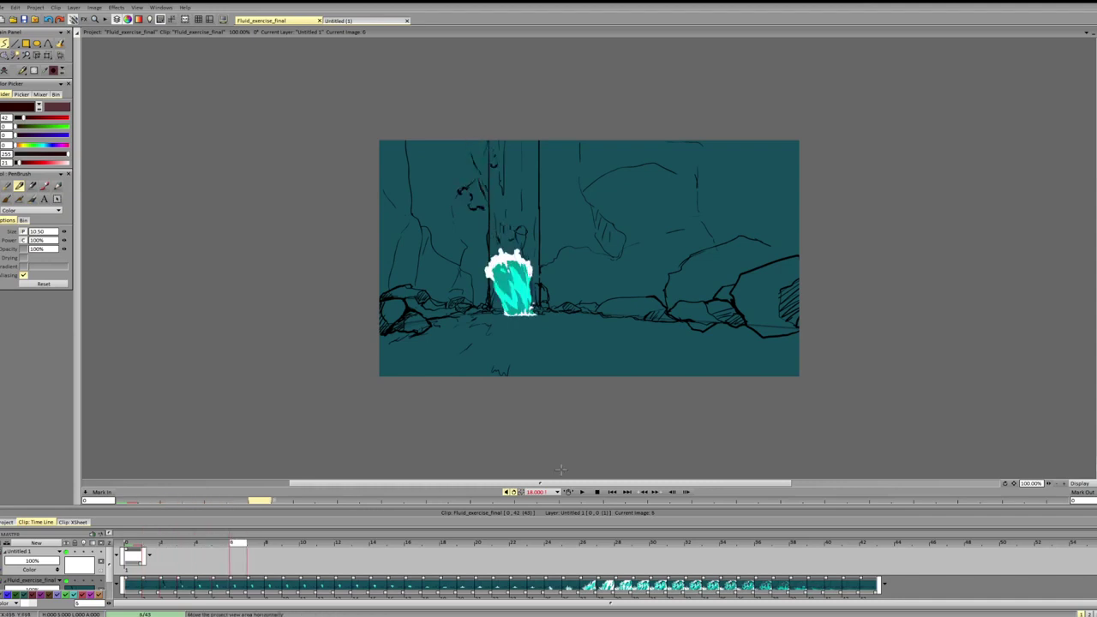
left_click(1048, 484)
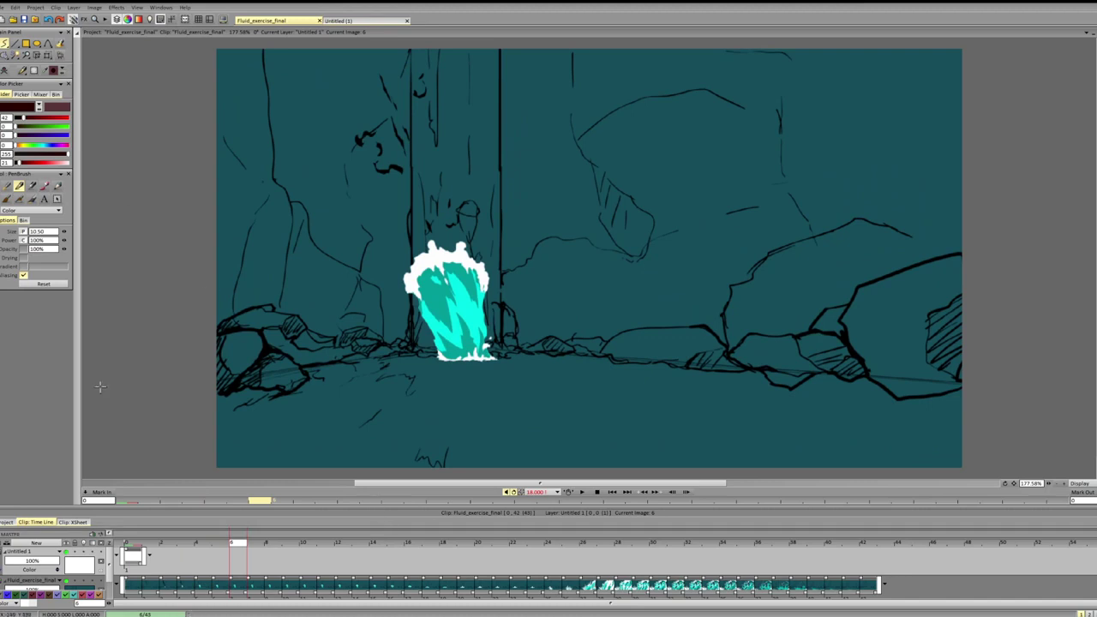
left_click(26, 163)
left_click_drag(26, 163, 43, 163)
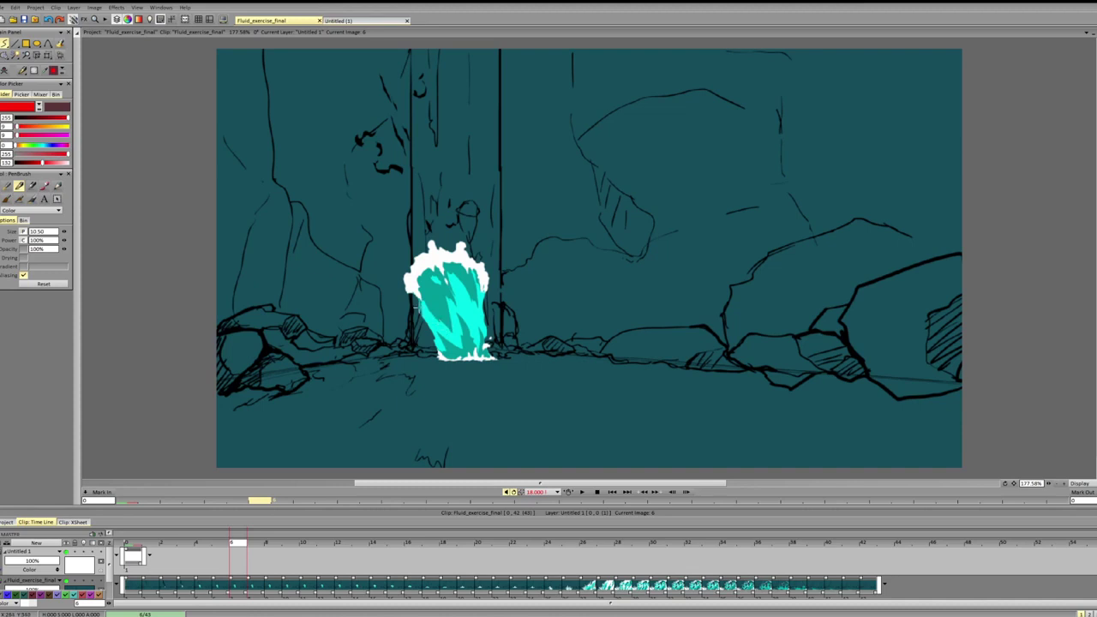
mouse_move(411, 269)
left_mouse_down()
mouse_move(441, 361)
mouse_move(438, 329)
left_mouse_up()
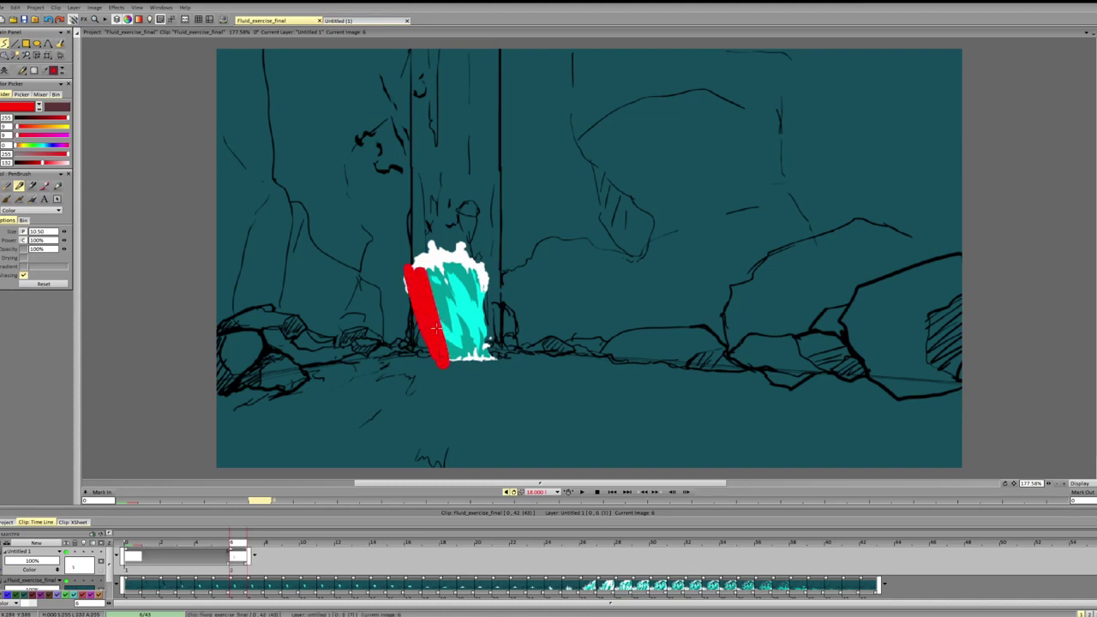
key("ctrl+z")
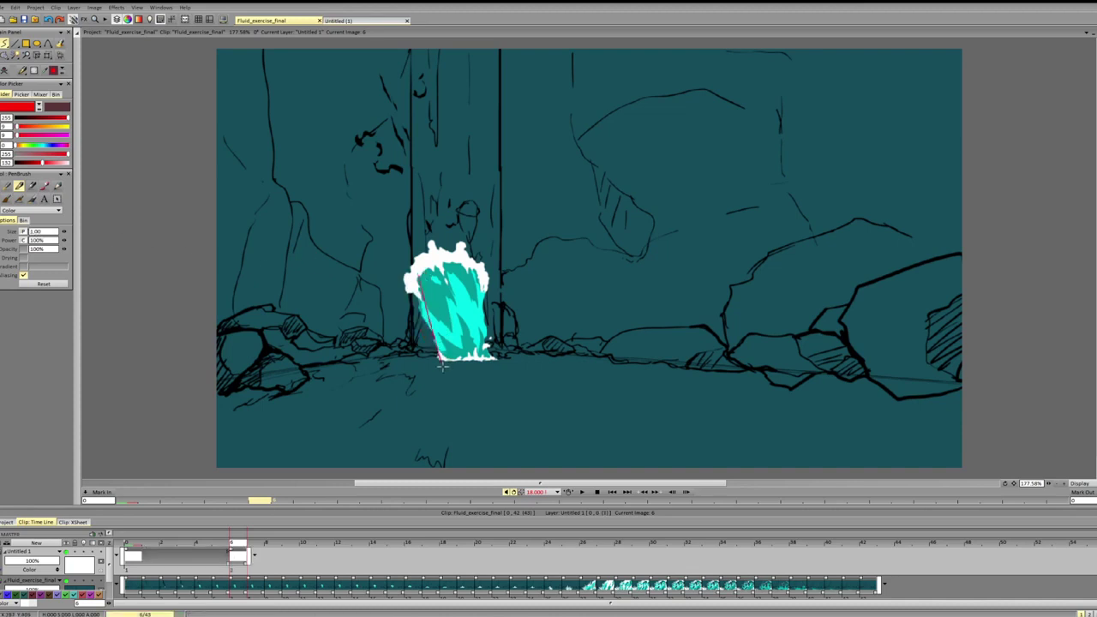
- Outline the water column on frame 6 with thin red lines, and clear the outline
mouse_move(423, 281)
left_mouse_down()
mouse_move(441, 361)
mouse_move(493, 346)
mouse_move(483, 262)
mouse_move(416, 254)
mouse_move(486, 251)
left_mouse_up()
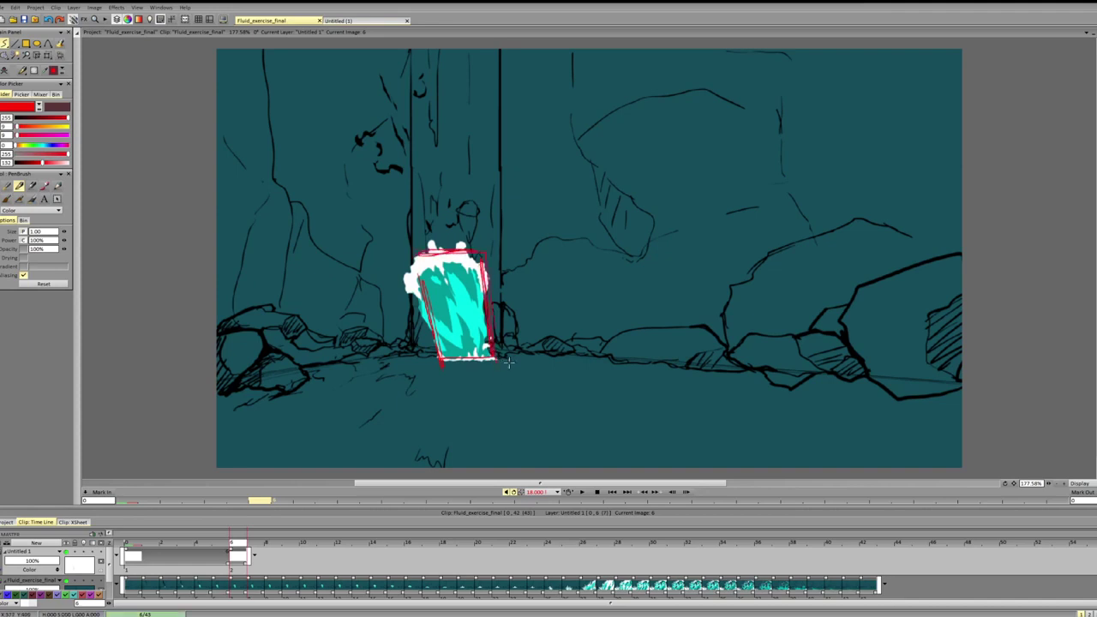
key("BackSpace")
- Step forward frame by frame to frame 19 to examine how the water column widens, collapses and splashes
key("Right")
key("Right")
key("Right")
key("Right")
key("Right")
key("Right")
key("Right")
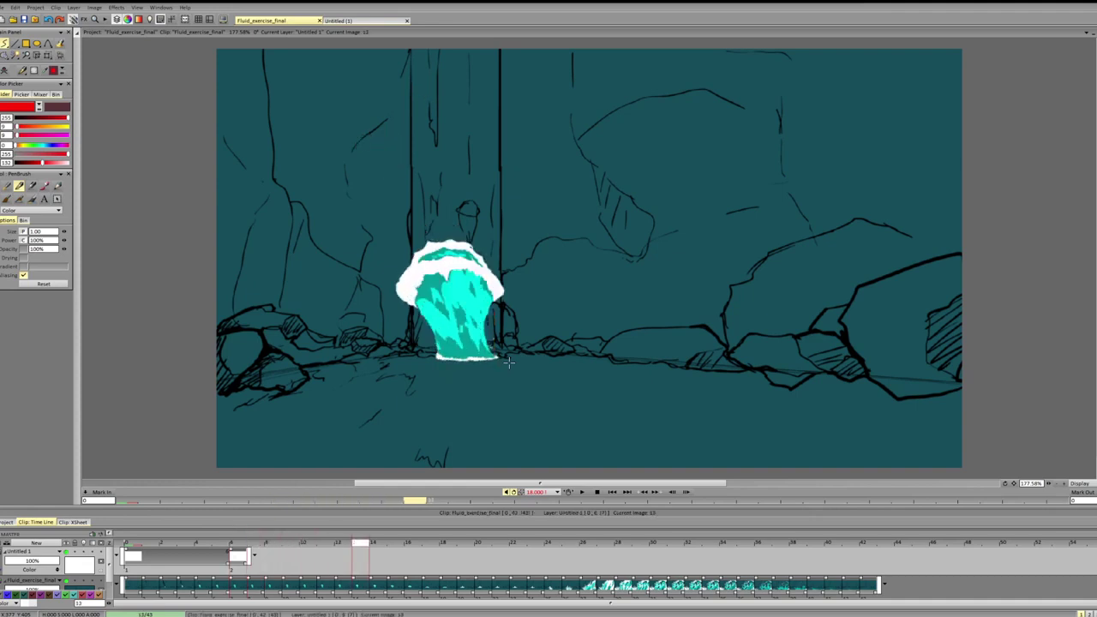
key("Right")
key("Left")
key("Left")
key("Left")
key("Right")
key("Right")
key("Right")
key("Right")
key("Right")
key("Right")
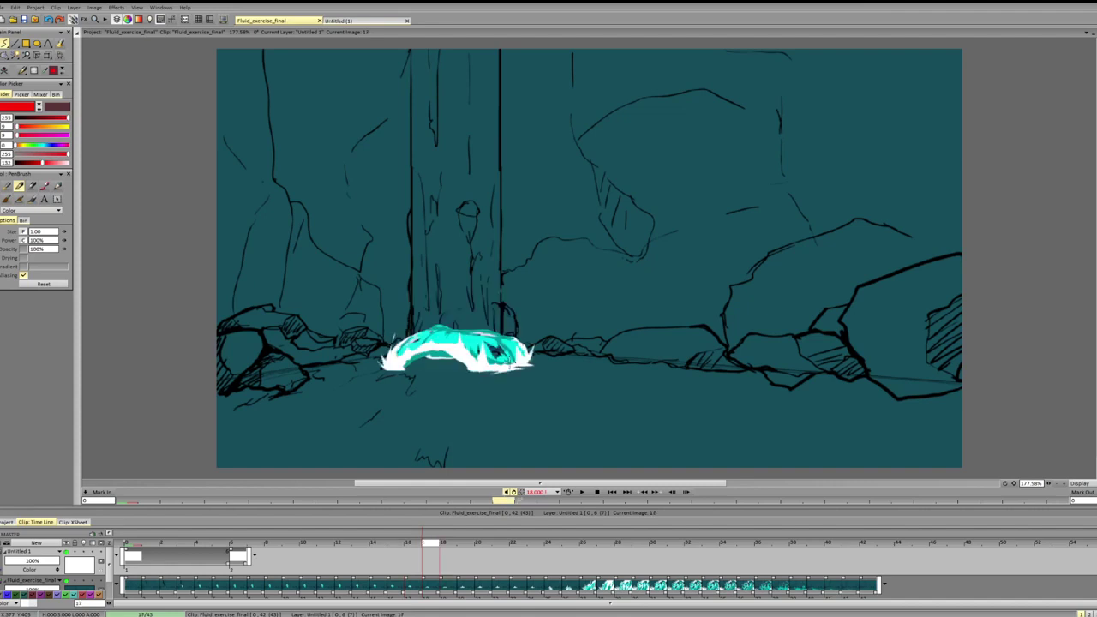
key("Left")
key("Left")
key("Right")
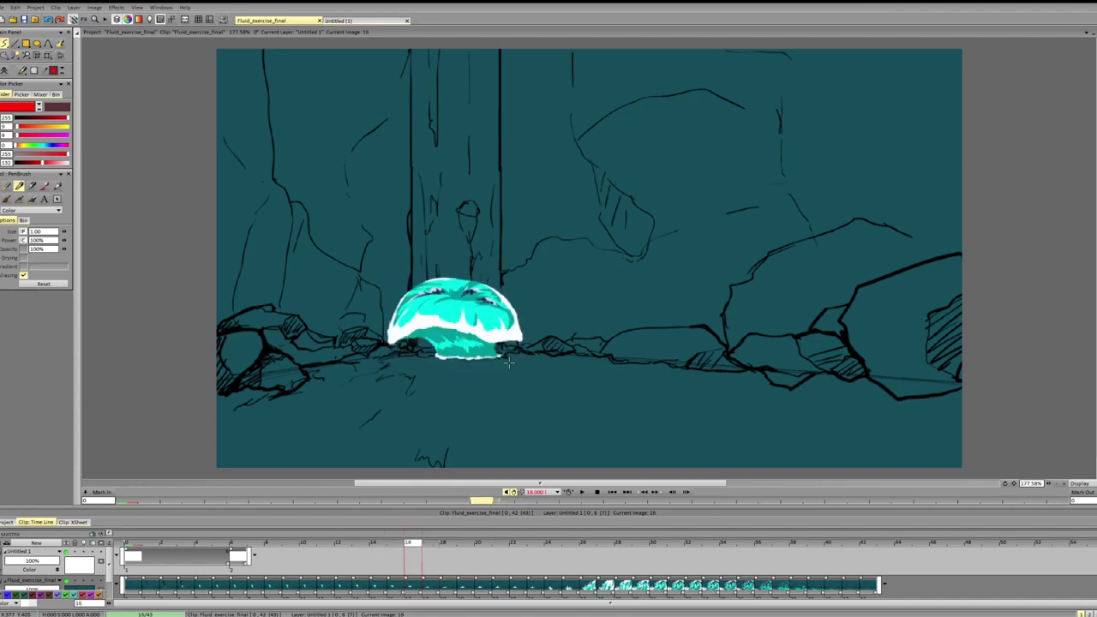
key("Right")
key("Right")
key("Right")
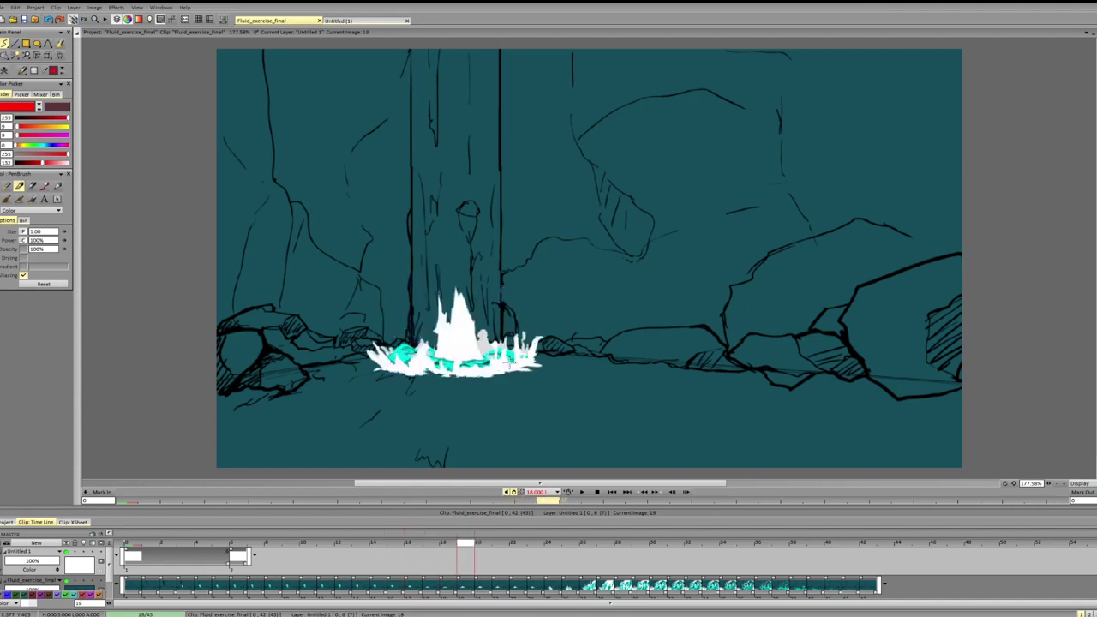
- Step back through the animation to frame 3 to examine the water column's early spiky shapes
key("Left")
key("Left")
key("Left")
key("Left")
key("Left")
key("Left")
key("Left")
key("Left")
key("Left")
key("Left")
key("Left")
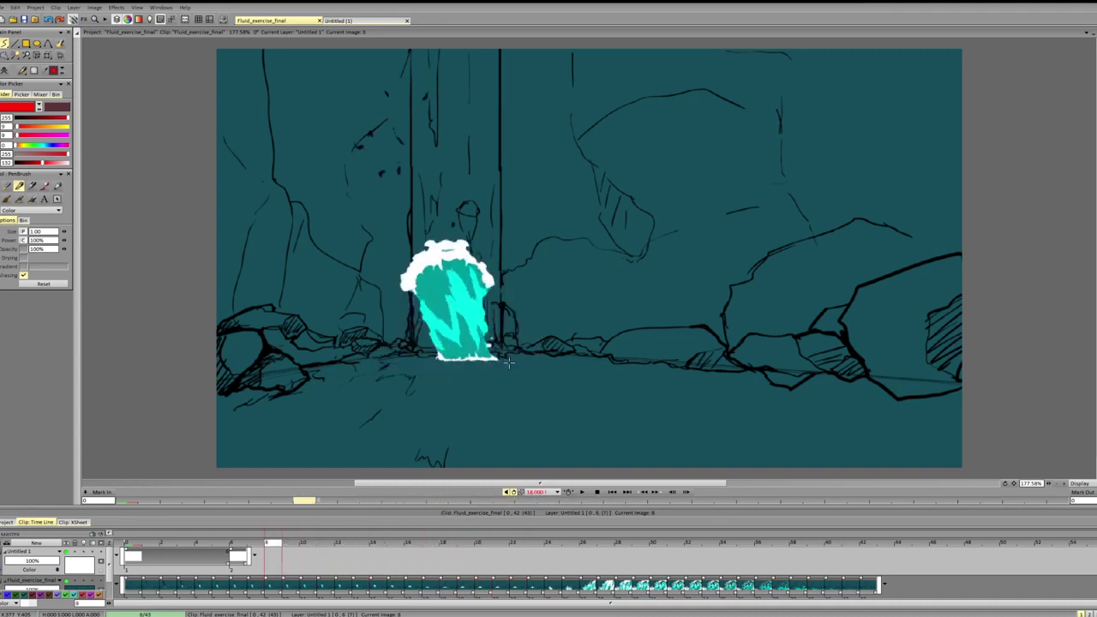
key("Left")
key("Left")
key("Left")
key("Left")
key("Left")
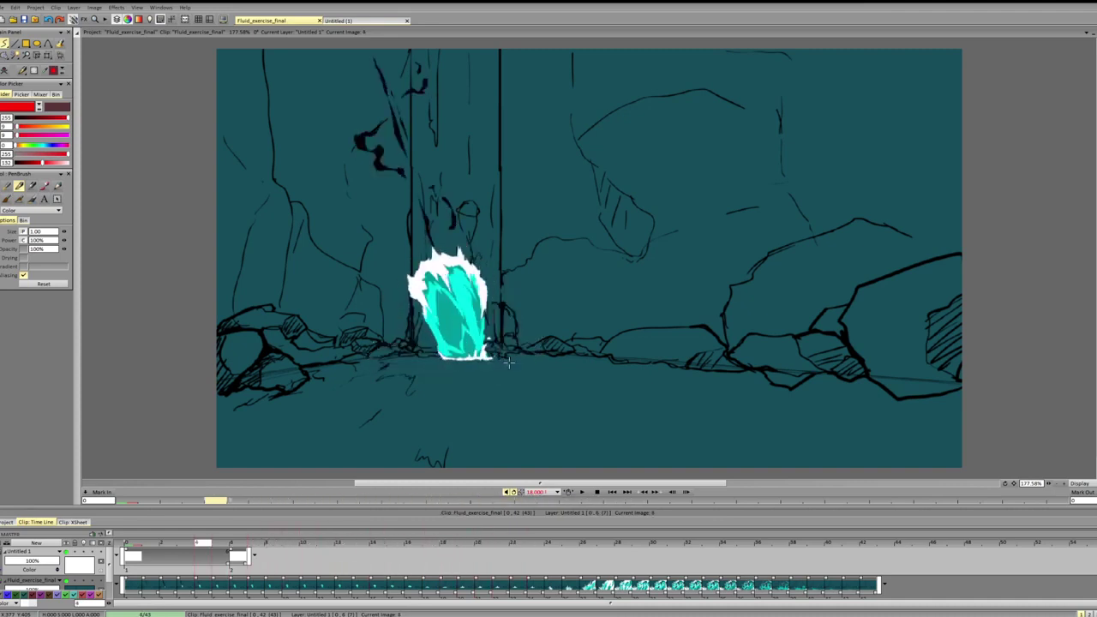
key("Left")
key("Right")
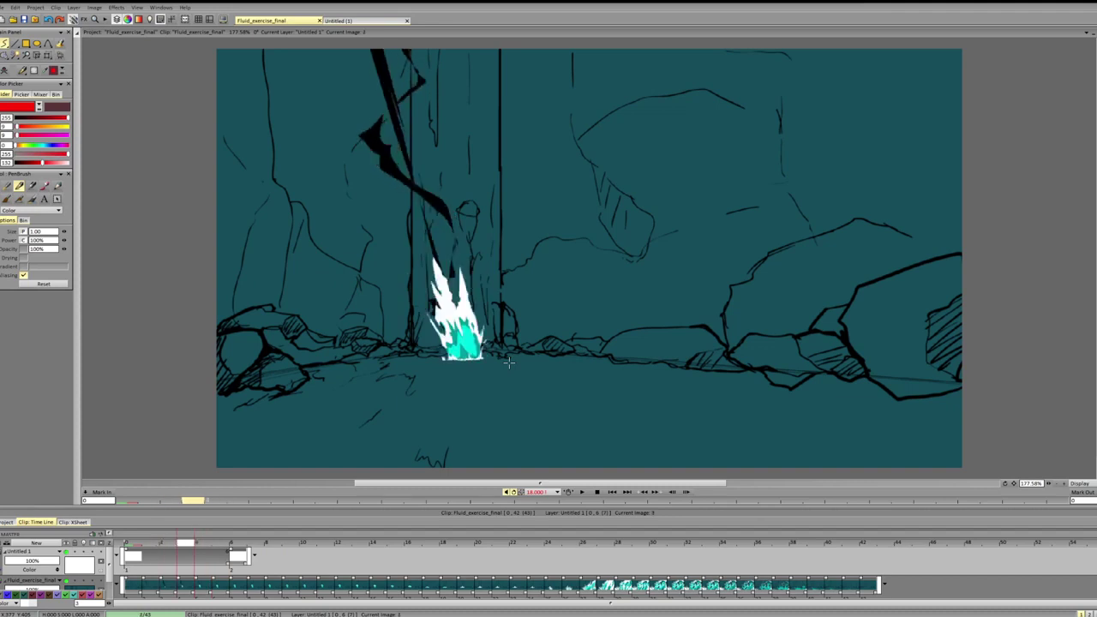
key("Right")
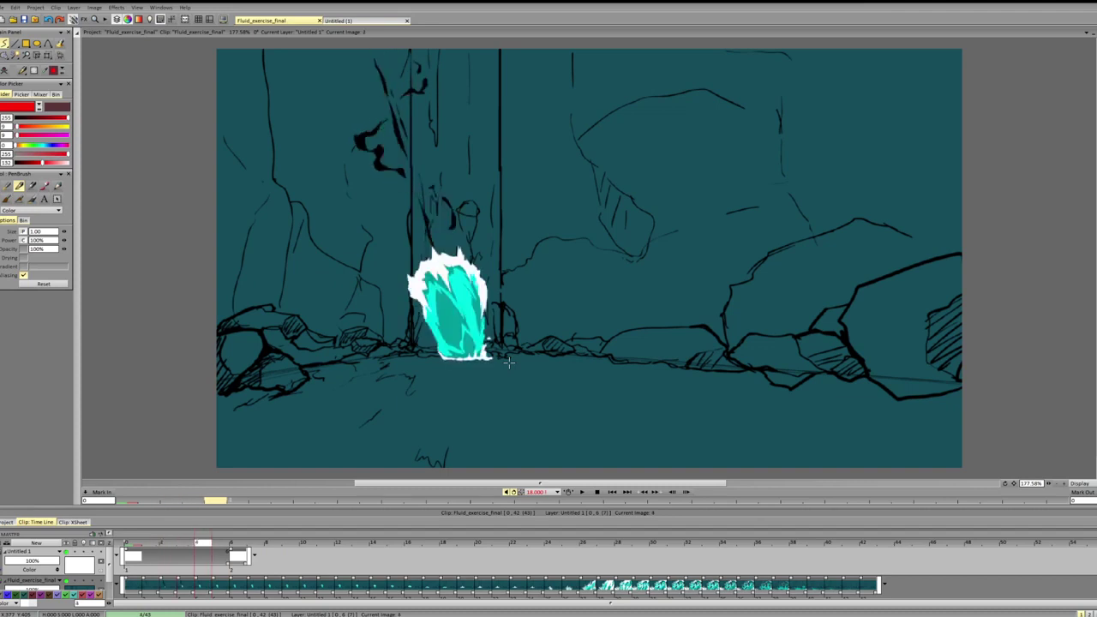
key("Left")
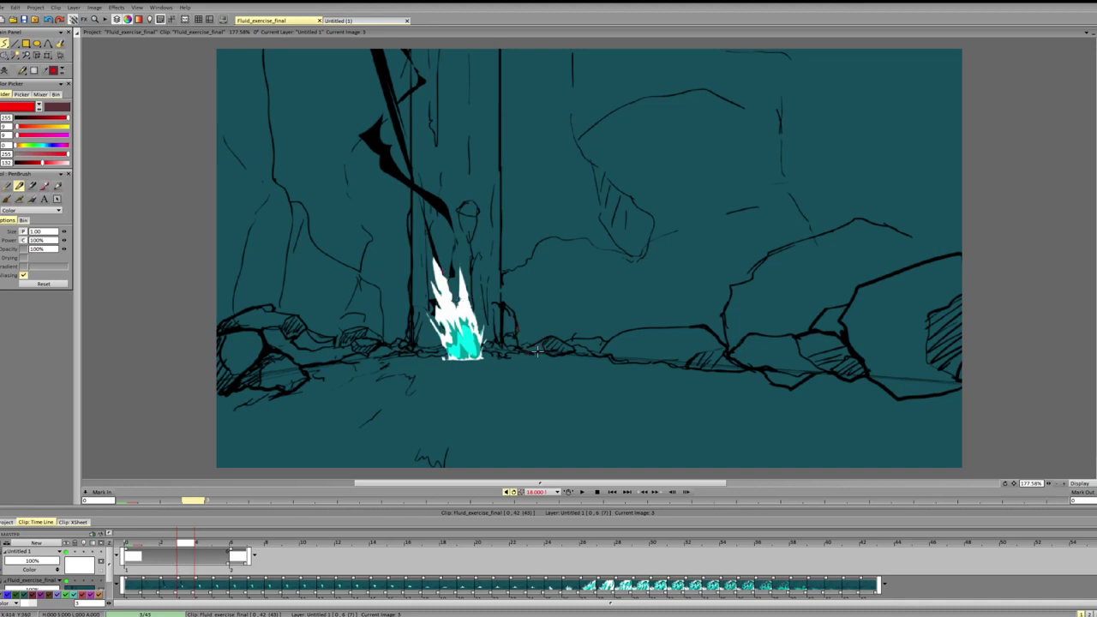
- Sketch a red spiky outline of the simplified splash shape beside the white splash on frame 3
mouse_move(527, 264)
left_mouse_down()
mouse_move(558, 299)
mouse_move(569, 290)
mouse_move(580, 330)
mouse_move(589, 316)
mouse_move(583, 346)
mouse_move(539, 350)
mouse_move(579, 353)
left_mouse_up()
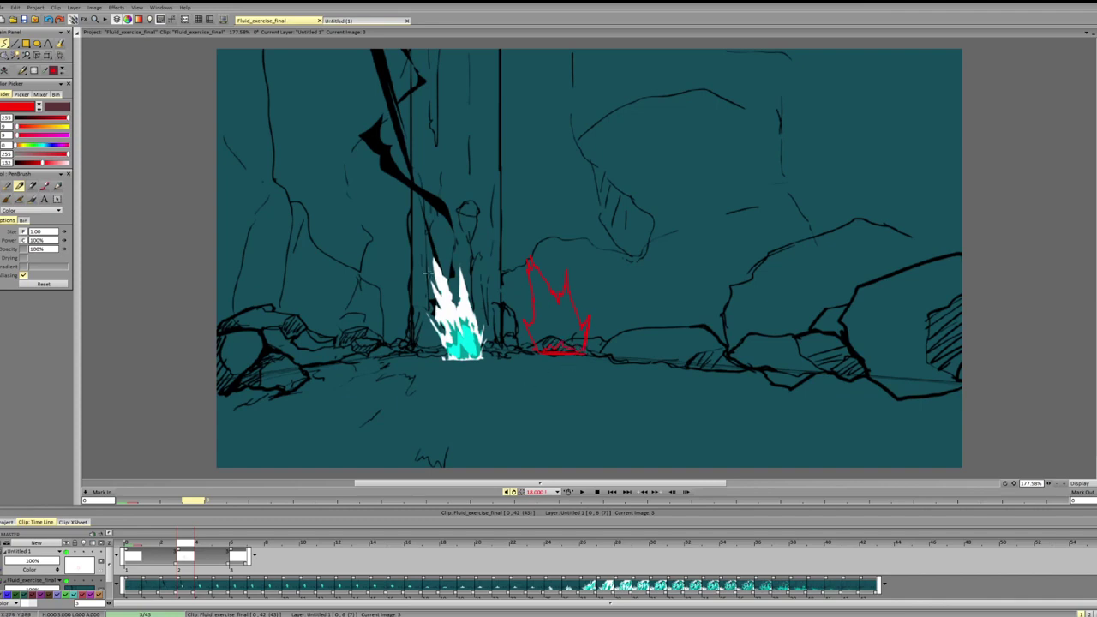
left_click_drag(440, 273, 456, 305)
key("ctrl+z")
- Using filled strokes in the splash's sampled white, fill the gap between the tall spikes and thicken the splash's right edge
left_click_drag(1047, 484, 1033, 495)
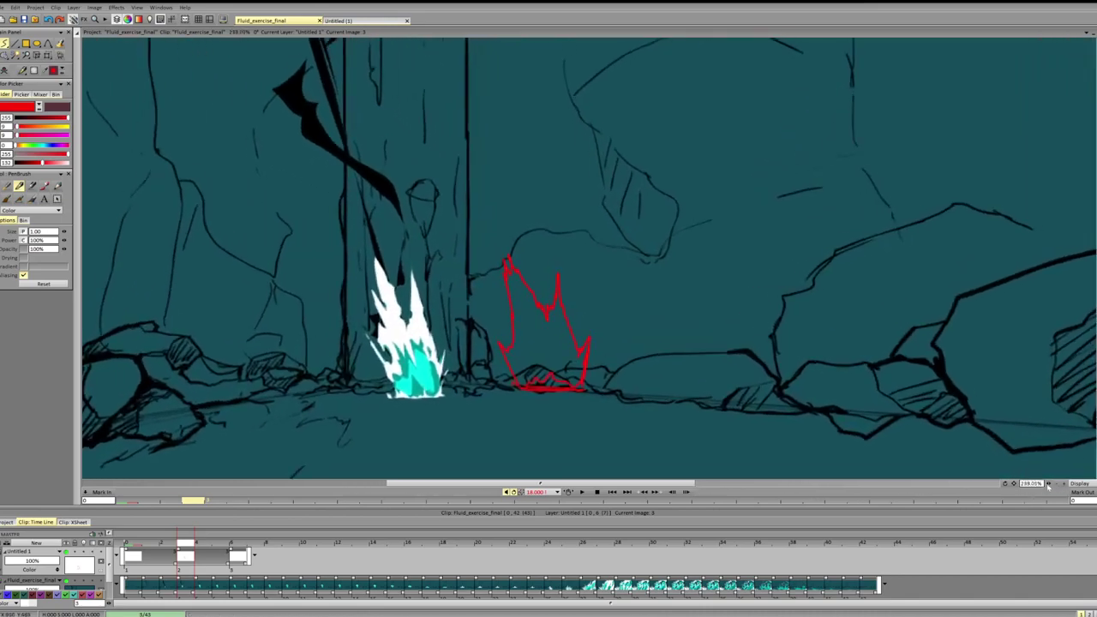
left_click(1013, 482)
left_click_drag(1047, 483, 1062, 470)
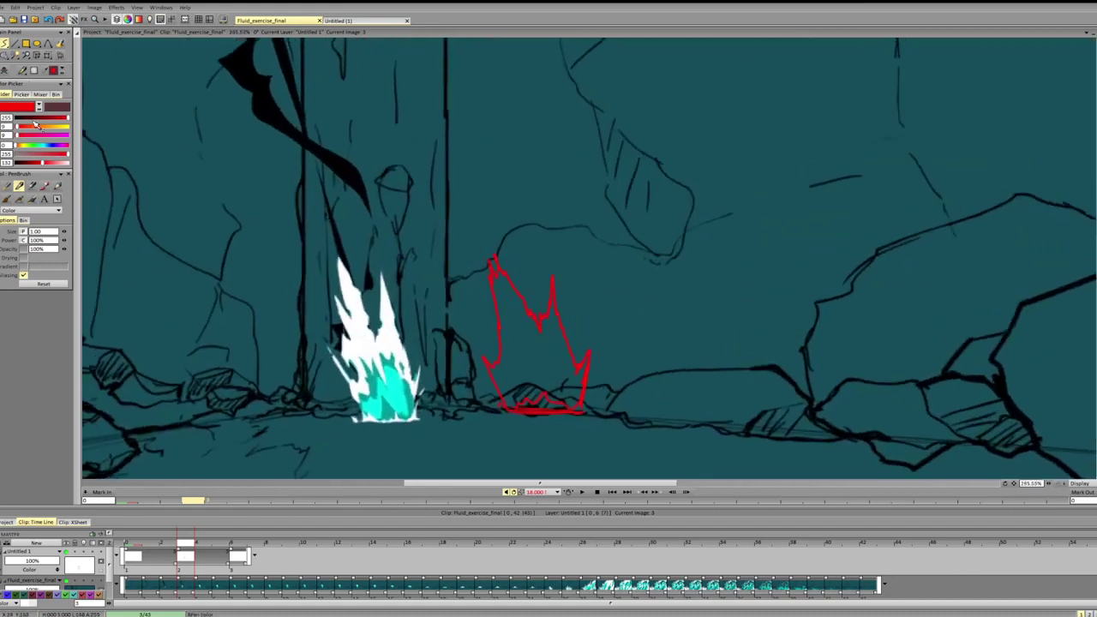
left_click(374, 318)
key("shift+d")
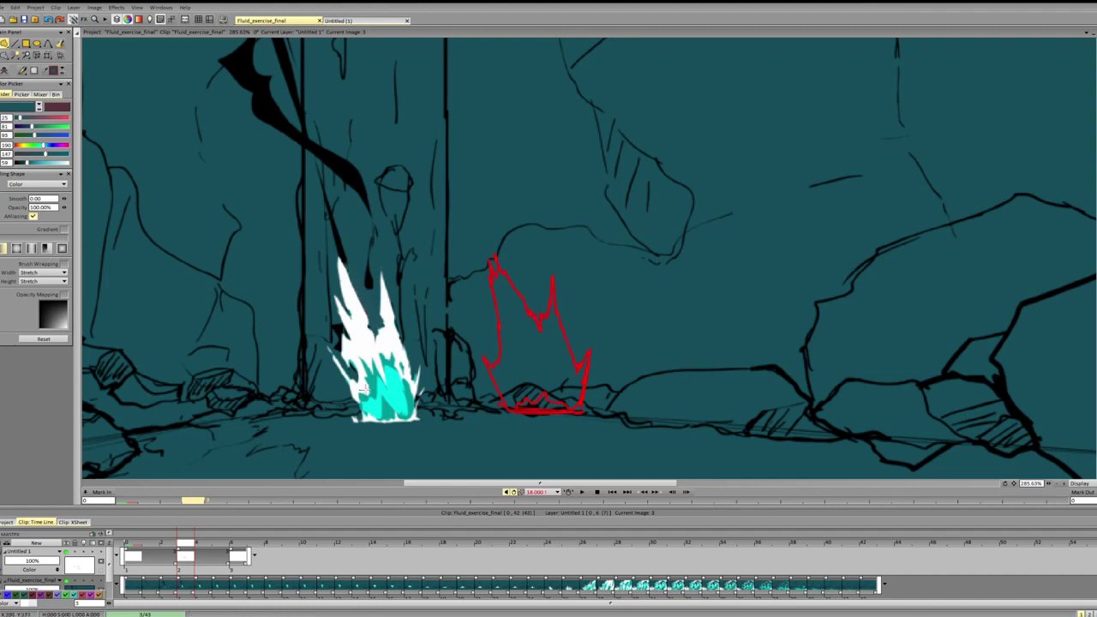
left_click(364, 333, "ctrl")
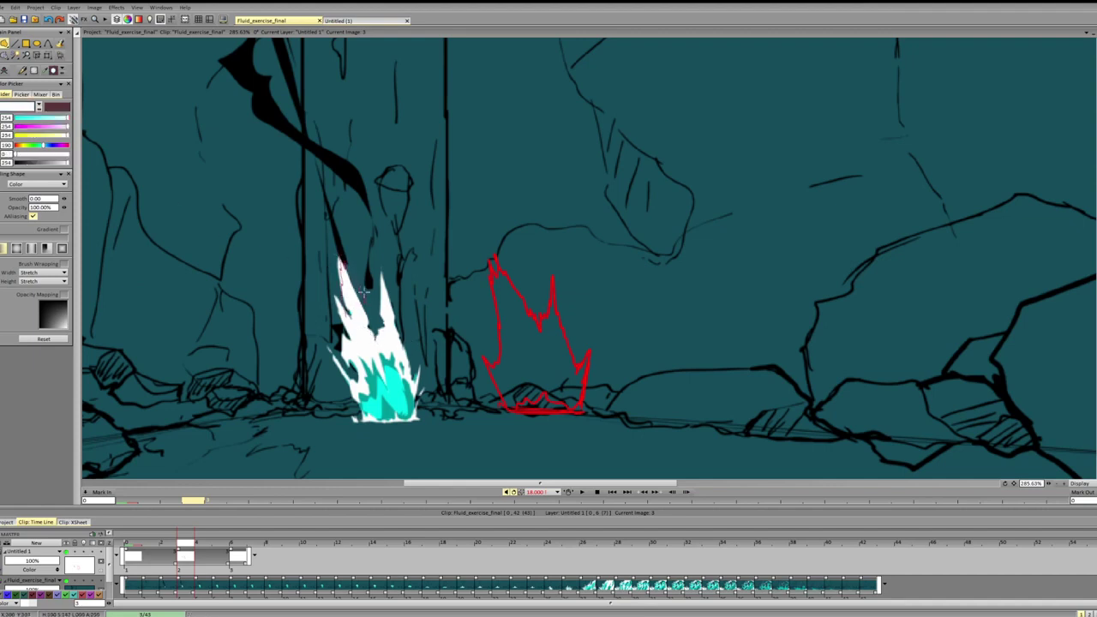
mouse_move(364, 292)
left_mouse_down()
mouse_move(383, 337)
mouse_move(358, 314)
left_mouse_up()
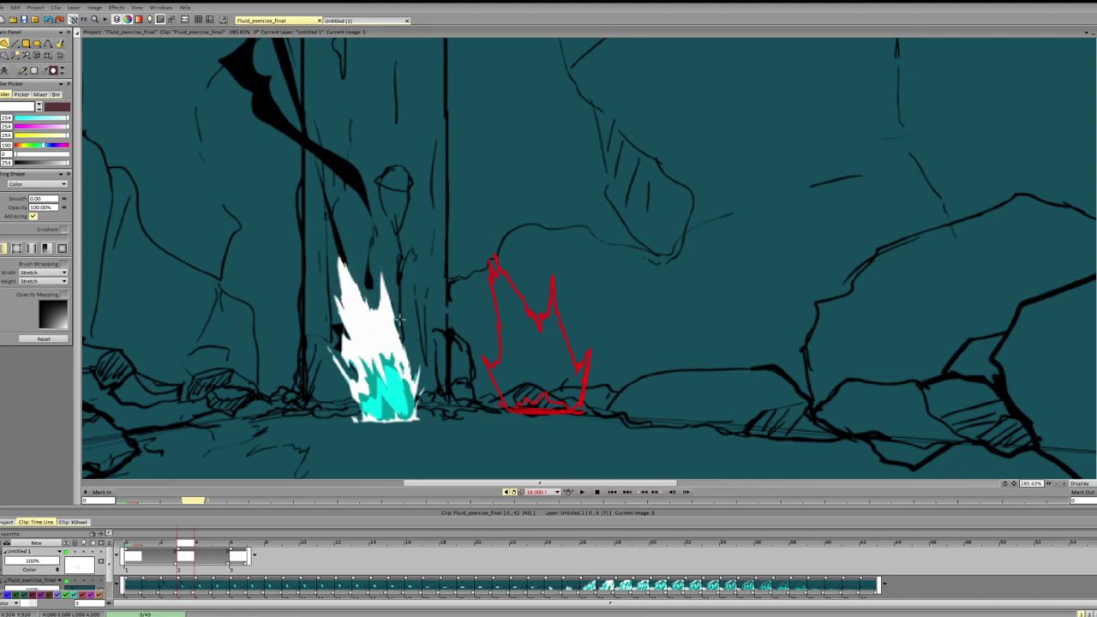
mouse_move(381, 273)
left_mouse_down()
mouse_move(401, 327)
mouse_move(404, 293)
left_mouse_up()
left_click_drag(422, 360, 412, 384)
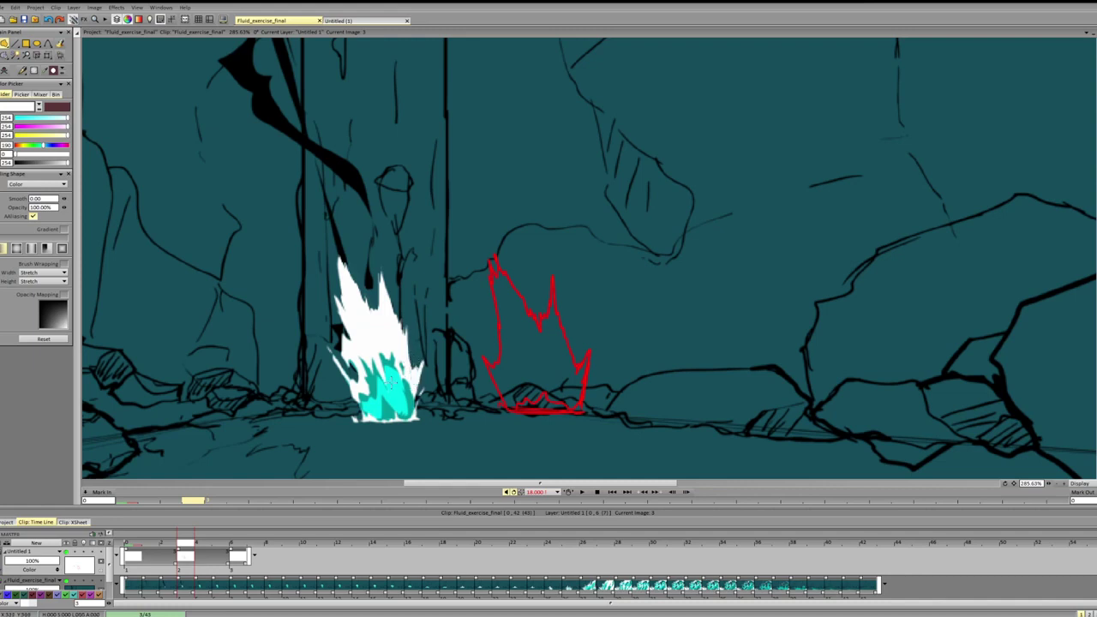
- Paint a white spike flaring outward from the right side of the splash
mouse_move(338, 383)
left_mouse_down()
mouse_move(447, 377)
mouse_move(331, 385)
mouse_move(437, 374)
left_mouse_up()
key("ctrl+z")
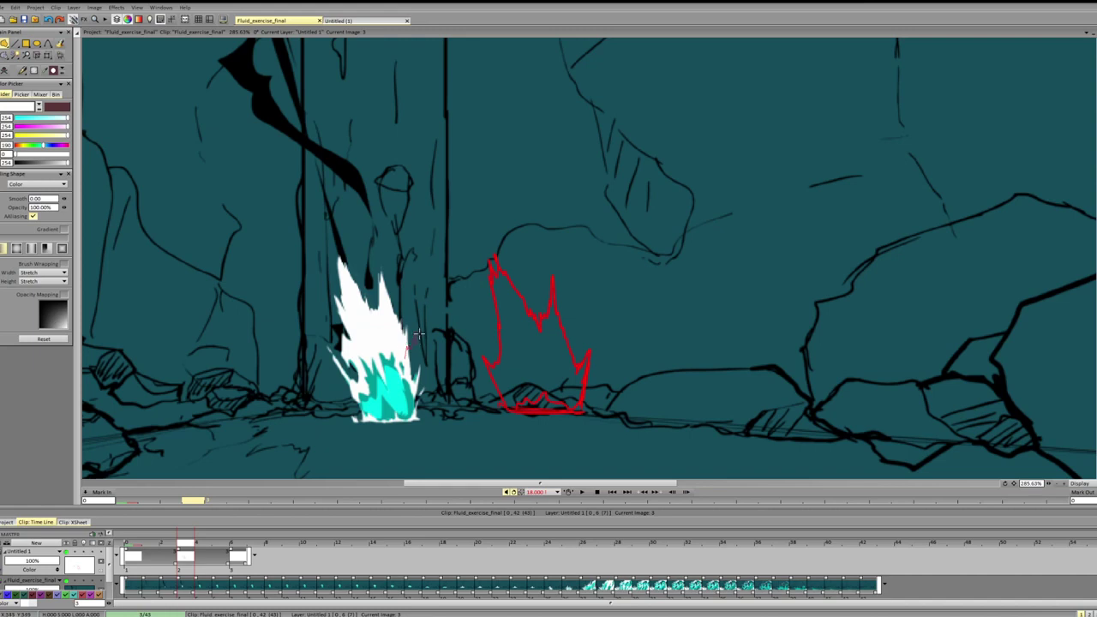
left_click_drag(420, 386, 409, 332)
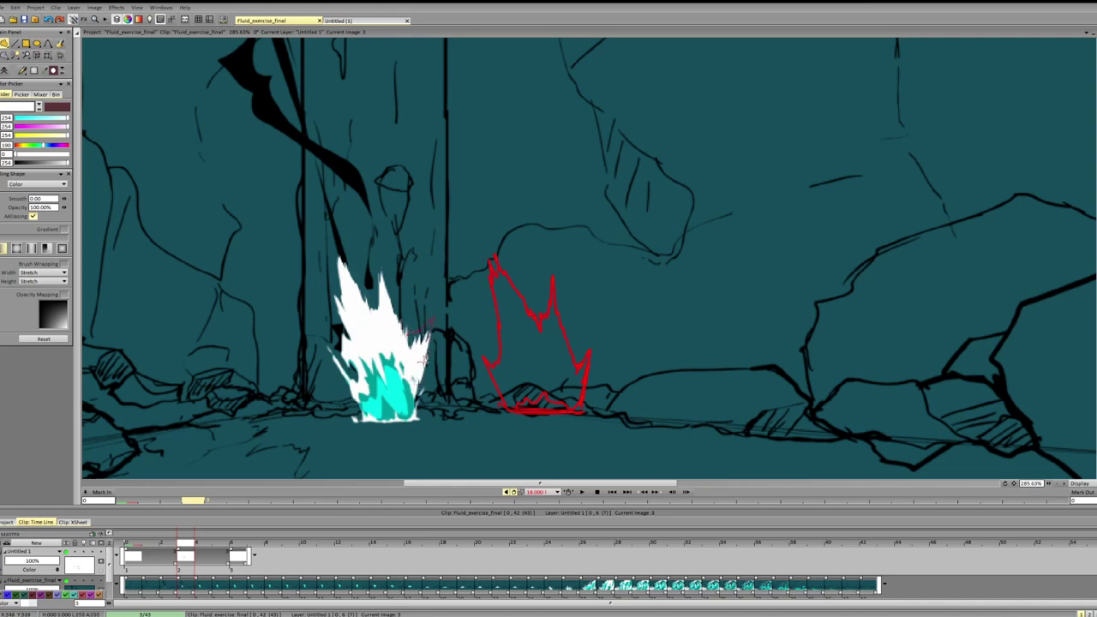
left_click_drag(413, 377, 432, 321)
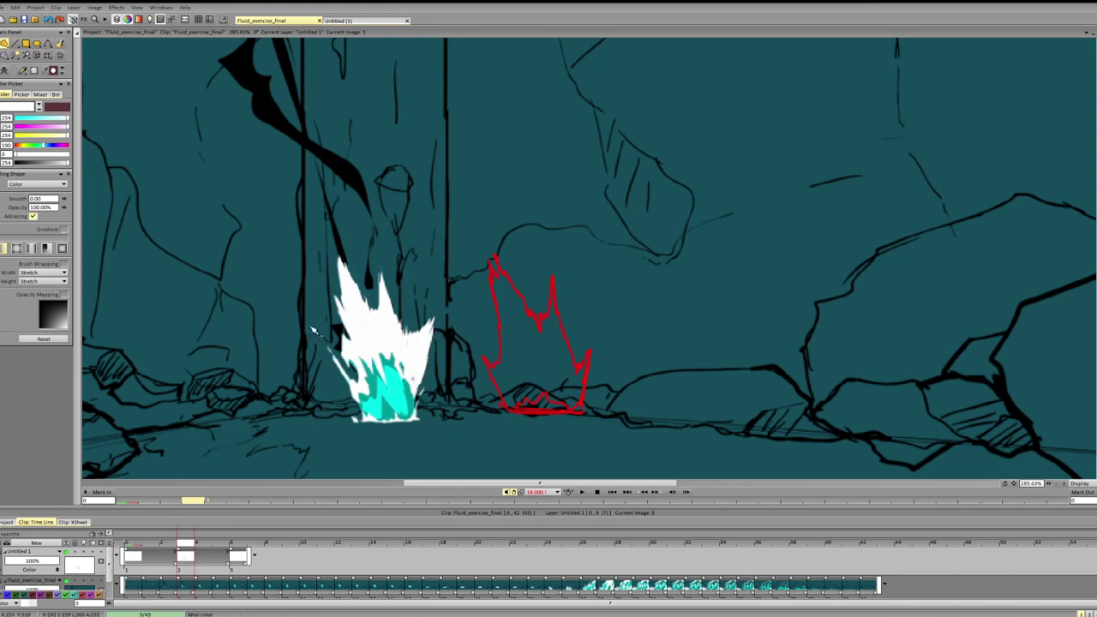
- Widen the teal core's left side with sampled dark teal, and paint white shapes along the splash's left edge and tip
left_click(370, 391, "alt")
mouse_move(370, 391)
left_mouse_down()
mouse_move(363, 359)
mouse_move(382, 374)
mouse_move(374, 387)
mouse_move(365, 374)
mouse_move(376, 398)
mouse_move(356, 400)
mouse_move(364, 392)
left_mouse_up()
left_click(19, 108)
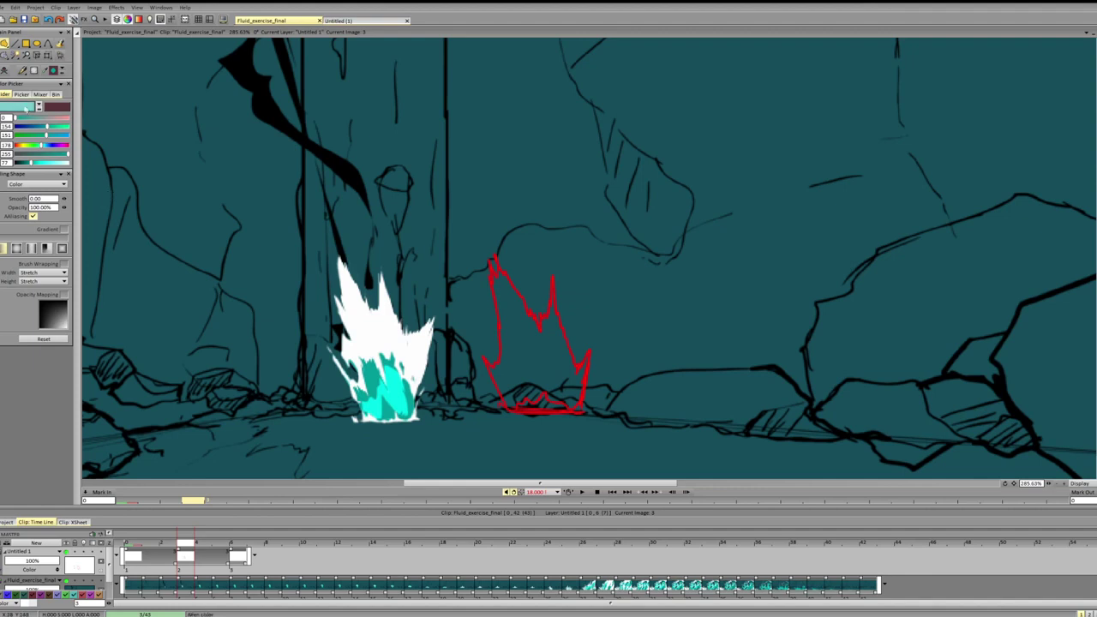
left_click(367, 349)
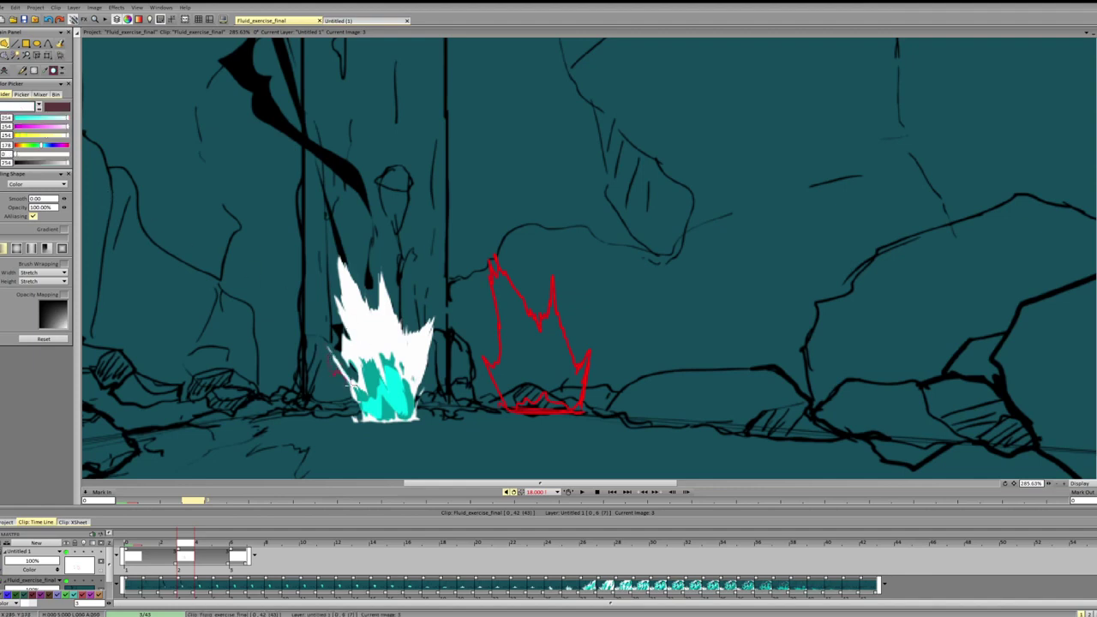
mouse_move(339, 382)
left_mouse_down()
mouse_move(329, 357)
mouse_move(341, 367)
mouse_move(331, 365)
mouse_move(338, 388)
left_mouse_up()
mouse_move(363, 262)
left_mouse_down()
mouse_move(369, 280)
mouse_move(372, 271)
mouse_move(365, 262)
mouse_move(361, 281)
left_mouse_up()
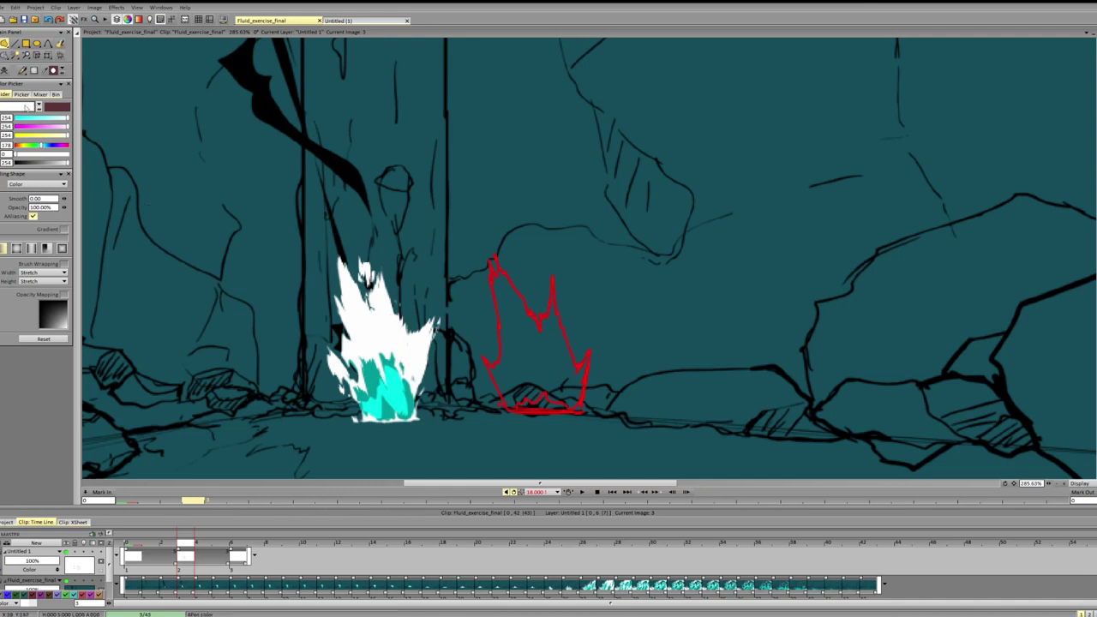
- Extend the core with pointed dark teal shapes reaching up into the white and cutting into the bright cyan area
left_click(25, 107)
left_click(390, 377)
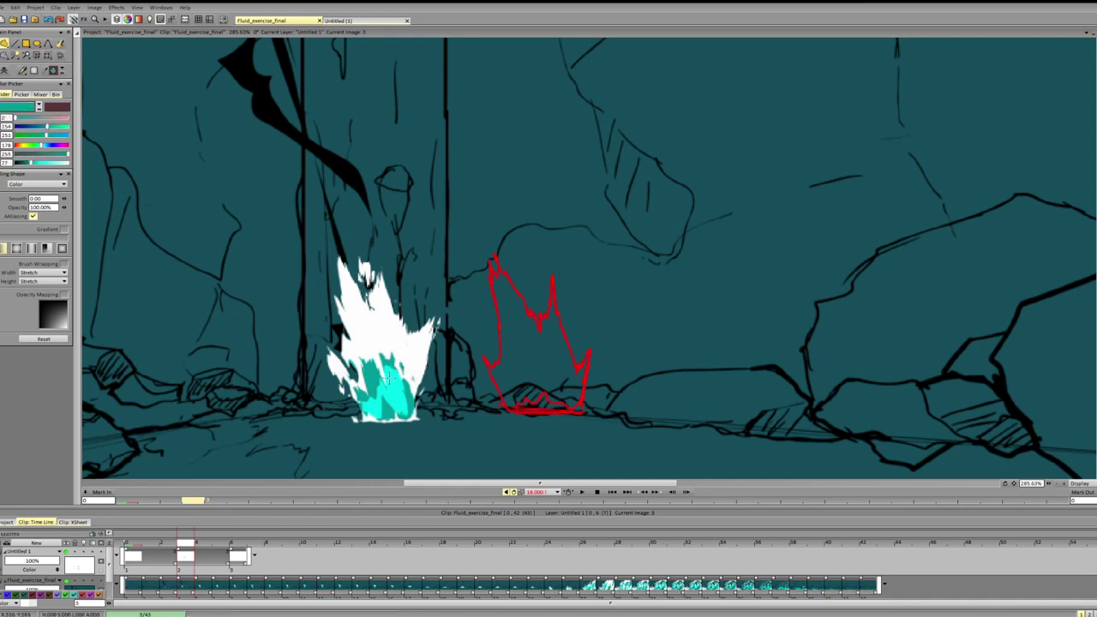
mouse_move(395, 390)
left_mouse_down()
mouse_move(393, 364)
mouse_move(399, 384)
left_mouse_up()
key("ctrl+z")
left_click_drag(362, 359, 364, 341)
key("ctrl+z")
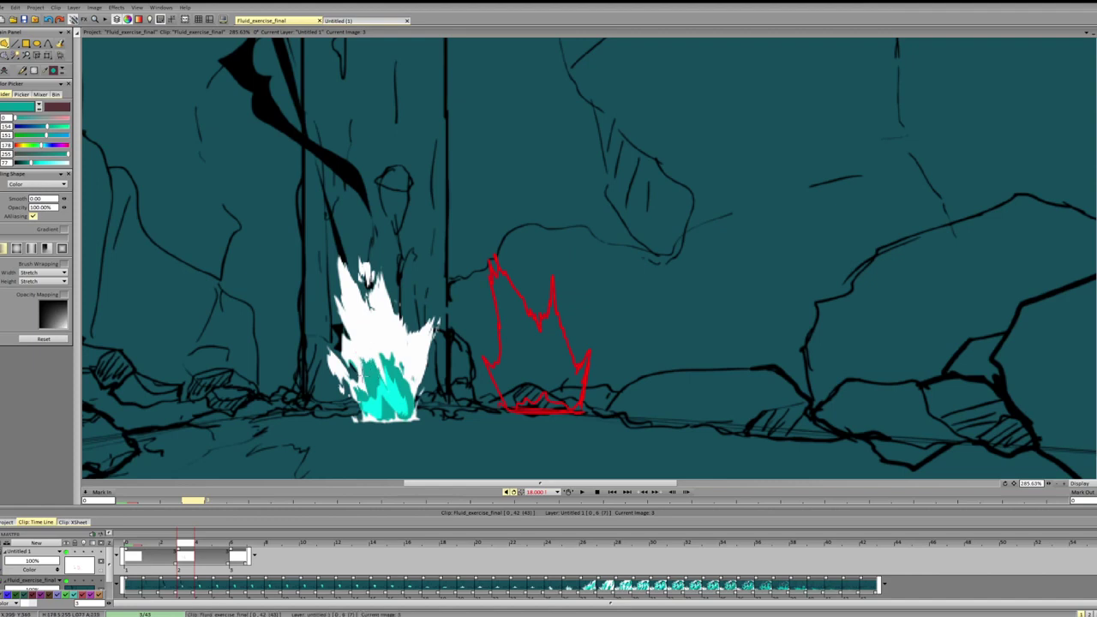
mouse_move(359, 336)
left_mouse_down()
mouse_move(382, 377)
mouse_move(361, 326)
mouse_move(365, 349)
mouse_move(395, 354)
mouse_move(401, 391)
left_mouse_up()
key("ctrl+z")
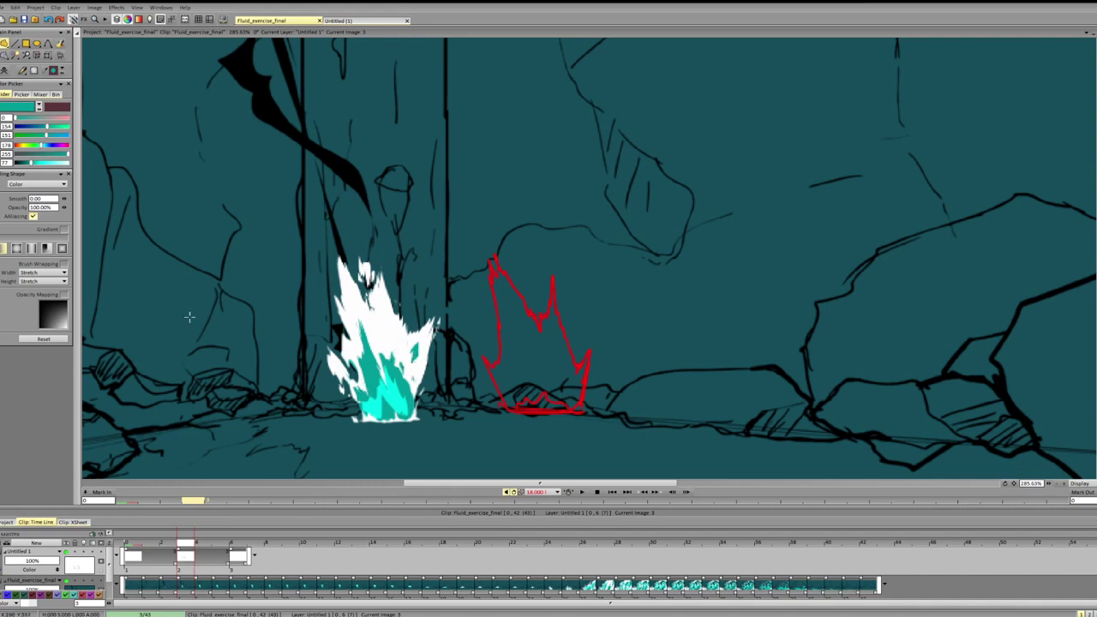
- Sample the splash's white and paint small white shapes rising from its base into the teal core
left_click(19, 109)
left_click(396, 347)
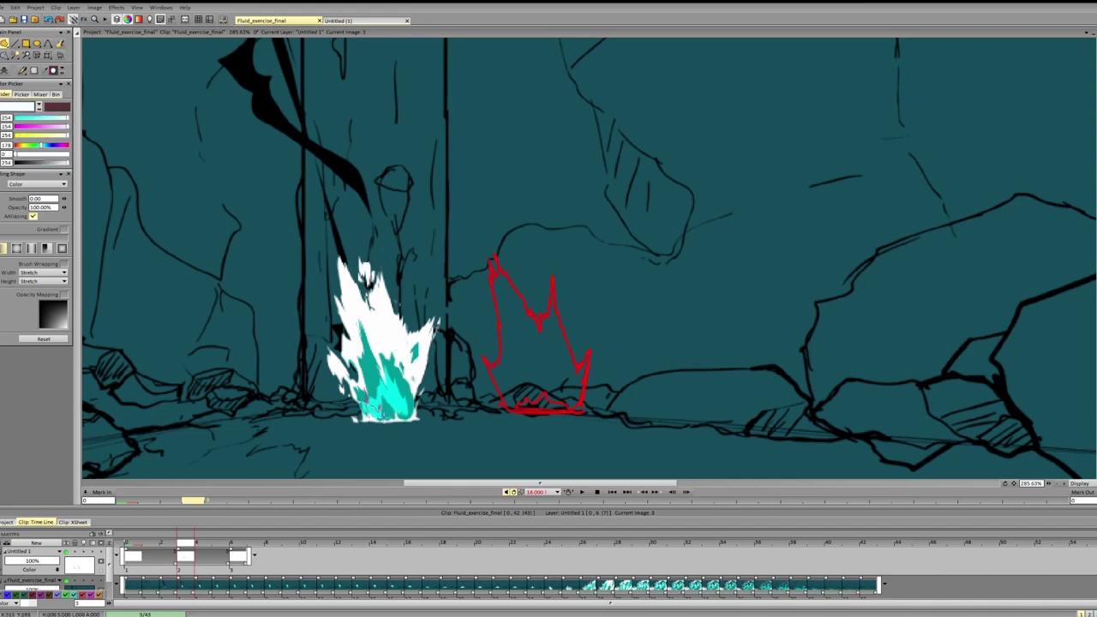
mouse_move(380, 410)
left_mouse_down()
mouse_move(370, 423)
mouse_move(382, 415)
mouse_move(372, 407)
mouse_move(386, 412)
left_mouse_up()
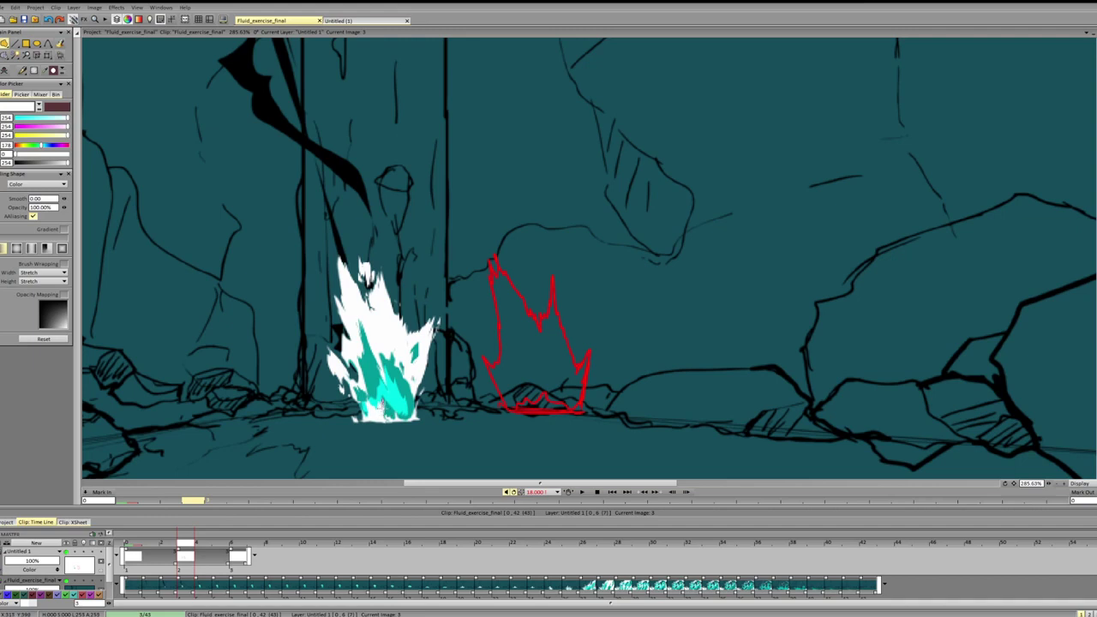
left_click_drag(383, 404, 386, 419)
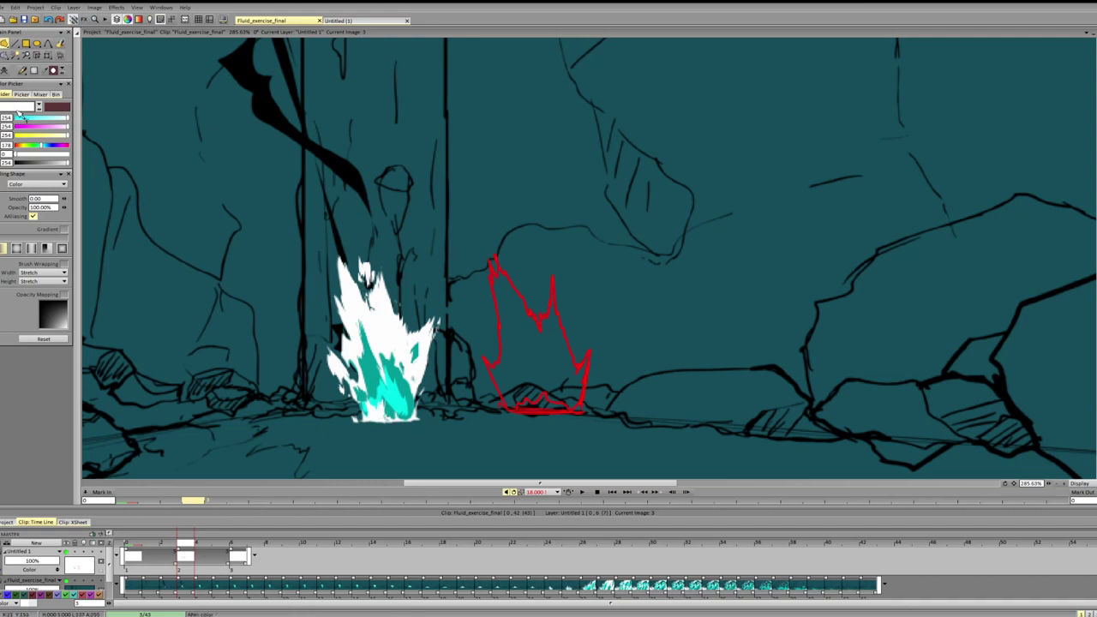
- Toggle the Untitled 1 layer's visibility on frame 3 to compare the repainted splash with the original
left_click(66, 552)
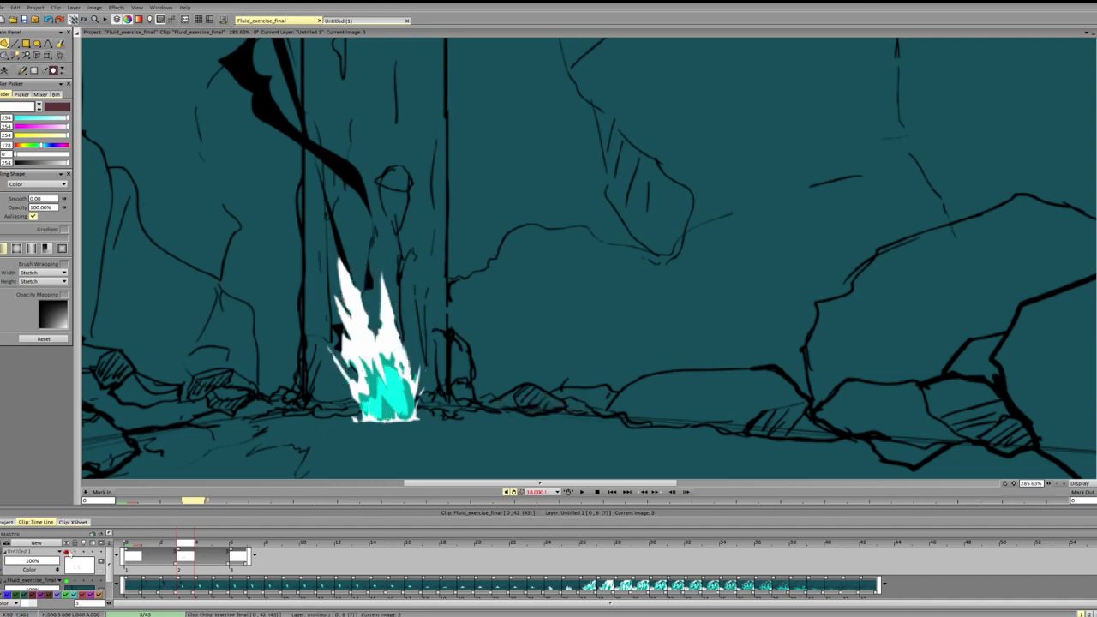
left_click(67, 552)
left_click(67, 552)
left_click(67, 552)
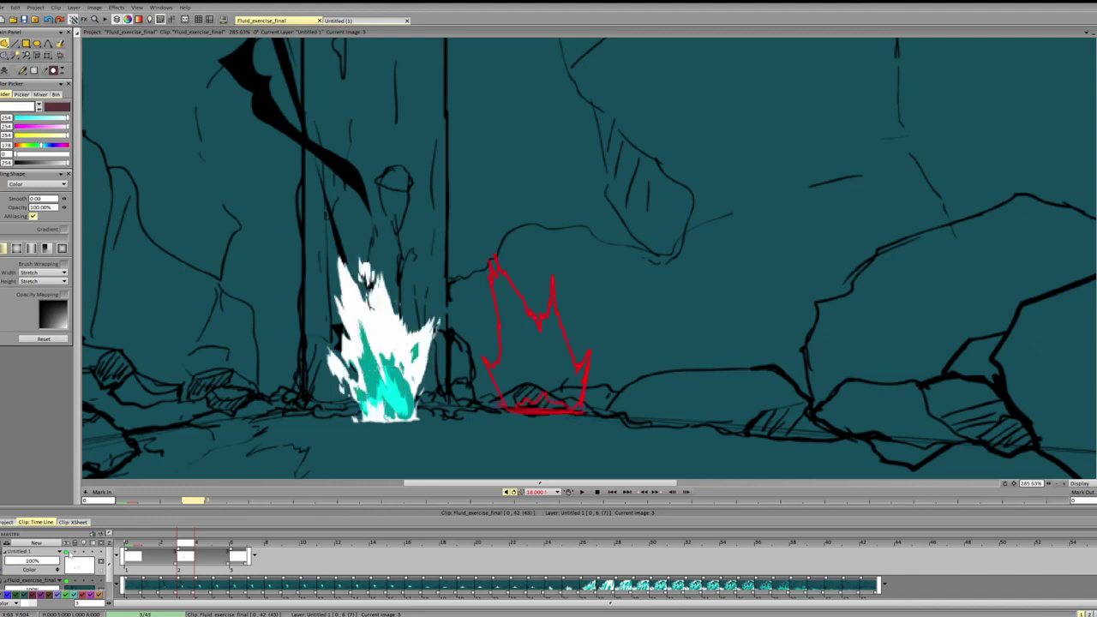
left_click(67, 552)
left_click(67, 552)
left_click(67, 552)
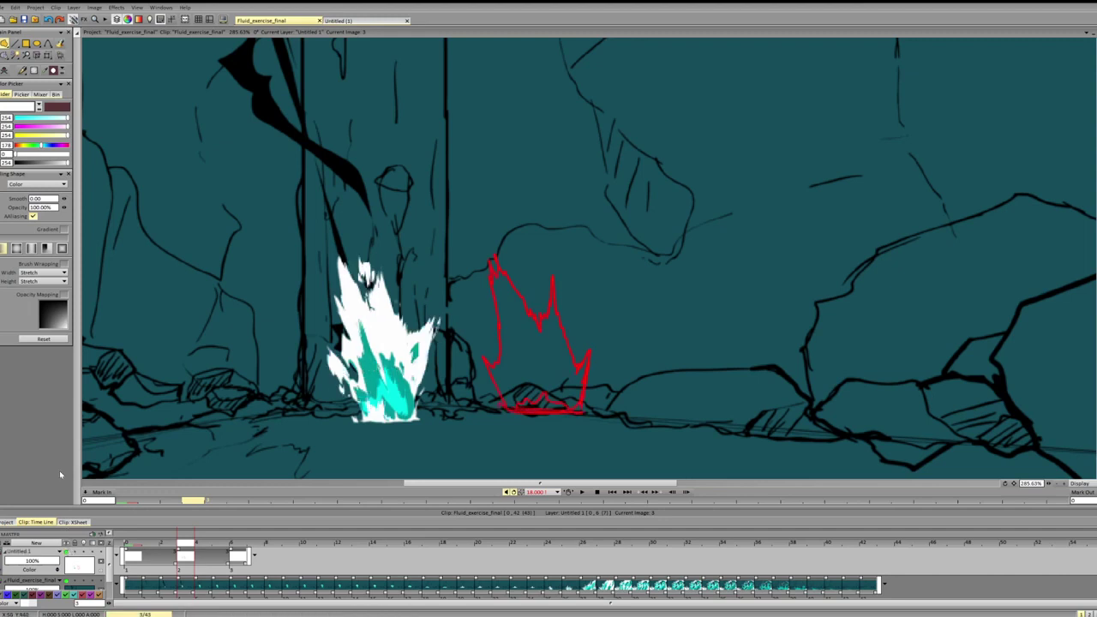
- With sampled bright cyan and dark teal, paint pointed shapes up the core's left side and across its bright lower area
left_click(398, 399)
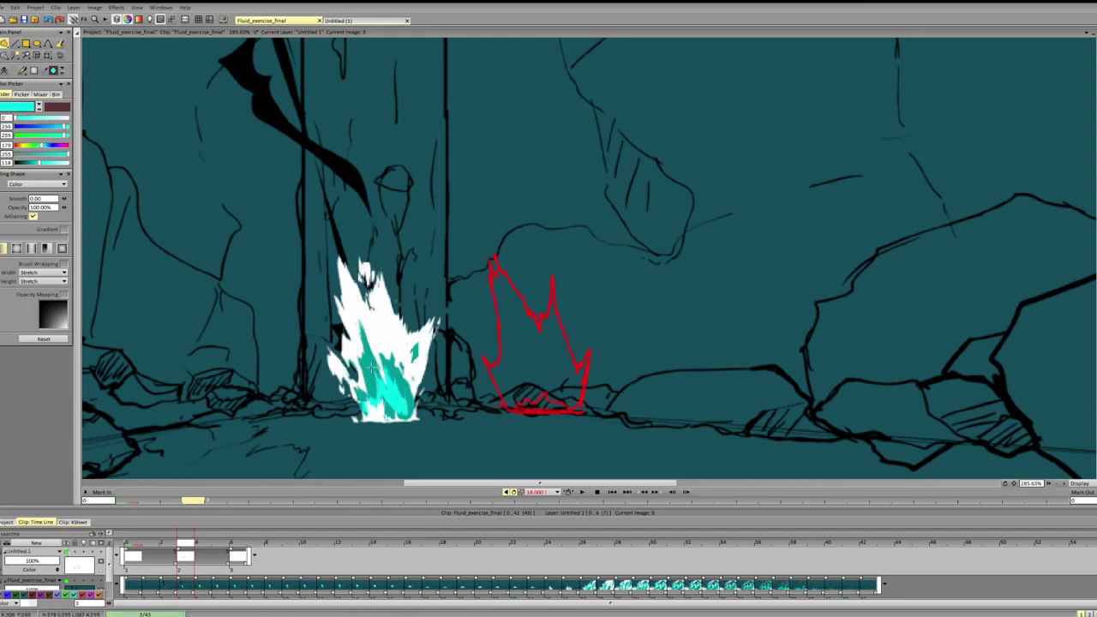
mouse_move(372, 360)
left_mouse_down()
mouse_move(369, 381)
mouse_move(375, 370)
left_mouse_up()
left_click(396, 389, "alt")
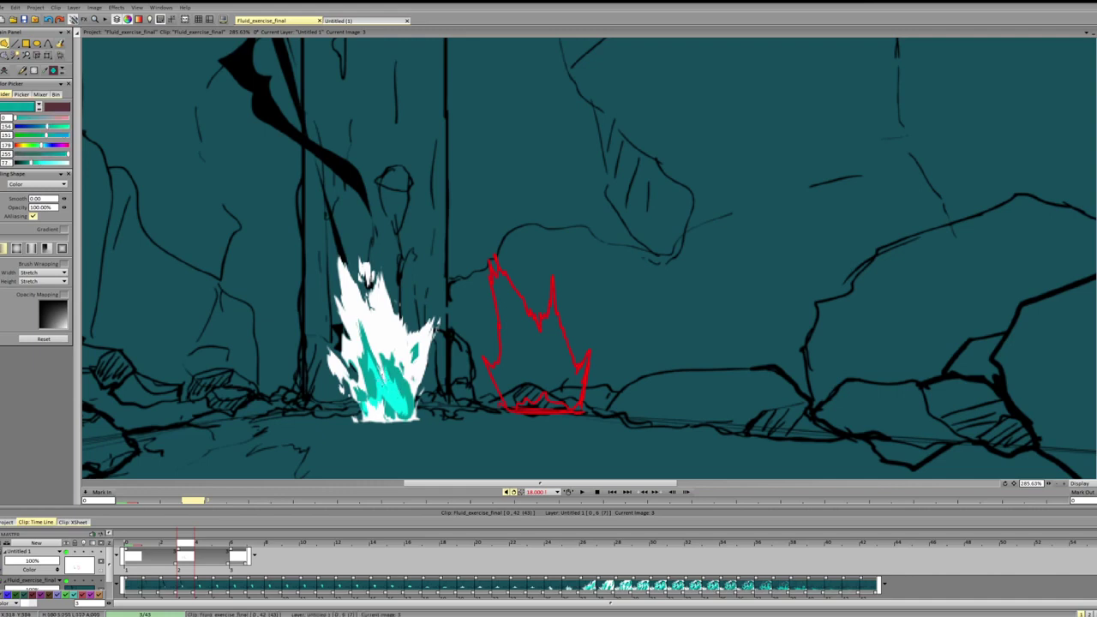
left_click_drag(389, 396, 383, 366)
left_click(26, 109)
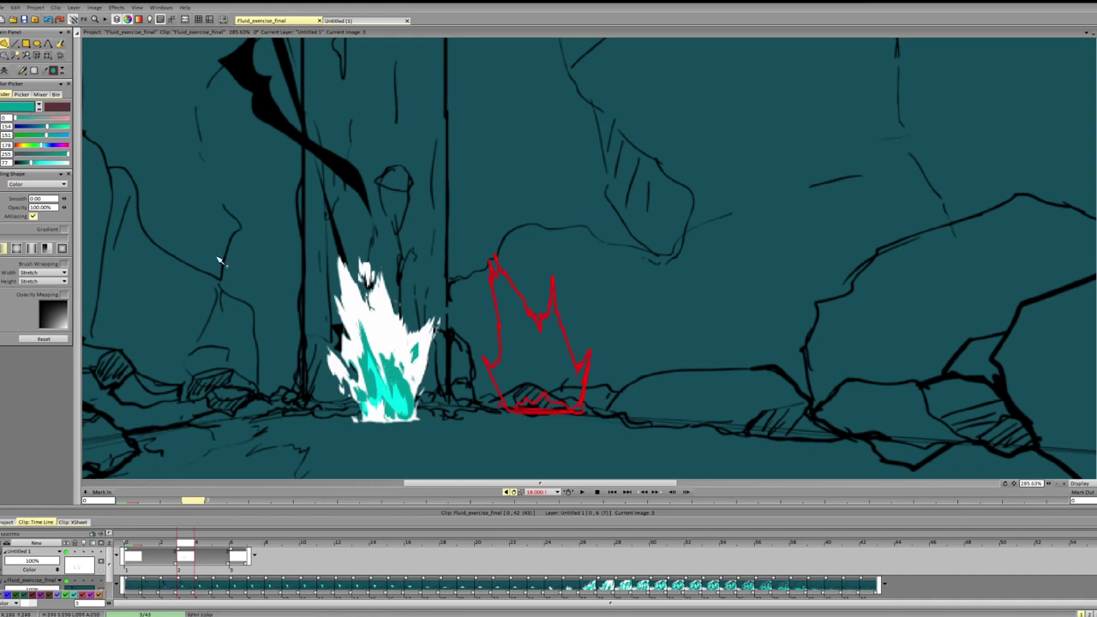
left_click_drag(409, 401, 393, 372)
left_click_drag(380, 382, 397, 403)
left_click(388, 364, "ctrl")
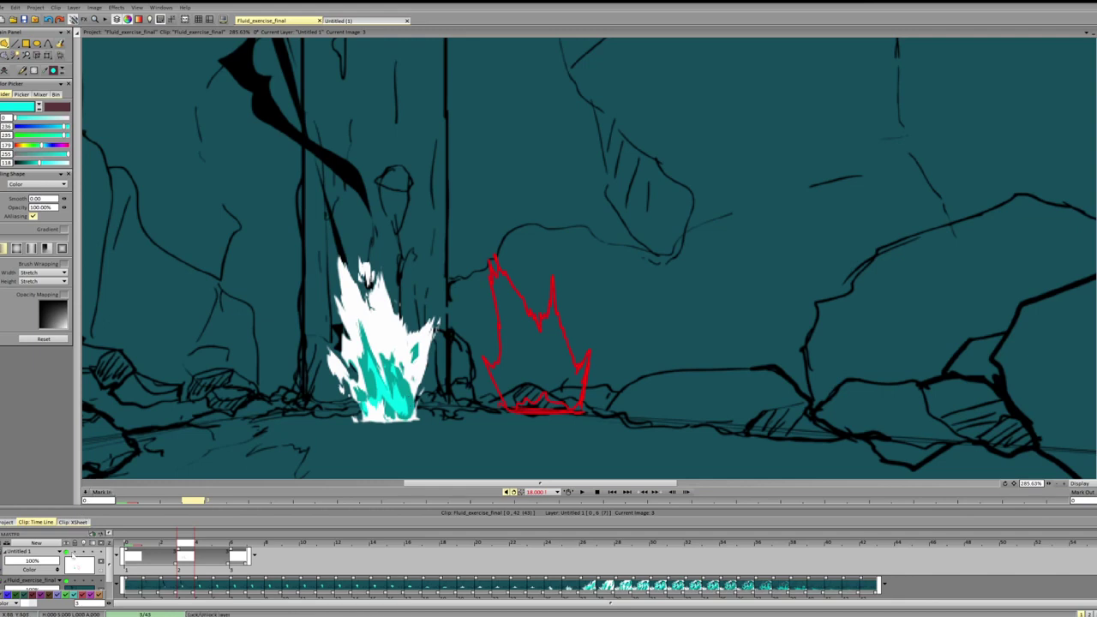
- Compare the original splash with the refined silhouette and core detail by repeatedly hiding and showing Untitled 1, leaving it hidden
left_click(67, 551)
left_click(67, 551)
left_click(69, 553)
left_click(68, 552)
left_click(69, 552)
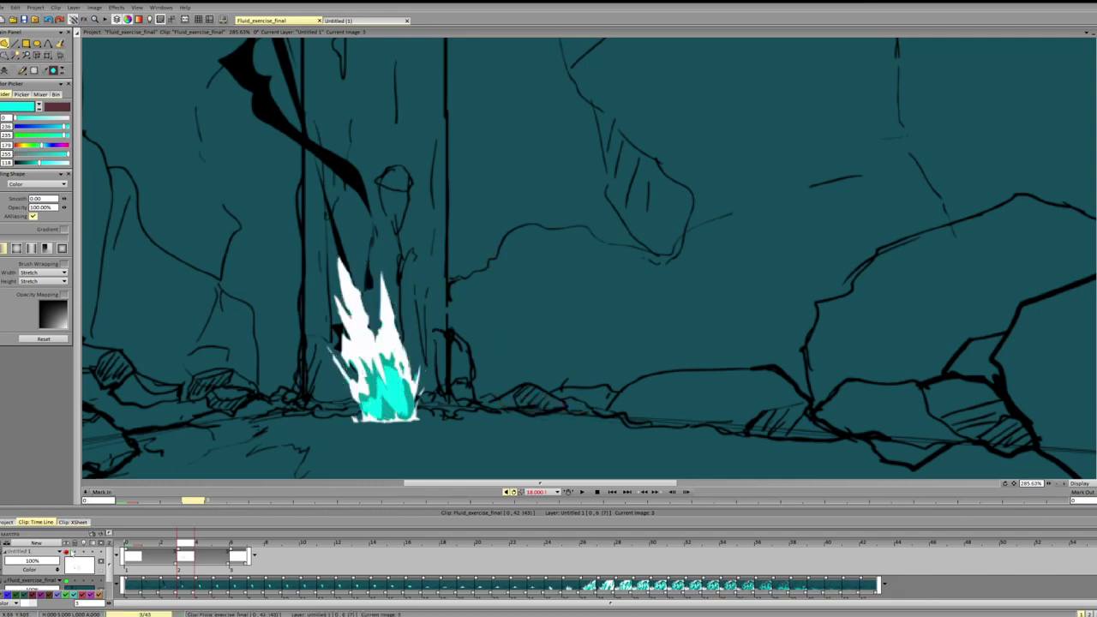
left_click(69, 552)
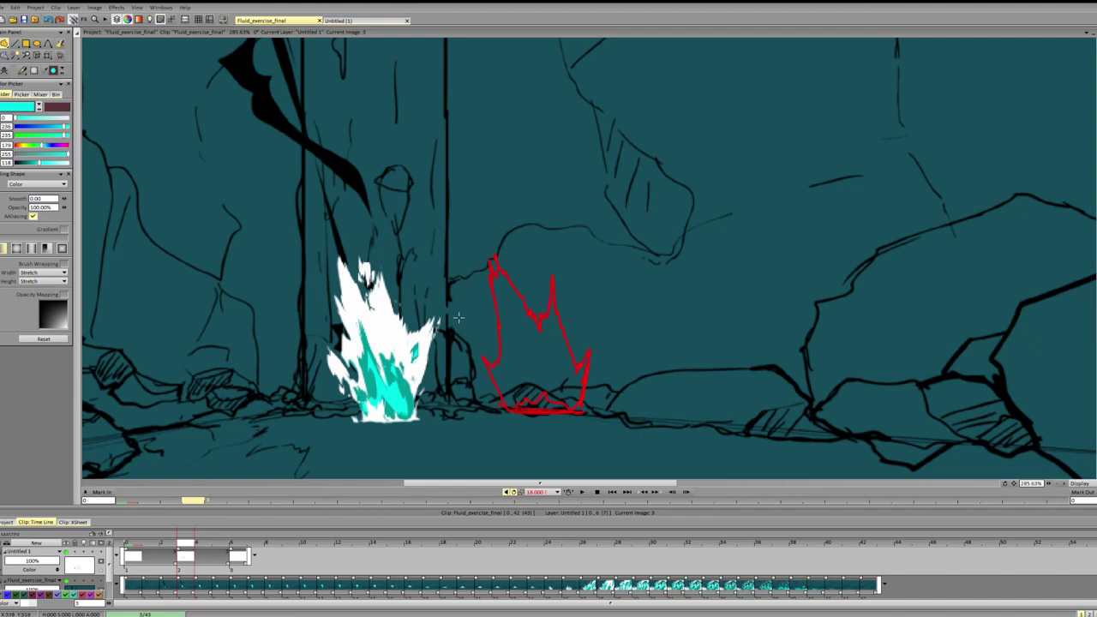
left_click(67, 552)
left_click(67, 552)
left_click(69, 552)
left_click(69, 553)
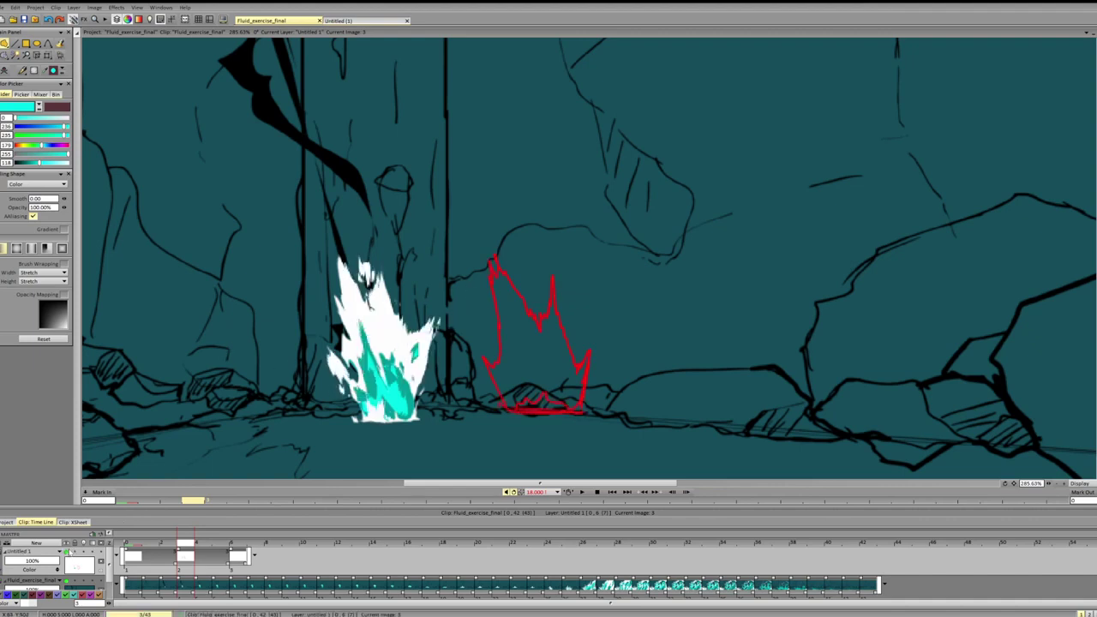
left_click(69, 553)
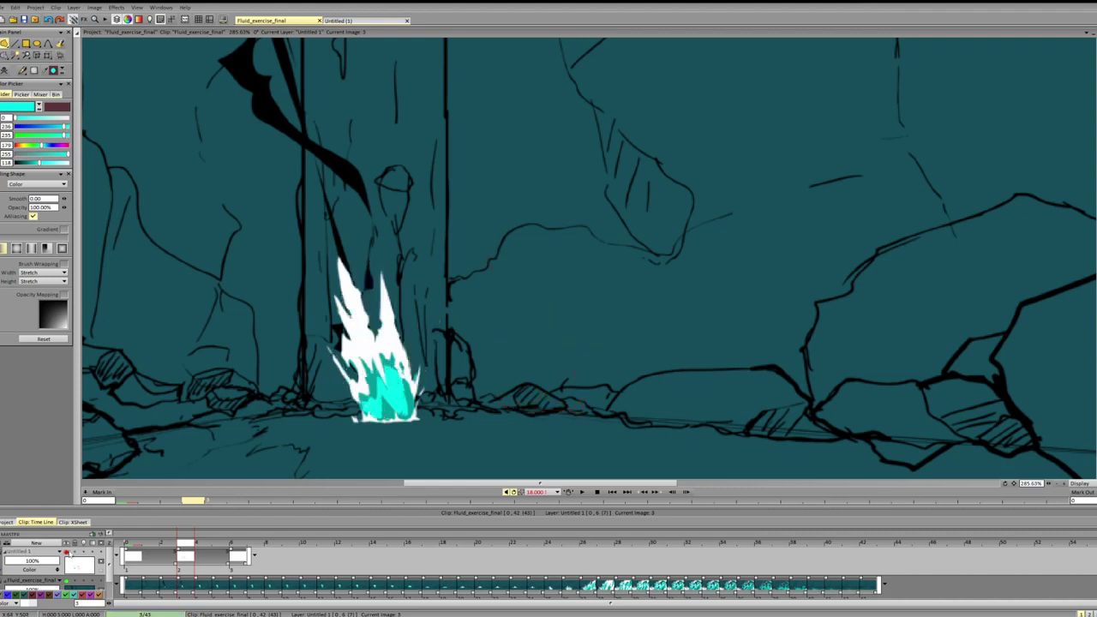
left_click(69, 553)
left_click(69, 553)
left_click(67, 553)
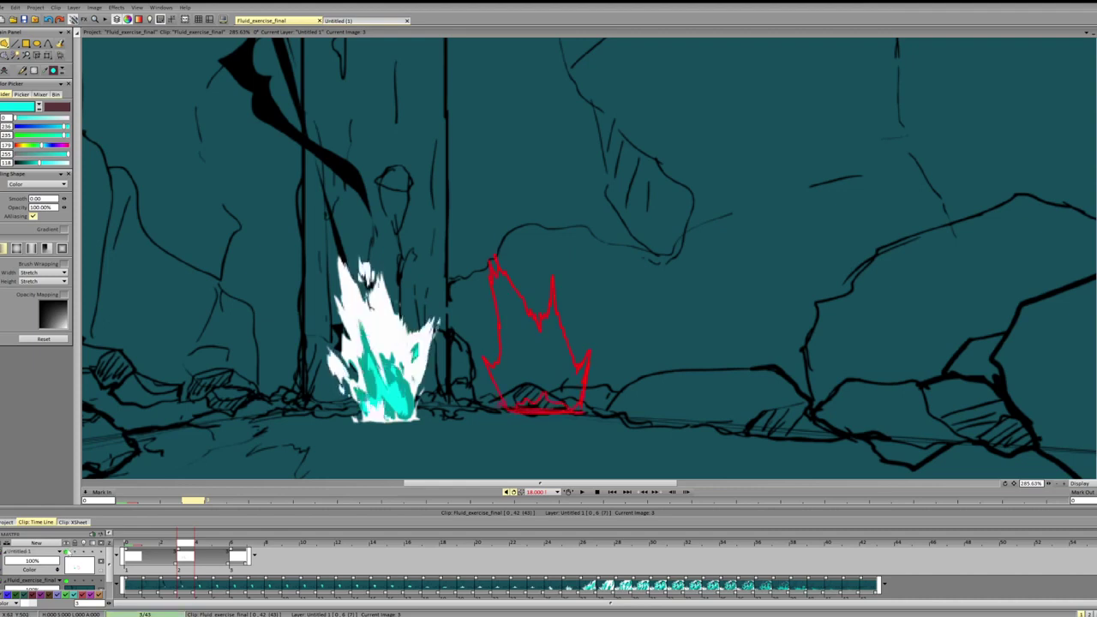
left_click(69, 553)
- Go to frame 4 and add a new layer for sketching with the red pen brush
key("Right")
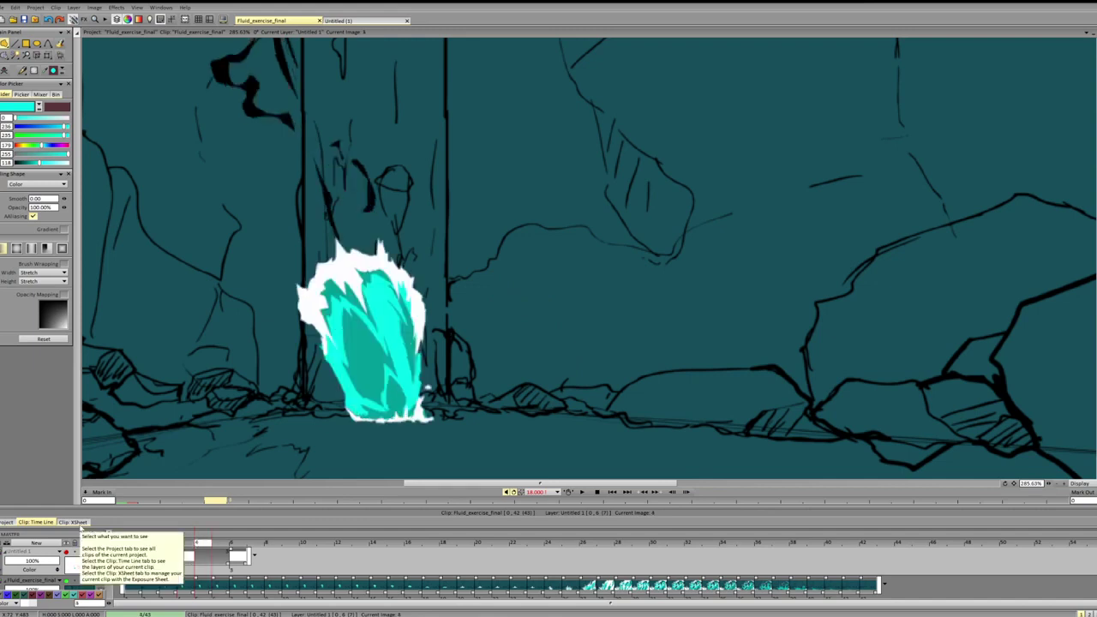
key("Left")
key("Right")
left_click_drag(42, 145, 69, 145)
key("b")
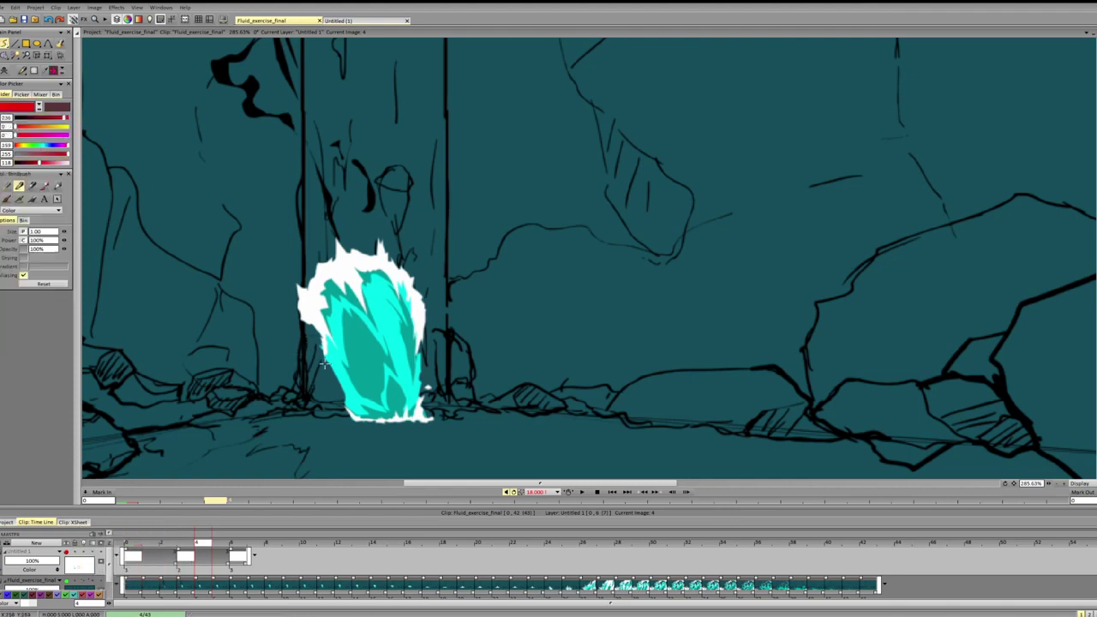
key("ctrl+n")
- Try marking the water column in red with lengthwise guide lines, ovals around the inner areas and slanted lines across its top
left_click_drag(361, 289, 403, 413)
left_click_drag(370, 305, 396, 404)
left_click_drag(321, 313, 362, 415)
left_click_drag(329, 314, 364, 418)
left_click_drag(335, 337, 369, 421)
left_click_drag(395, 283, 431, 391)
left_click_drag(402, 282, 418, 377)
left_click_drag(346, 348, 372, 373)
left_click_drag(366, 329, 405, 312)
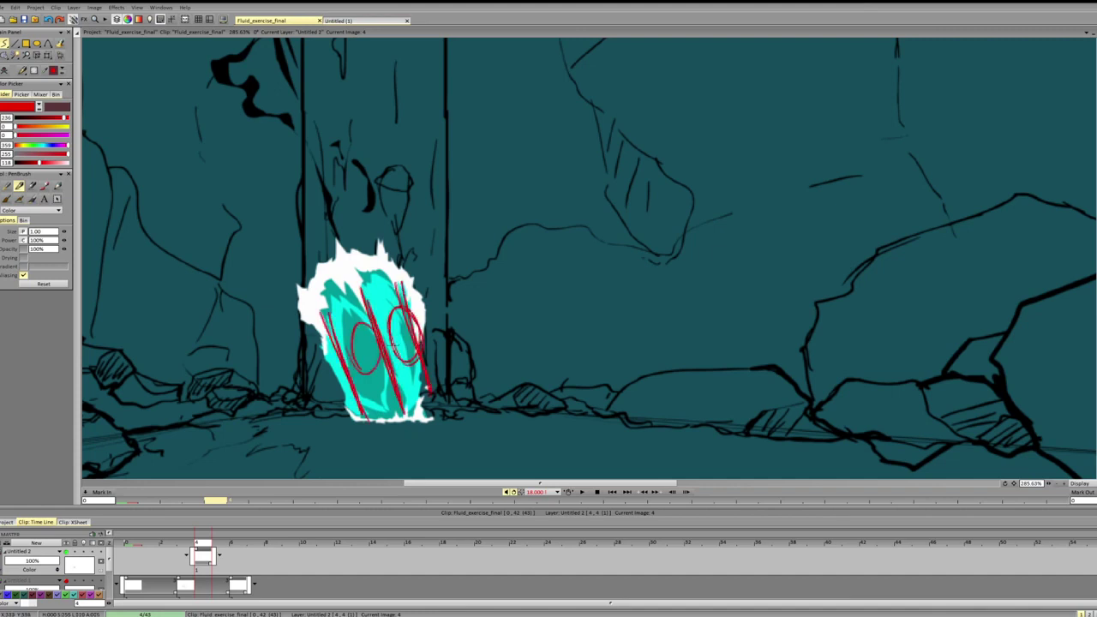
key("ctrl+z")
left_click_drag(316, 309, 403, 268)
left_click_drag(319, 302, 401, 264)
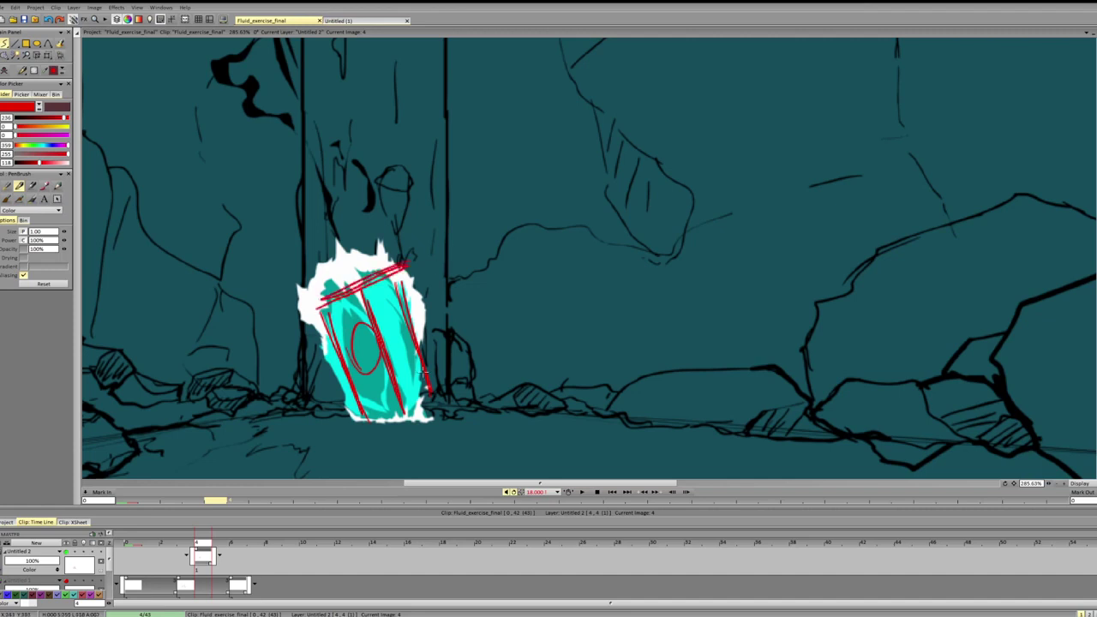
- Undo the red guide lines and oval drawn over the water column on frame 4
key("ctrl+z")
key("ctrl+z")
key("ctrl+z")
key("ctrl+z")
key("ctrl+z")
key("ctrl+z")
key("ctrl+z")
key("ctrl+z")
key("ctrl+z")
key("ctrl+z")
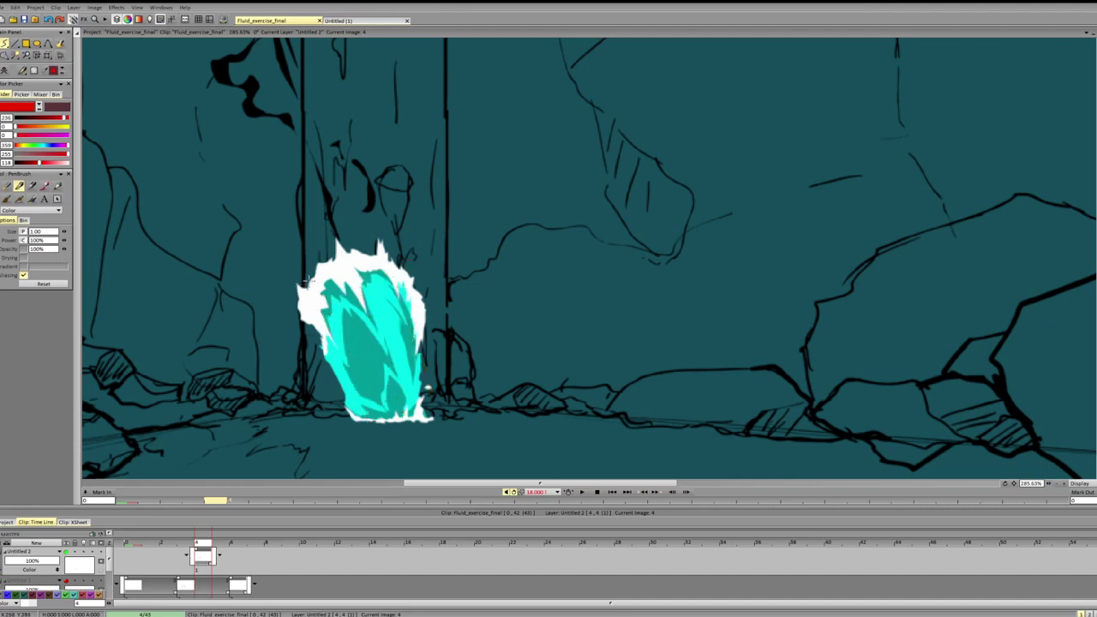
- Sketch red arcs with connecting strokes above the column's white crest, and undo them
left_click_drag(298, 286, 384, 249)
left_click_drag(296, 266, 306, 286)
mouse_move(337, 235)
left_mouse_down()
mouse_move(346, 262)
mouse_move(387, 261)
left_mouse_up()
left_click_drag(296, 257, 386, 223)
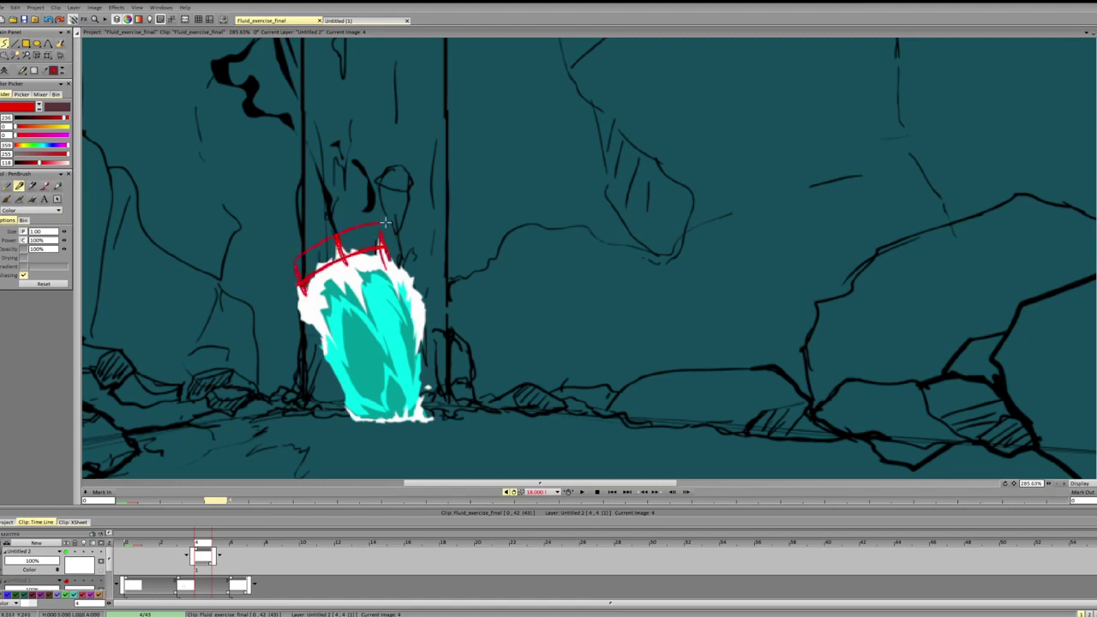
key("ctrl+z")
key("ctrl+z")
key("ctrl+z")
key("ctrl+z")
key("ctrl+z")
- Sketch red slanted cross lines and side edges over the water column to show its block-like form, and undo them
left_click_drag(328, 355, 410, 327)
left_click_drag(324, 336, 418, 293)
left_click_drag(324, 292, 388, 268)
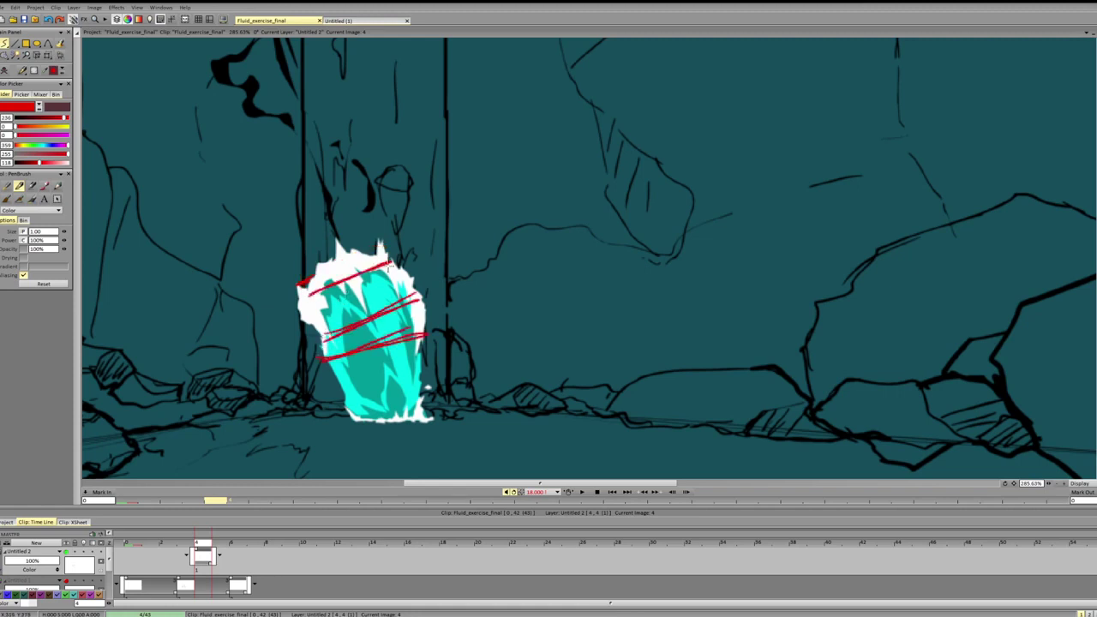
left_click_drag(353, 418, 420, 397)
left_click_drag(310, 292, 356, 430)
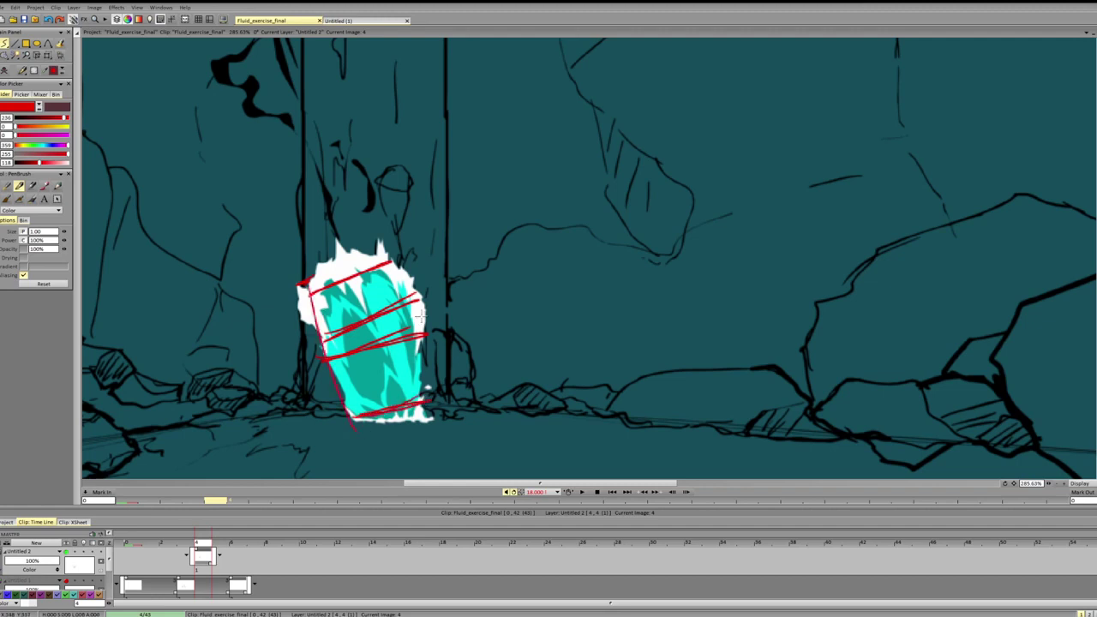
left_click_drag(408, 279, 436, 385)
key("ctrl+z")
key("ctrl+z")
key("ctrl+z")
key("ctrl+z")
key("ctrl+z")
key("ctrl+z")
key("ctrl+z")
key("ctrl+z")
key("ctrl+z")
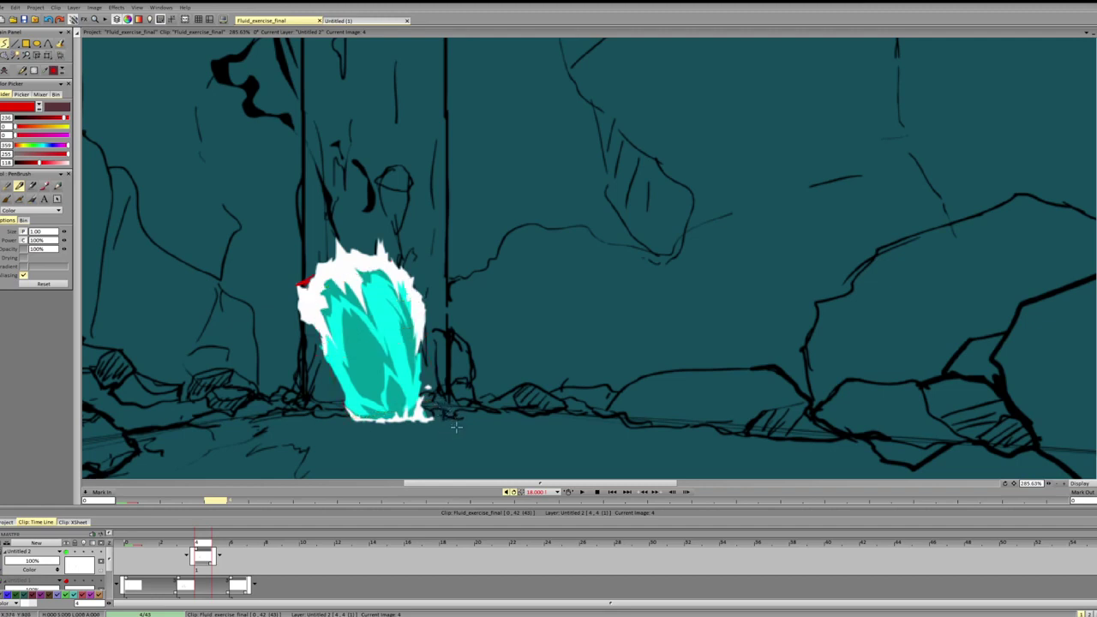
- Show the Untitled 1 layer again and clear its held drawing from frame 4, keeping the frame 3 drawing
key("shift+d")
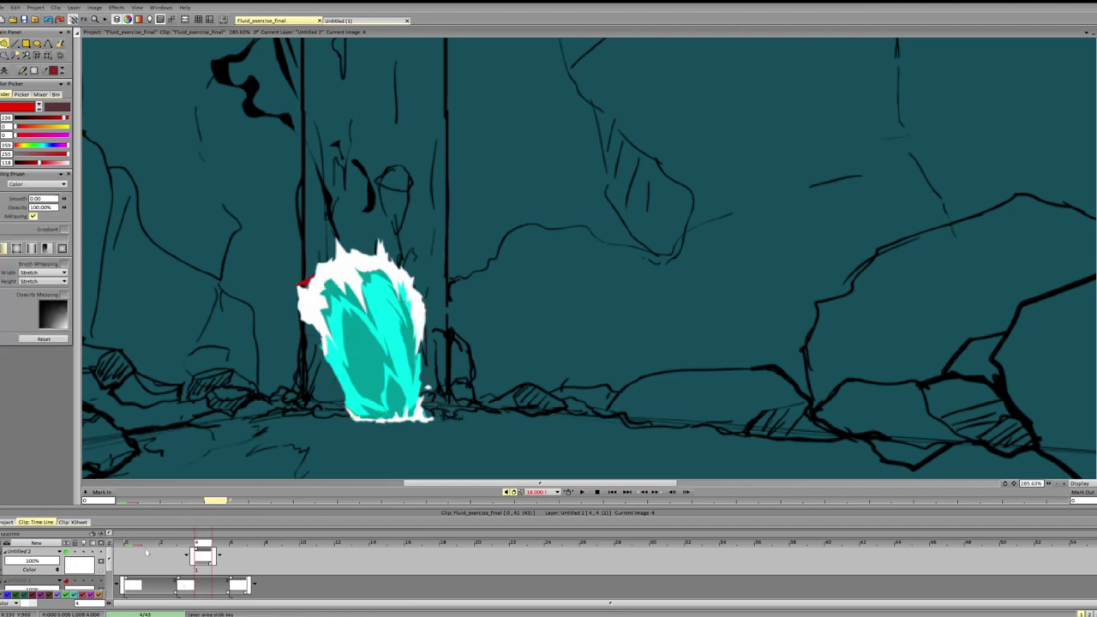
left_click(67, 580)
left_click(199, 577)
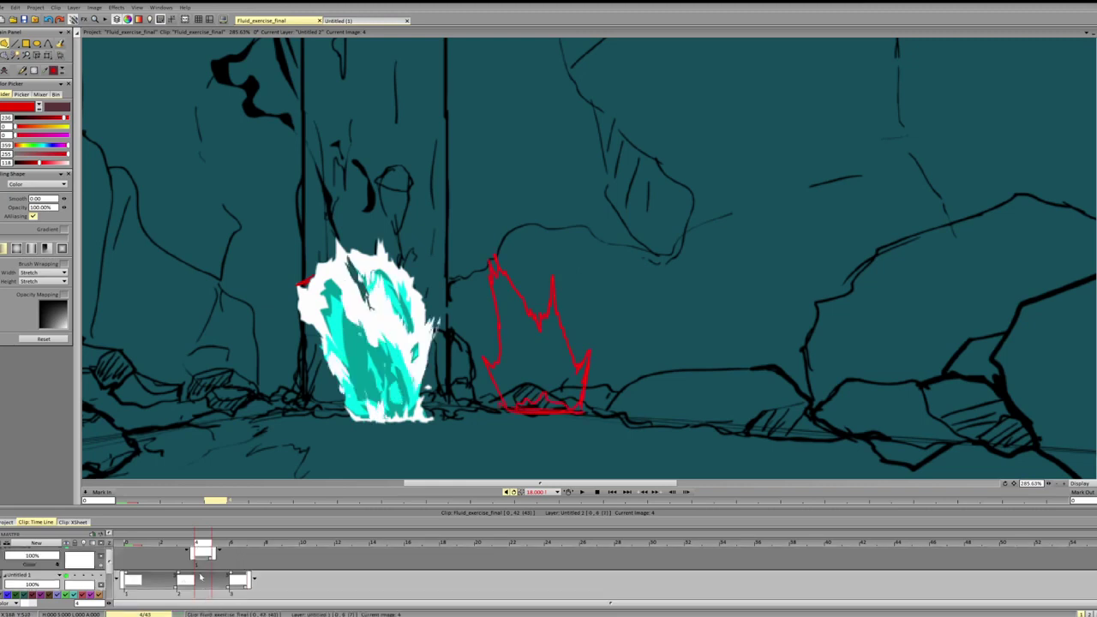
key("BackSpace")
key("Left")
key("d")
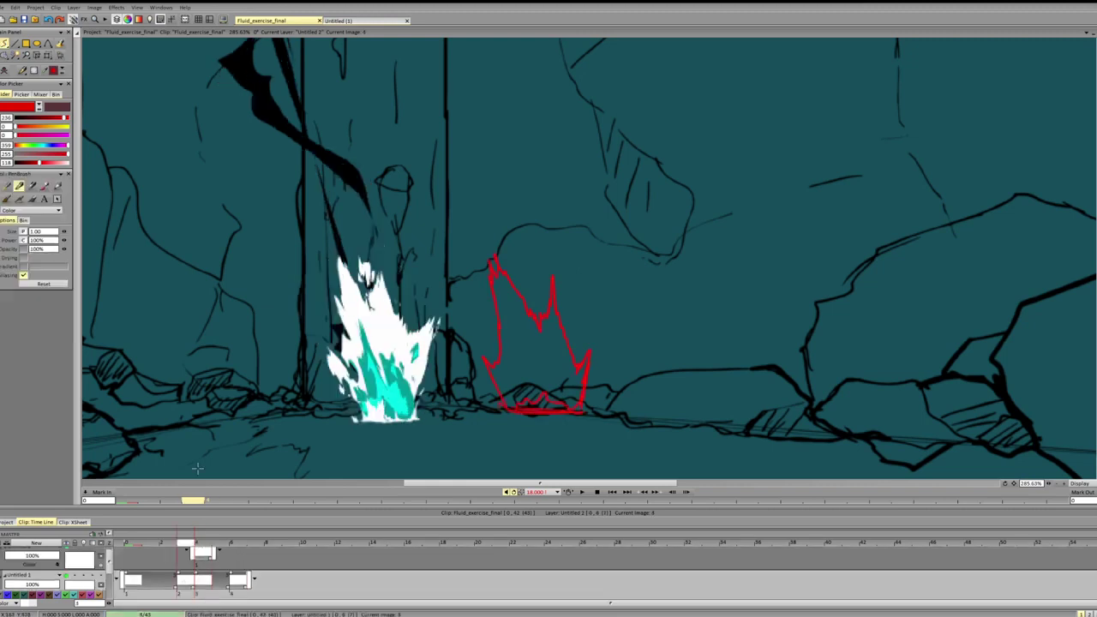
key("Right")
key("Left")
key("Right")
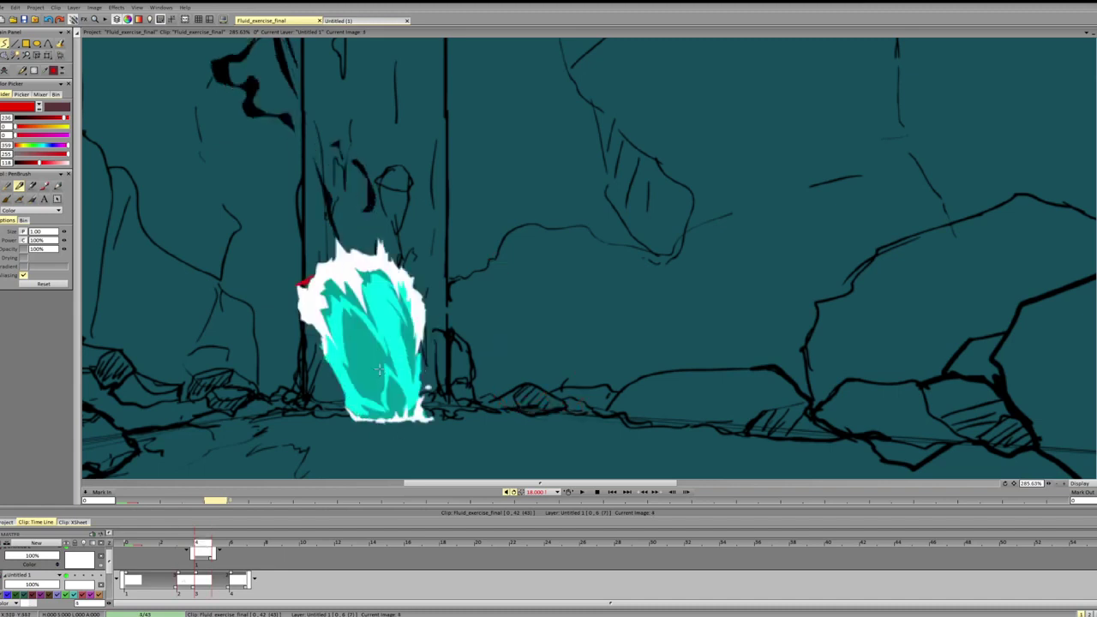
- Clear the leftover red mark from frame 4 and sample the water column's bright cyan
key("Up")
key("Left")
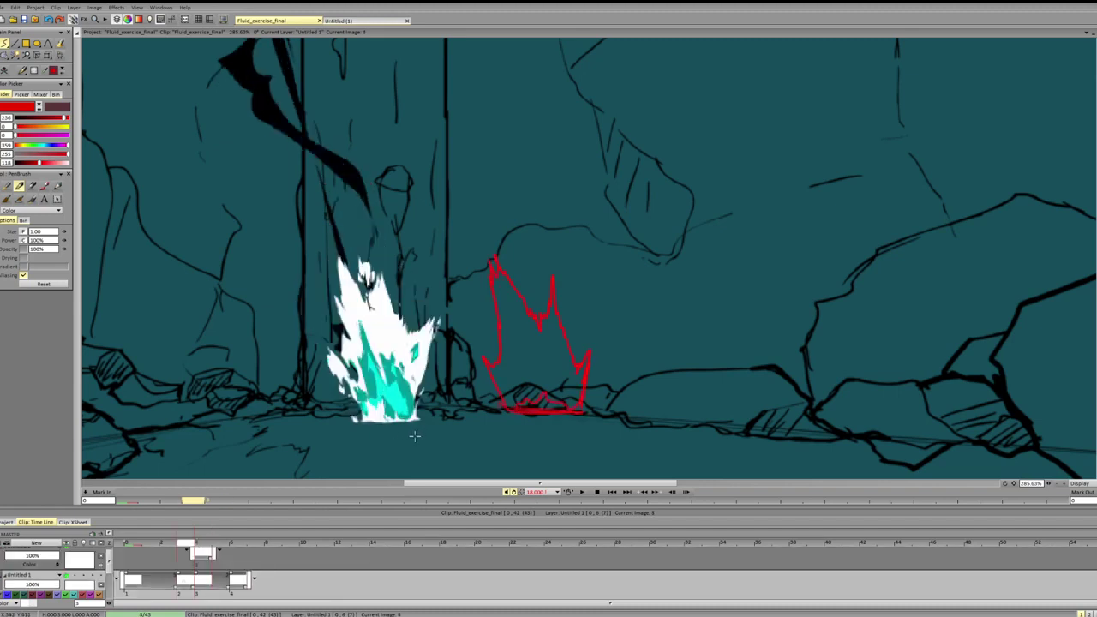
key("Right")
key("Left")
key("Right")
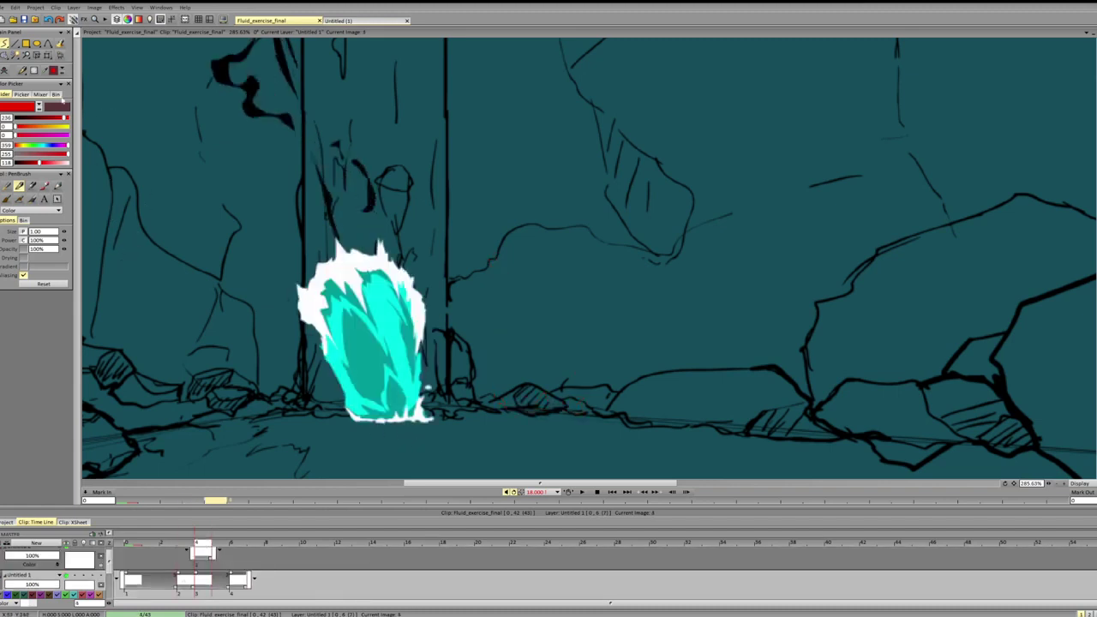
left_click(383, 323, "ctrl")
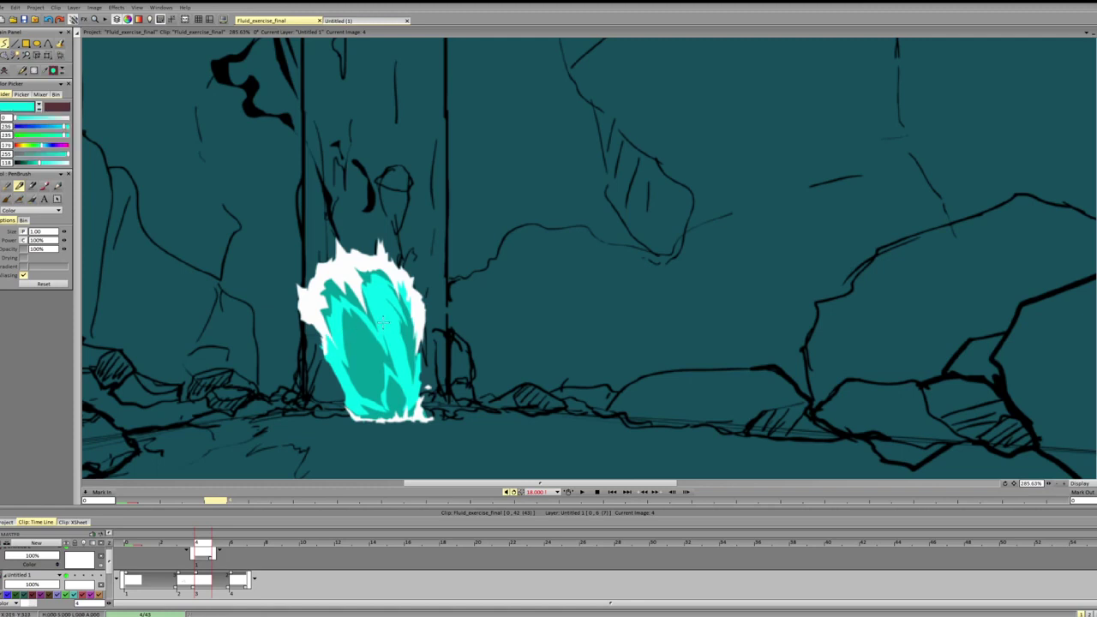
- Flip back and forth between frames 3, 4 and the following frames to examine how the splash's shape changes
key("Left")
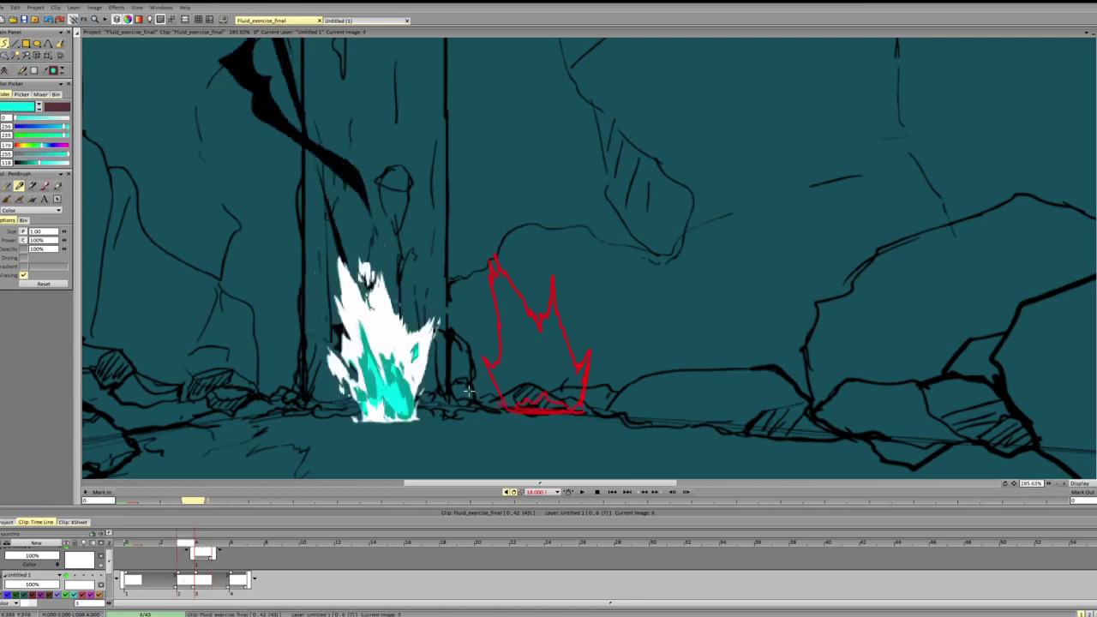
key("Right")
key("Left")
key("Right")
key("Right")
key("Right")
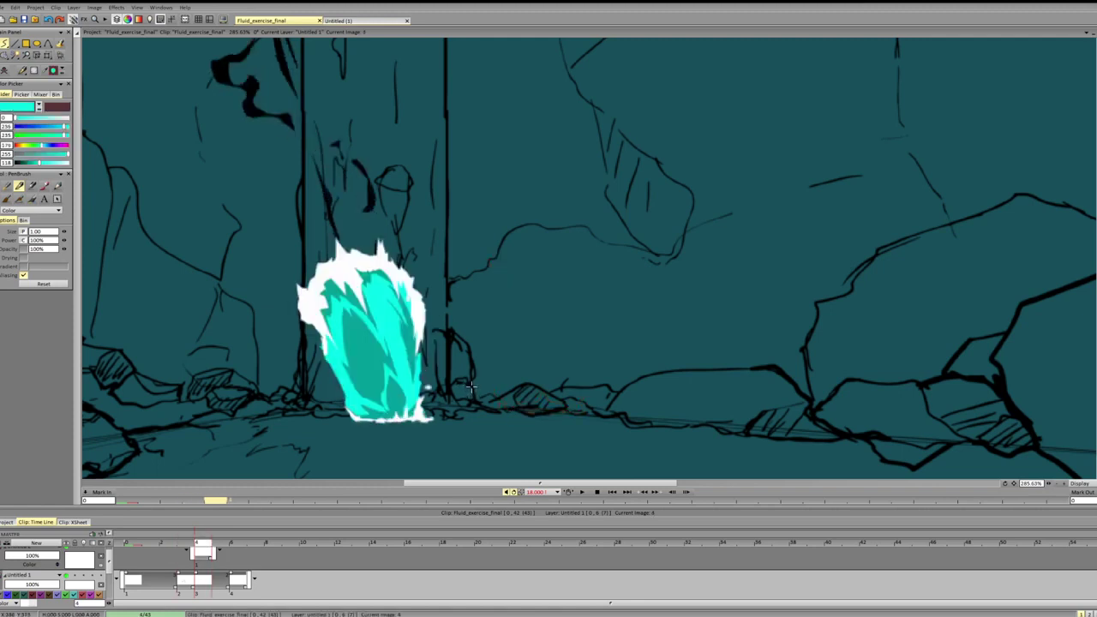
key("Right")
key("Right")
key("Right")
key("Right")
key("Left")
key("Left")
key("Left")
key("Left")
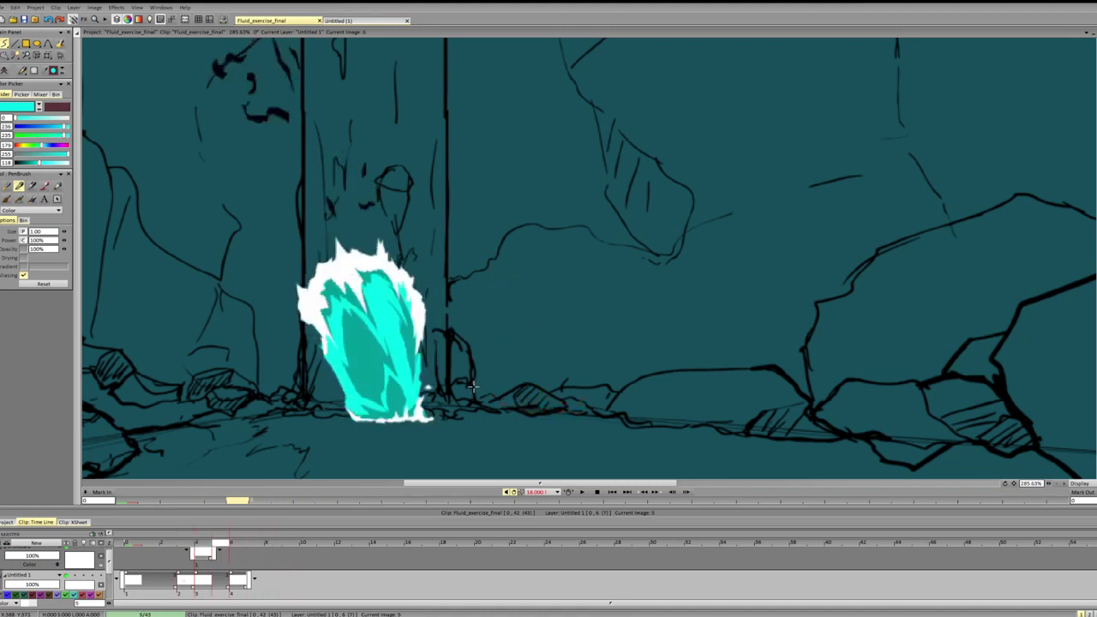
key("Left")
key("Right")
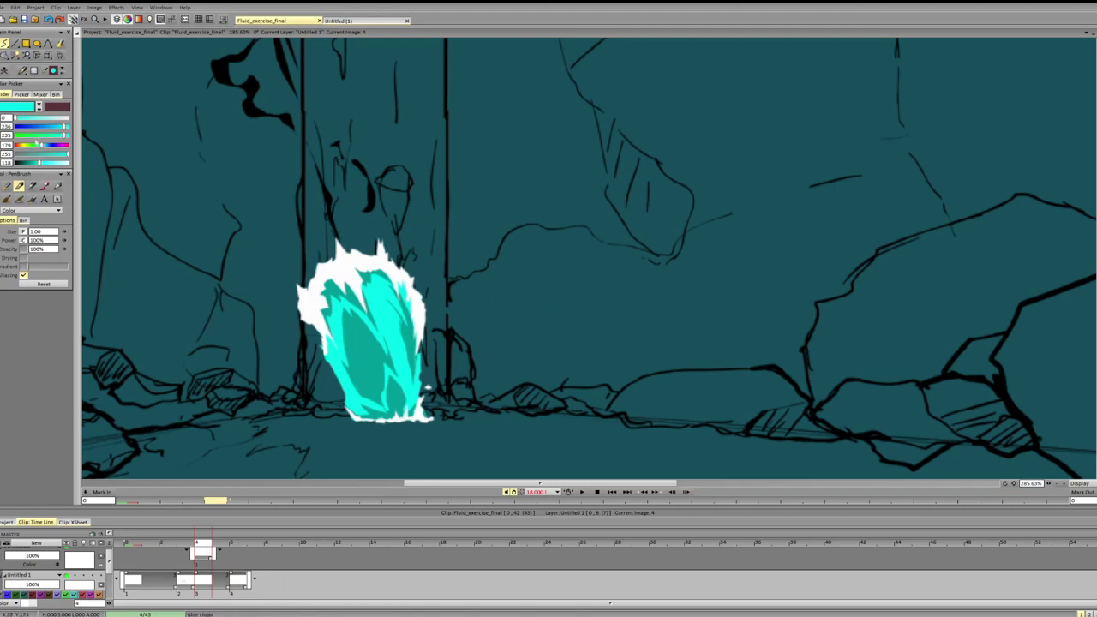
- Set the drawing colour to red with a hue of 350 for sketching over the splash
left_click_drag(40, 144, 62, 146)
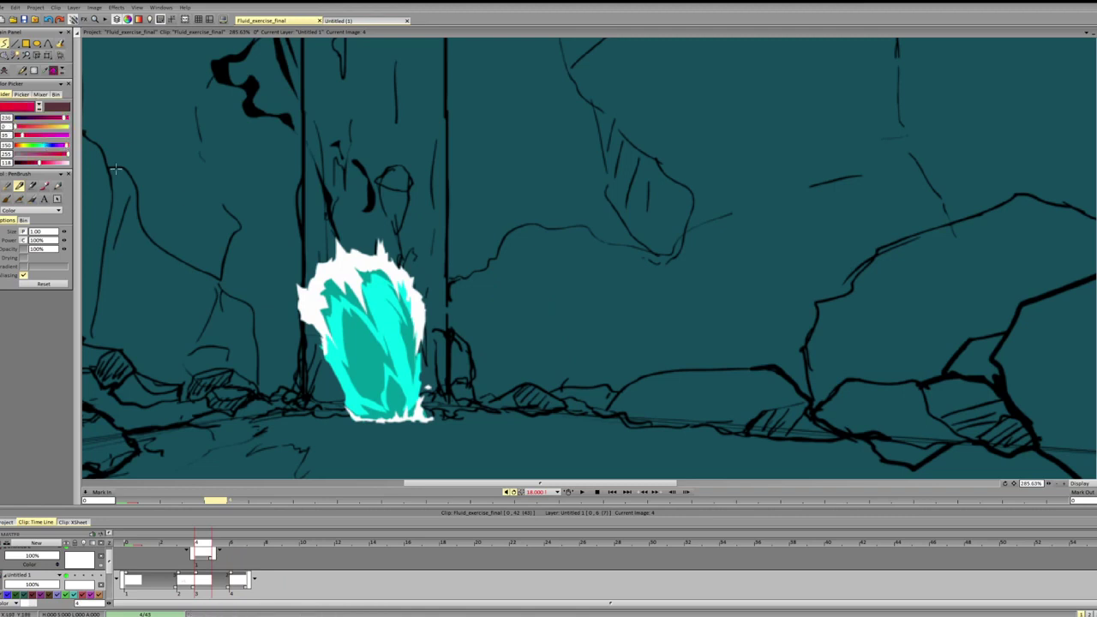
- Try several red strokes outlining the splash column's top rim on frame 4
left_click_drag(308, 267, 420, 271)
key("ctrl+z")
mouse_move(320, 281)
left_mouse_down()
mouse_move(313, 244)
mouse_move(413, 272)
mouse_move(310, 251)
mouse_move(365, 273)
left_mouse_up()
key("ctrl+z")
key("ctrl+z")
mouse_move(301, 307)
left_mouse_down()
mouse_move(292, 258)
mouse_move(382, 287)
left_mouse_up()
mouse_move(324, 266)
left_mouse_down()
mouse_move(410, 288)
mouse_move(352, 281)
mouse_move(405, 290)
mouse_move(369, 293)
mouse_move(400, 291)
mouse_move(411, 276)
mouse_move(397, 276)
left_mouse_up()
key("ctrl+z")
key("ctrl+z")
key("ctrl+z")
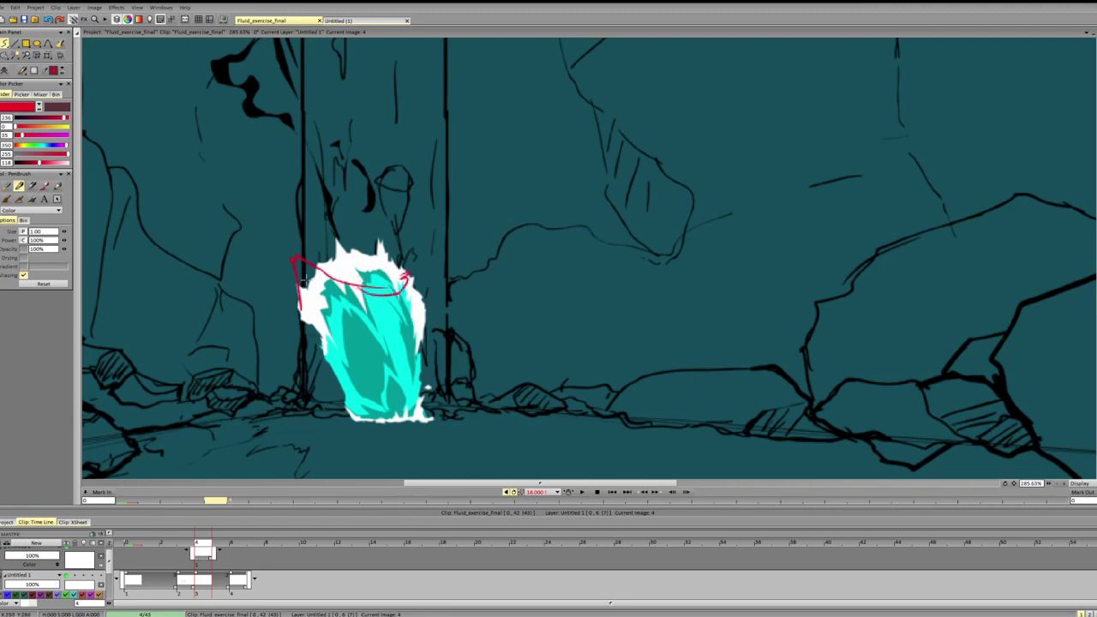
- Try a wider red outline running down the splash column's left side and around its base, and undo it all
left_click_drag(309, 285, 401, 291)
key("ctrl+z")
mouse_move(302, 285)
left_mouse_down()
mouse_move(312, 351)
mouse_move(311, 379)
mouse_move(298, 377)
mouse_move(313, 417)
mouse_move(348, 425)
mouse_move(314, 425)
mouse_move(407, 424)
left_mouse_up()
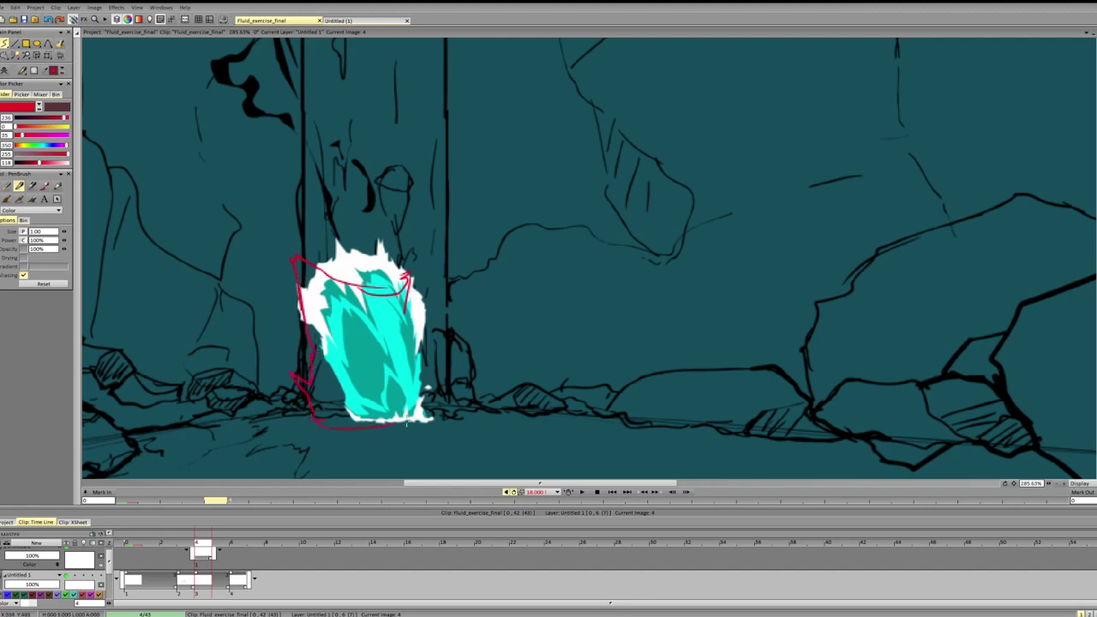
left_click_drag(324, 422, 409, 419)
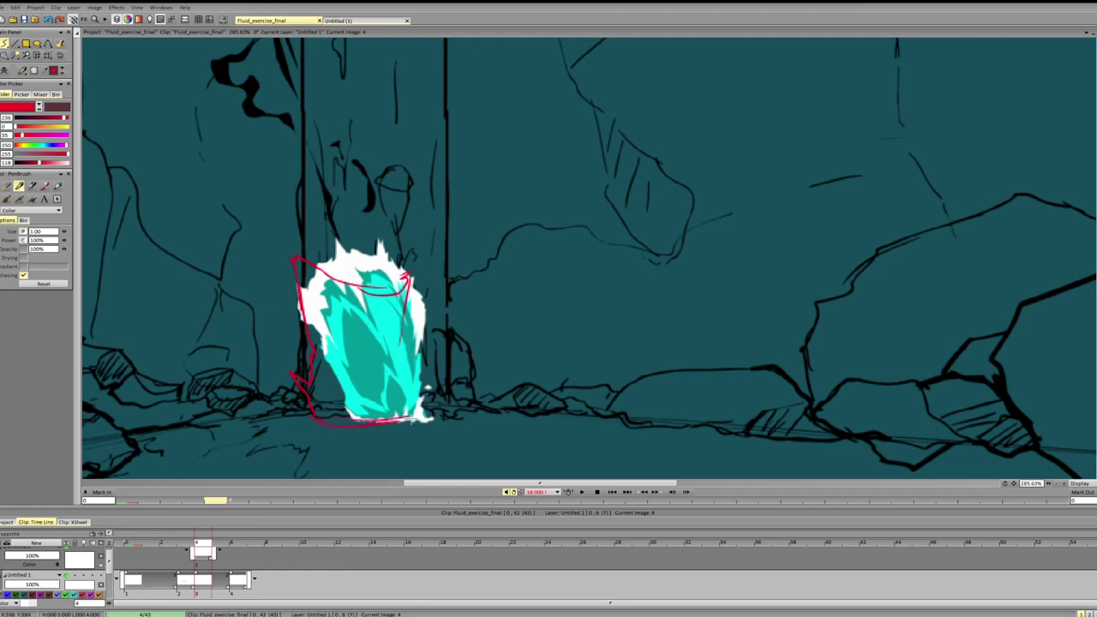
key("ctrl+z")
key("shift+d")
key("ctrl+z")
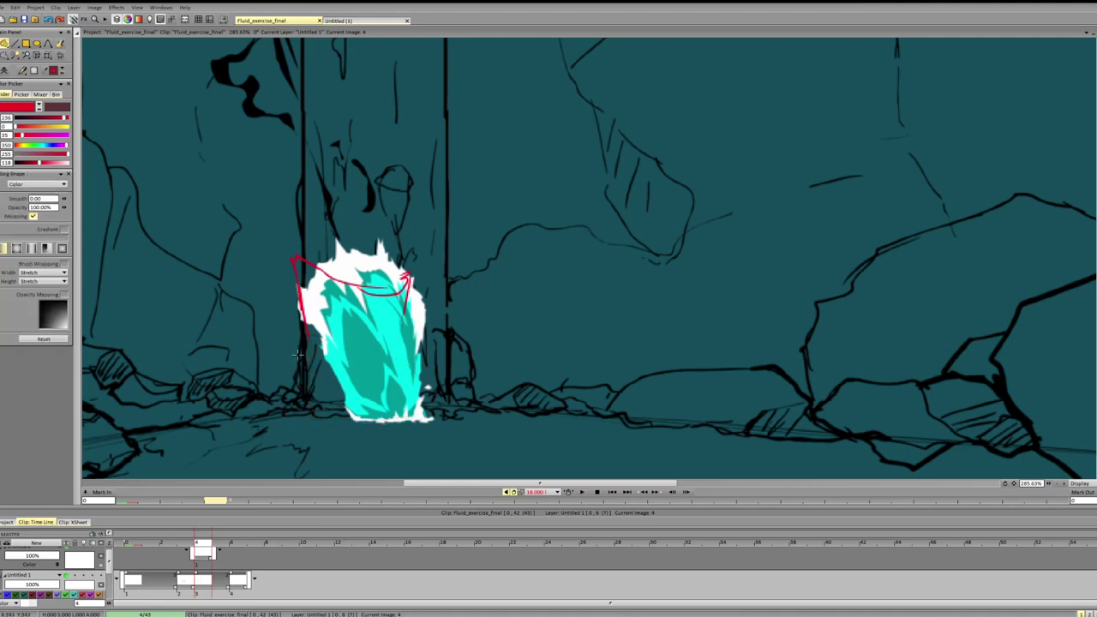
key("ctrl+z")
key("ctrl+z")
key("d")
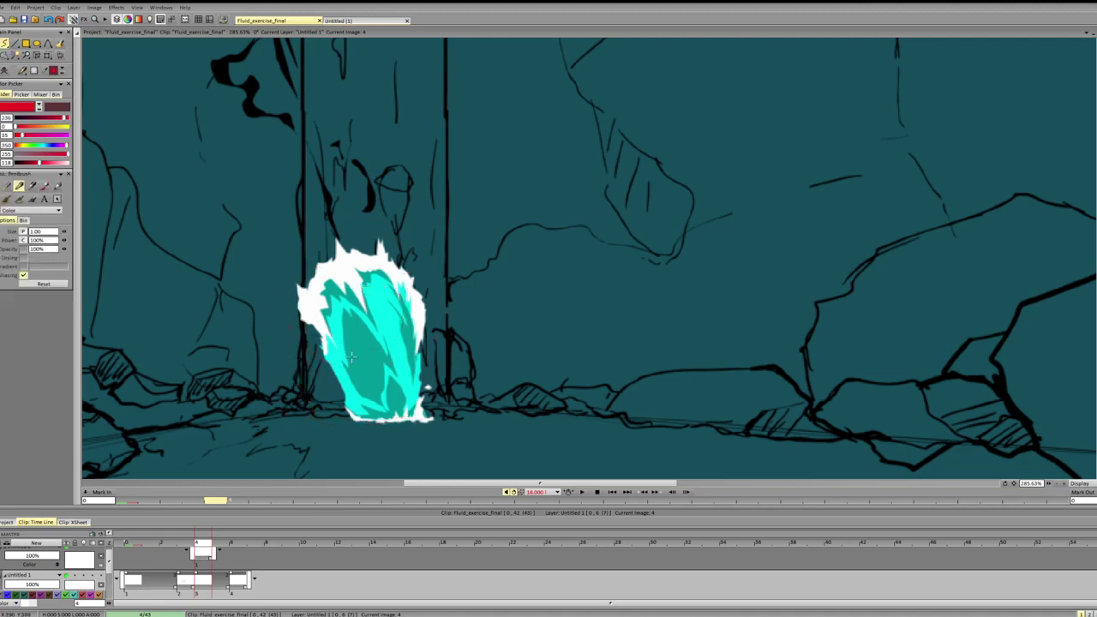
- Compare frame 4 with its neighbouring frames and sketch a red ring around the splash's base with a jagged spike flaring out on the right
key("Left")
key("Left")
key("Right")
mouse_move(314, 392)
left_mouse_down()
mouse_move(326, 414)
mouse_move(312, 405)
mouse_move(428, 417)
left_mouse_up()
key("ctrl+z")
key("ctrl+z")
mouse_move(352, 425)
left_mouse_down()
mouse_move(415, 425)
mouse_move(400, 410)
mouse_move(360, 416)
mouse_move(404, 415)
mouse_move(455, 368)
mouse_move(435, 378)
mouse_move(490, 349)
mouse_move(462, 390)
mouse_move(477, 398)
mouse_move(456, 400)
mouse_move(461, 415)
mouse_move(429, 423)
left_mouse_up()
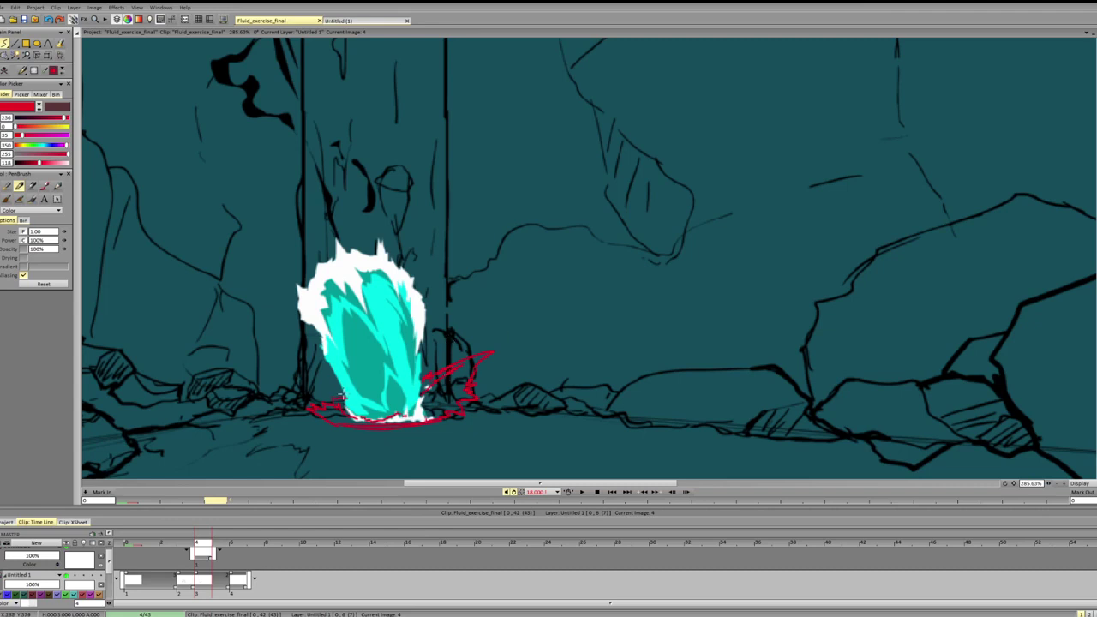
- Outline the leaning water column in red on frame 4, with a jagged top rim, a tall right peak and spiky right edge
left_click_drag(351, 416, 307, 310)
mouse_move(305, 304)
left_mouse_down()
mouse_move(327, 291)
mouse_move(349, 301)
mouse_move(353, 290)
left_mouse_up()
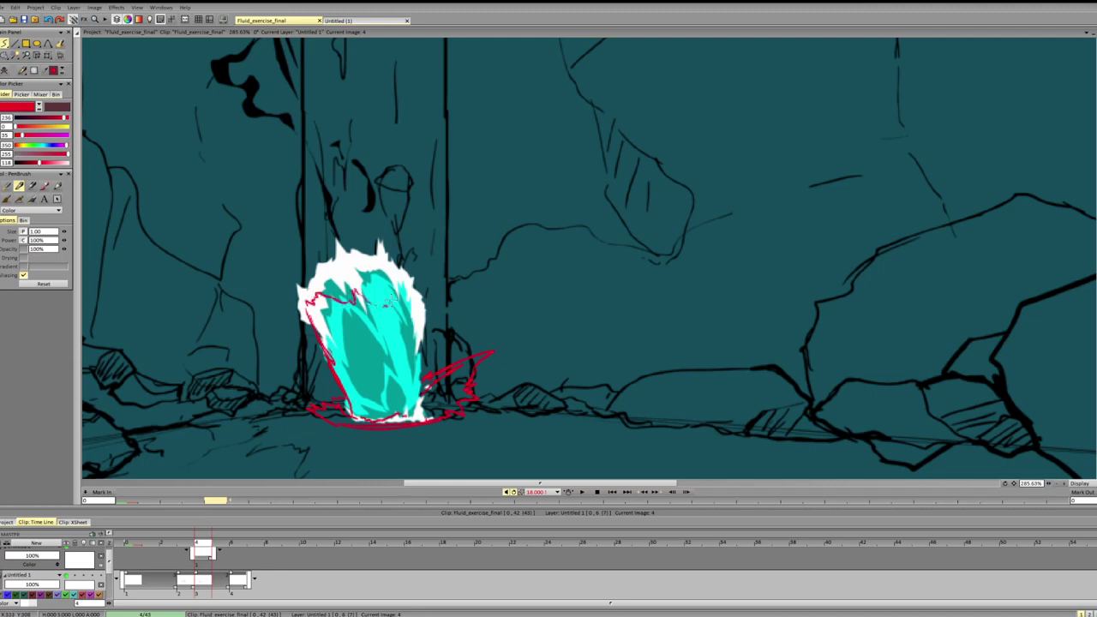
mouse_move(378, 293)
left_mouse_down()
mouse_move(397, 250)
mouse_move(412, 247)
mouse_move(427, 270)
mouse_move(425, 312)
left_mouse_up()
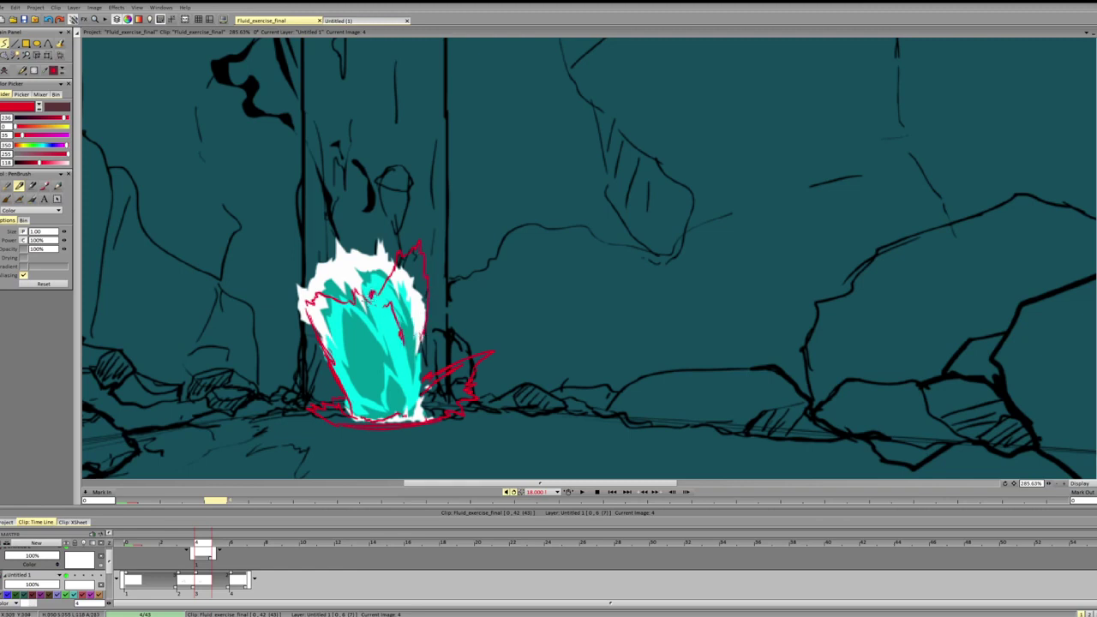
left_click_drag(347, 293, 407, 403)
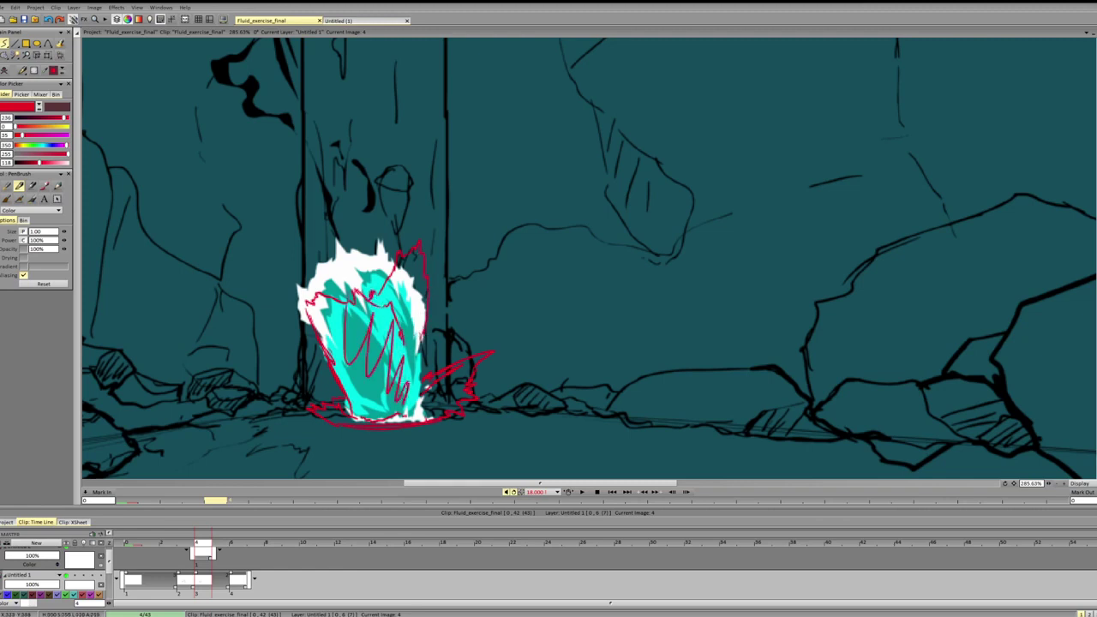
key("ctrl+z")
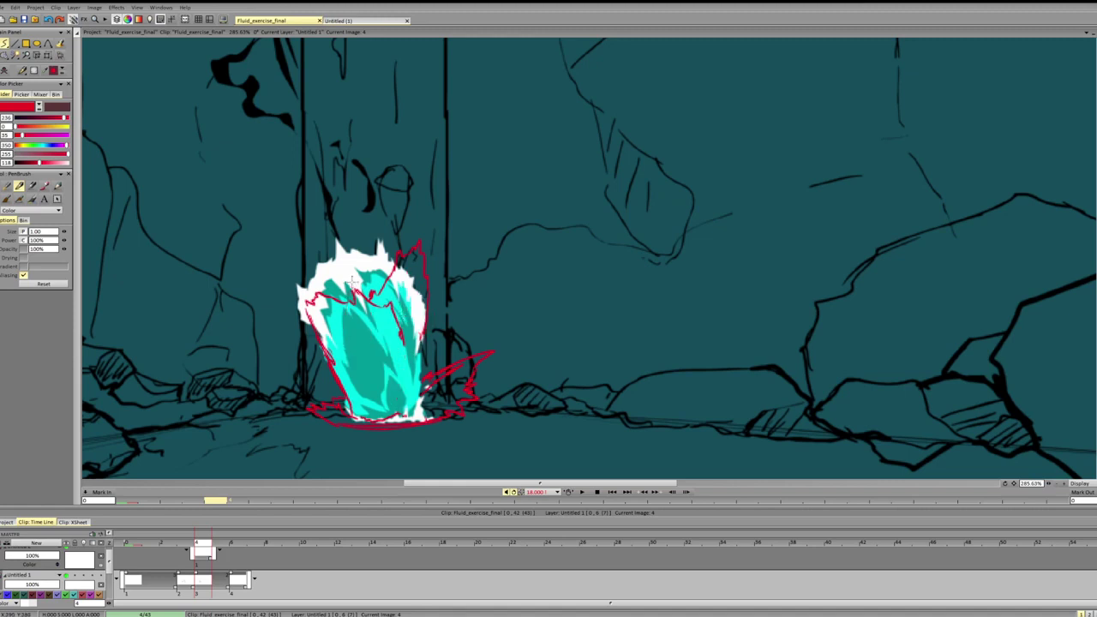
mouse_move(341, 298)
left_mouse_down()
mouse_move(362, 279)
mouse_move(376, 290)
left_mouse_up()
mouse_move(421, 367)
left_mouse_down()
mouse_move(416, 396)
mouse_move(421, 360)
left_mouse_up()
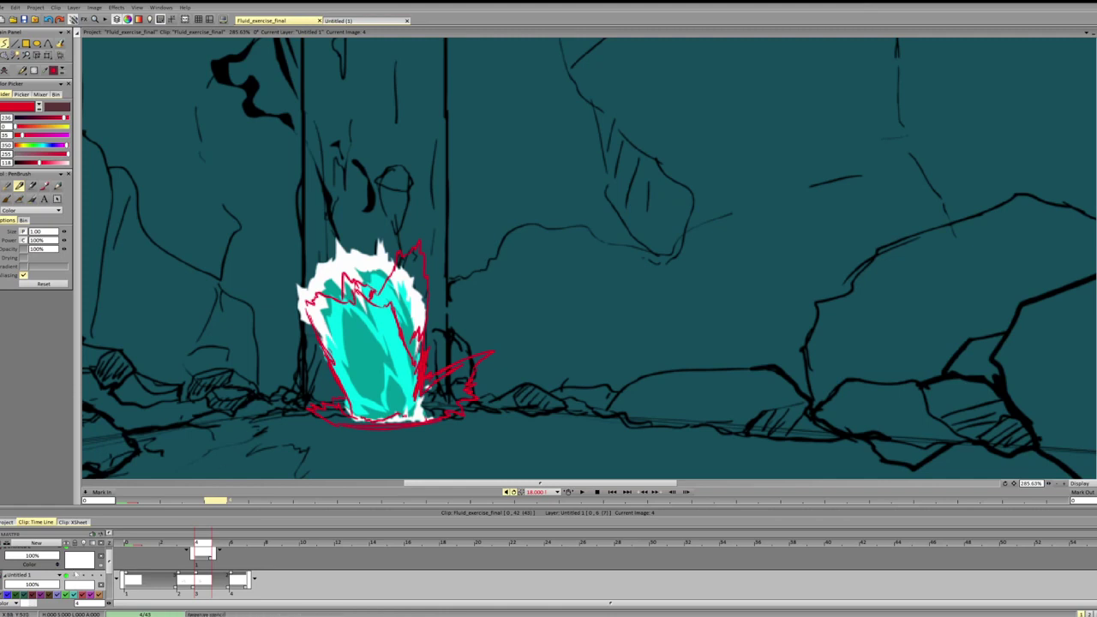
- Try a white filled shape across the top of the splash column on frame 5, and undo it
left_click(67, 575)
left_click(67, 575)
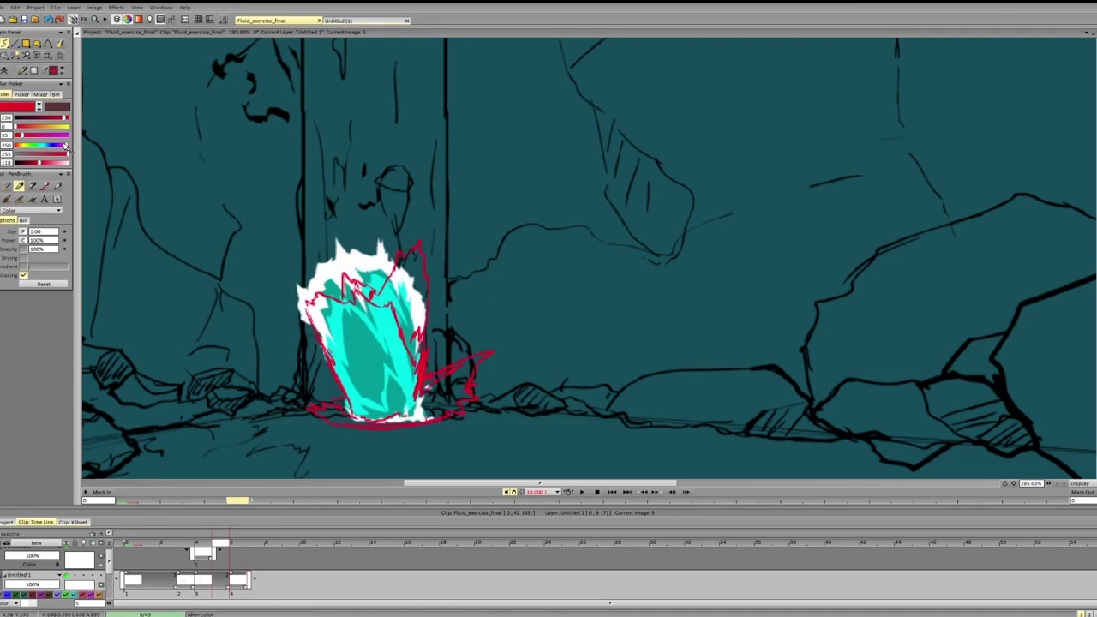
left_click(314, 309)
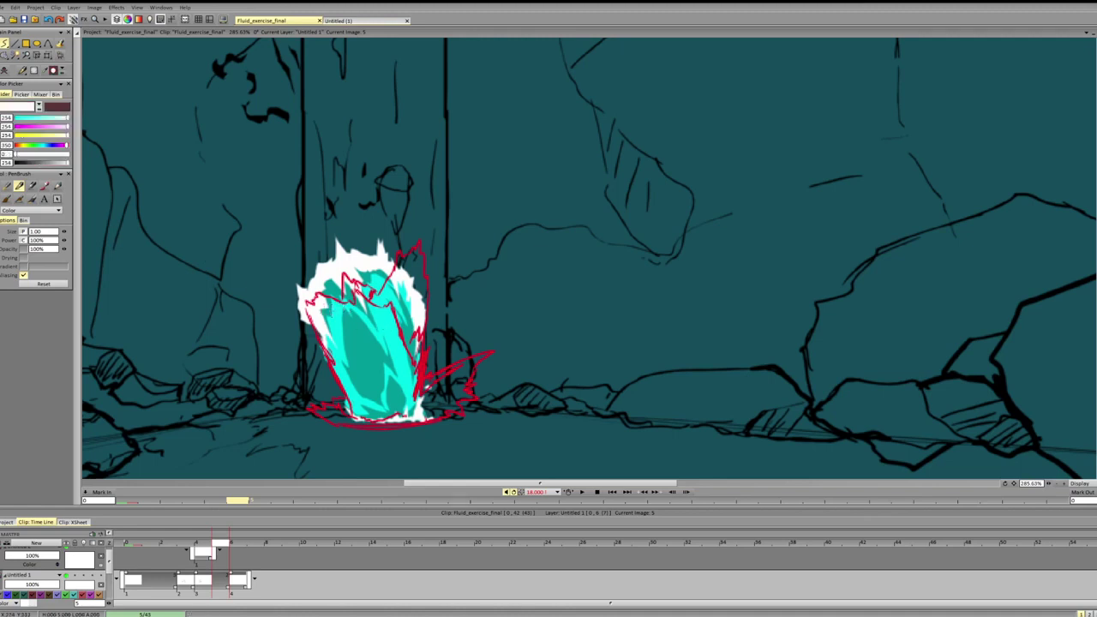
key("shift+d")
mouse_move(310, 309)
left_mouse_down()
mouse_move(364, 341)
mouse_move(376, 327)
mouse_move(398, 348)
mouse_move(393, 301)
left_mouse_up()
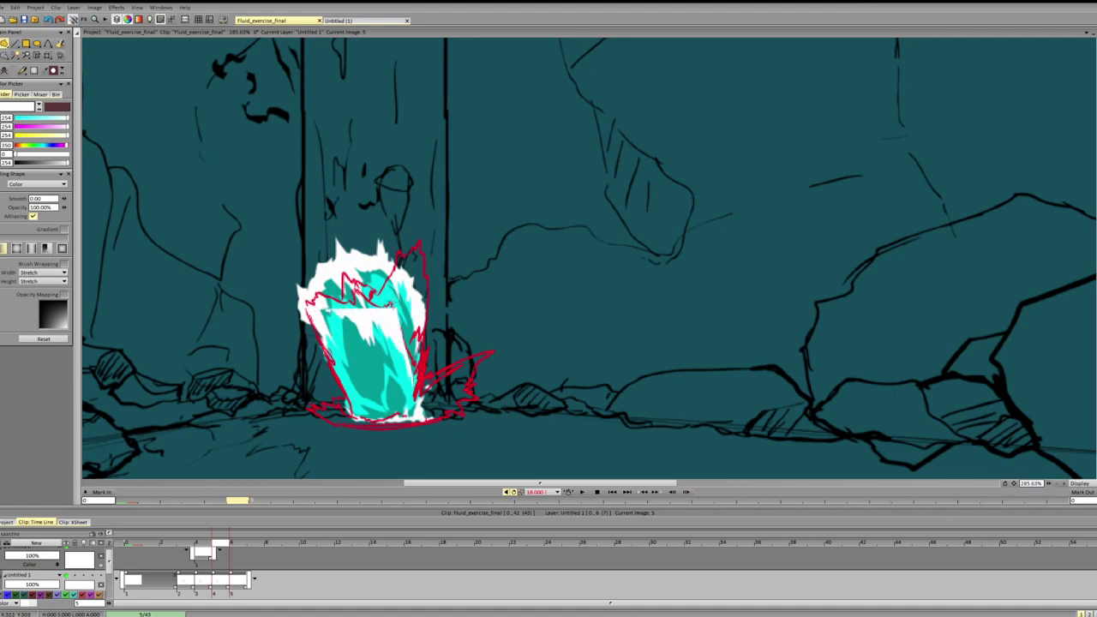
key("ctrl+z")
- Make the splash's darker teal the drawing colour and lower the Fluid_exercise_final layer's opacity to 13%
left_click_drag(109, 561, 112, 568)
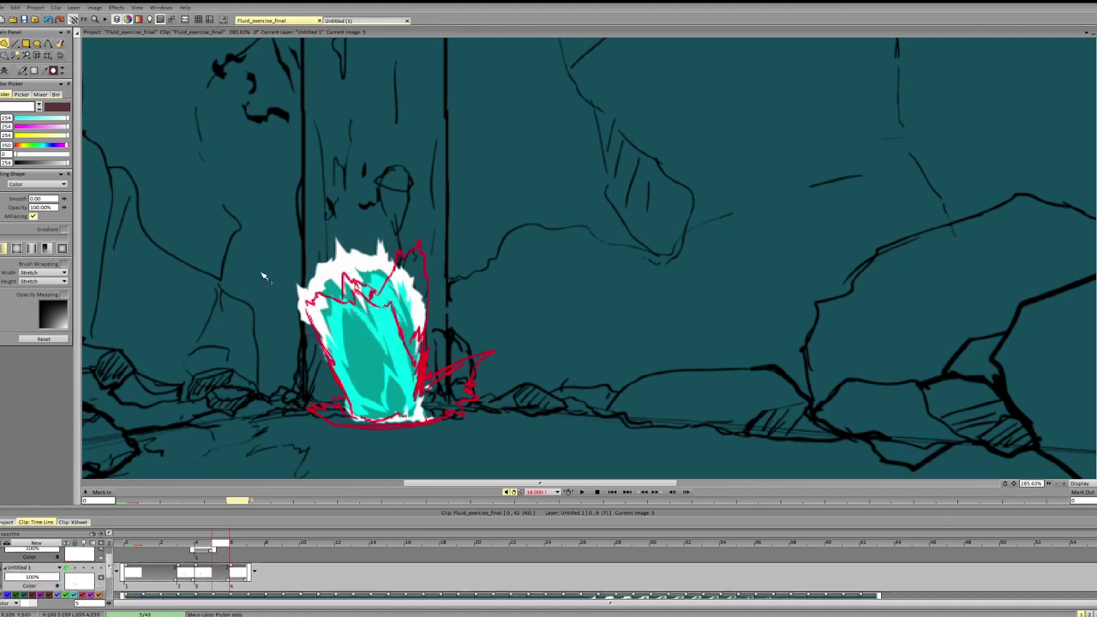
left_click(384, 331)
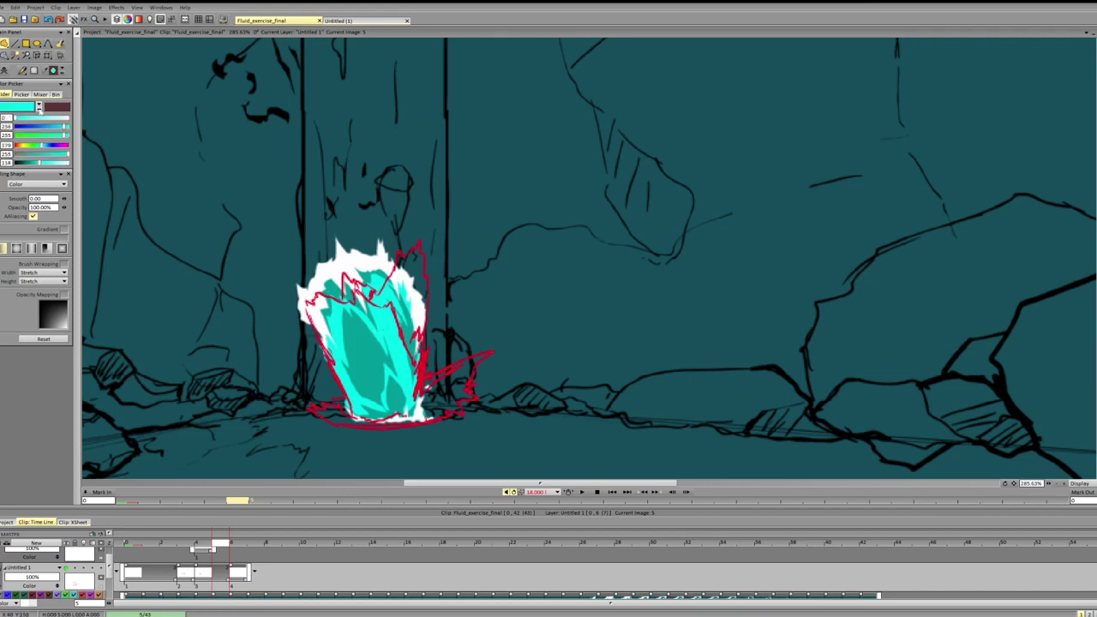
left_click(38, 106)
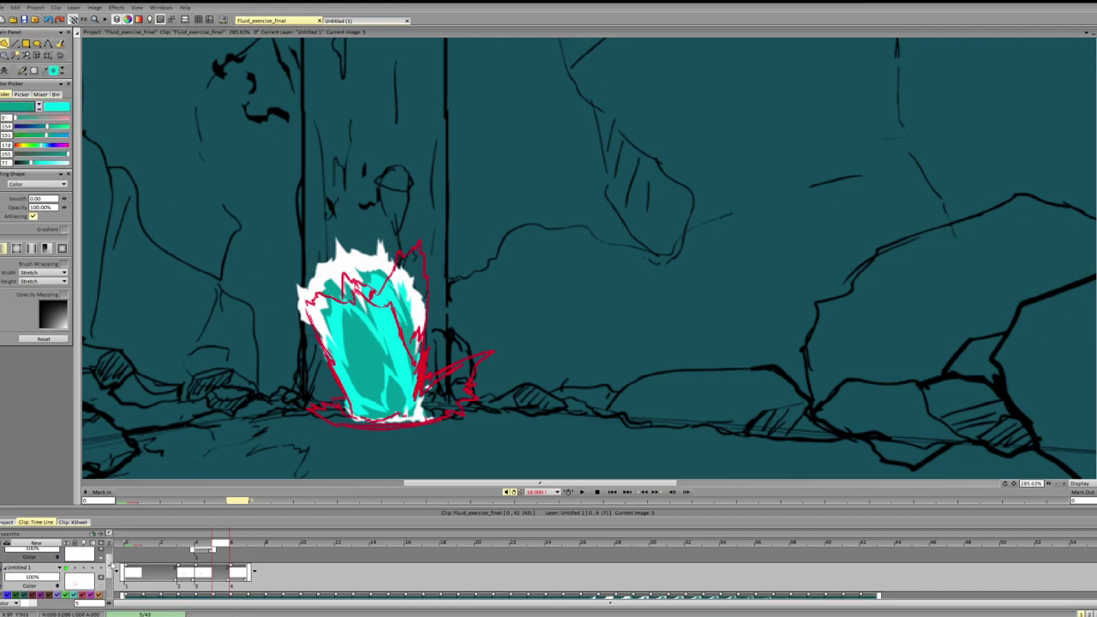
left_click_drag(109, 566, 110, 588)
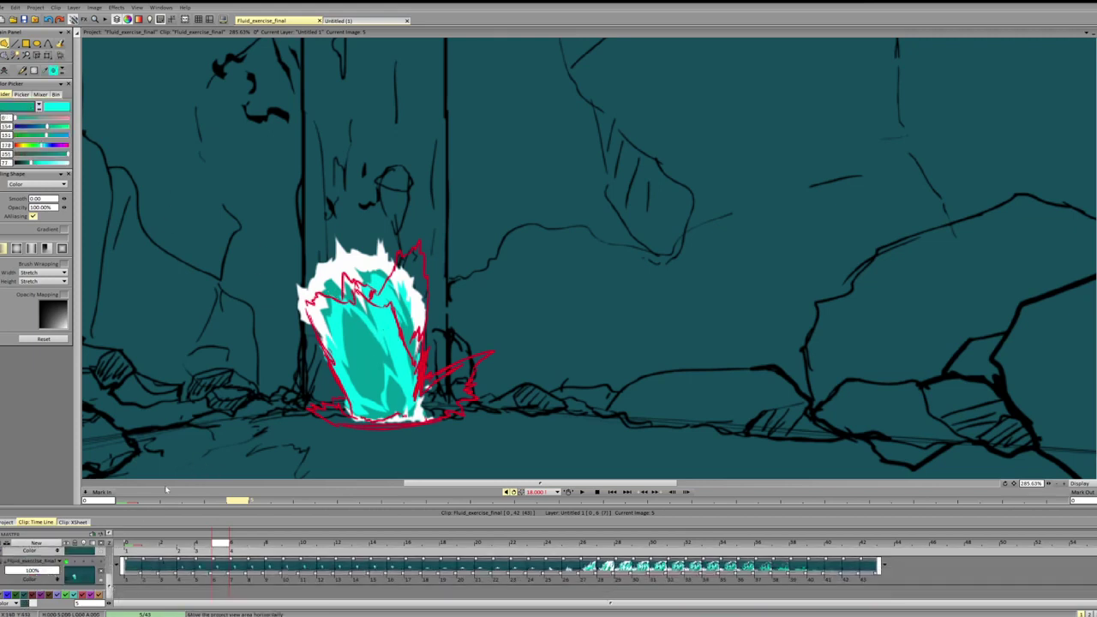
left_click_drag(23, 570, 12, 571)
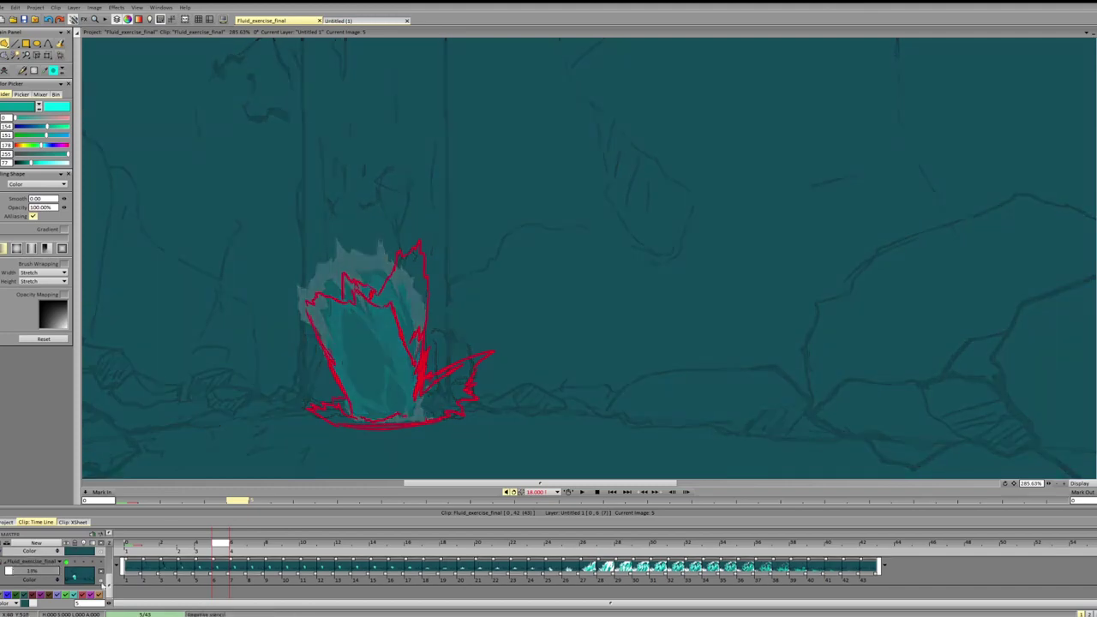
left_click_drag(110, 583, 110, 557)
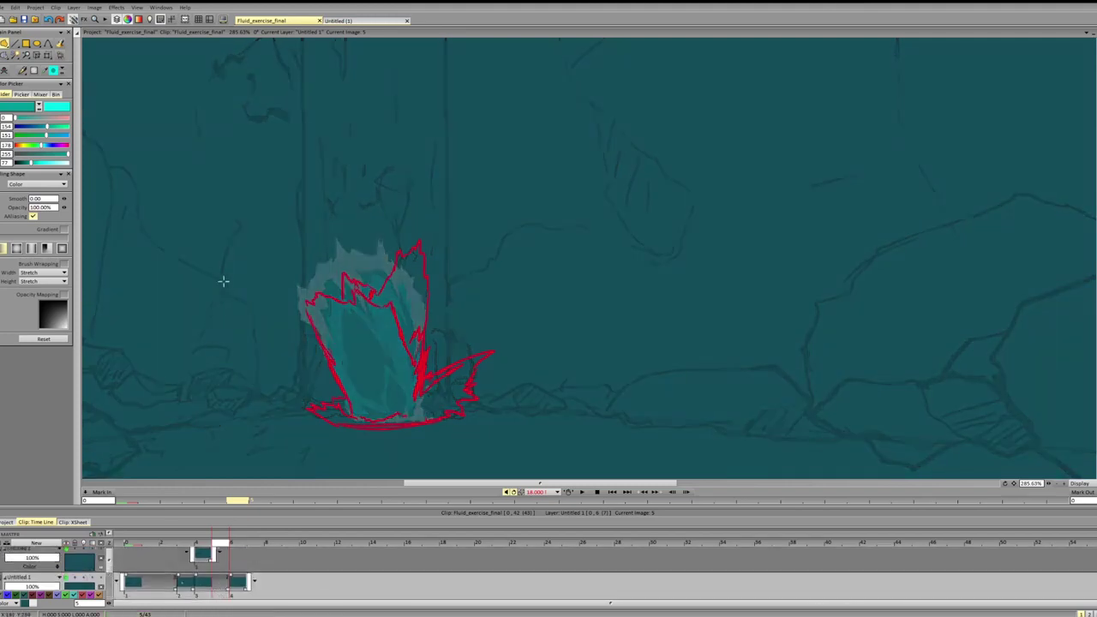
- Try teal strokes along the left side of the water column on frame 5, and undo them
key("b")
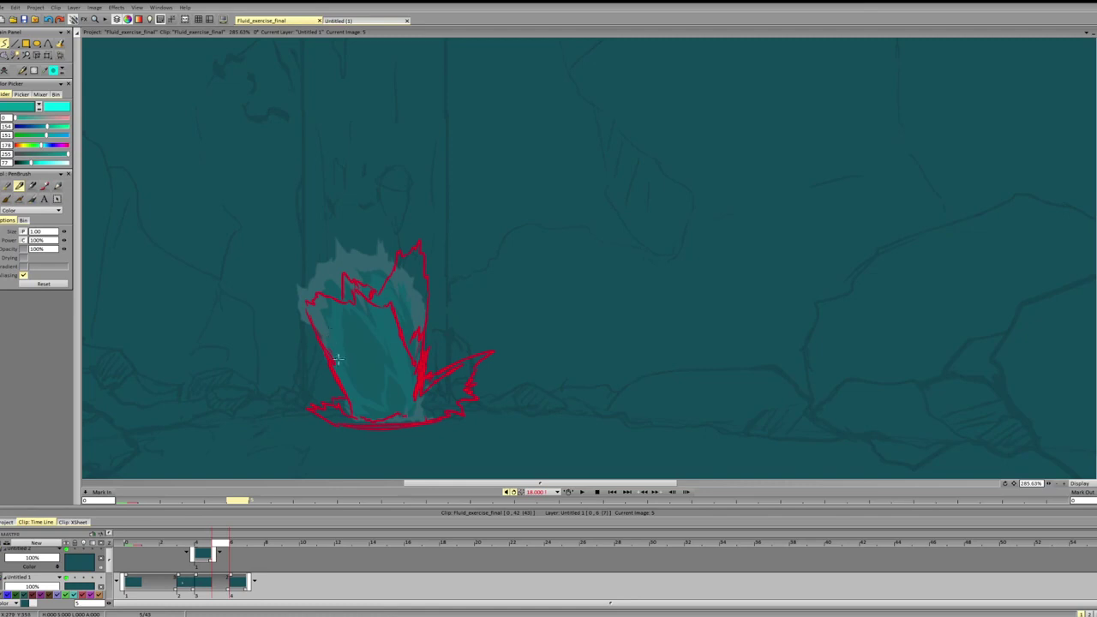
left_click_drag(322, 317, 354, 405)
key("ctrl+z")
key("f")
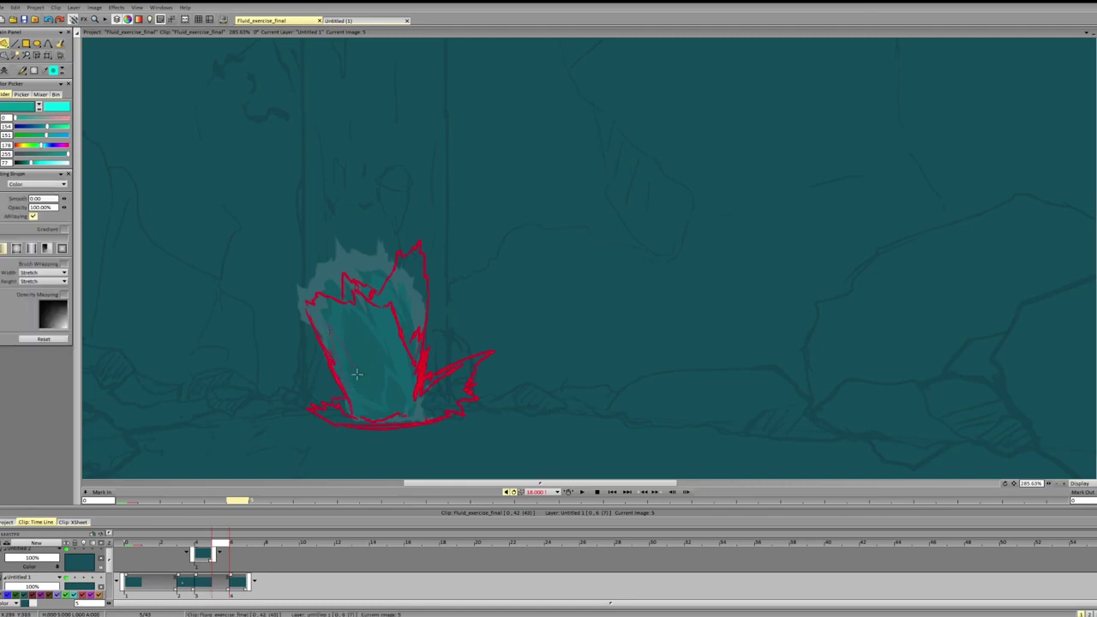
left_click_drag(333, 327, 366, 402)
key("ctrl+z")
- Fill the main column, the small spikes behind its rim and the tall right peak in teal on frame 5, following the red sketch
key("Left")
key("Right")
left_click_drag(402, 414, 342, 421)
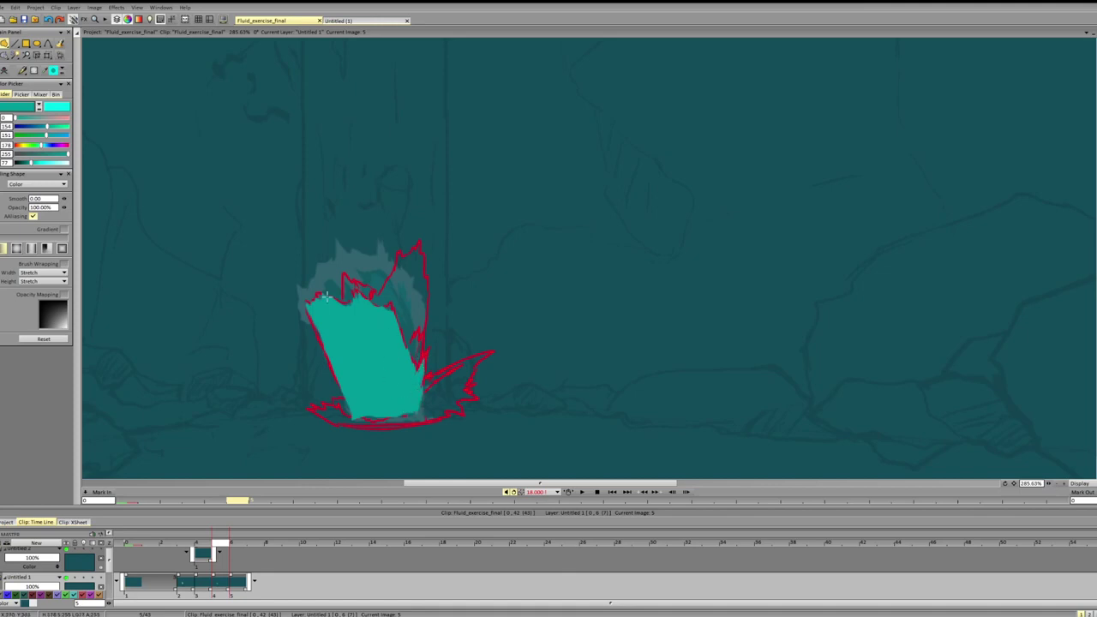
left_click_drag(327, 296, 349, 375)
mouse_move(343, 275)
left_mouse_down()
mouse_move(377, 295)
mouse_move(374, 307)
mouse_move(360, 280)
left_mouse_up()
left_click_drag(396, 313, 379, 300)
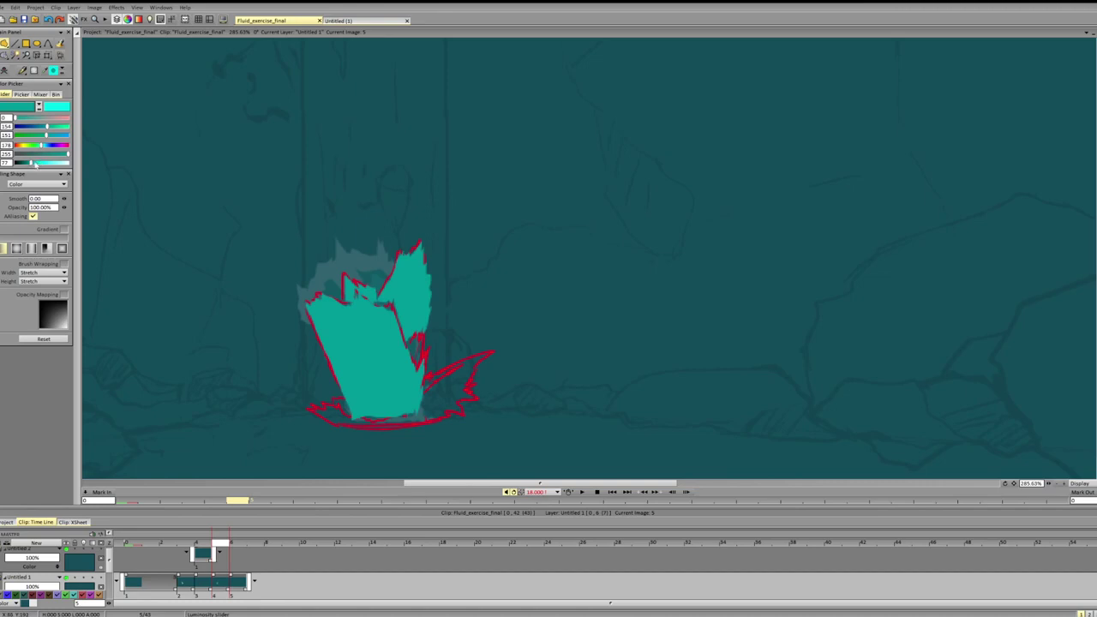
- Switch the colour to white and paint jagged foam along the column's front rim, running down both sides and up to the left corner
left_click_drag(35, 164, 86, 152)
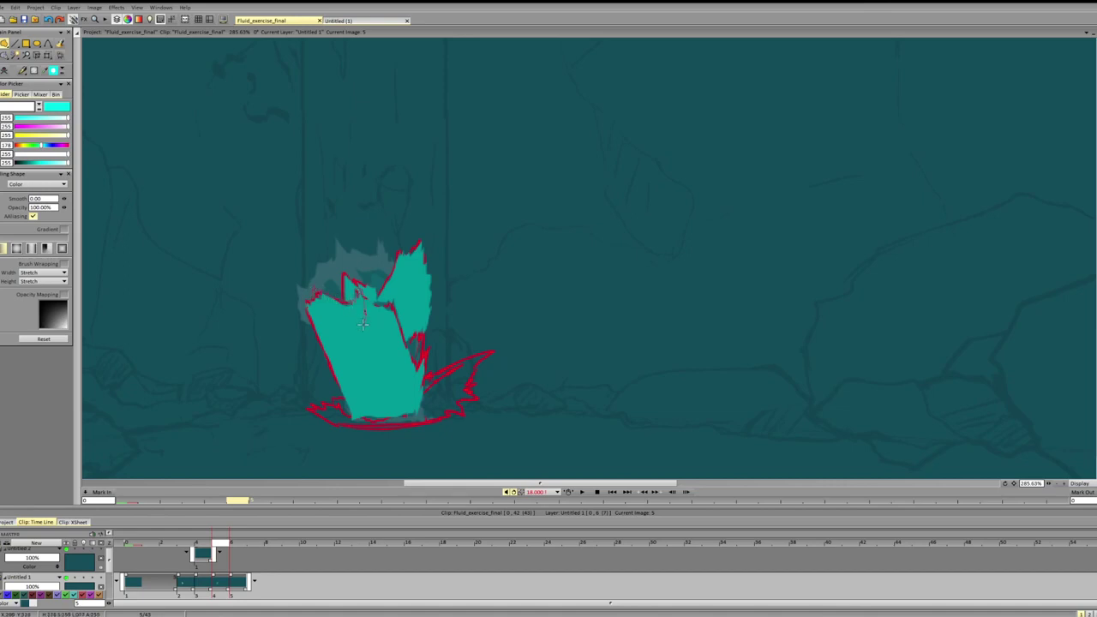
mouse_move(348, 327)
left_mouse_down()
mouse_move(333, 351)
mouse_move(340, 384)
left_mouse_up()
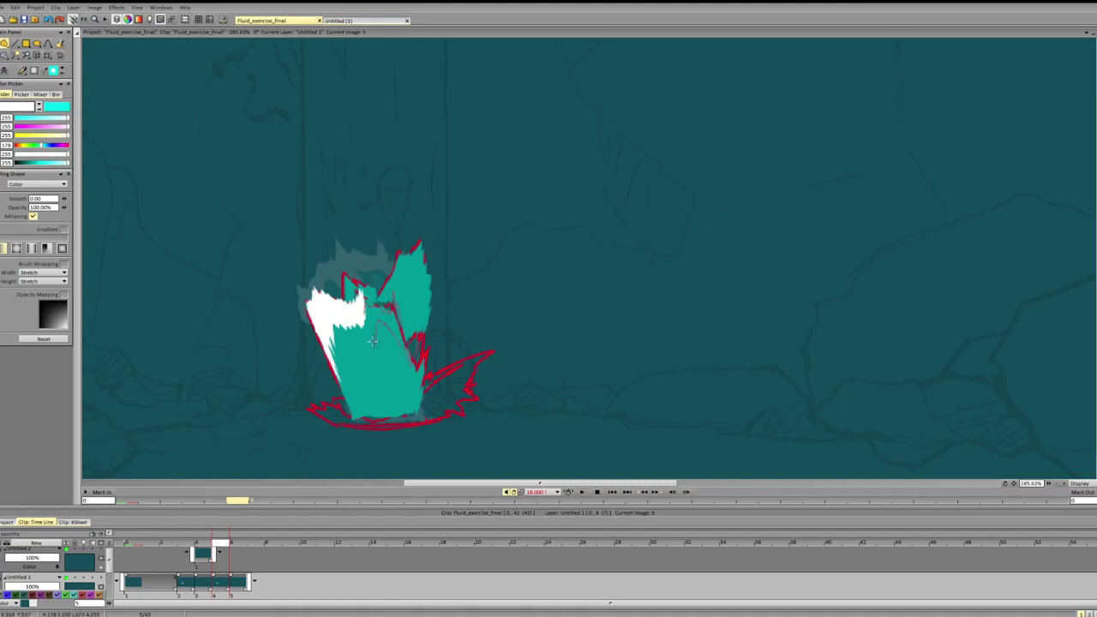
left_click_drag(372, 342, 356, 312)
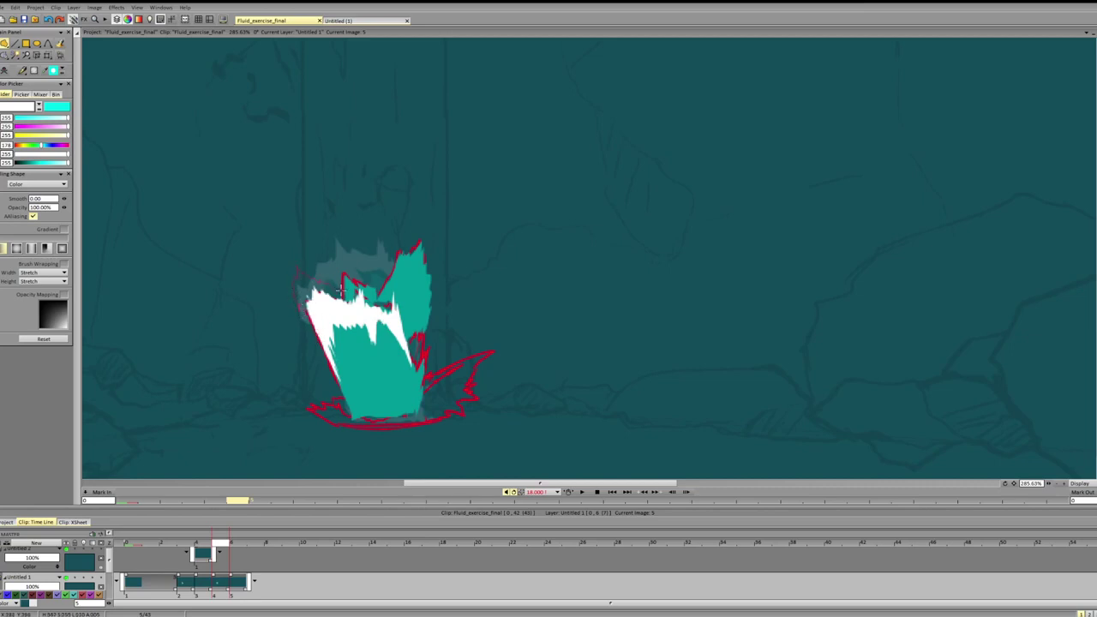
mouse_move(354, 290)
left_mouse_down()
mouse_move(364, 312)
mouse_move(345, 321)
left_mouse_up()
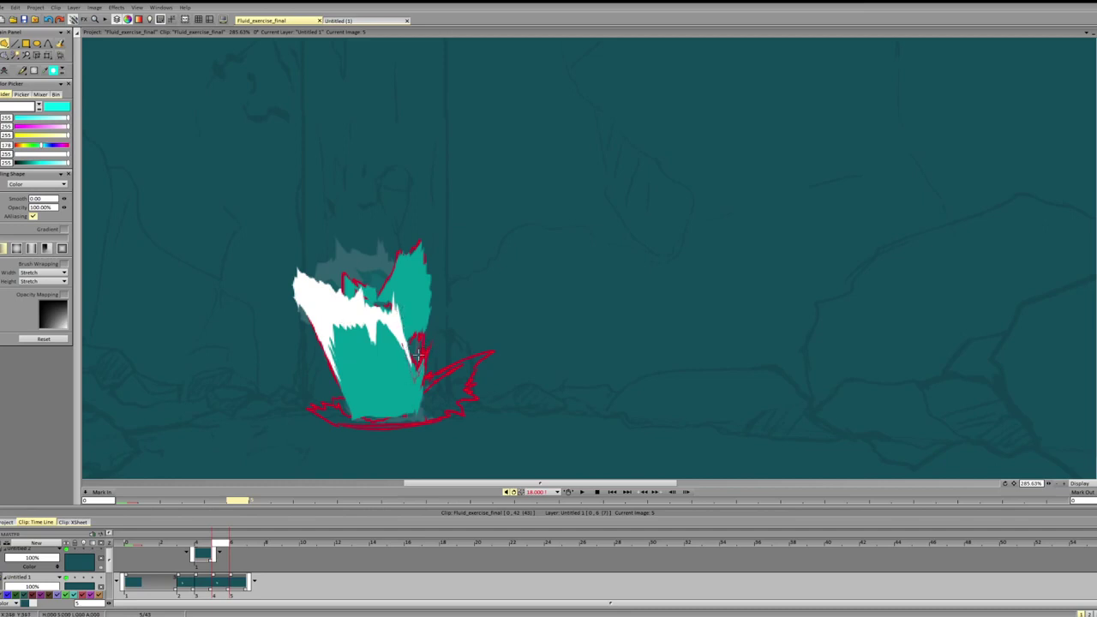
- Add white foam with a spike on the column's right edge, a taller left peak and loose droplets beside that peak
mouse_move(412, 349)
left_mouse_down()
mouse_move(419, 328)
mouse_move(422, 353)
mouse_move(415, 324)
mouse_move(412, 344)
mouse_move(368, 277)
left_mouse_up()
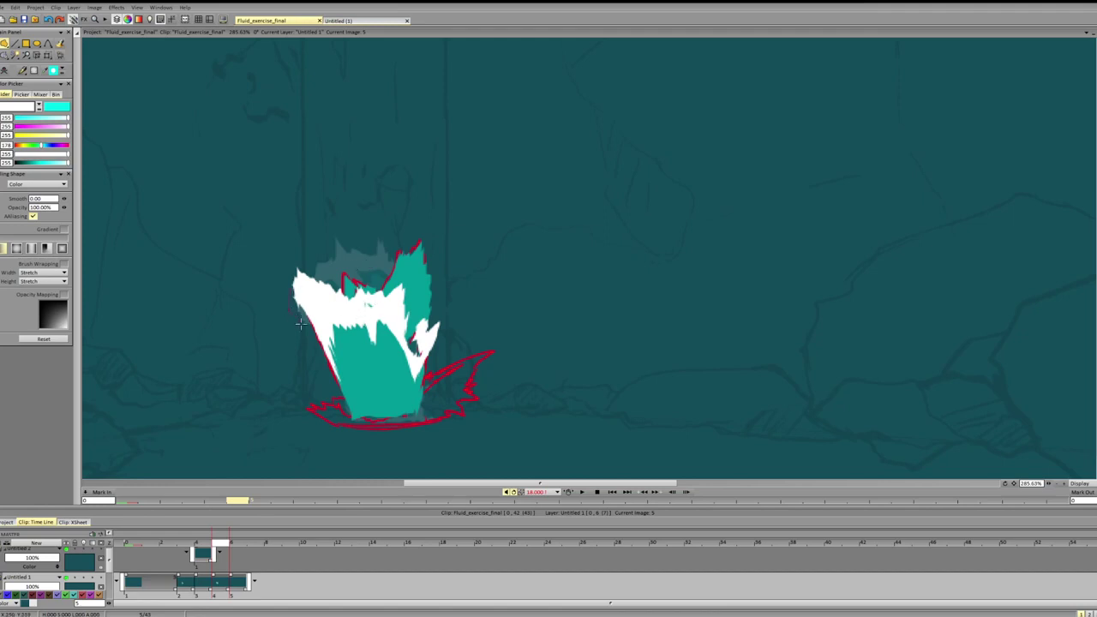
mouse_move(301, 324)
left_mouse_down()
mouse_move(298, 278)
mouse_move(300, 303)
mouse_move(286, 282)
mouse_move(294, 259)
mouse_move(304, 259)
mouse_move(288, 292)
mouse_move(302, 255)
mouse_move(317, 261)
mouse_move(324, 294)
mouse_move(317, 263)
mouse_move(325, 269)
mouse_move(326, 252)
mouse_move(286, 245)
mouse_move(314, 283)
mouse_move(298, 273)
mouse_move(290, 260)
mouse_move(330, 294)
left_mouse_up()
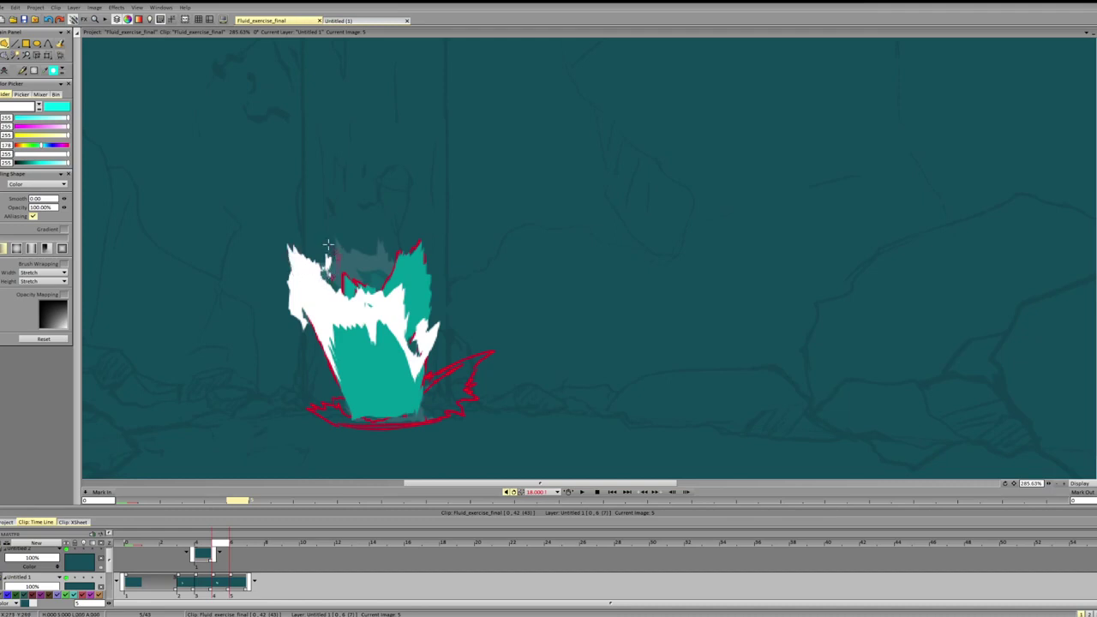
mouse_move(327, 262)
left_mouse_down()
mouse_move(316, 254)
mouse_move(286, 276)
left_mouse_up()
- Flip between frames 3, 4 and 5 to examine how the new splash shape follows the earlier frames
key("Left")
key("Right")
key("Left")
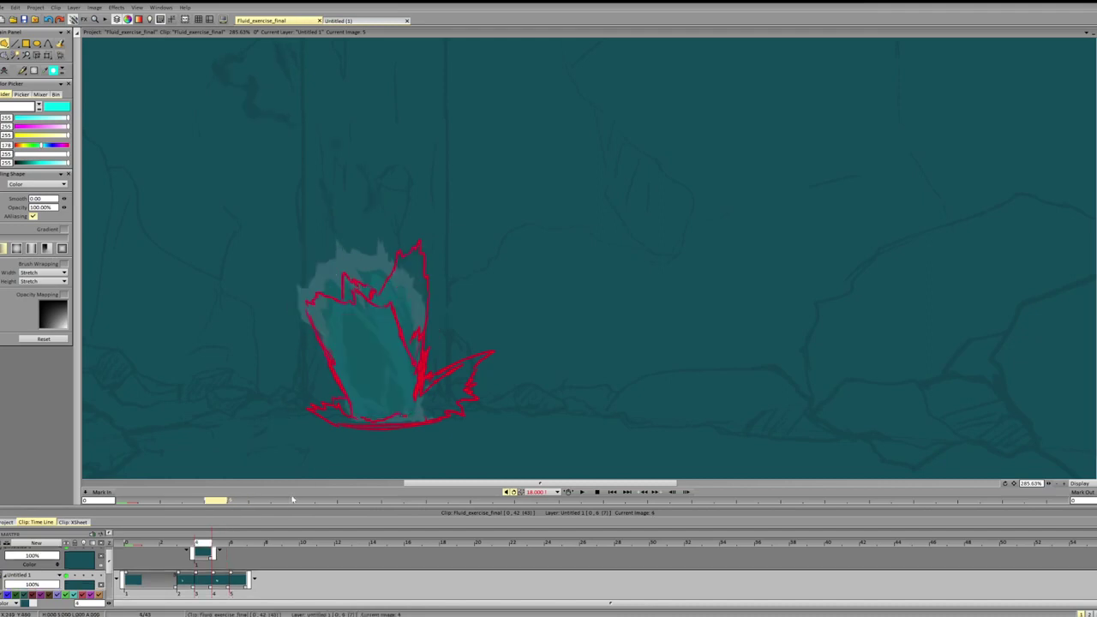
key("Left")
key("Right")
key("Right")
key("Left")
key("Left")
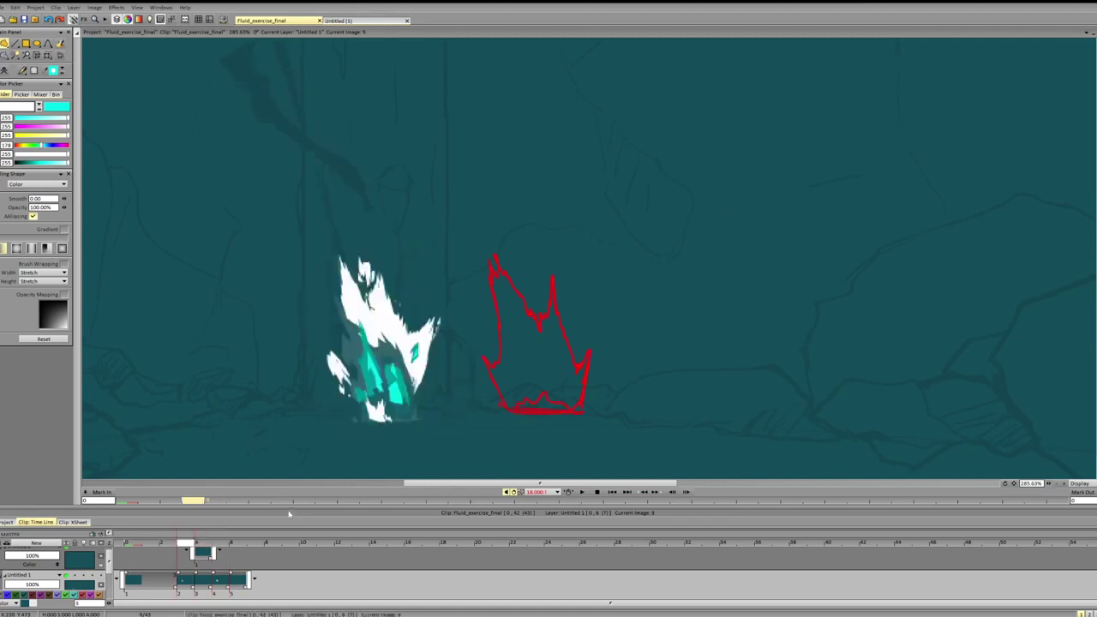
key("Right")
key("Right")
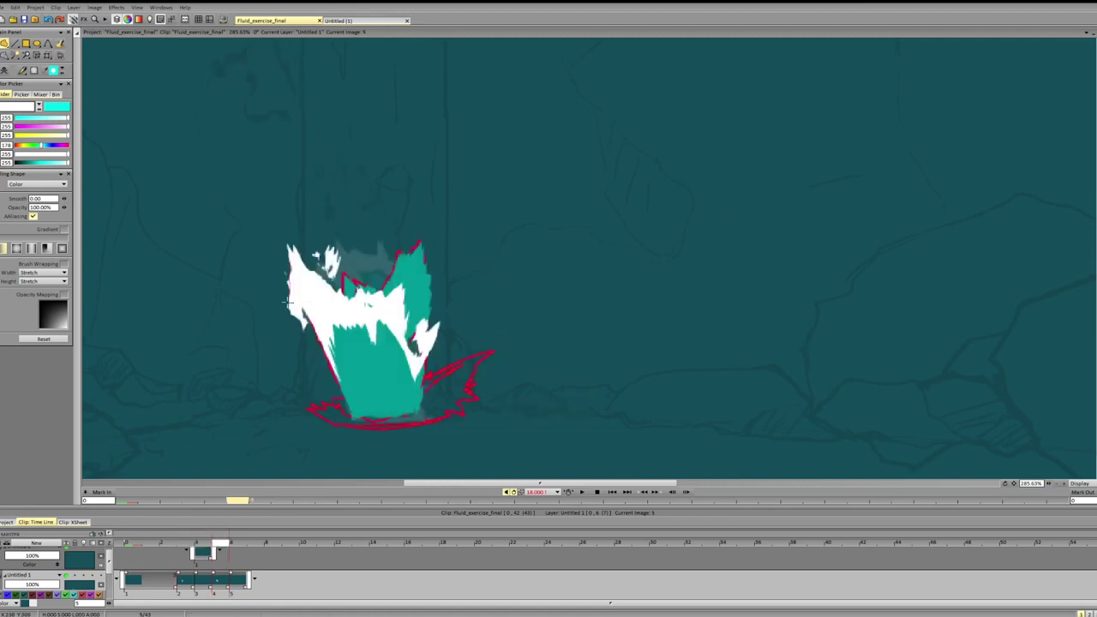
- Reshape the white foam on the column's left side, cutting away the tall left peak and extending the foam down to the base
left_click_drag(319, 344, 309, 304)
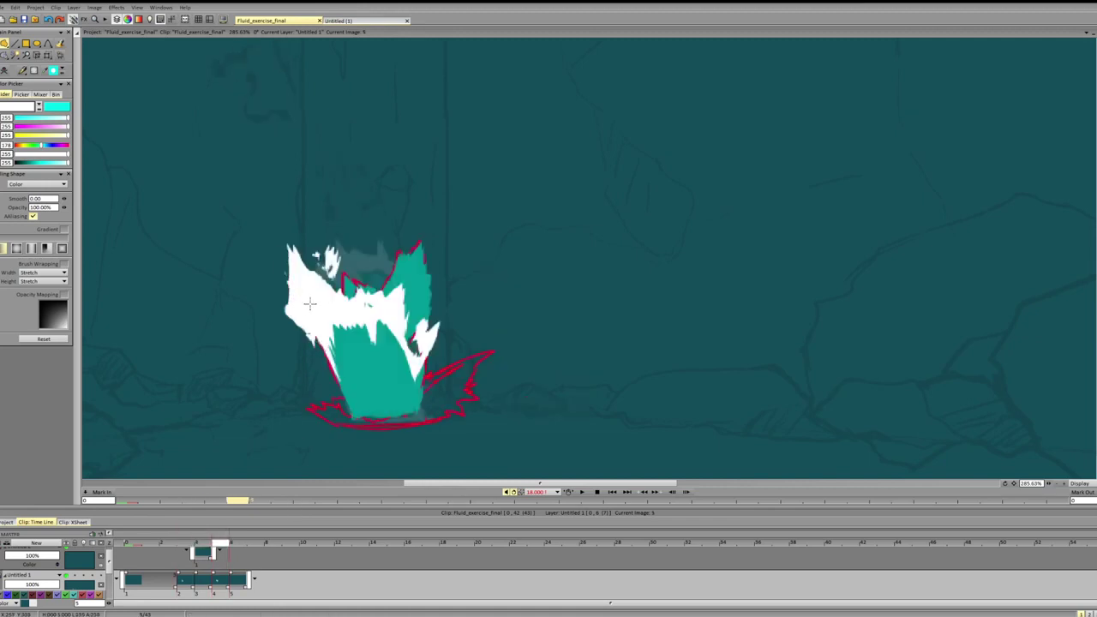
mouse_move(319, 348)
left_mouse_down()
mouse_move(280, 336)
mouse_move(317, 334)
mouse_move(318, 347)
mouse_move(294, 302)
left_mouse_up()
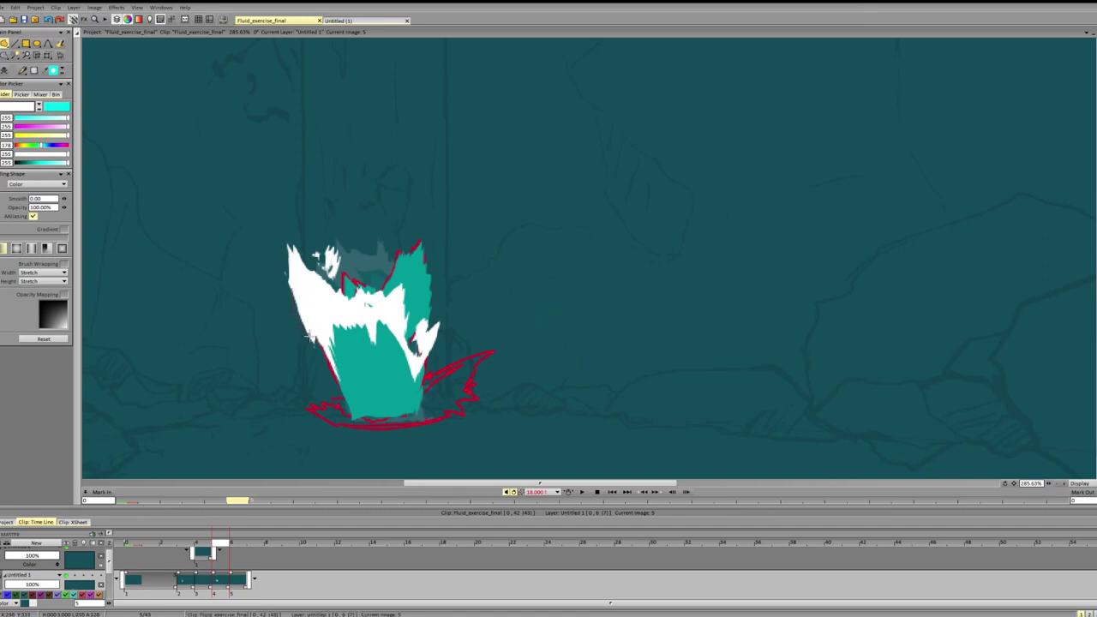
mouse_move(310, 336)
left_mouse_down()
mouse_move(314, 344)
mouse_move(292, 294)
left_mouse_up()
left_click_drag(330, 375, 313, 336)
mouse_move(292, 237)
left_mouse_down()
mouse_move(290, 266)
mouse_move(275, 246)
mouse_move(314, 292)
mouse_move(310, 271)
mouse_move(336, 297)
mouse_move(323, 261)
left_mouse_up()
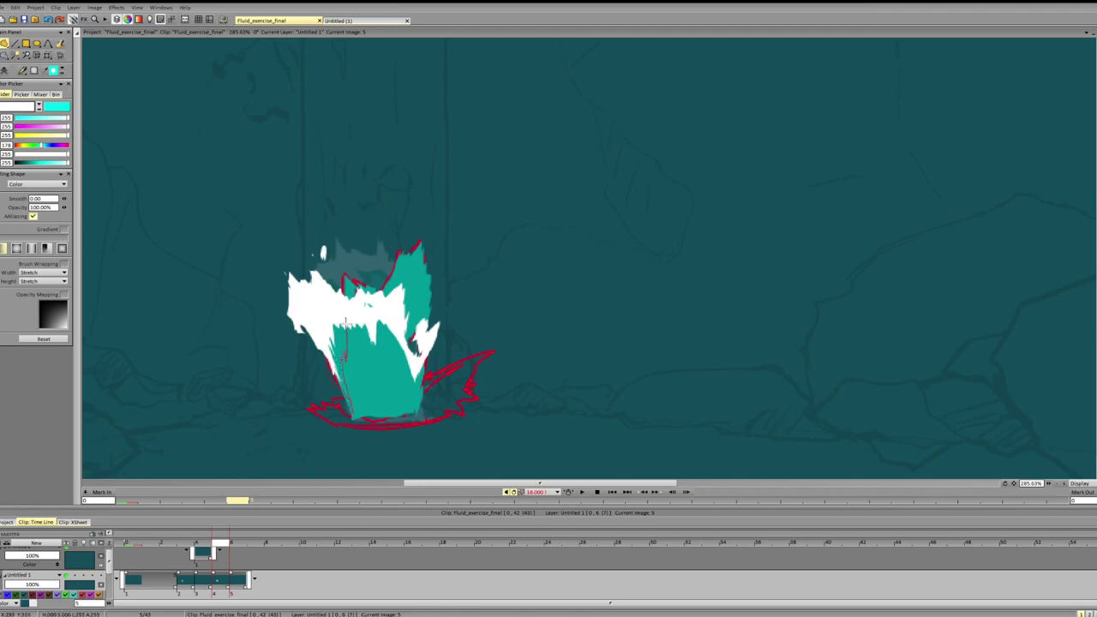
left_click_drag(347, 320, 352, 345)
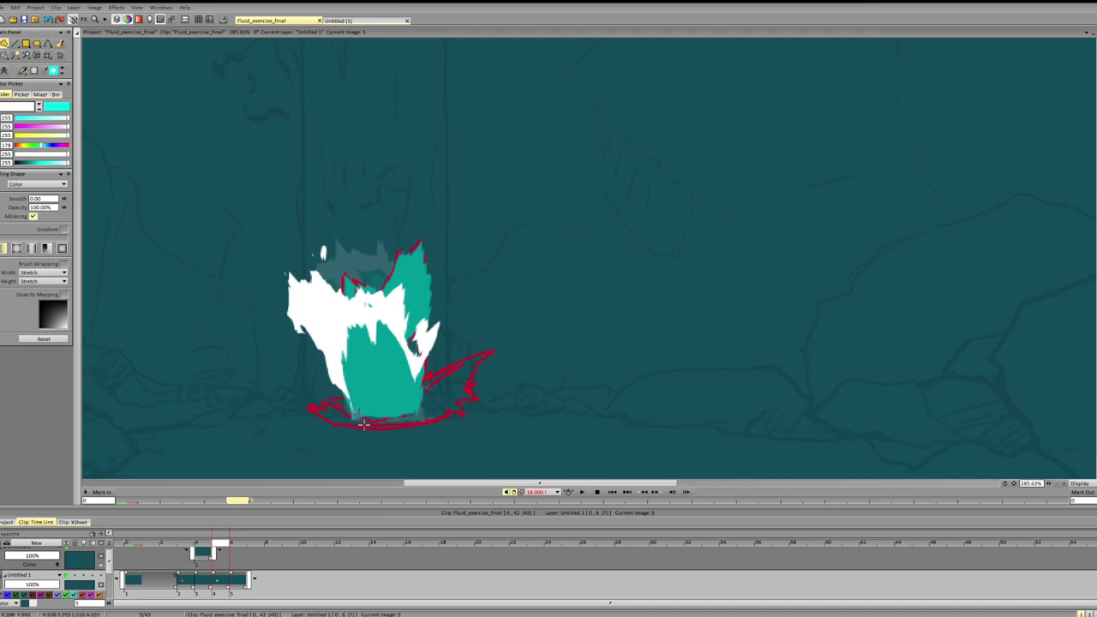
- Paint white foam along the splash's base and over the sketched right-hand wing, removing the wing's long lower spike
left_click_drag(364, 423, 334, 410)
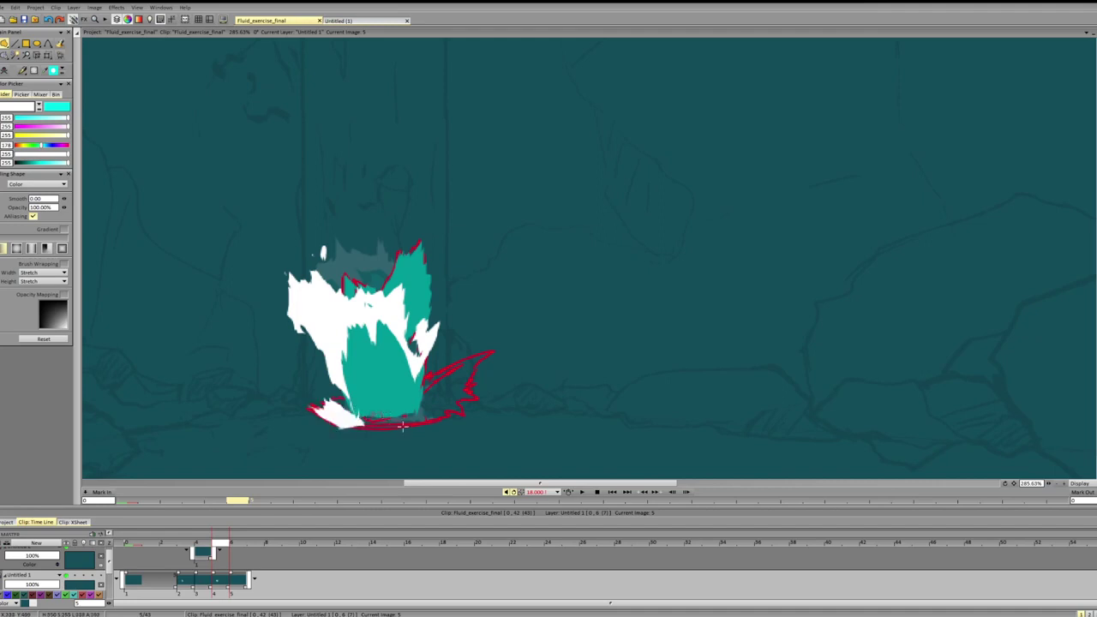
left_click_drag(402, 426, 364, 424)
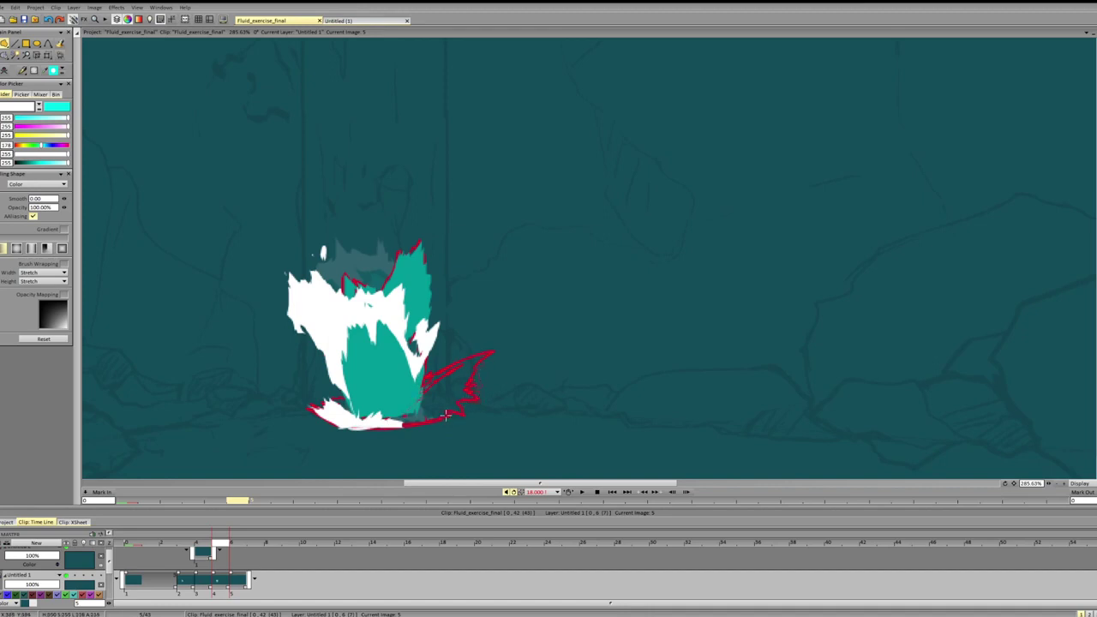
mouse_move(446, 415)
left_mouse_down()
mouse_move(393, 423)
mouse_move(472, 379)
mouse_move(414, 390)
mouse_move(460, 366)
mouse_move(416, 389)
mouse_move(442, 364)
mouse_move(473, 425)
left_mouse_up()
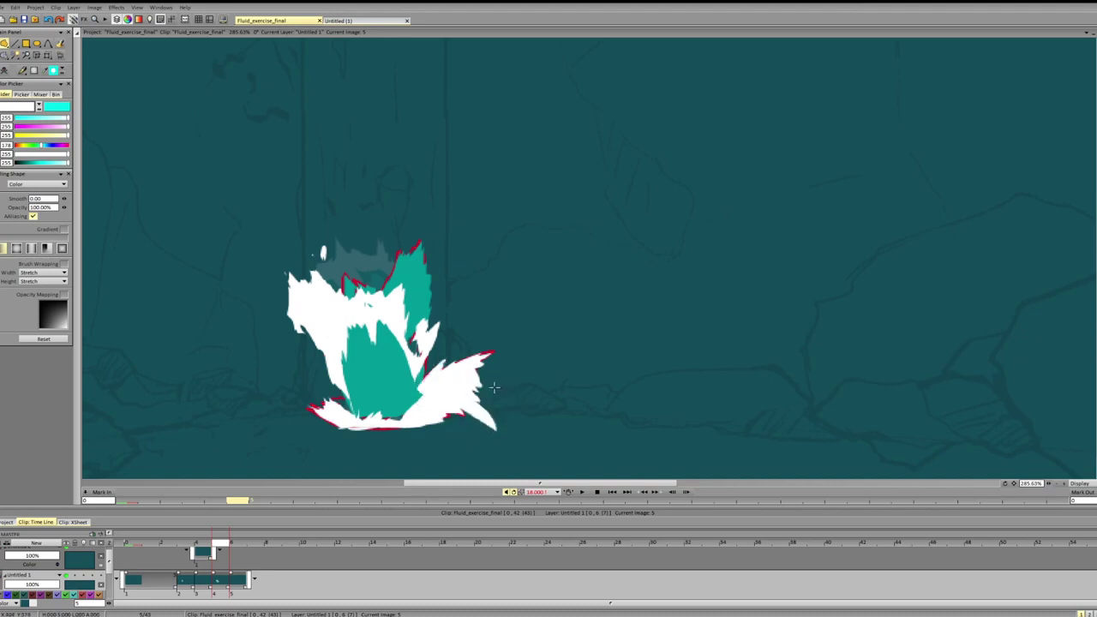
key("ctrl+z")
left_click(39, 108)
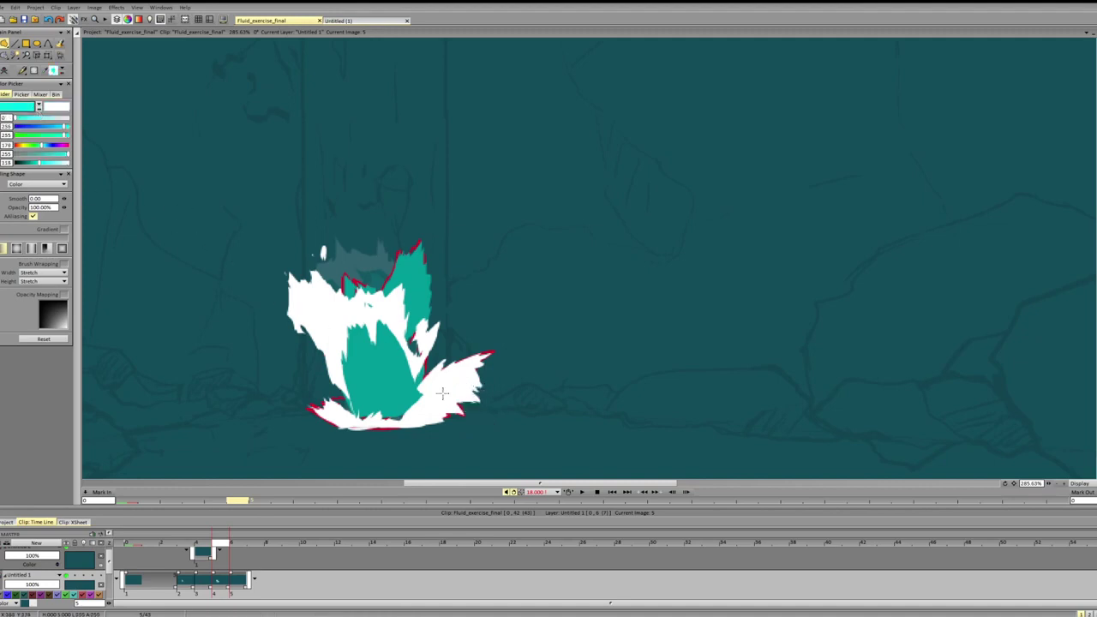
key("b")
left_click_drag(404, 410, 463, 434)
left_click_drag(432, 387, 505, 397)
mouse_move(427, 374)
left_mouse_down()
mouse_move(483, 344)
mouse_move(506, 349)
left_mouse_up()
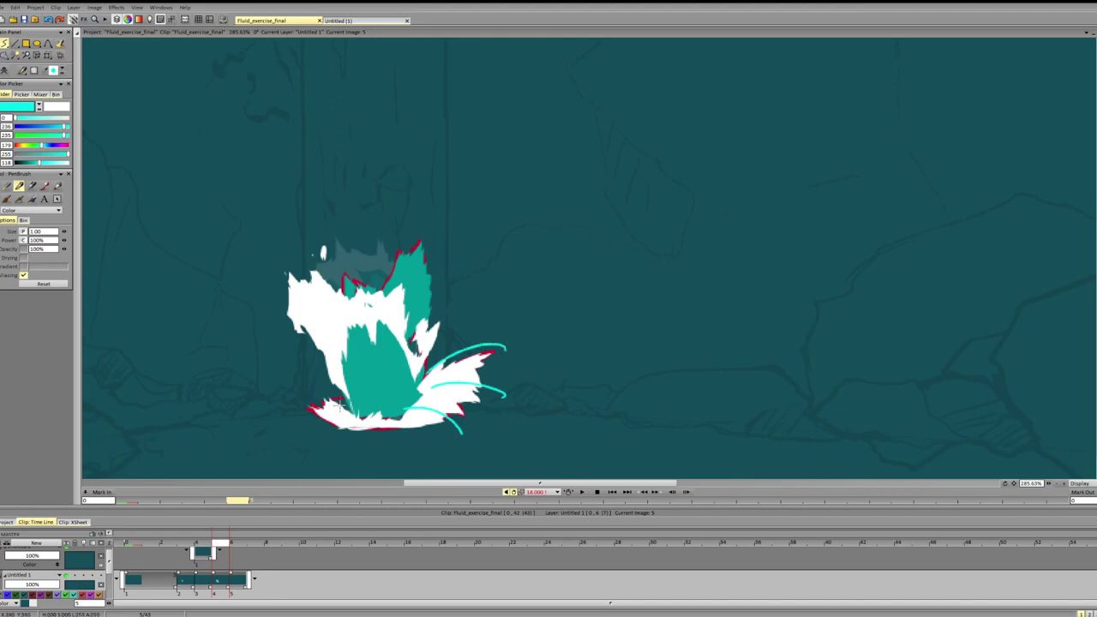
key("ctrl+z")
key("ctrl+z")
key("ctrl+z")
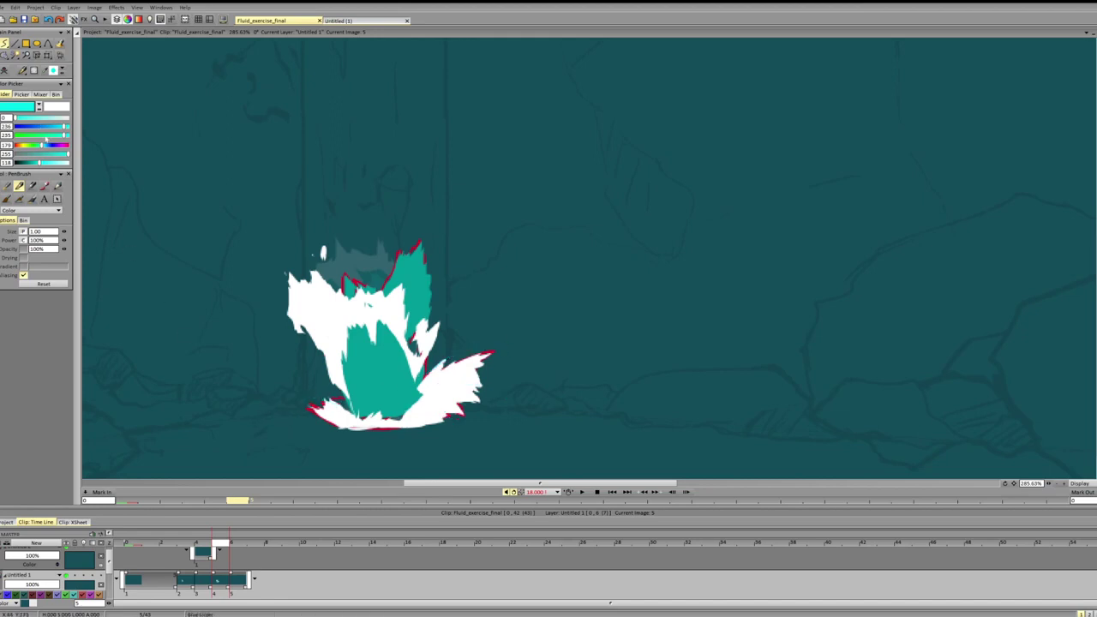
left_click(39, 106)
key("f")
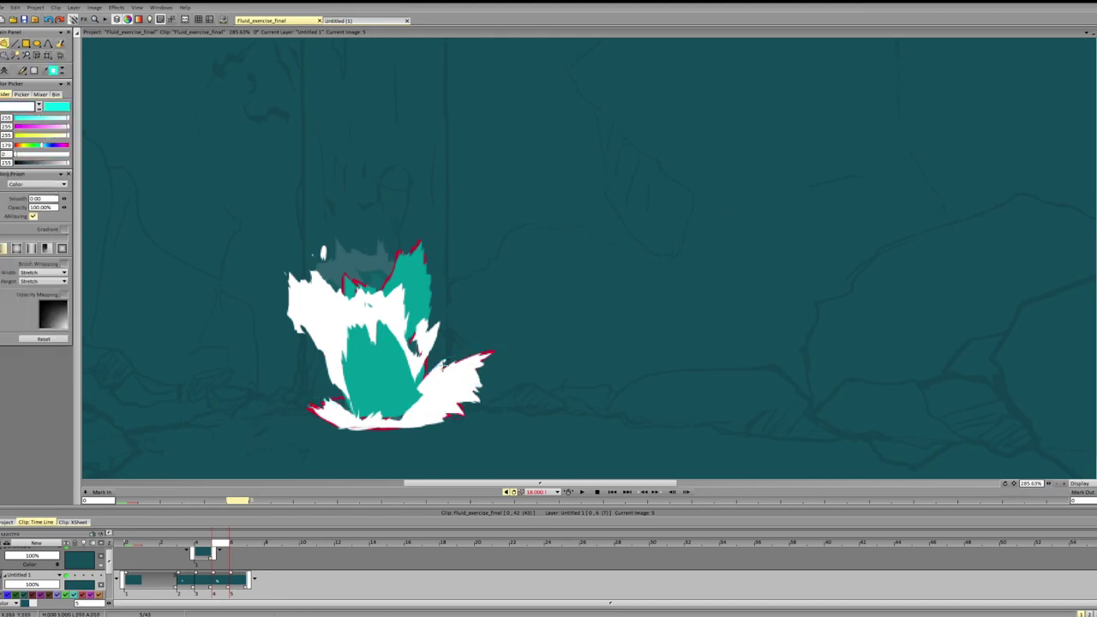
- Add jagged white foam where the right wing meets the column, on the base's left corner and along the column's foot
left_click_drag(437, 359, 421, 384)
mouse_move(321, 398)
left_mouse_down()
mouse_move(346, 408)
mouse_move(322, 401)
left_mouse_up()
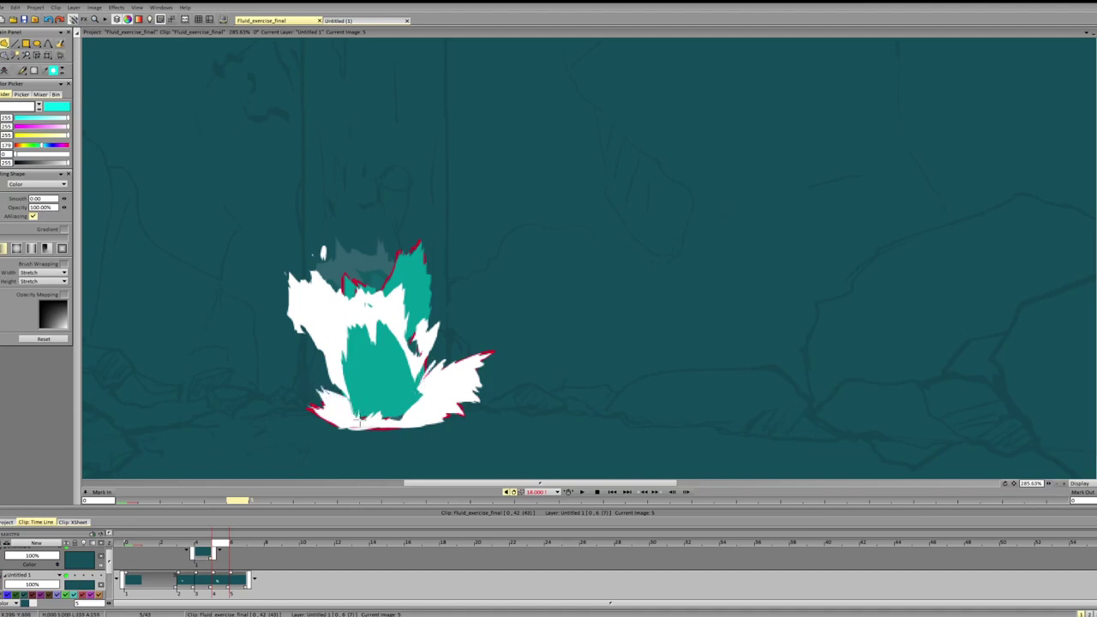
left_click_drag(393, 417, 305, 414)
key("ctrl+z")
- Paint white foam on the tall right peak's tip and jagged right edge, undoing the first oversized version
left_click_drag(411, 258, 408, 255)
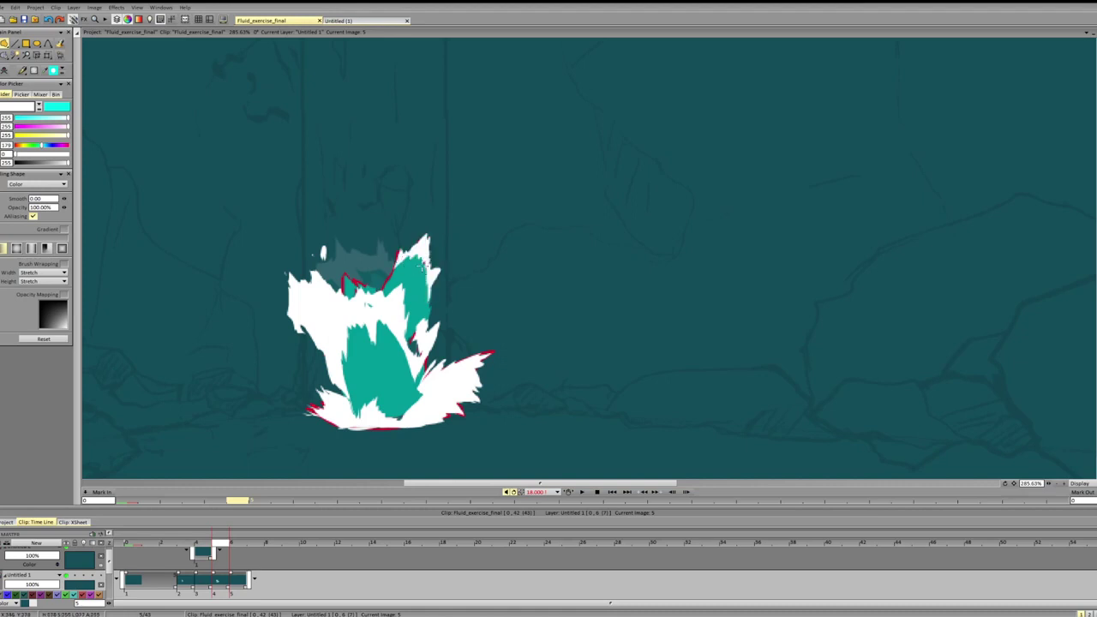
key("ctrl+z")
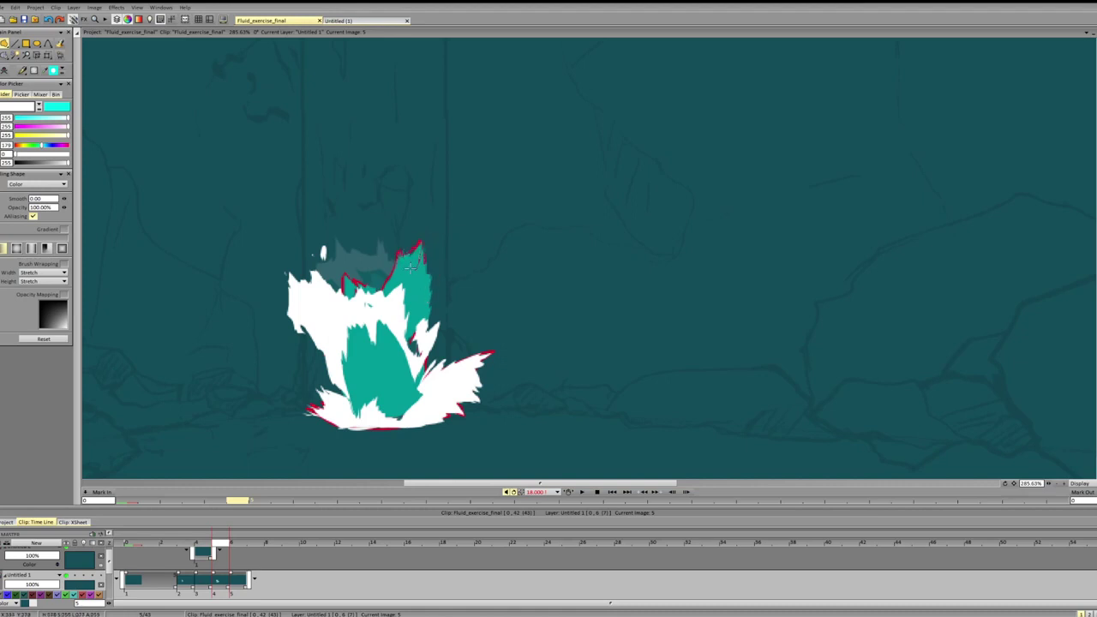
left_click_drag(397, 268, 418, 254)
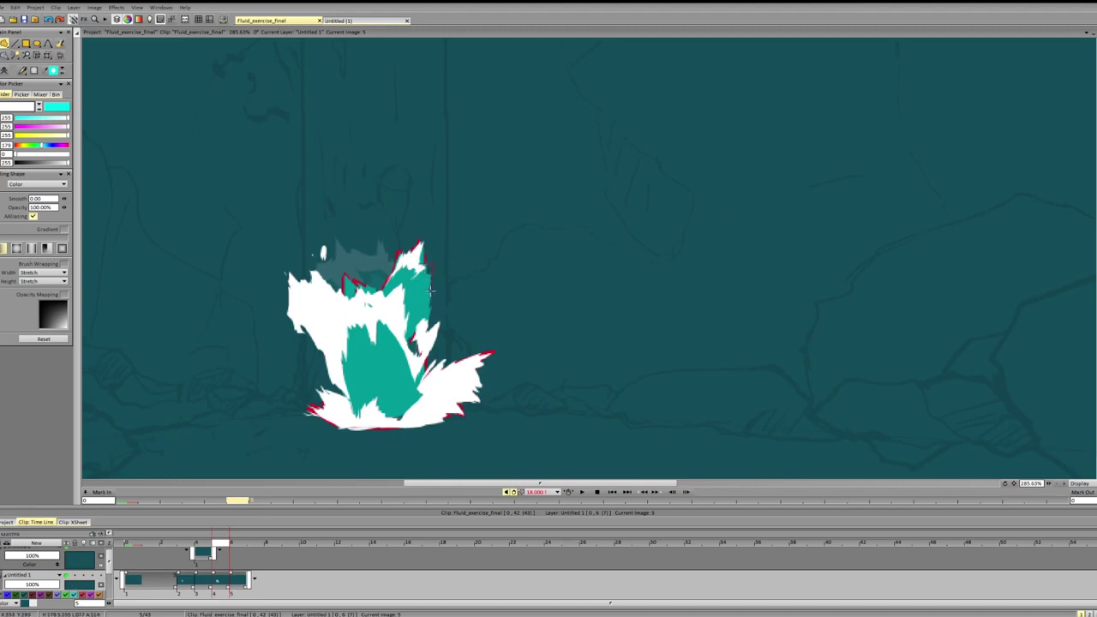
left_click_drag(420, 294, 415, 276)
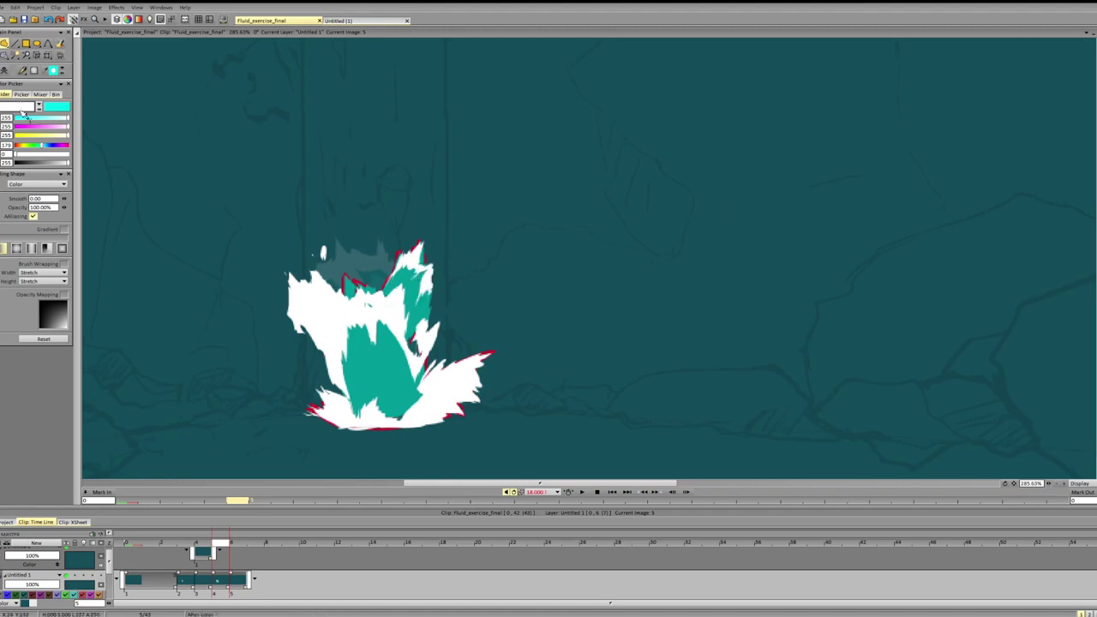
- Recut the foam rim's back edge in teal, and extend white foam spikes down over the column's front
left_click(350, 293)
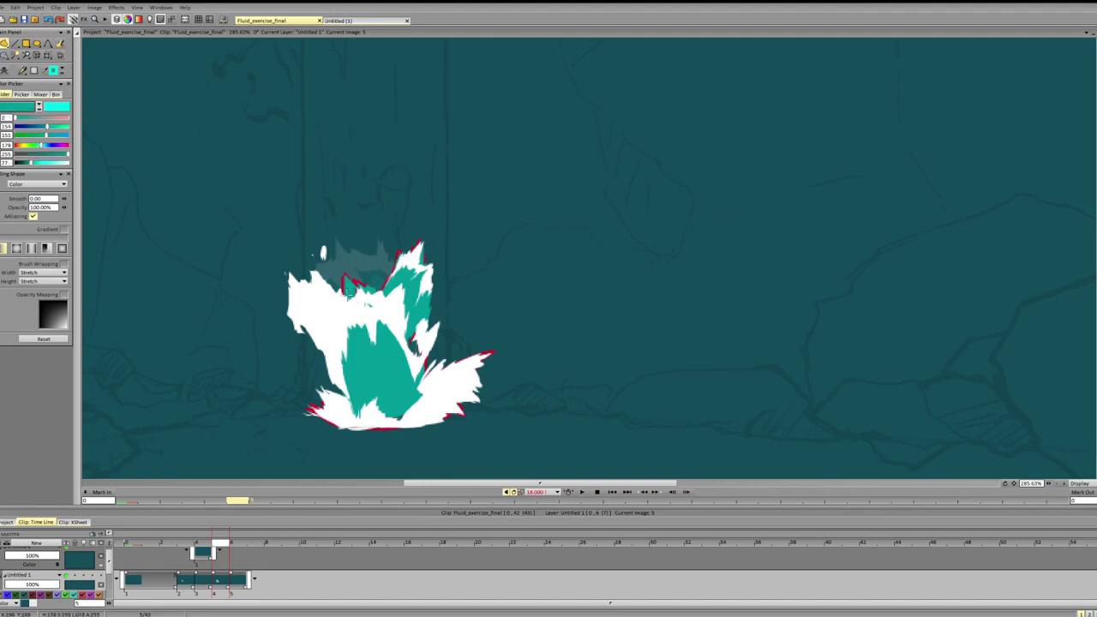
mouse_move(351, 304)
left_mouse_down()
mouse_move(367, 288)
mouse_move(372, 302)
left_mouse_up()
left_click(361, 338, "ctrl")
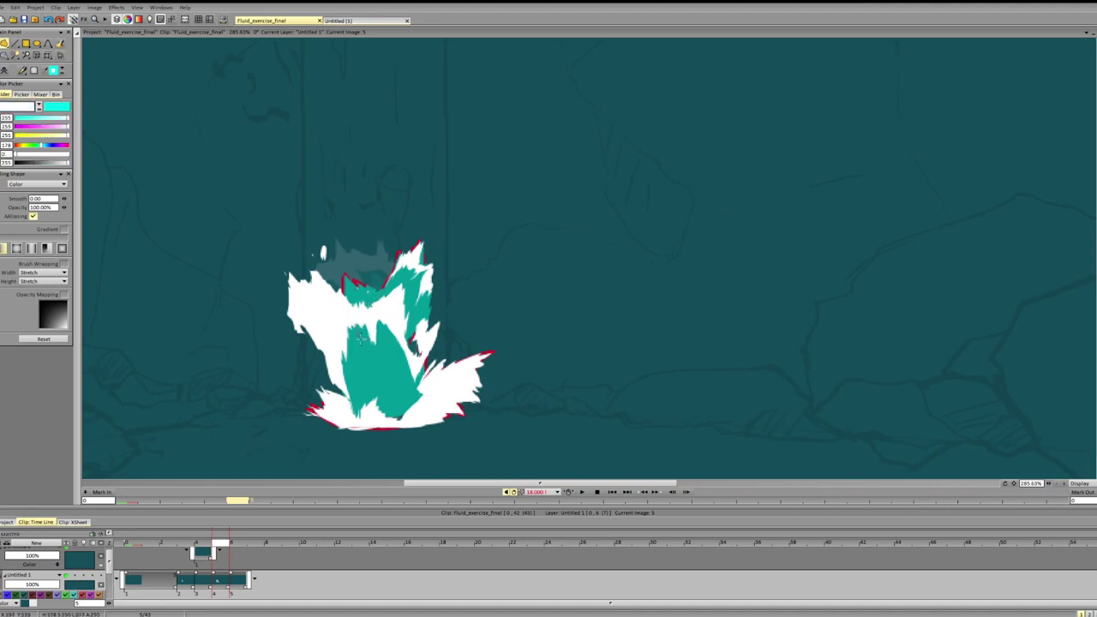
left_click_drag(394, 351, 384, 311)
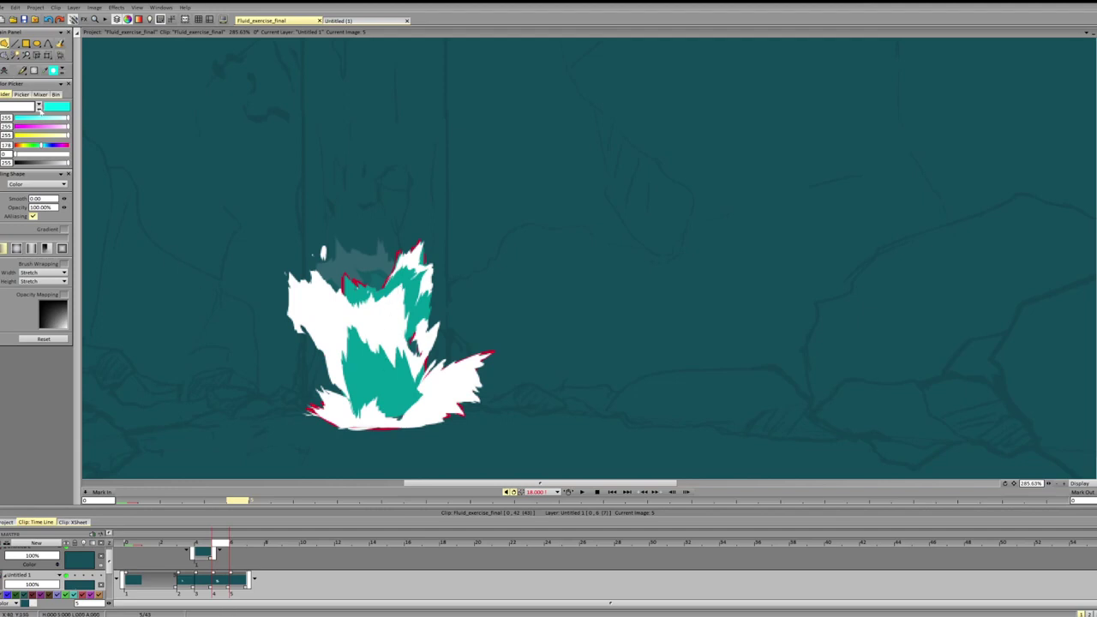
- Switch to bright cyan and paint jagged highlights rising from the foot of the front column, on its left and right
key("x")
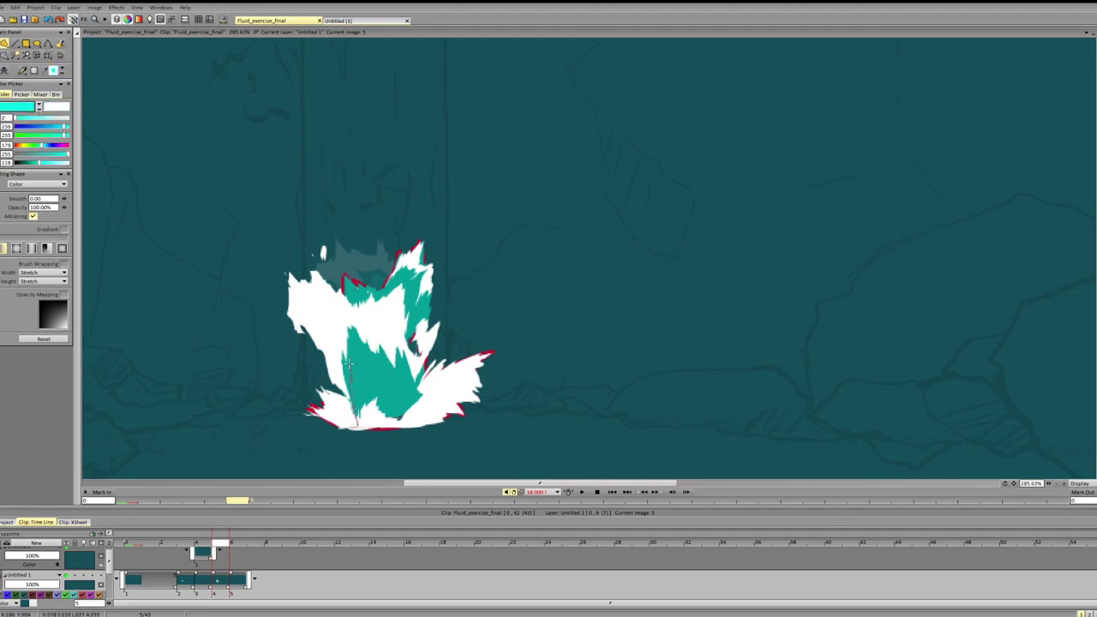
mouse_move(349, 366)
left_mouse_down()
mouse_move(355, 407)
mouse_move(346, 368)
mouse_move(385, 408)
mouse_move(352, 401)
mouse_move(352, 353)
left_mouse_up()
key("ctrl+z")
mouse_move(358, 410)
left_mouse_down()
mouse_move(360, 377)
mouse_move(374, 392)
mouse_move(357, 415)
mouse_move(369, 354)
mouse_move(379, 376)
mouse_move(375, 359)
left_mouse_up()
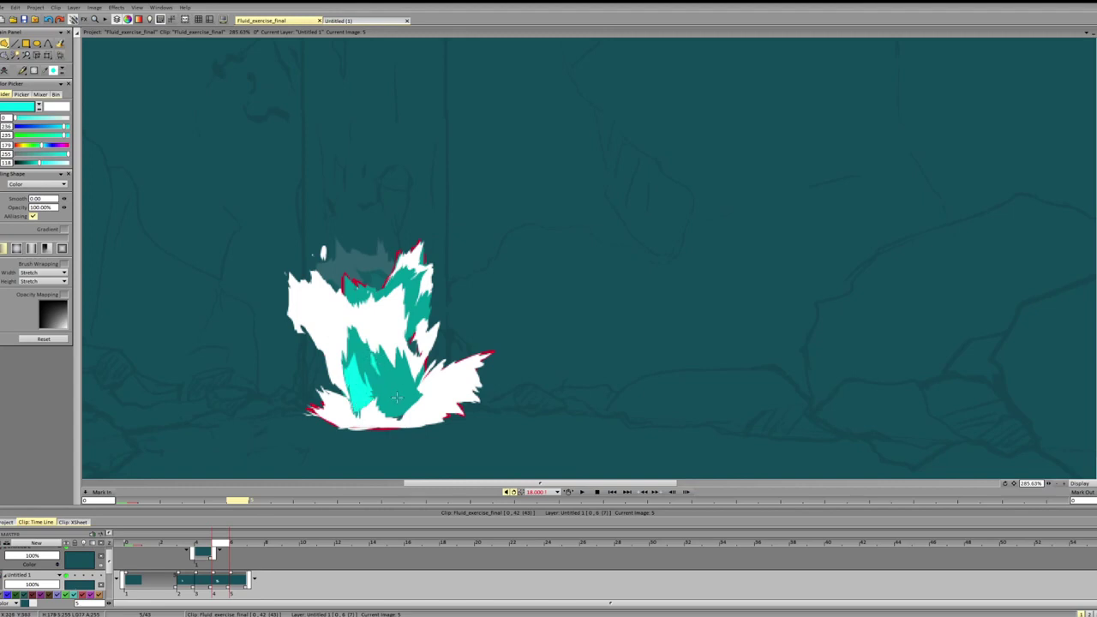
mouse_move(388, 398)
left_mouse_down()
mouse_move(402, 378)
mouse_move(408, 408)
mouse_move(374, 389)
mouse_move(391, 410)
mouse_move(402, 403)
left_mouse_up()
- Add cyan highlights to the lower part of the right peak and the small gap in the foam beneath it
left_click_drag(405, 322, 410, 334)
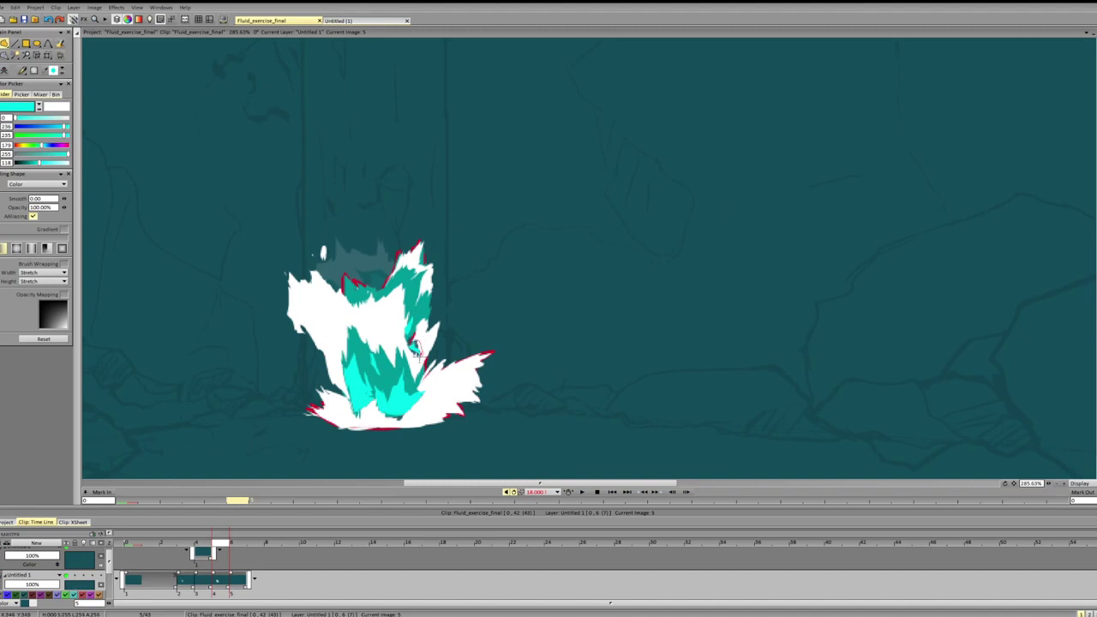
left_click(414, 350)
left_click_drag(414, 288, 422, 328)
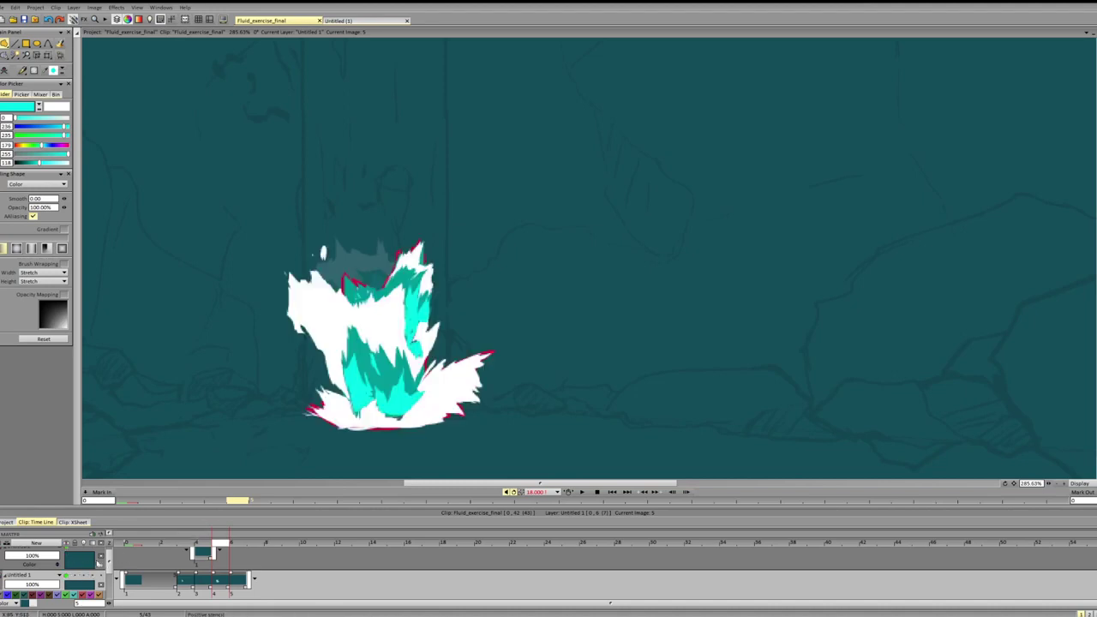
- Raise the Fluid_exercise_final layer's opacity, then hide and show the Untitled 1 layer to compare the finished splash with the new drawing
left_click(120, 580)
left_click(126, 581)
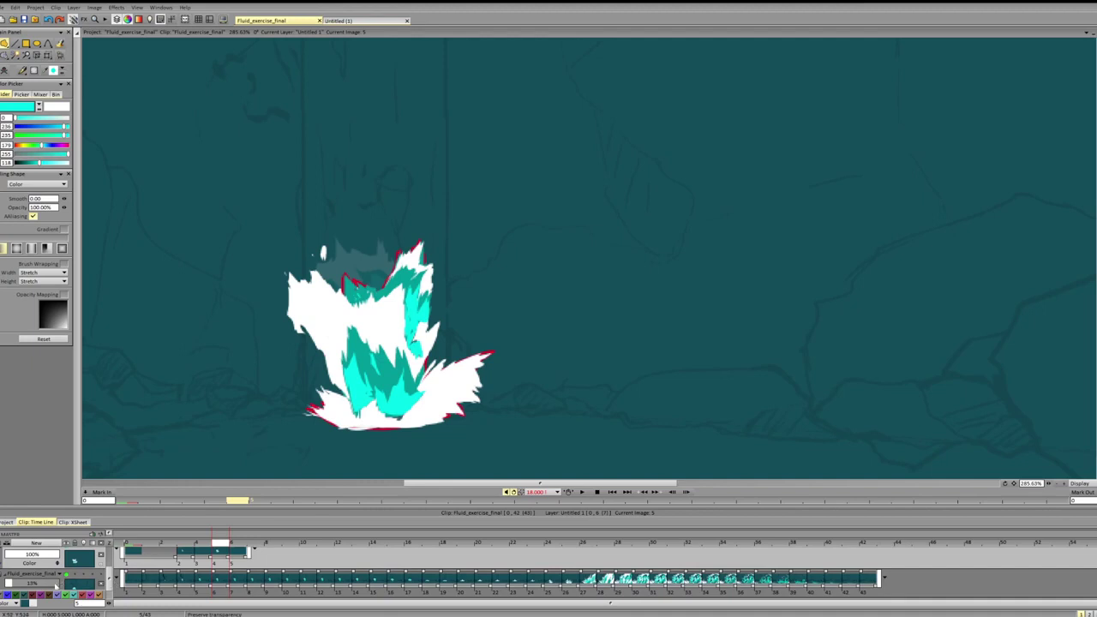
scroll(118, 579, "up", 1)
left_click(67, 565)
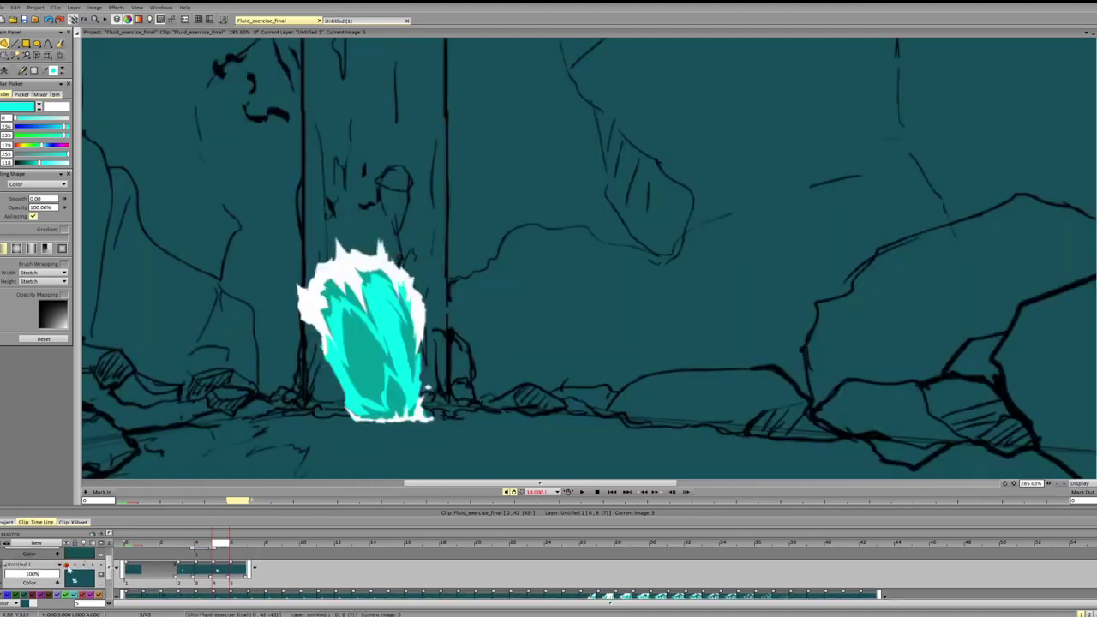
left_click(67, 566)
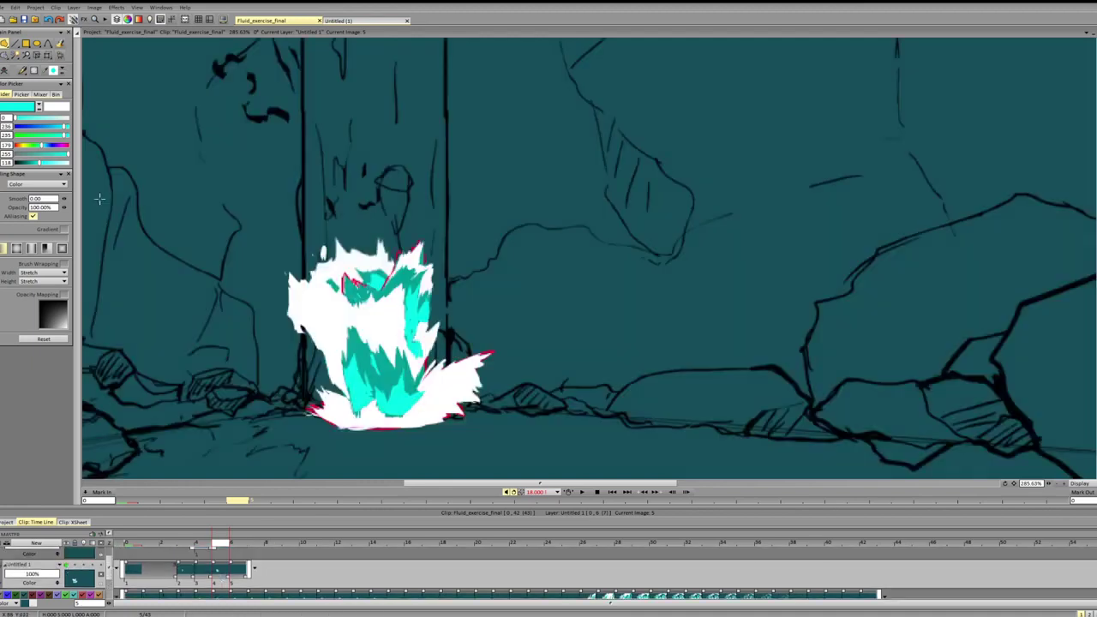
- Move the frame 5 drawing to the right so it stands beside the finished reference splash
left_click(48, 54)
left_click_drag(394, 334, 628, 293)
key("Return")
key("b")
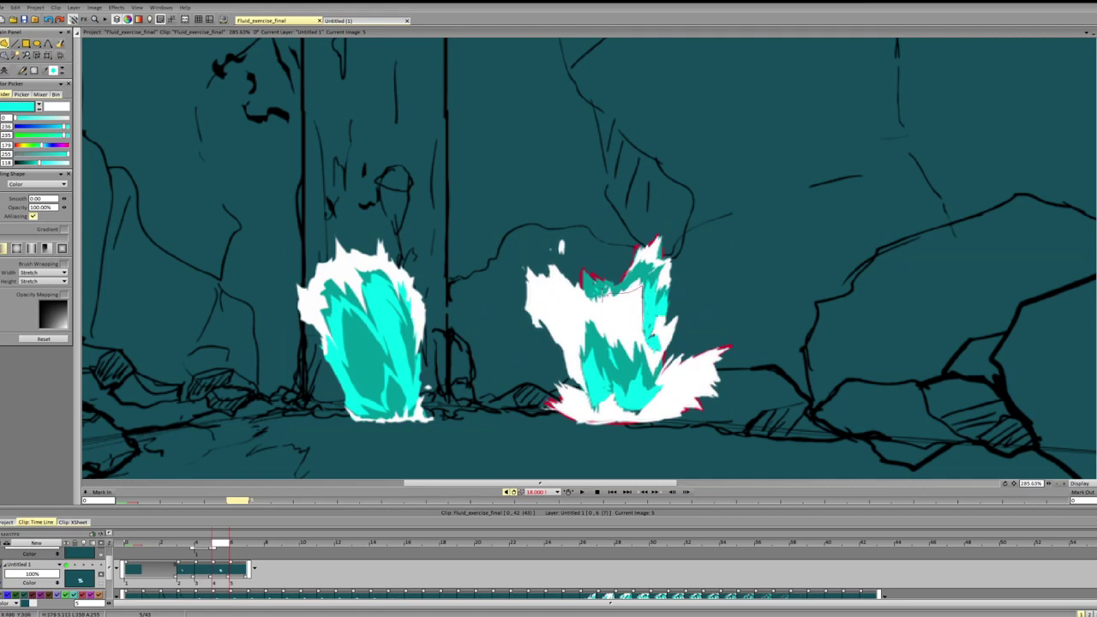
- Repaint the water behind the foam rim and the tall right peak as one solid bright cyan mass
mouse_move(589, 281)
left_mouse_down()
mouse_move(655, 274)
mouse_move(647, 267)
mouse_move(651, 330)
mouse_move(627, 293)
mouse_move(627, 325)
mouse_move(612, 313)
mouse_move(629, 330)
mouse_move(623, 272)
mouse_move(653, 261)
mouse_move(647, 287)
left_mouse_up()
key("ctrl+z")
mouse_move(579, 270)
left_mouse_down()
mouse_move(579, 288)
mouse_move(600, 274)
left_mouse_up()
mouse_move(647, 244)
left_mouse_down()
mouse_move(665, 249)
mouse_move(657, 300)
left_mouse_up()
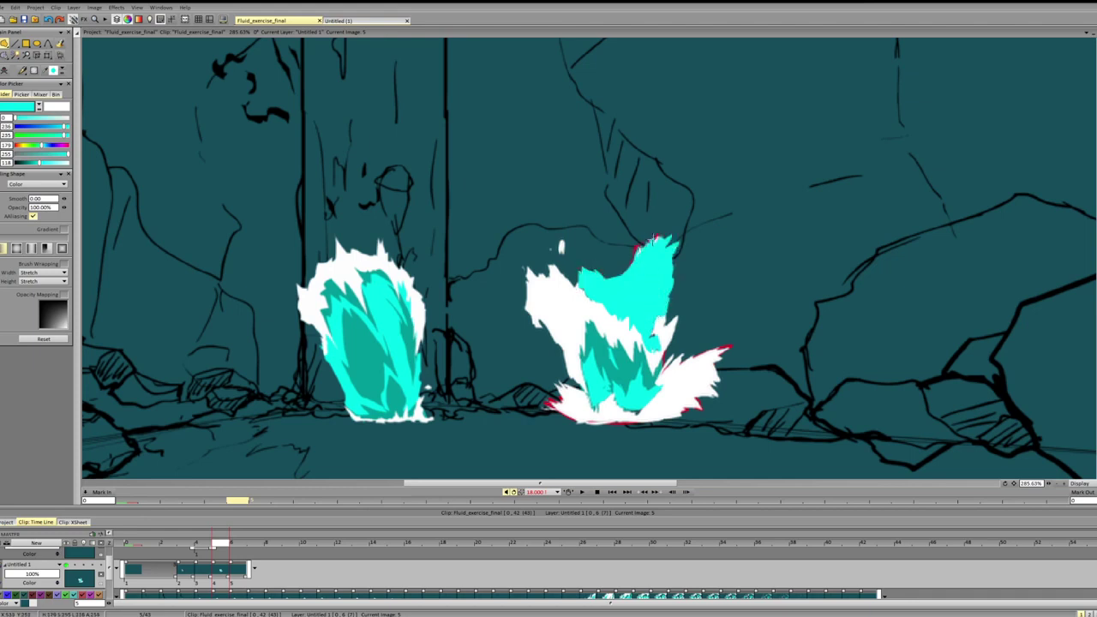
left_click_drag(661, 243, 661, 290)
- Switch to white and paint jagged foam along the front rim over the cyan water and at the back wall's left corner
left_click(27, 109)
left_click(640, 341)
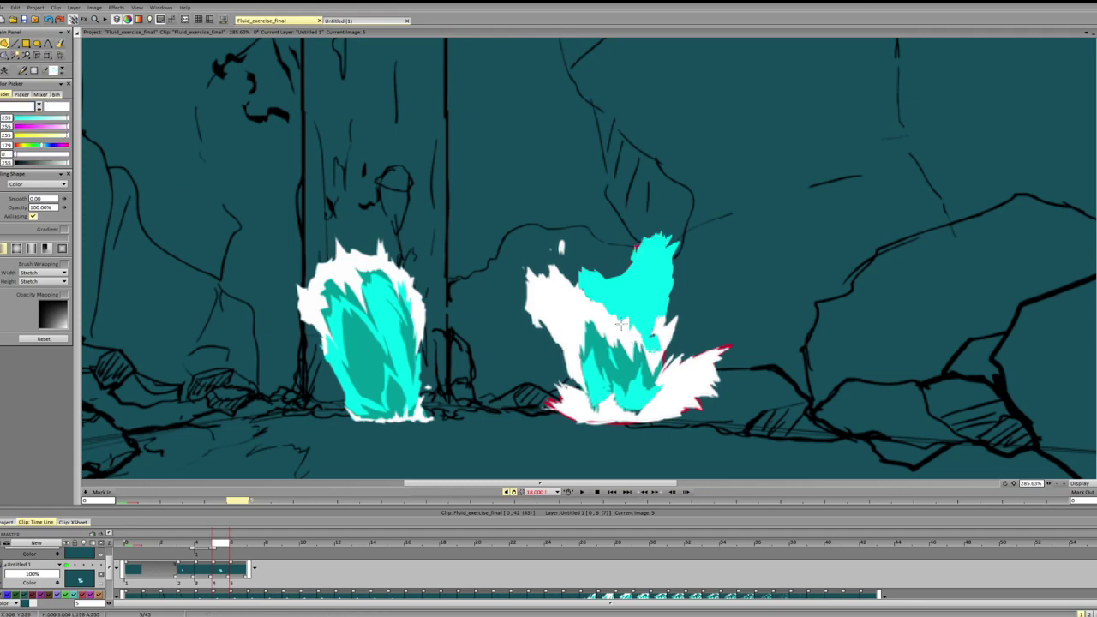
mouse_move(643, 329)
left_mouse_down()
mouse_move(645, 294)
mouse_move(651, 339)
mouse_move(634, 319)
mouse_move(649, 352)
left_mouse_up()
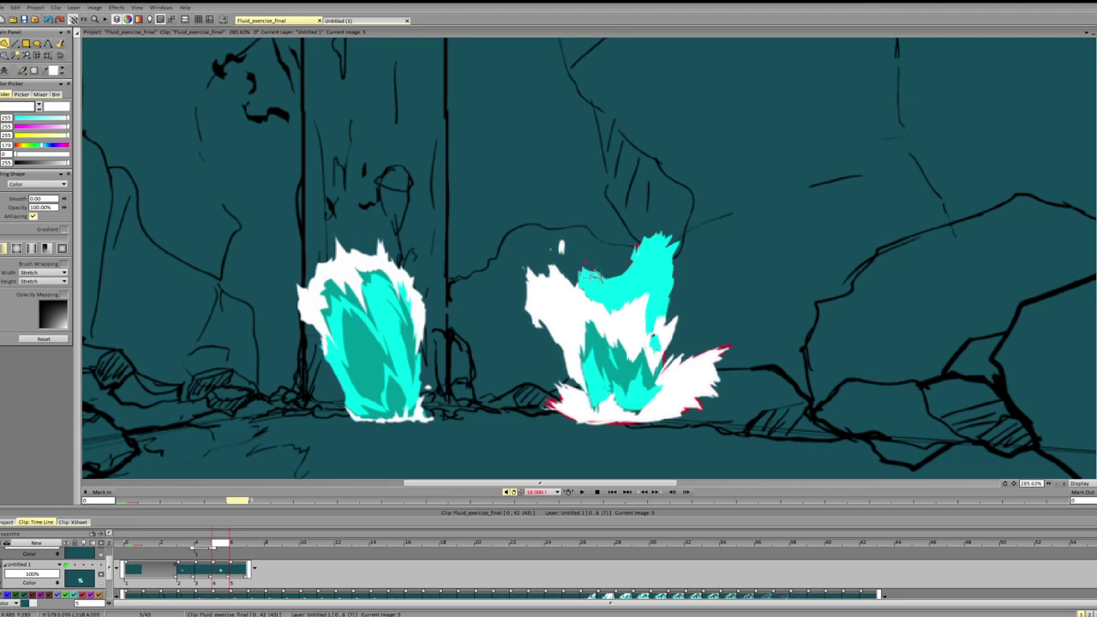
left_click_drag(594, 277, 581, 290)
- Hide the Untitled 1 layer and flip back and forth through the finished frames up to 15 to examine how the water column changes shape
left_click(66, 564)
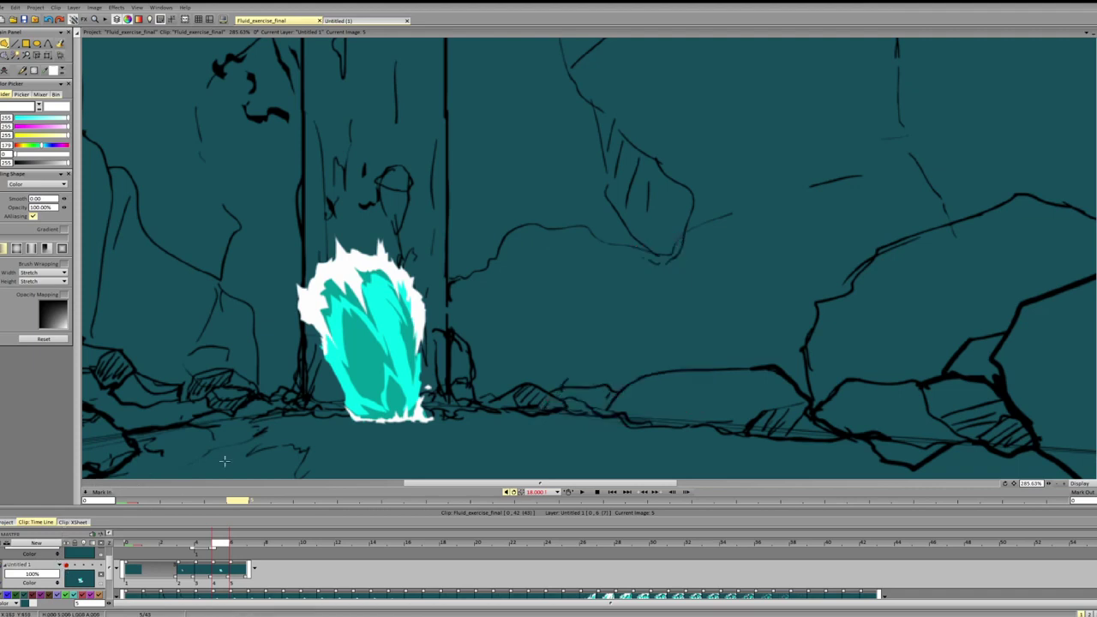
key("Right")
key("Right")
key("Right")
key("Left")
key("Left")
key("Left")
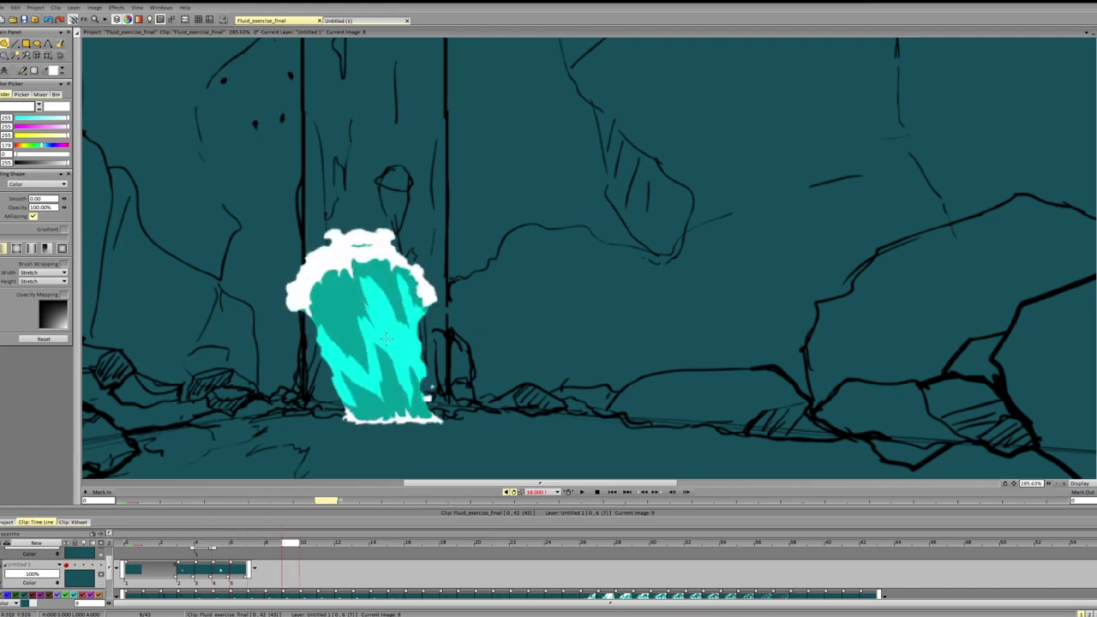
key("Right")
key("Right")
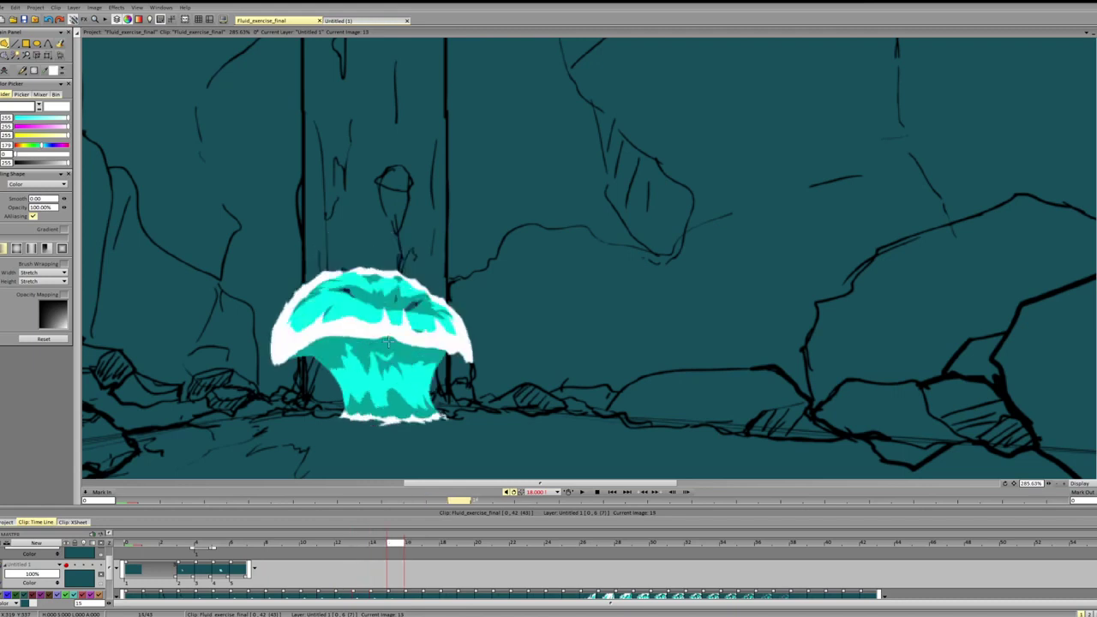
key("Left")
key("Left")
key("Left")
key("Right")
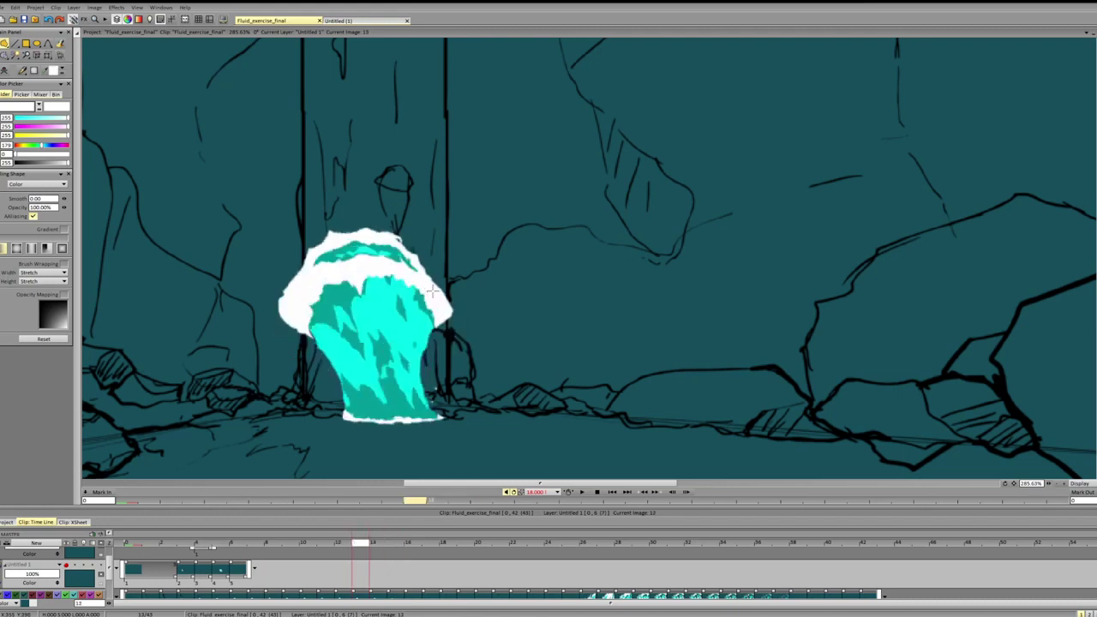
key("Left")
key("Left")
key("Right")
key("Right")
left_click(1014, 482)
left_click_drag(1014, 483, 1032, 488)
key("Left")
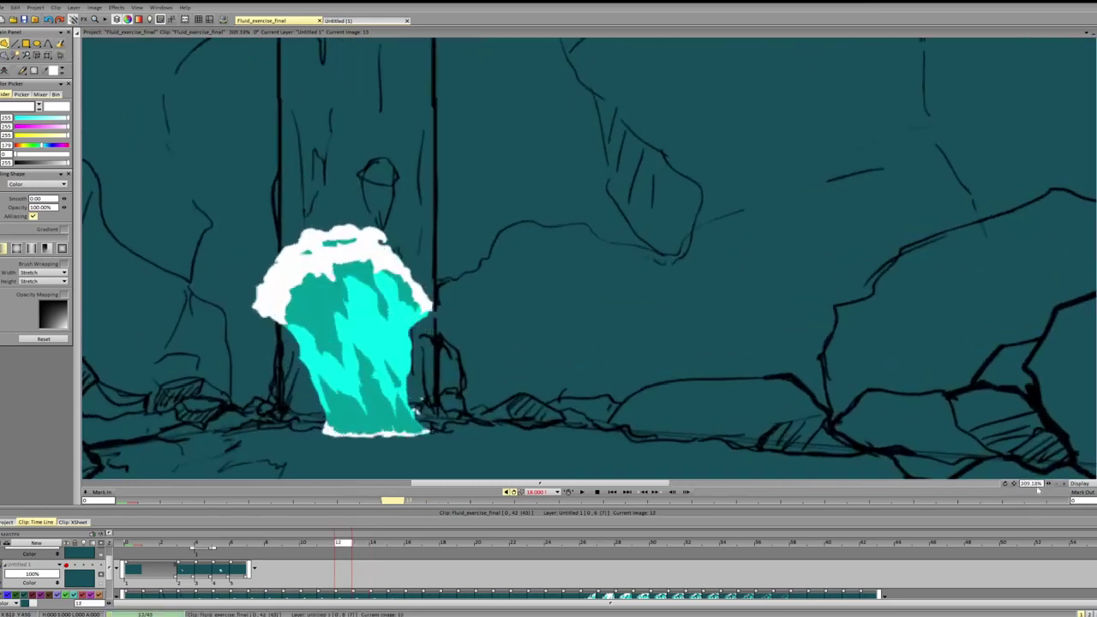
- Go to frame 14 of the finished animation and add a new layer there for a red pen sketch
key("Right")
key("Right")
key("Left")
key("Right")
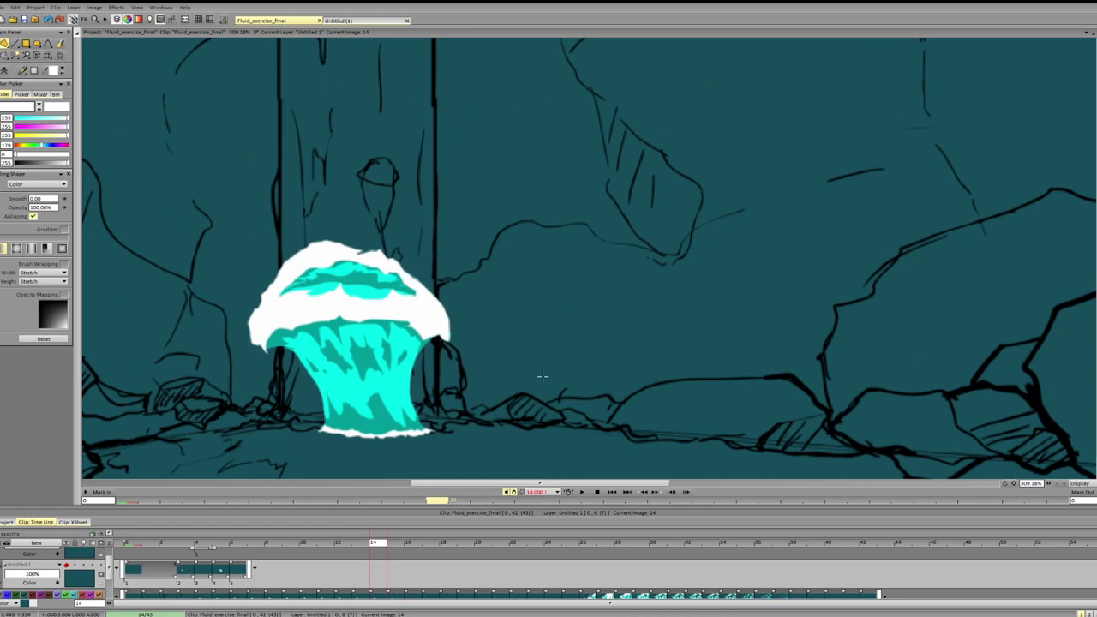
key("ctrl+shift+n")
key("b")
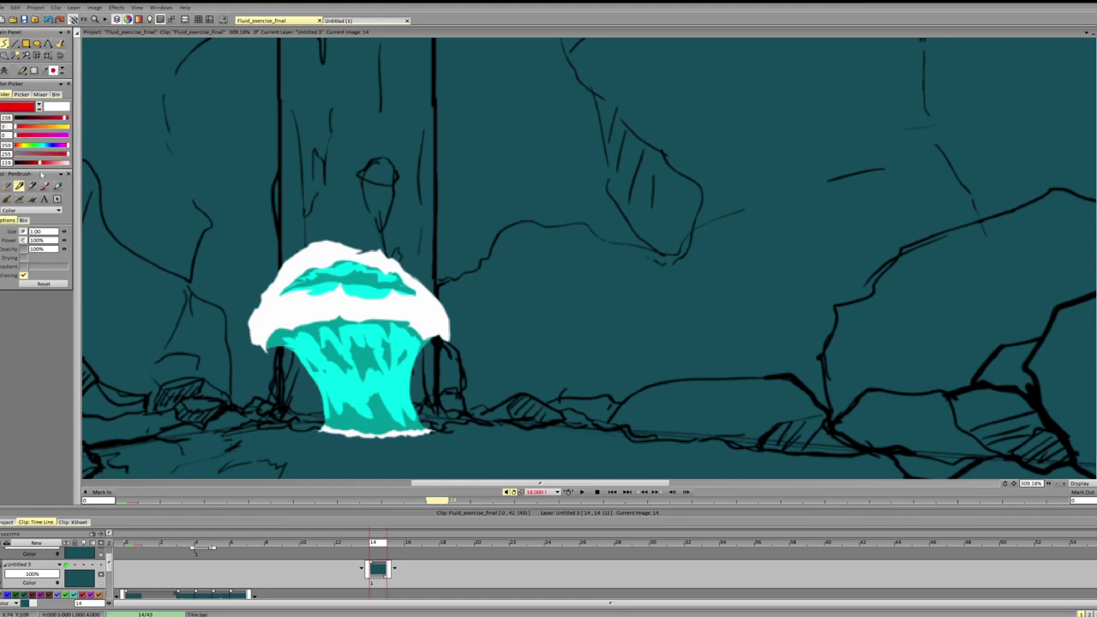
- Mark the reference column's width with red horizontal lines at several heights, and clear the marks
left_click_drag(285, 337, 417, 333)
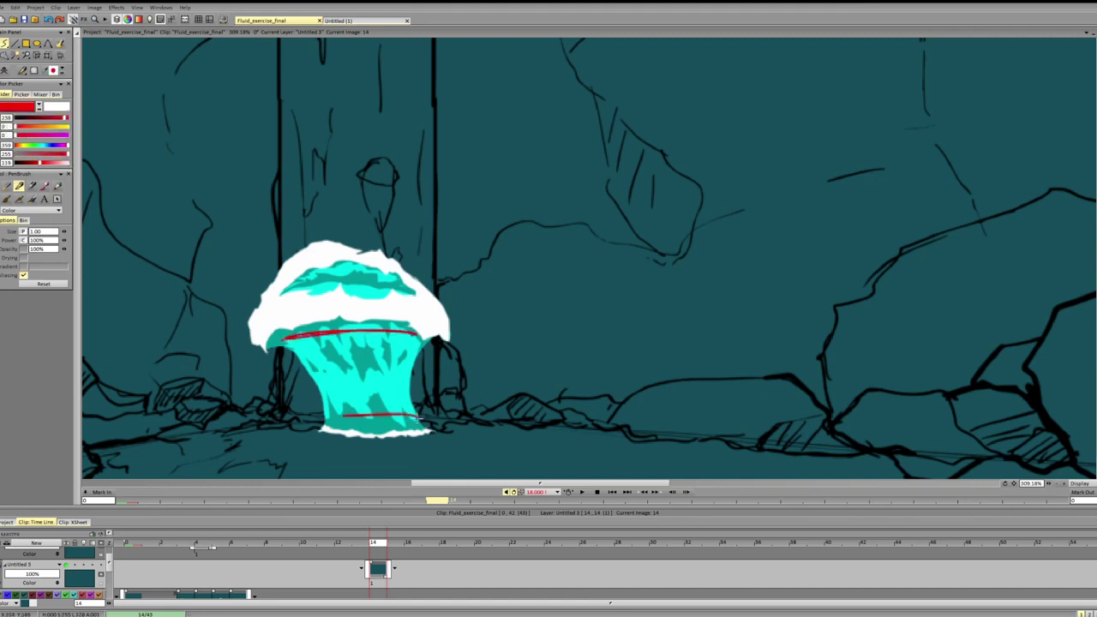
key("ctrl+z")
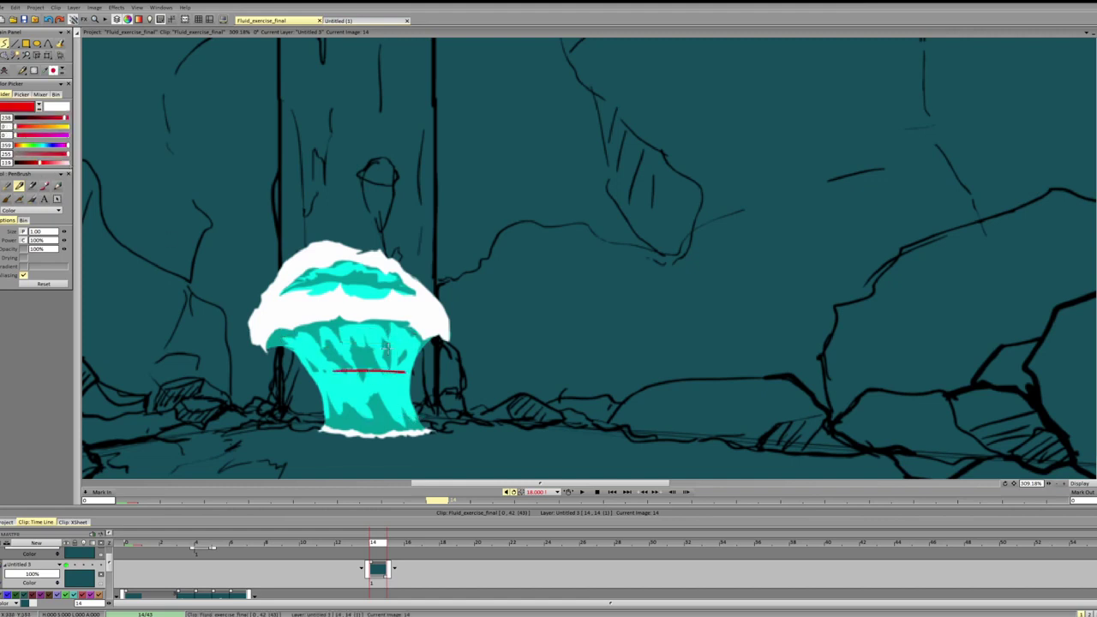
mouse_move(318, 341)
left_mouse_down()
mouse_move(409, 344)
mouse_move(350, 340)
mouse_move(380, 342)
left_mouse_up()
left_click_drag(327, 372, 413, 368)
key("ctrl+z")
key("ctrl+z")
- Compare frame 14 with its neighbours and sketch the column's slanted left edge in red beside the reference splash
key("Left")
key("Right")
key("Right")
key("Left")
left_click_drag(502, 332, 538, 388)
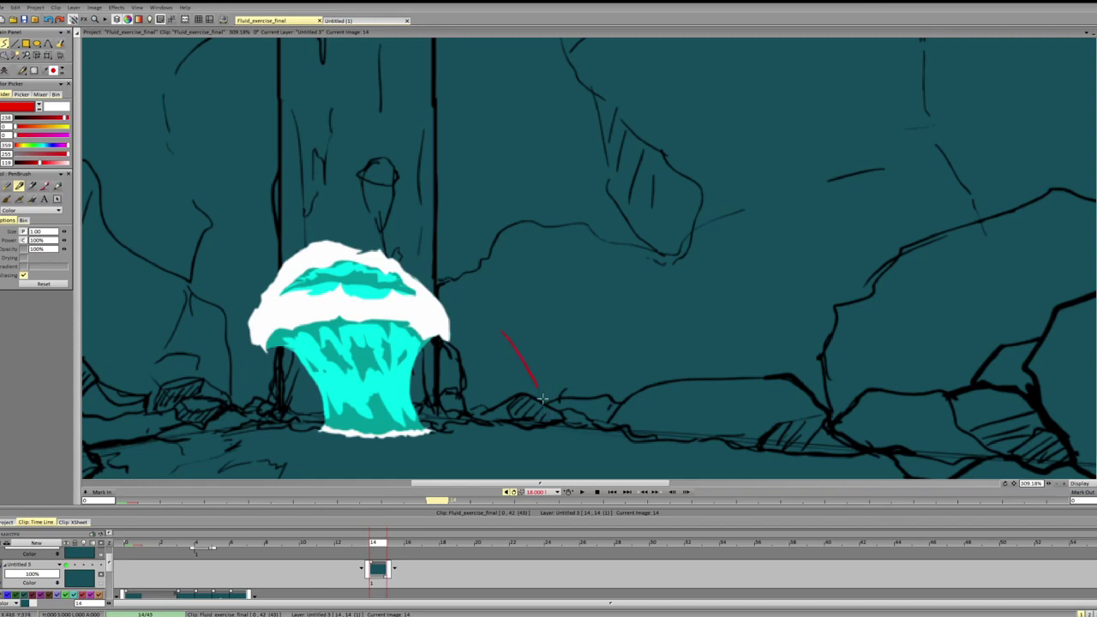
left_click_drag(506, 341, 547, 423)
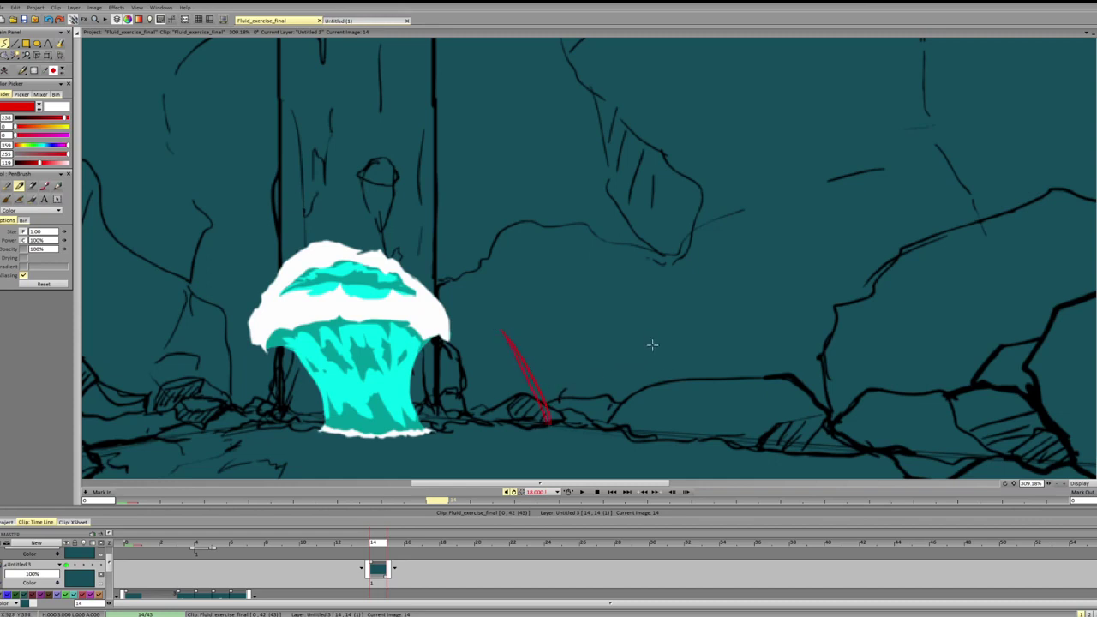
- Sketch the column's curved right edge and its base line in red, flaring the foot outward at both ends
left_click_drag(273, 328, 415, 324)
key("ctrl+z")
left_click_drag(674, 336, 654, 425)
key("ctrl+z")
left_click_drag(662, 341, 666, 432)
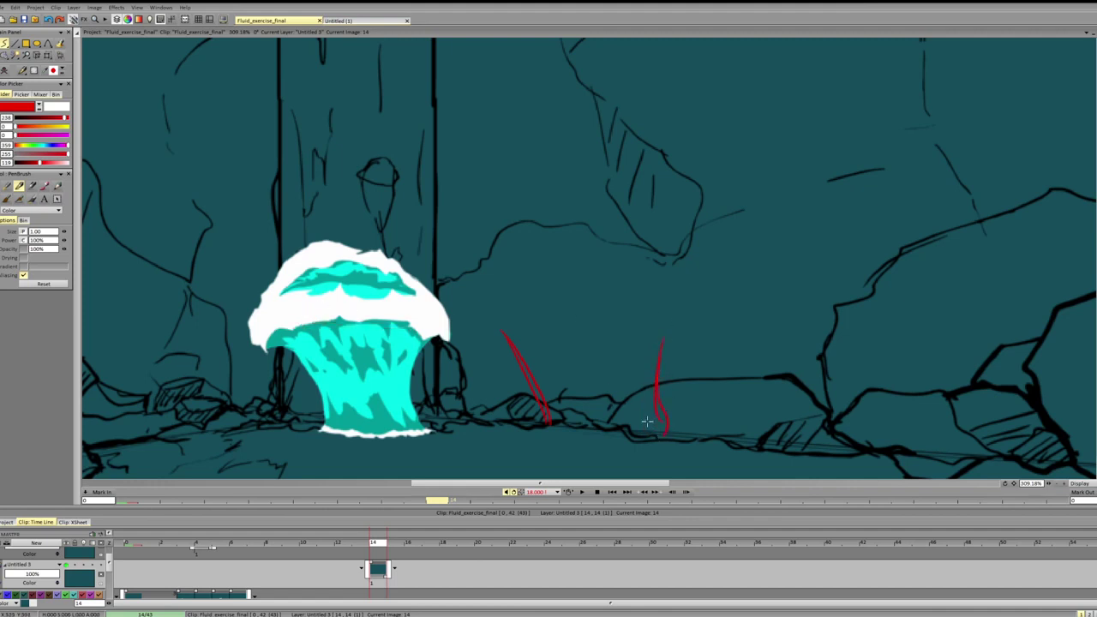
key("ctrl+z")
mouse_move(541, 407)
left_mouse_down()
mouse_move(511, 422)
mouse_move(682, 429)
left_mouse_up()
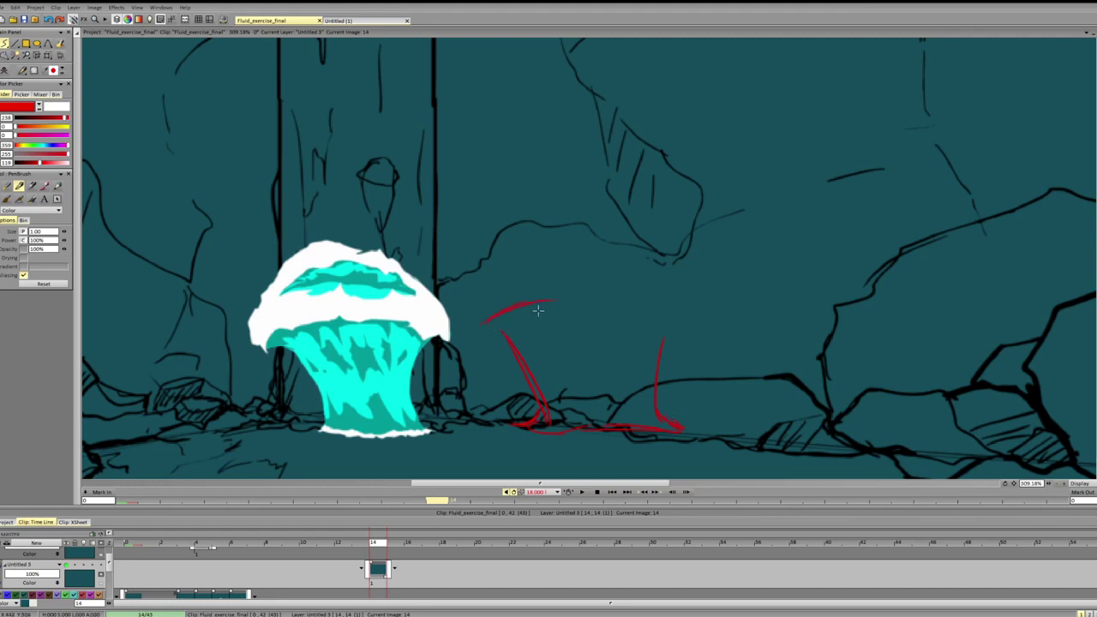
- Redraw the cap's left lip above the column and draw its curved front rim across to the far end
key("ctrl+z")
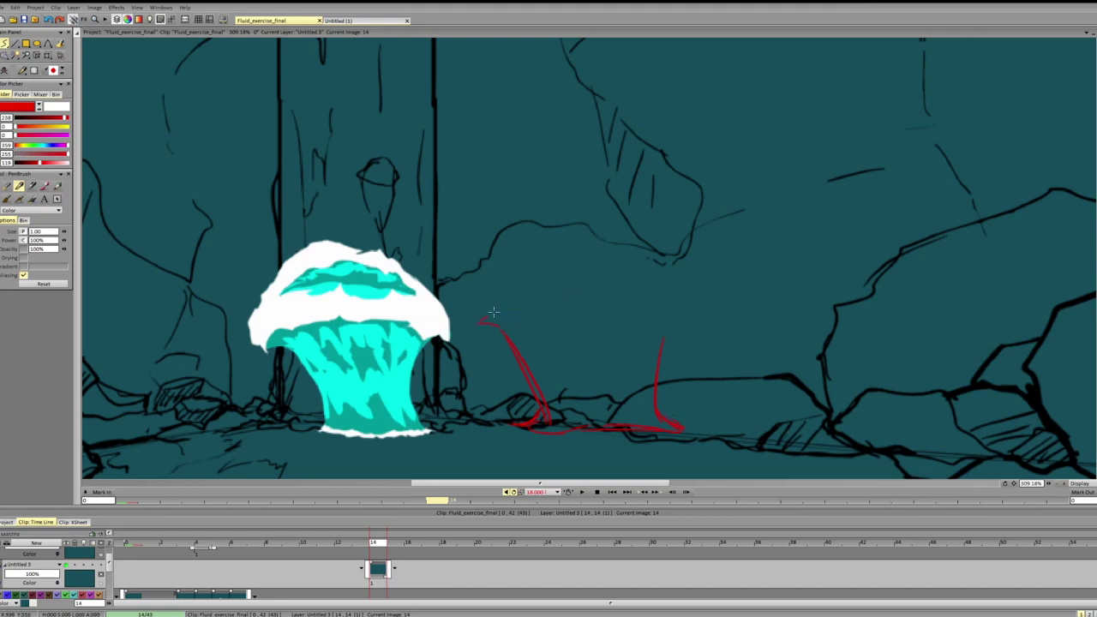
mouse_move(490, 334)
left_mouse_down()
mouse_move(505, 306)
mouse_move(481, 324)
mouse_move(492, 307)
mouse_move(545, 305)
left_mouse_up()
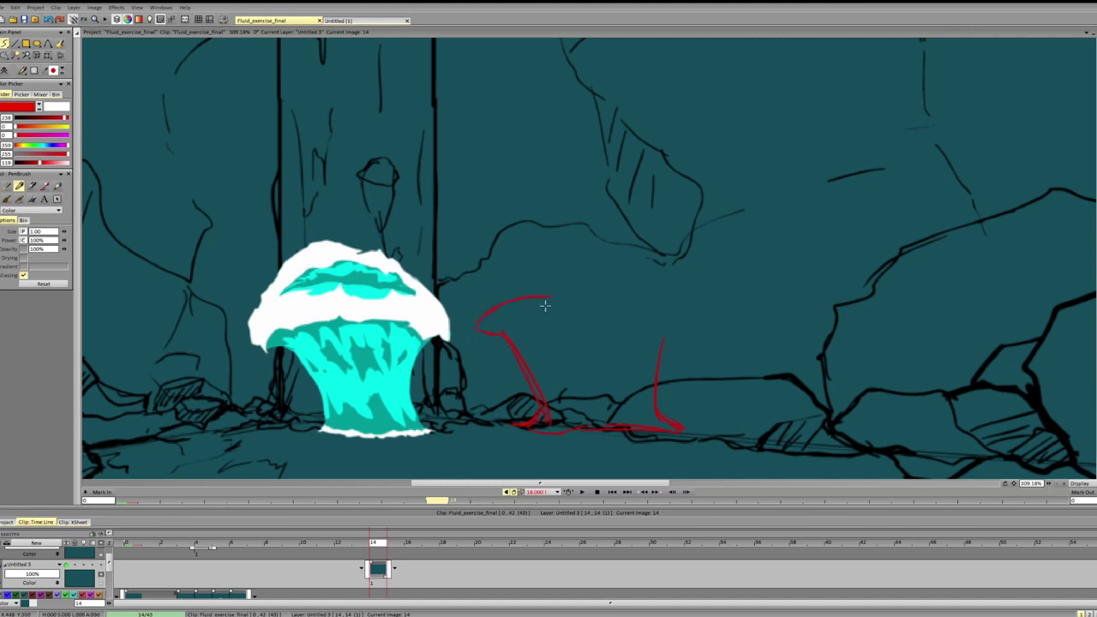
left_click_drag(654, 323, 572, 296)
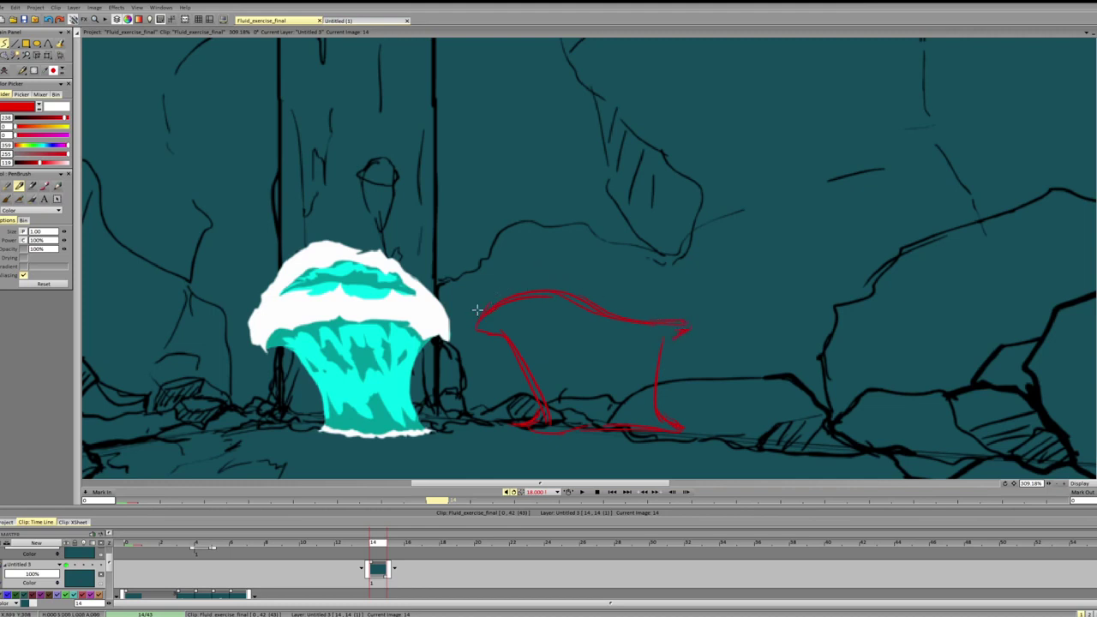
- Sketch the domed back of the cap down to its rounded right end, and add thickness under the left lip
mouse_move(514, 326)
left_mouse_down()
mouse_move(553, 291)
mouse_move(554, 274)
mouse_move(612, 262)
mouse_move(695, 311)
left_mouse_up()
key("ctrl+z")
key("ctrl+z")
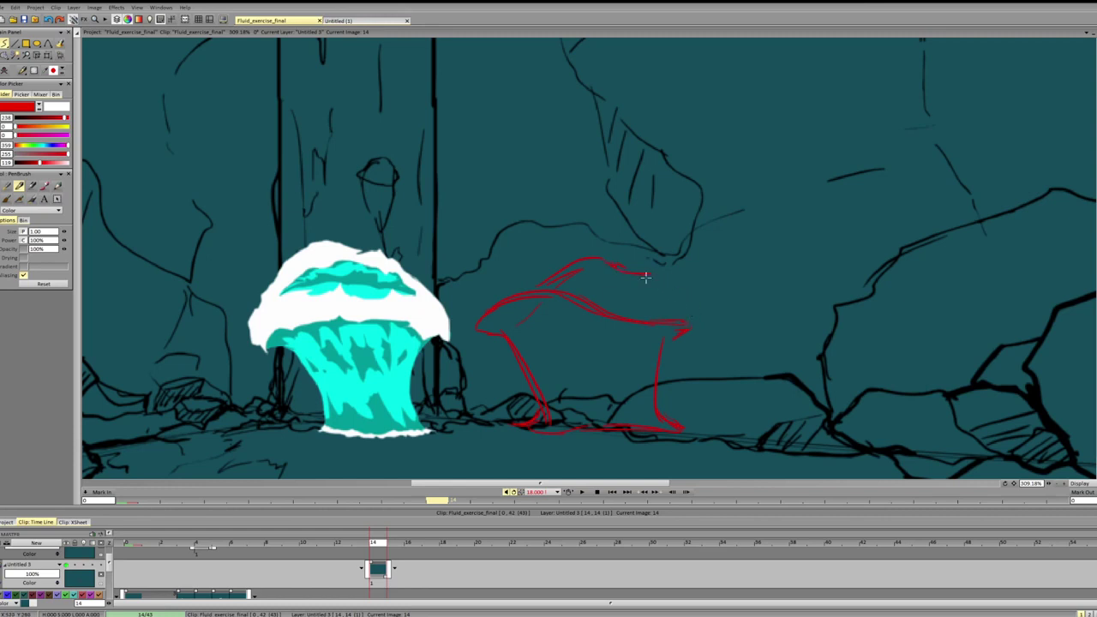
mouse_move(623, 276)
left_mouse_down()
mouse_move(661, 292)
mouse_move(691, 323)
left_mouse_up()
key("shift+d")
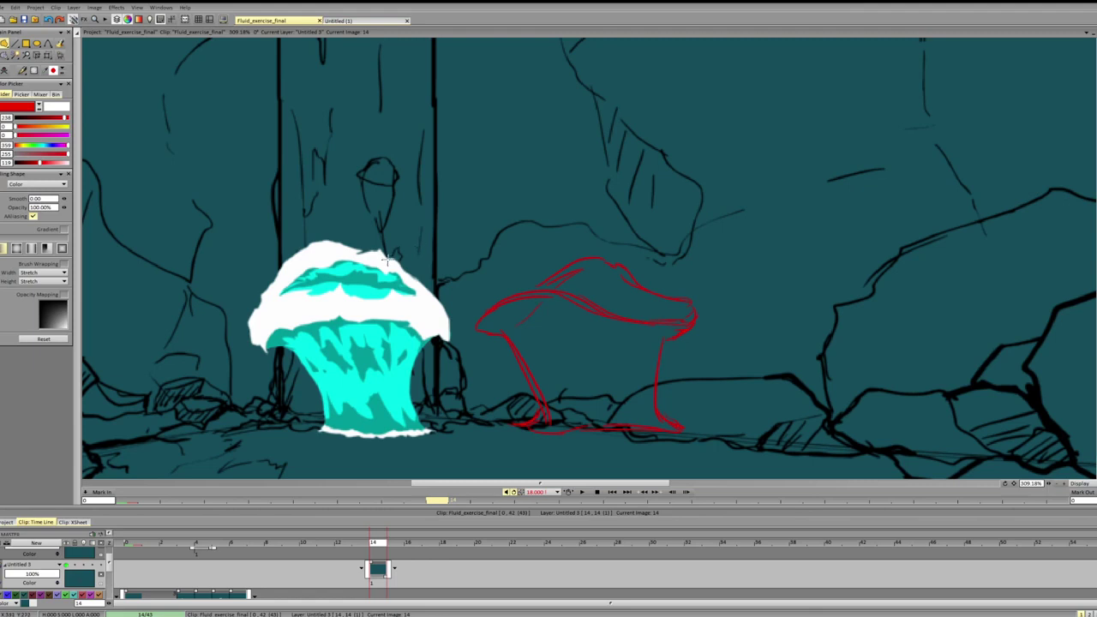
key("b")
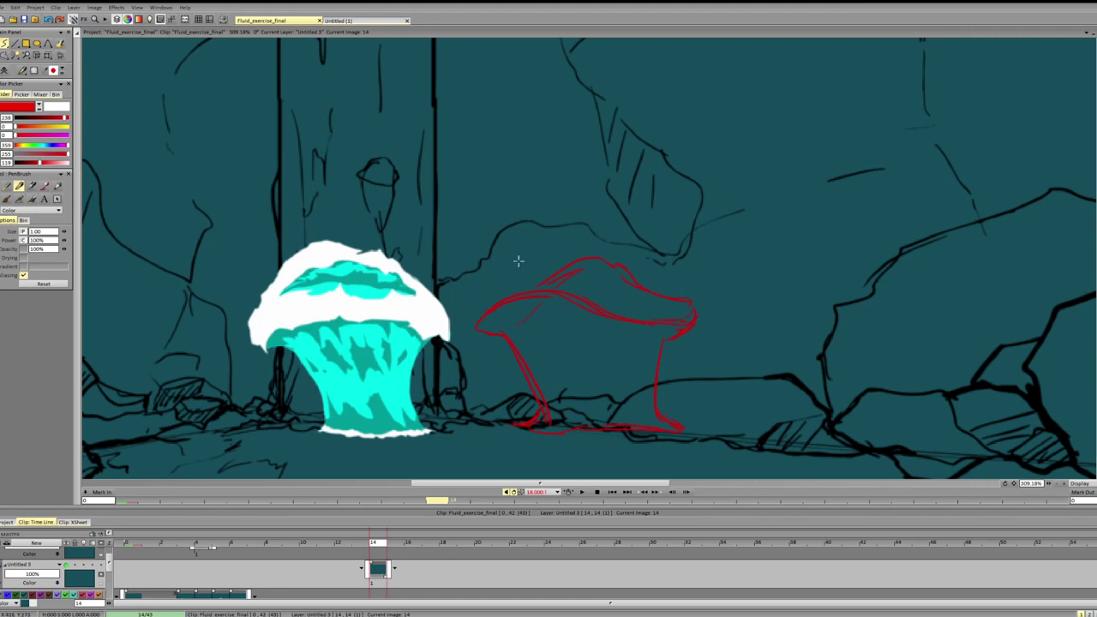
mouse_move(485, 321)
left_mouse_down()
mouse_move(481, 343)
mouse_move(493, 342)
left_mouse_up()
- Mark the foam band and upper back edge of the reference splash with red circles and arcs, and clear the marks
mouse_move(325, 307)
left_mouse_down()
mouse_move(344, 319)
mouse_move(353, 296)
left_mouse_up()
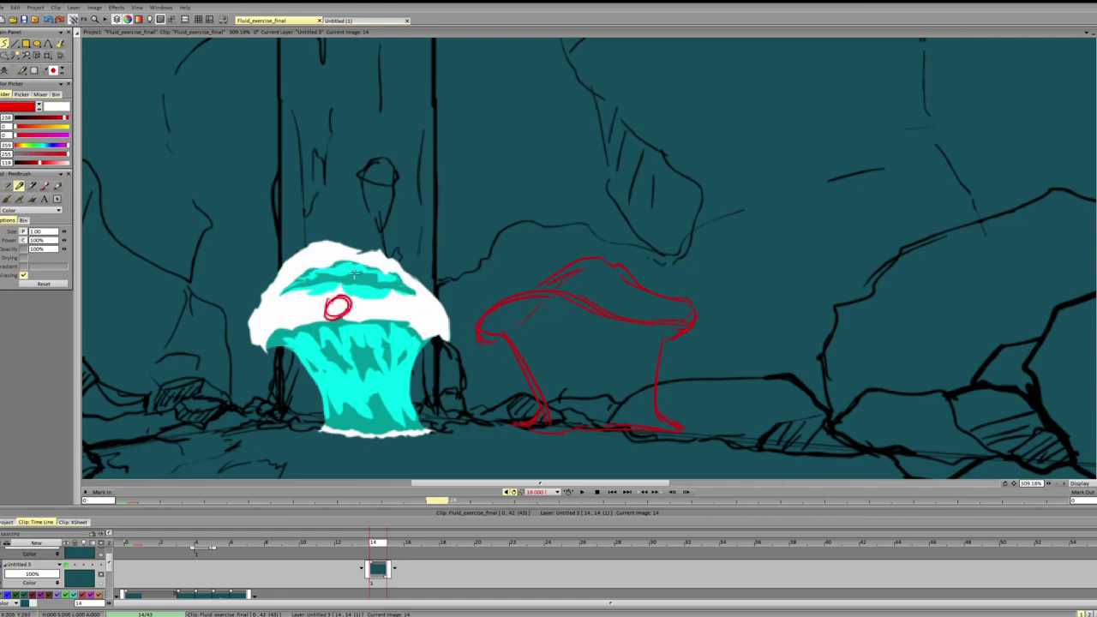
key("ctrl+z")
key("ctrl+z")
mouse_move(330, 260)
left_mouse_down()
mouse_move(348, 255)
mouse_move(345, 246)
mouse_move(373, 261)
mouse_move(310, 260)
mouse_move(290, 267)
mouse_move(280, 289)
left_mouse_up()
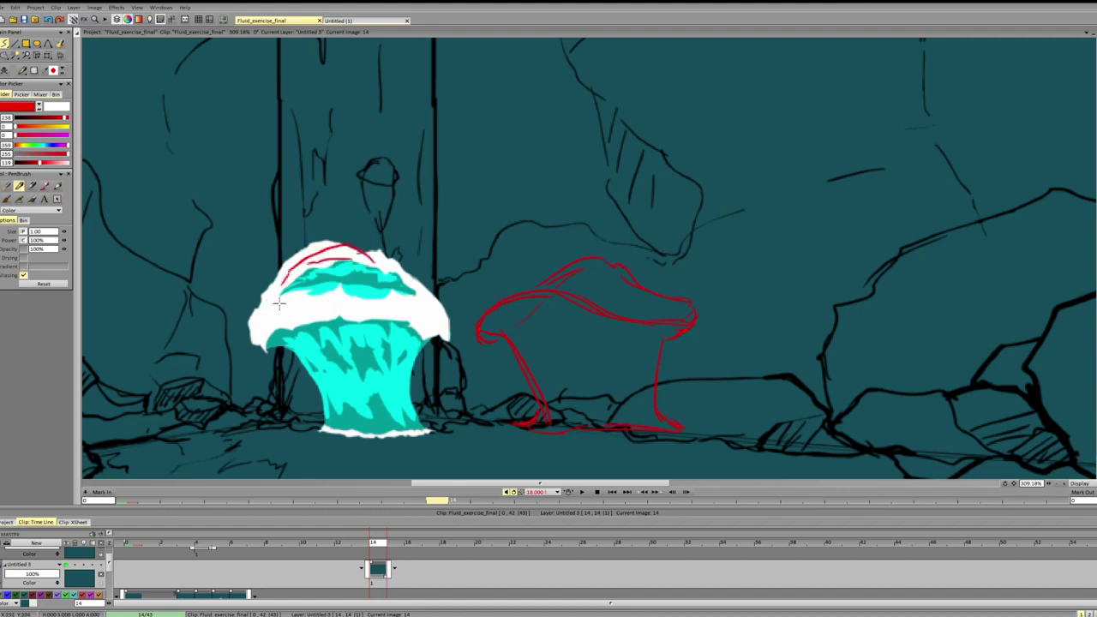
key("ctrl+z")
key("ctrl+z")
left_click_drag(328, 251, 386, 267)
key("ctrl+z")
mouse_move(334, 294)
left_mouse_down()
mouse_move(316, 298)
mouse_move(350, 303)
left_mouse_up()
key("ctrl+z")
key("ctrl+z")
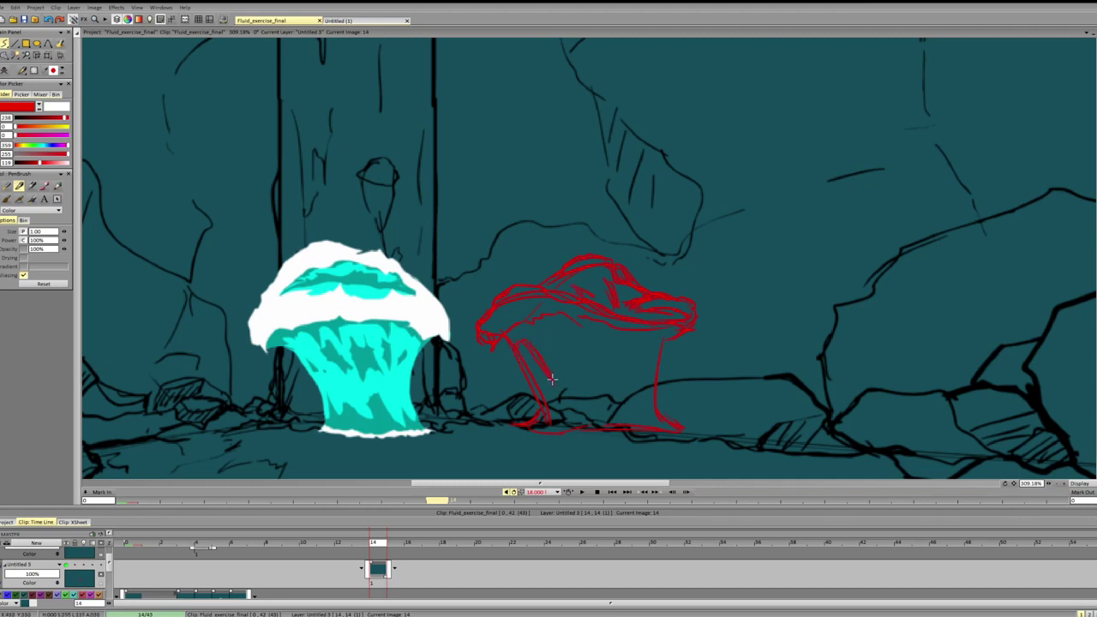
- Sketch rising water streaks inside the red column, following its curved sides from the base up to the cap
mouse_move(552, 379)
left_mouse_down()
mouse_move(552, 345)
mouse_move(563, 350)
left_mouse_up()
left_click_drag(616, 405, 635, 352)
left_click_drag(623, 410, 649, 349)
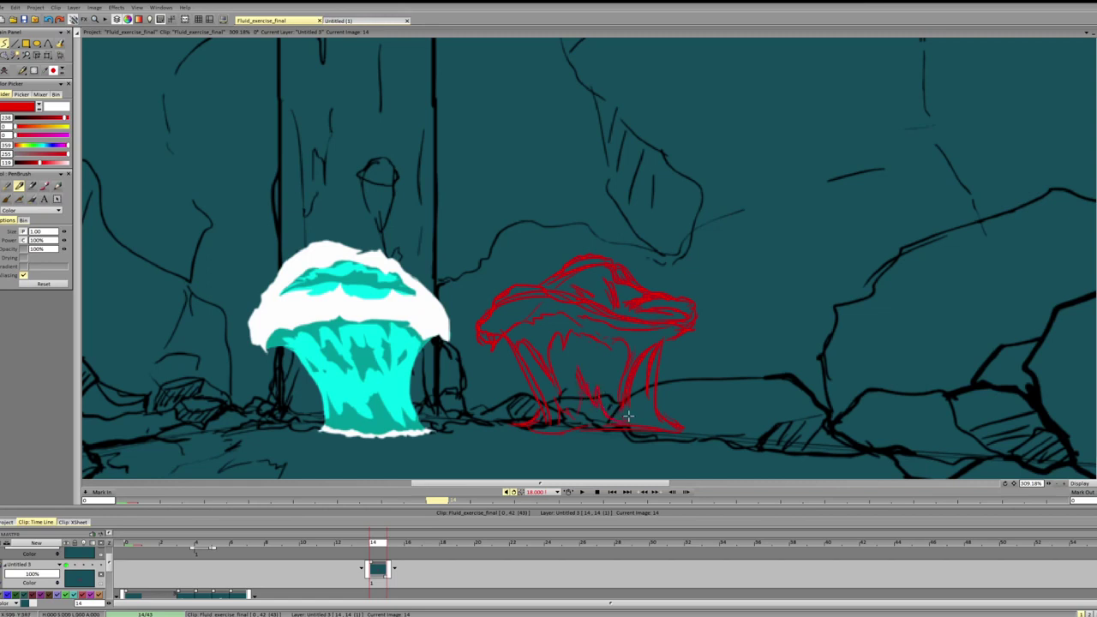
mouse_move(667, 370)
left_mouse_down()
mouse_move(668, 422)
mouse_move(663, 411)
left_mouse_up()
key("shift+d")
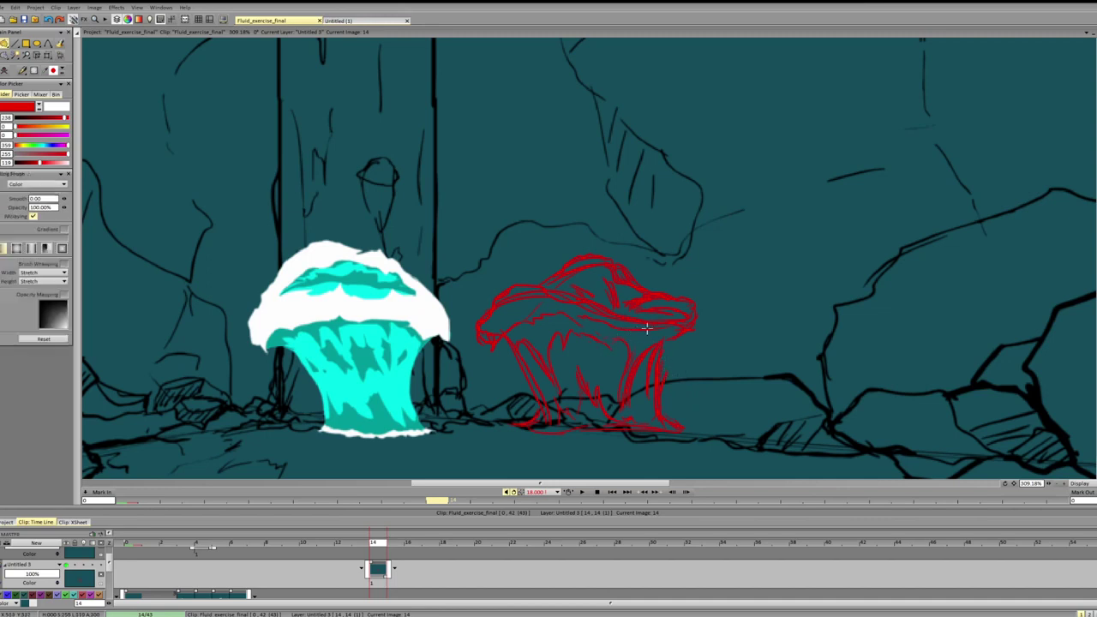
key("b")
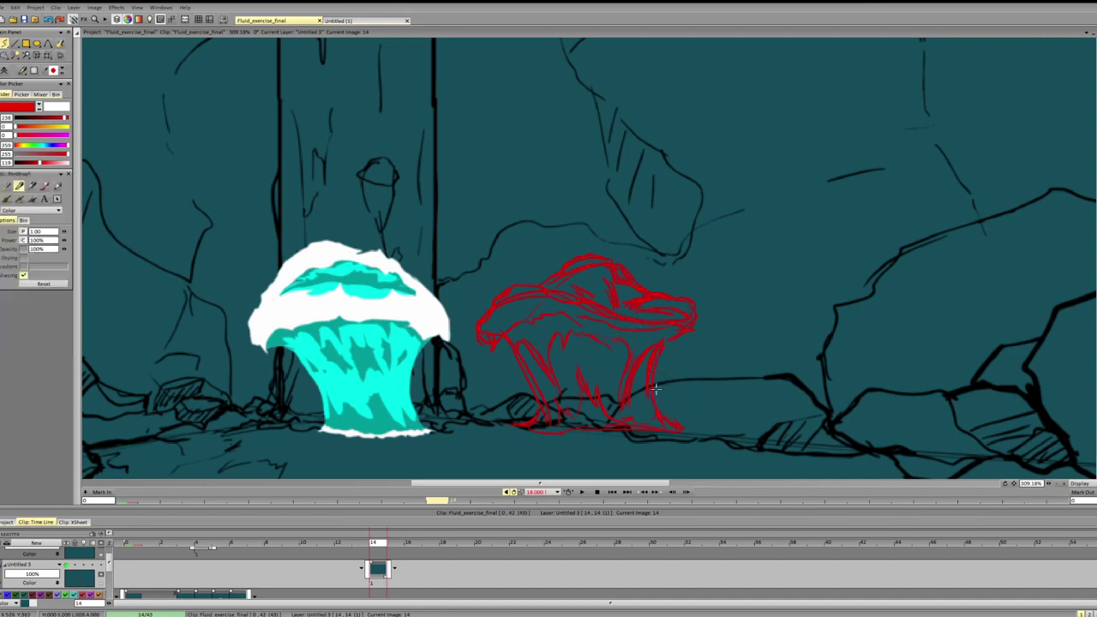
key("b")
key("b")
- Flip back and forth between frames 14 and 17 to examine how the mushroom-shaped splash falls to the ground
left_click_drag(1049, 483, 1009, 472)
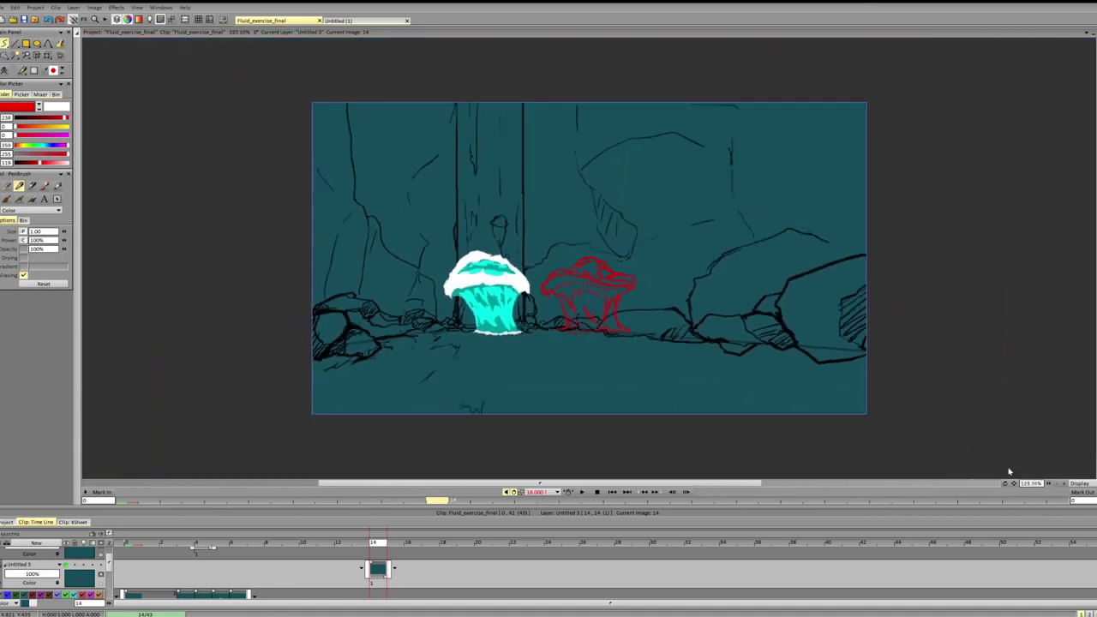
scroll(1009, 472, "up", 3)
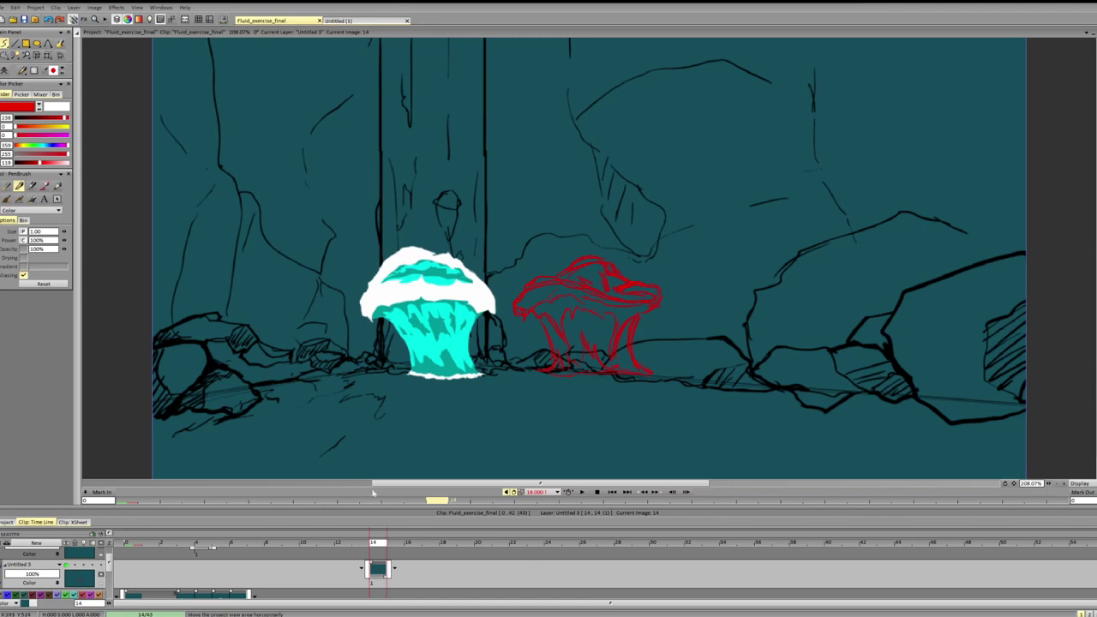
key("Right")
key("Right")
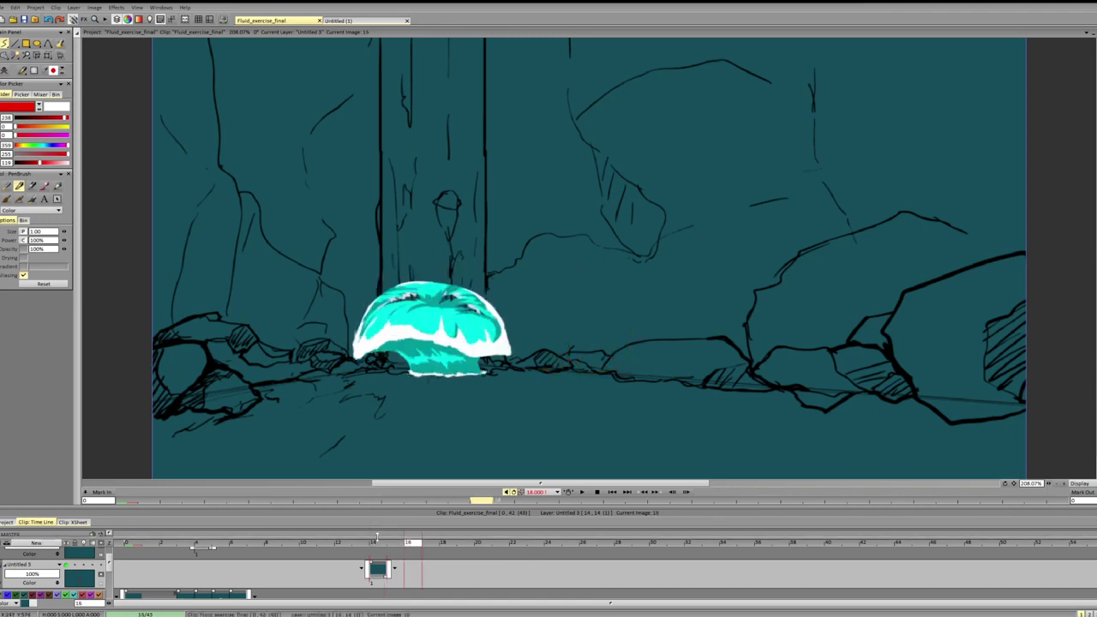
key("Right")
key("Left")
key("Left")
key("Left")
key("Left")
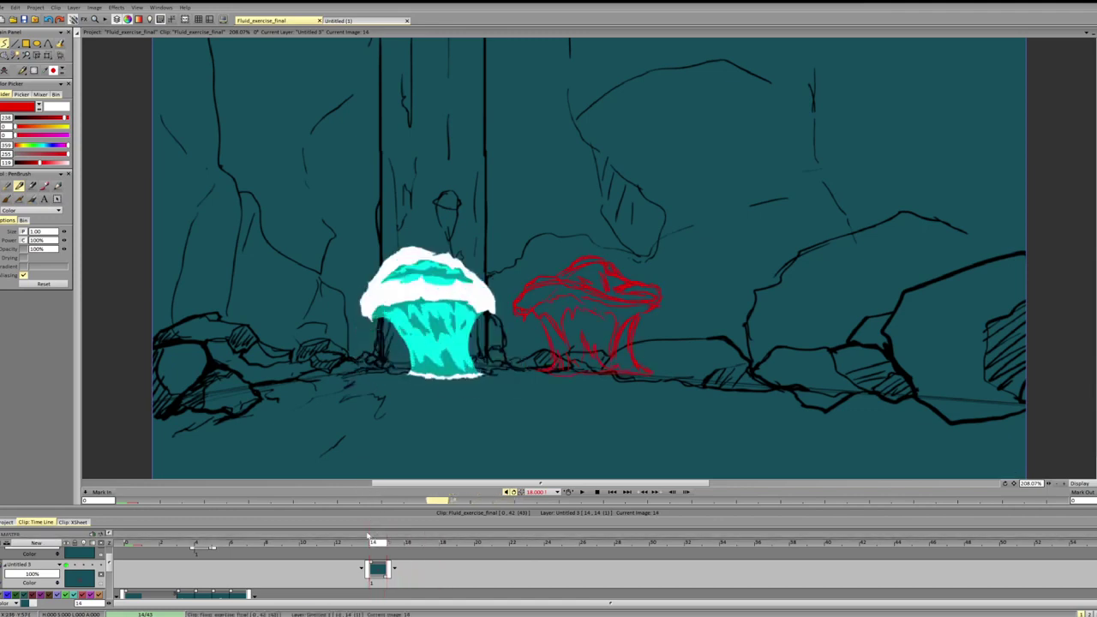
key("Right")
key("Right")
key("Right")
key("Right")
key("Left")
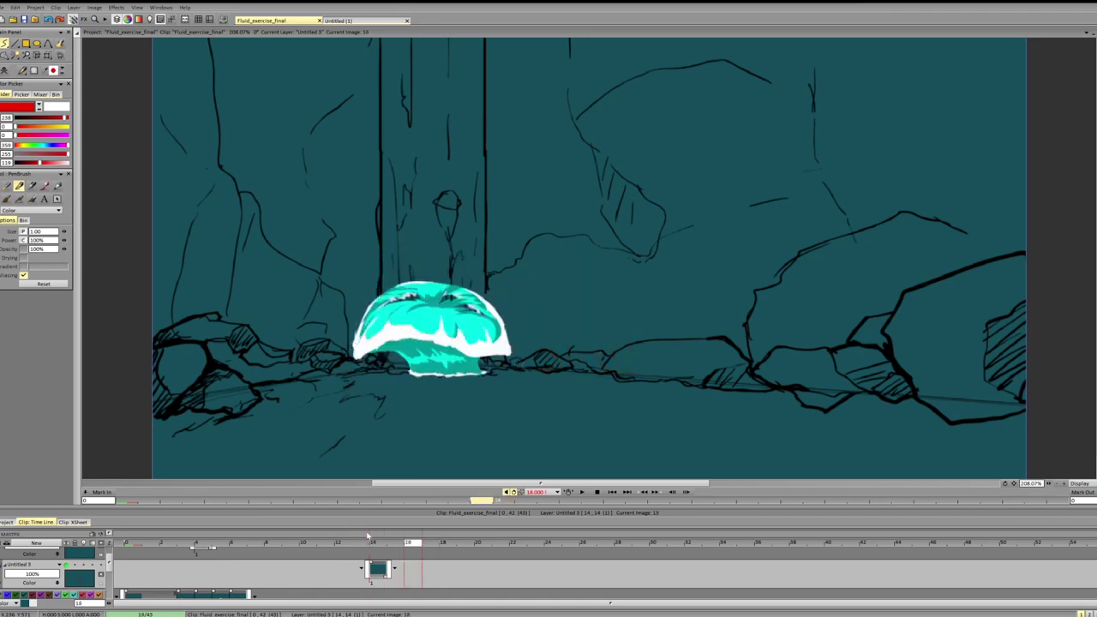
key("Right")
key("Left")
key("Left")
key("Left")
key("Left")
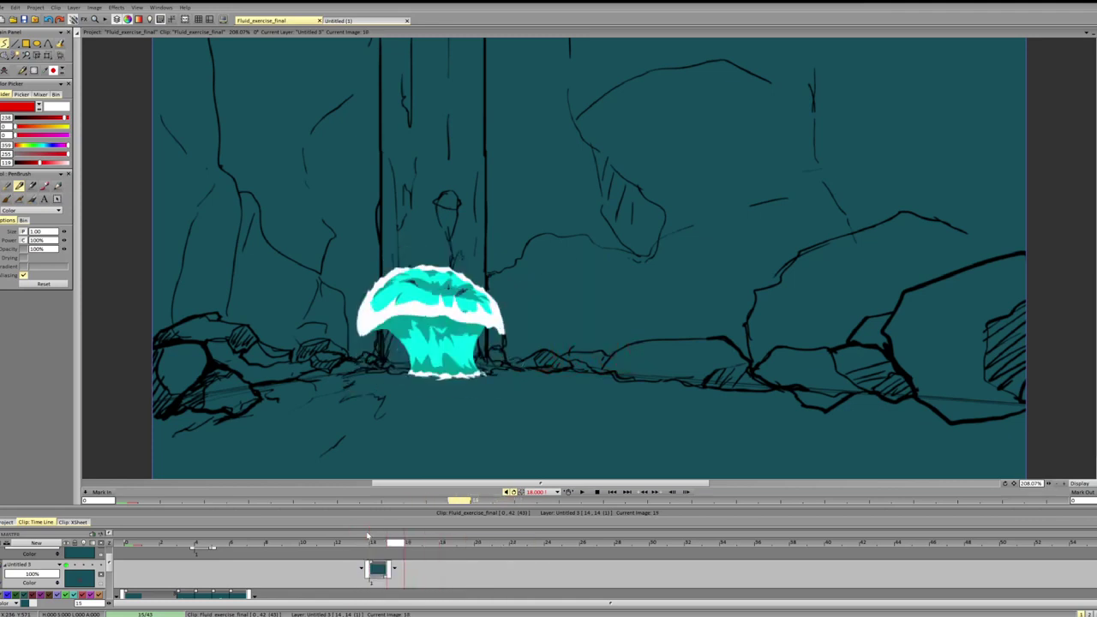
- Step back through the finished frames to 6 and forward to 14 to examine how the foam cap widens
key("Left")
key("Left")
key("Left")
key("Left")
key("Left")
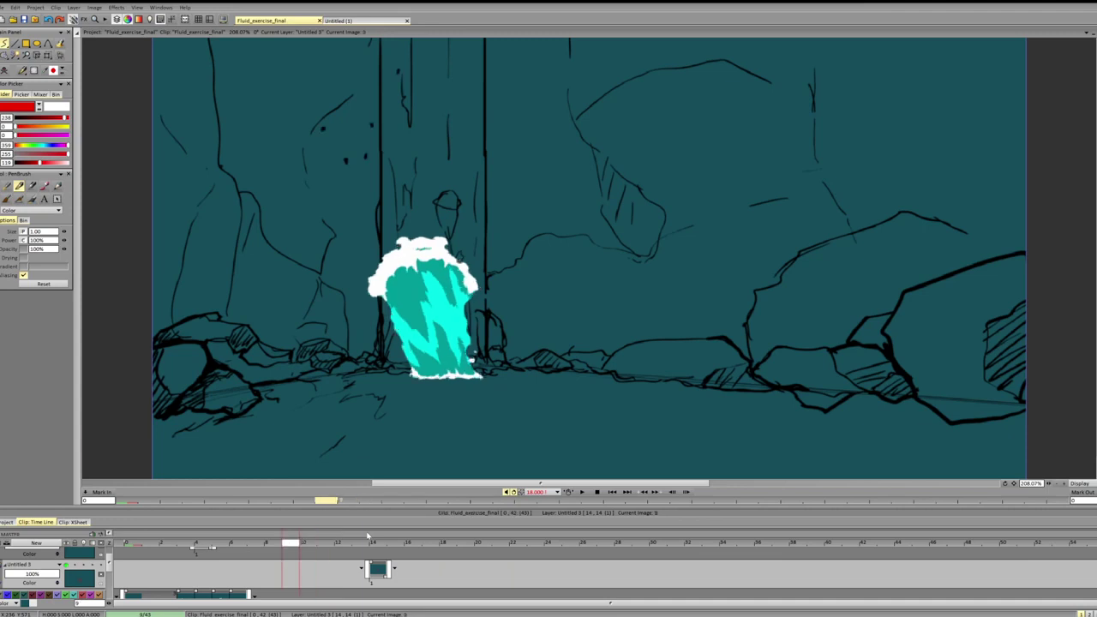
key("Left")
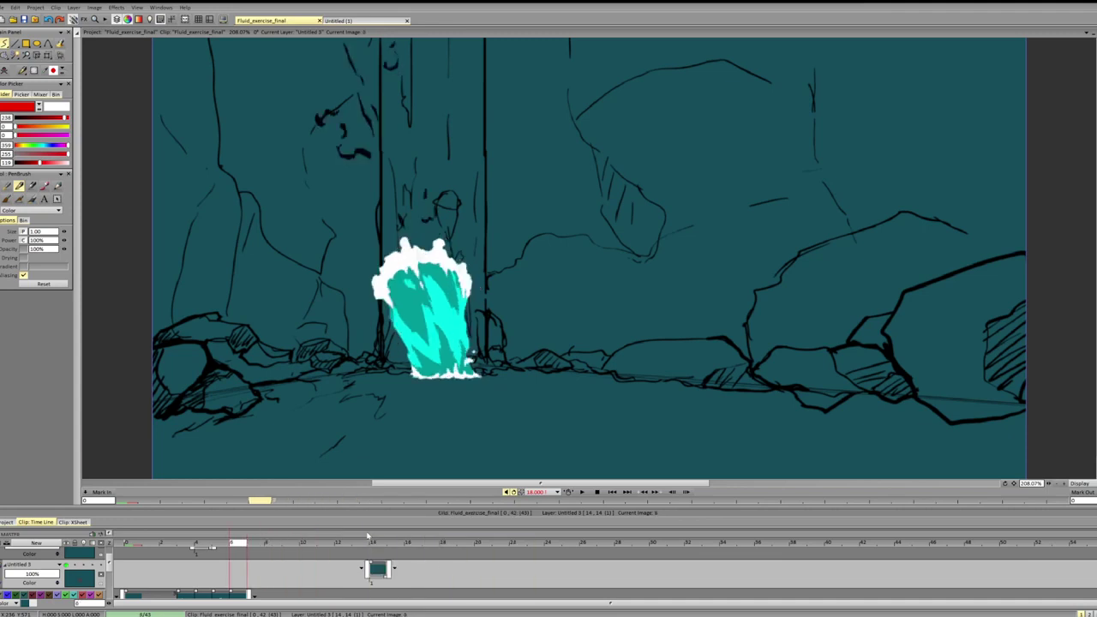
key("Right")
key("Right")
key("Right")
key("Right")
key("Right")
key("Right")
key("Right")
key("Right")
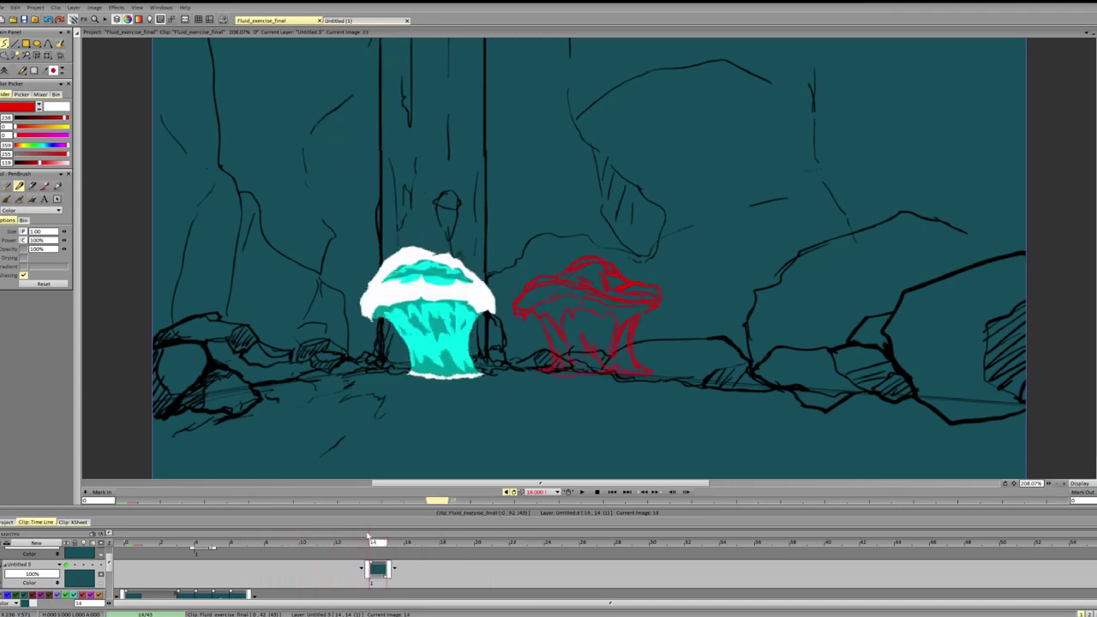
- Follow the falling splash forward to frame 17 and add a new layer there
key("Right")
key("Right")
key("Right")
key("Left")
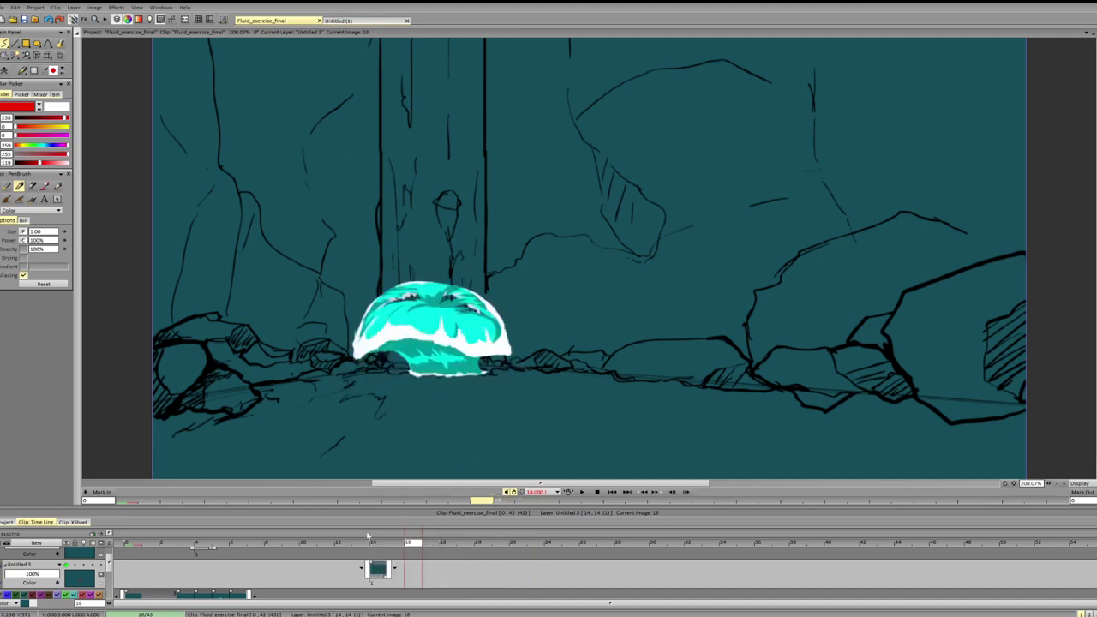
key("Right")
key("ctrl+shift+n")
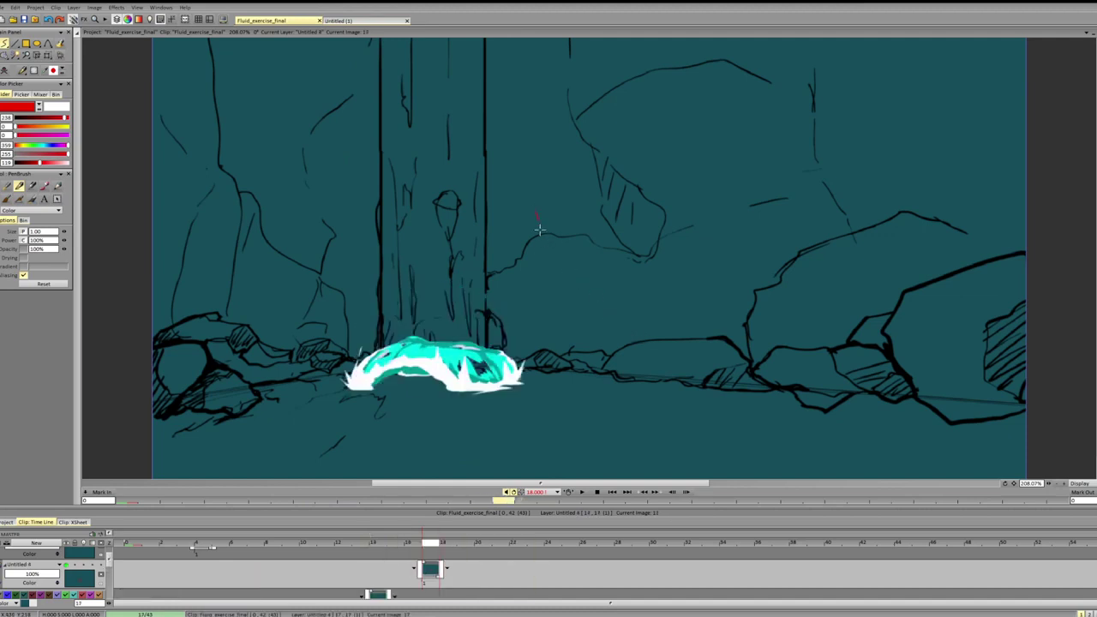
left_click_drag(537, 212, 554, 328)
mouse_move(537, 196)
left_mouse_down()
mouse_move(633, 194)
mouse_move(651, 323)
left_mouse_up()
left_click_drag(542, 317, 676, 315)
key("ctrl+z")
key("ctrl+z")
key("ctrl+z")
- Flip between frame 14 and the frames up to 18 to compare the upright column with the collapsed splash
key("Left")
key("Left")
key("Left")
key("Left")
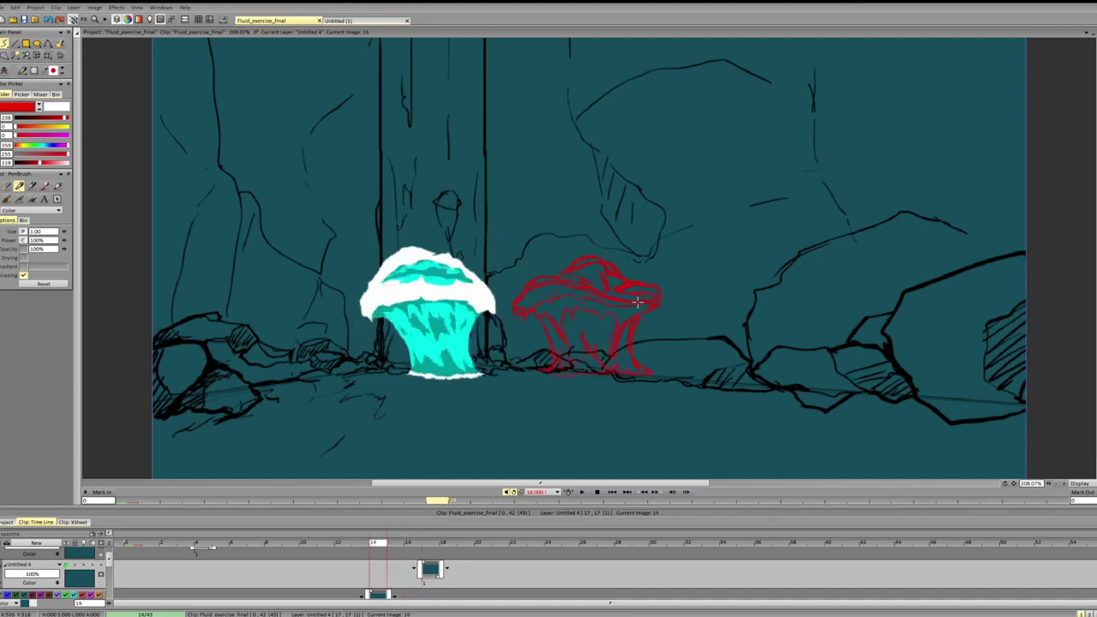
key("Right")
key("Right")
key("Right")
key("Right")
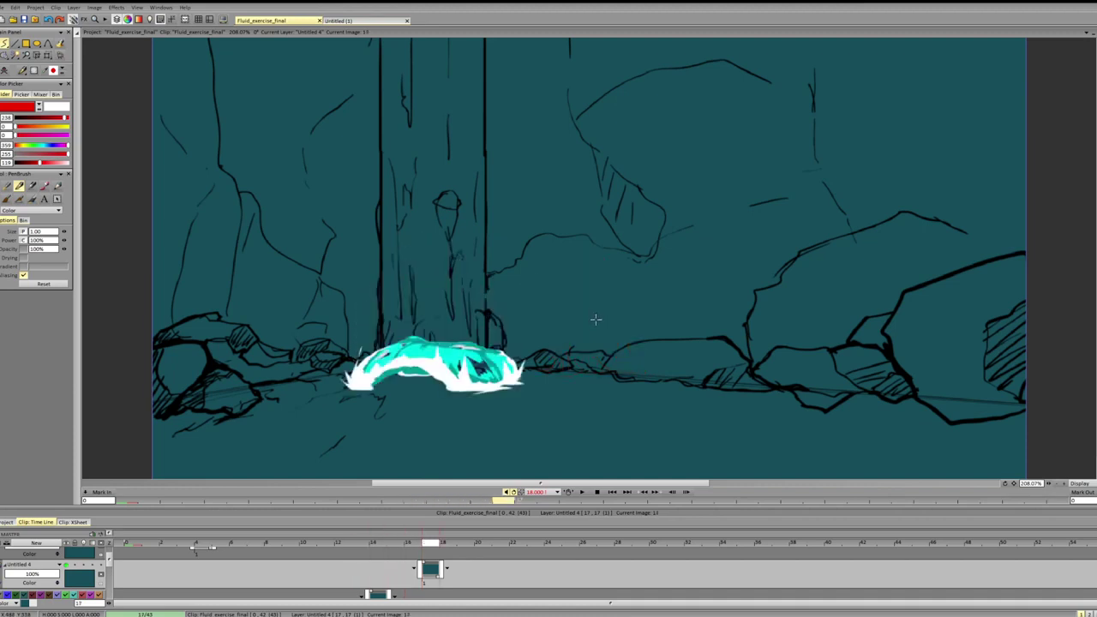
key("Right")
key("Left")
- Trace the splash's upper edge in red on frame 17 and back through frame 14, and flip forward to 18 to compare
left_click_drag(446, 341, 378, 346)
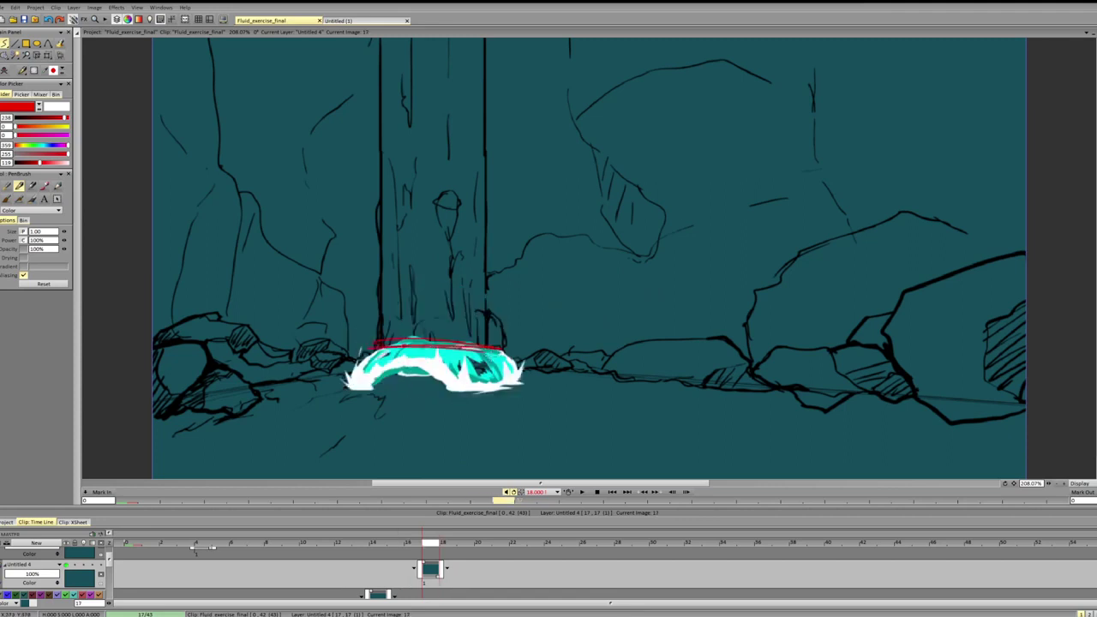
key("Right")
key("Left")
key("Left")
mouse_move(478, 294)
left_mouse_down()
mouse_move(382, 291)
mouse_move(487, 296)
mouse_move(390, 273)
left_mouse_up()
key("Left")
mouse_move(390, 272)
left_mouse_down()
mouse_move(477, 276)
mouse_move(426, 255)
left_mouse_up()
key("Left")
key("Right")
key("Right")
key("Right")
key("Right")
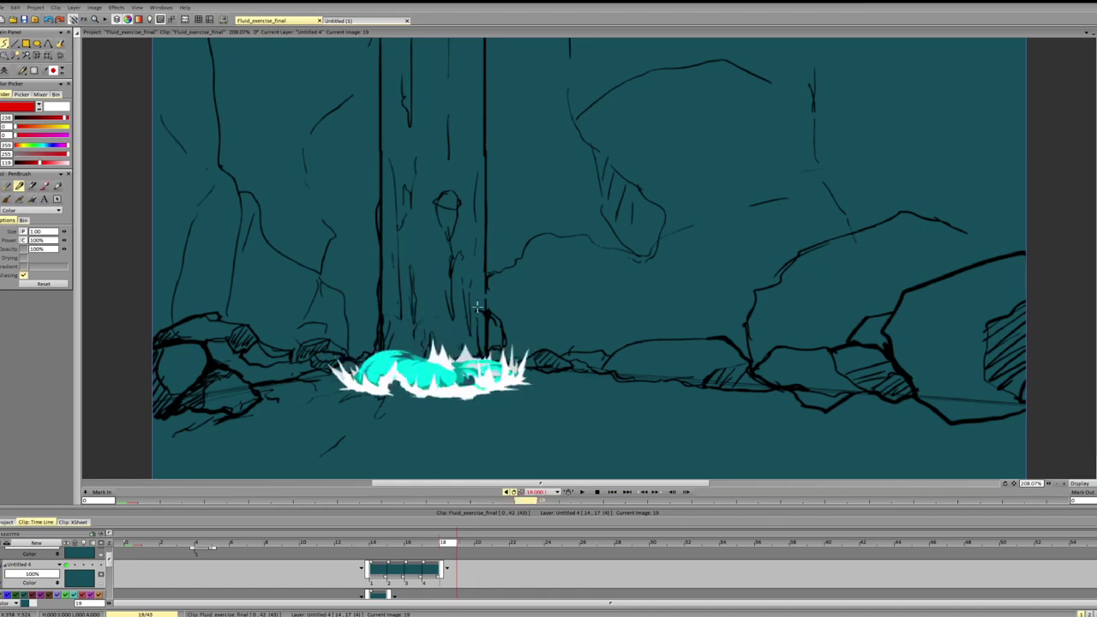
- Sketch red lines along the splash's flat upper edge on frame 18, flipping to neighbouring frames 17 and 19 to compare
mouse_move(376, 361)
left_mouse_down()
mouse_move(474, 361)
mouse_move(335, 356)
mouse_move(402, 354)
left_mouse_up()
key("Left")
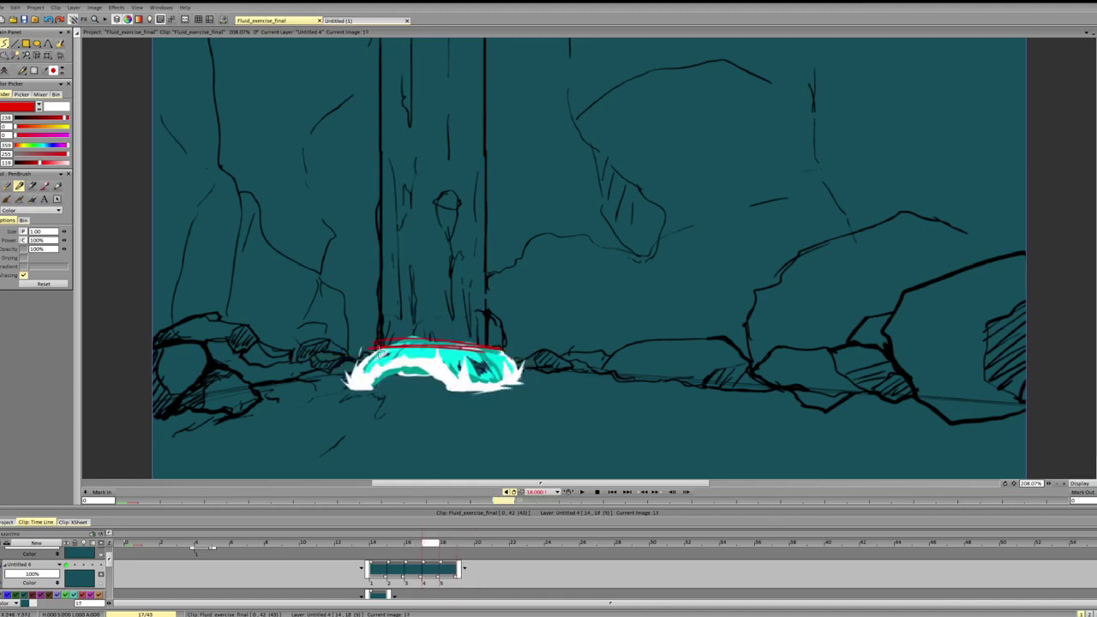
key("Right")
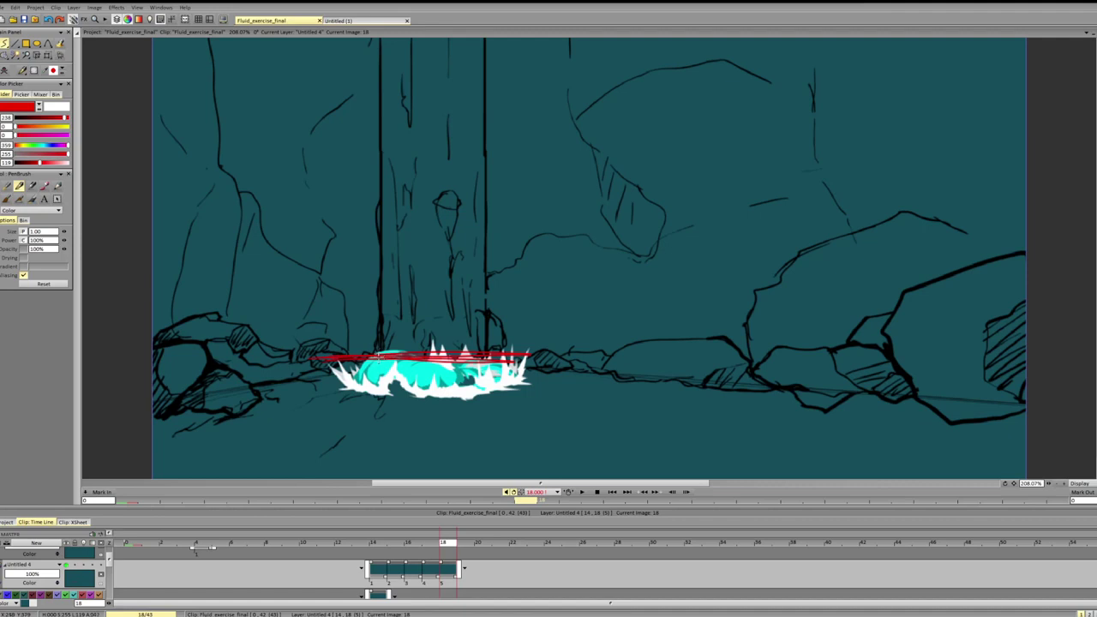
key("Left")
key("Right")
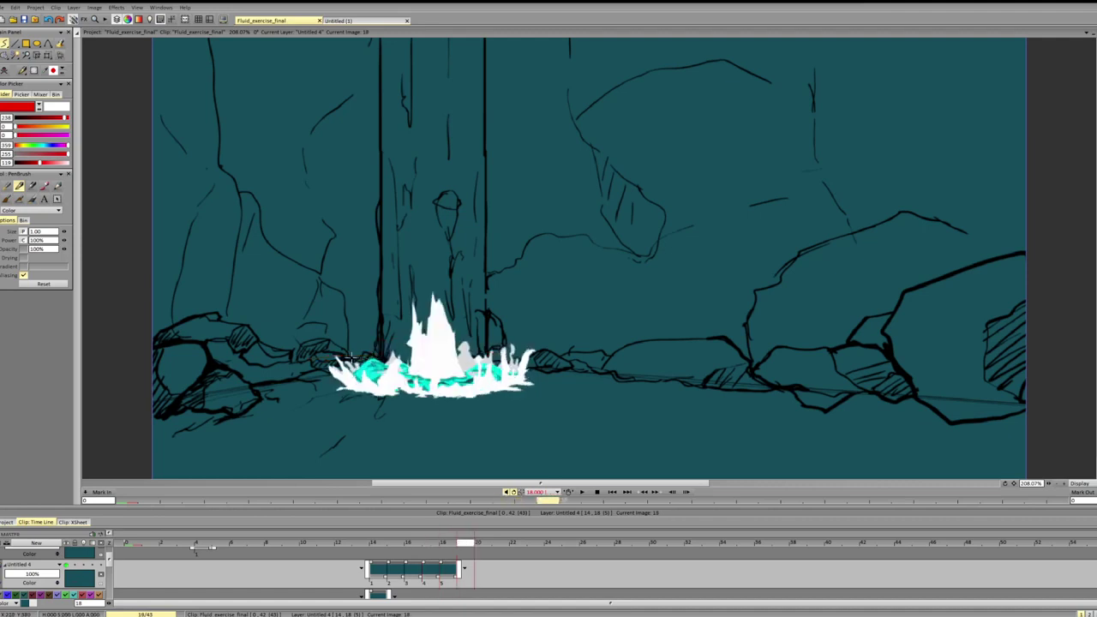
key("Left")
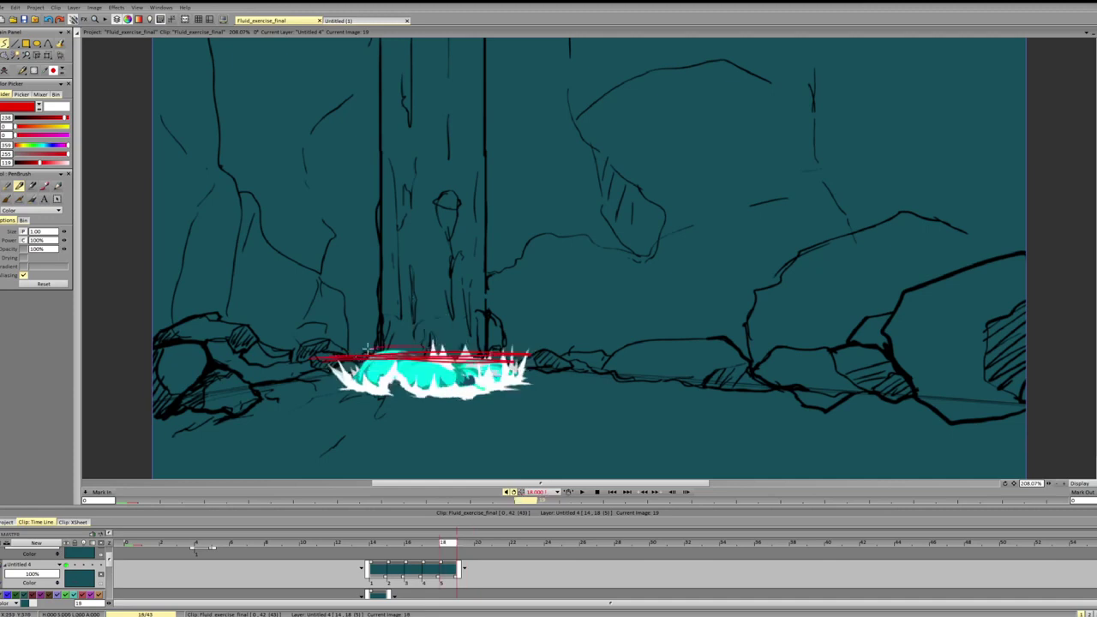
left_click_drag(374, 352, 482, 355)
- Step forward from frame 18 to 22 and back to examine how the central column rises out of the flattened splash
key("Right")
key("Right")
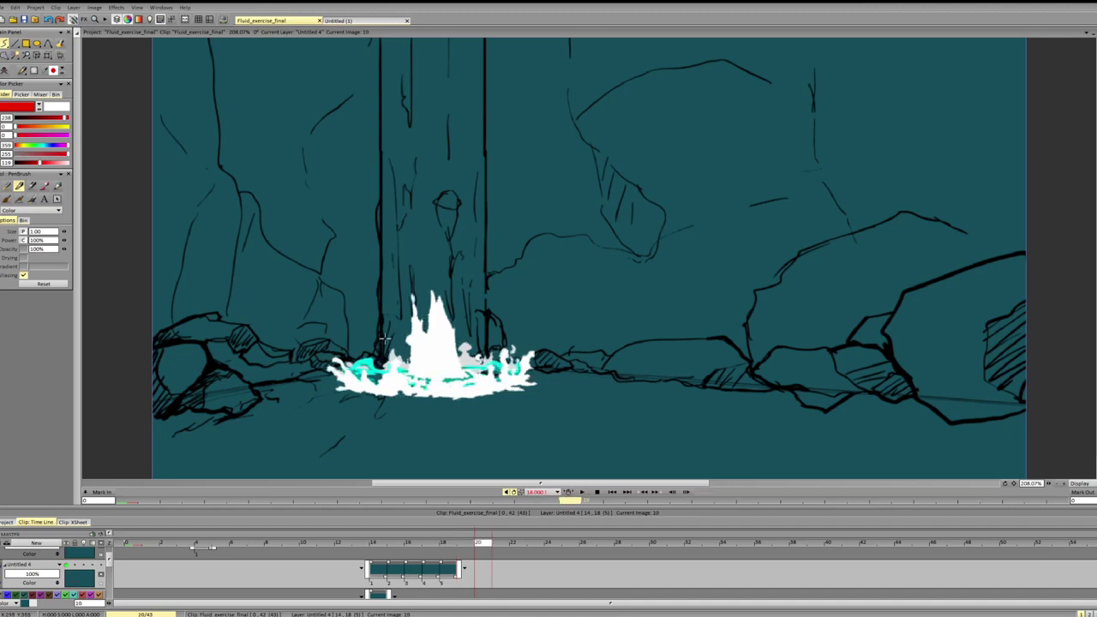
key("Right")
key("Right")
key("Right")
key("Right")
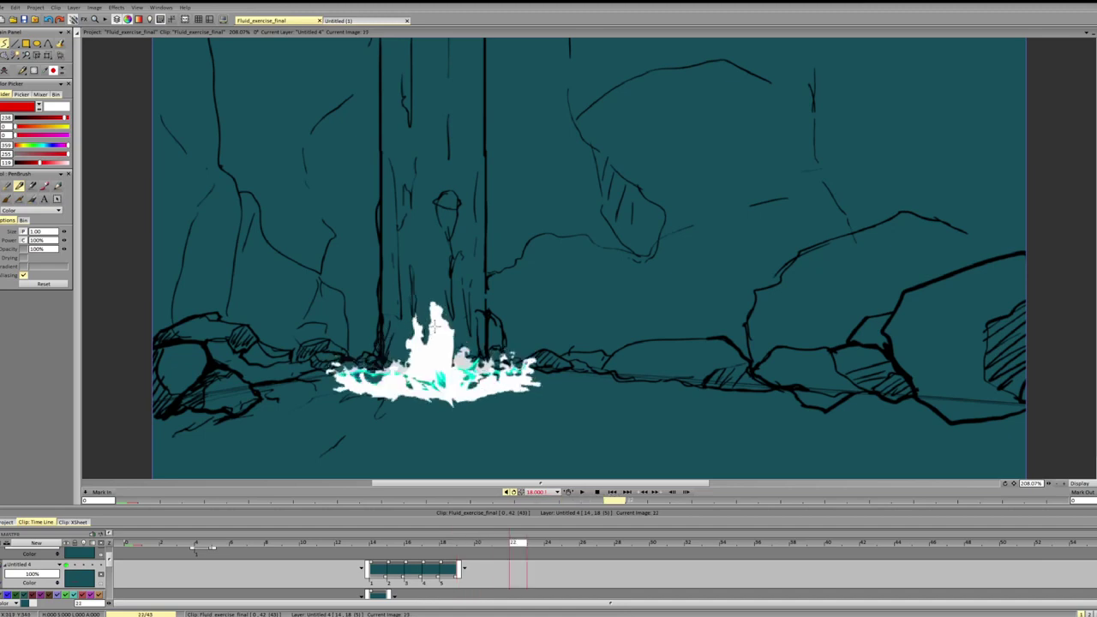
key("Left")
key("Left")
key("Left")
key("Left")
key("Left")
key("Left")
key("Left")
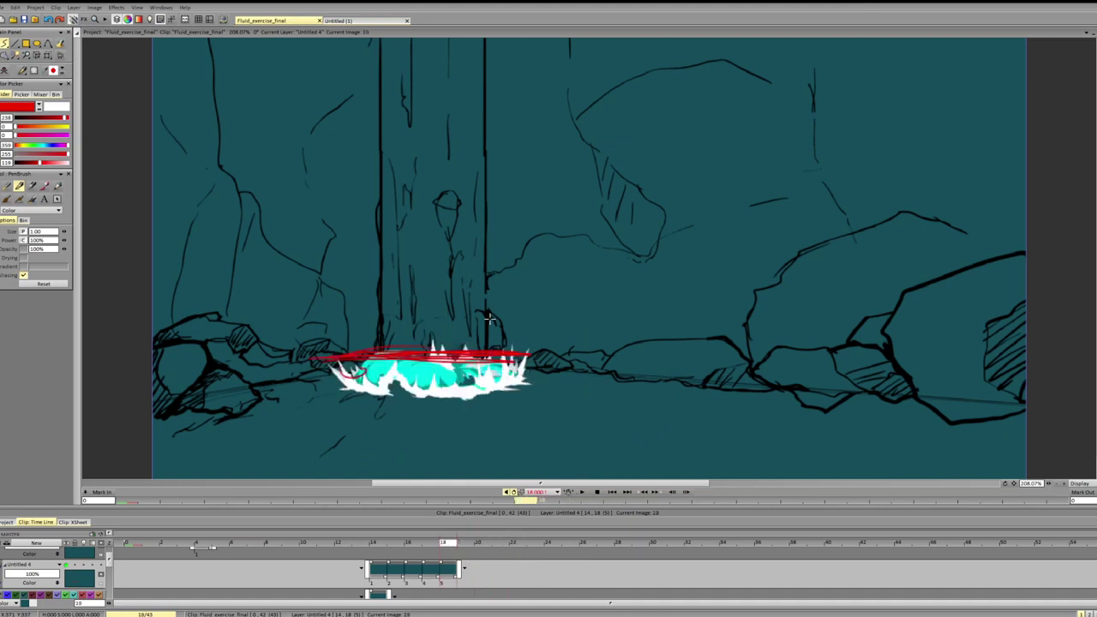
- Follow the splash from frame 18 to the second burst around frame 24, and return to frame 17
key("Right")
key("Right")
key("Right")
key("Right")
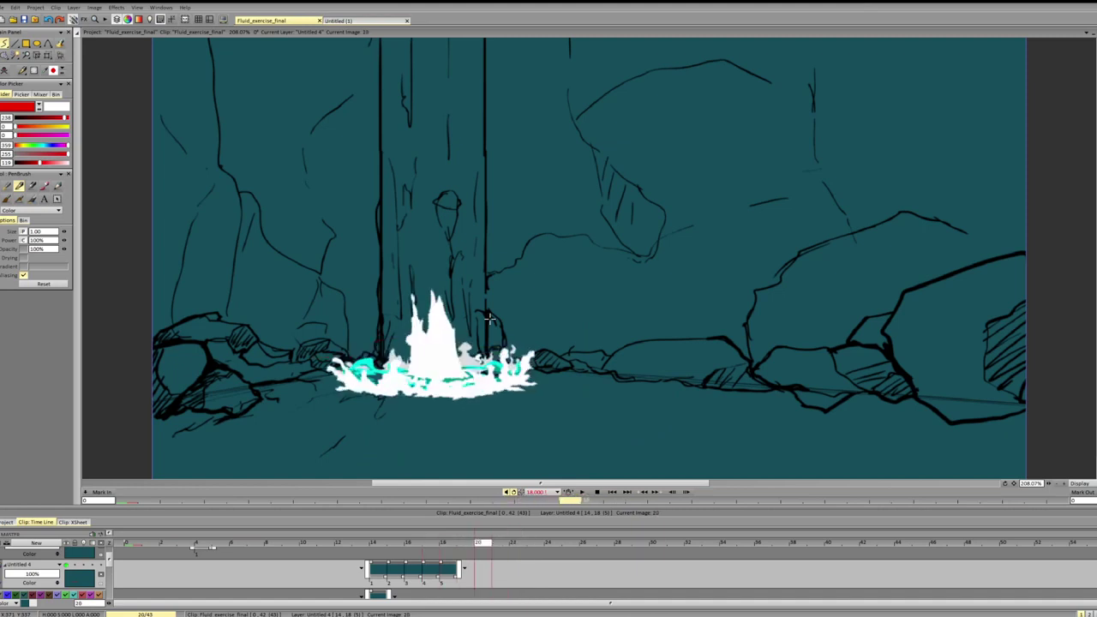
key("Right")
key("Right")
key("Right")
key("Right")
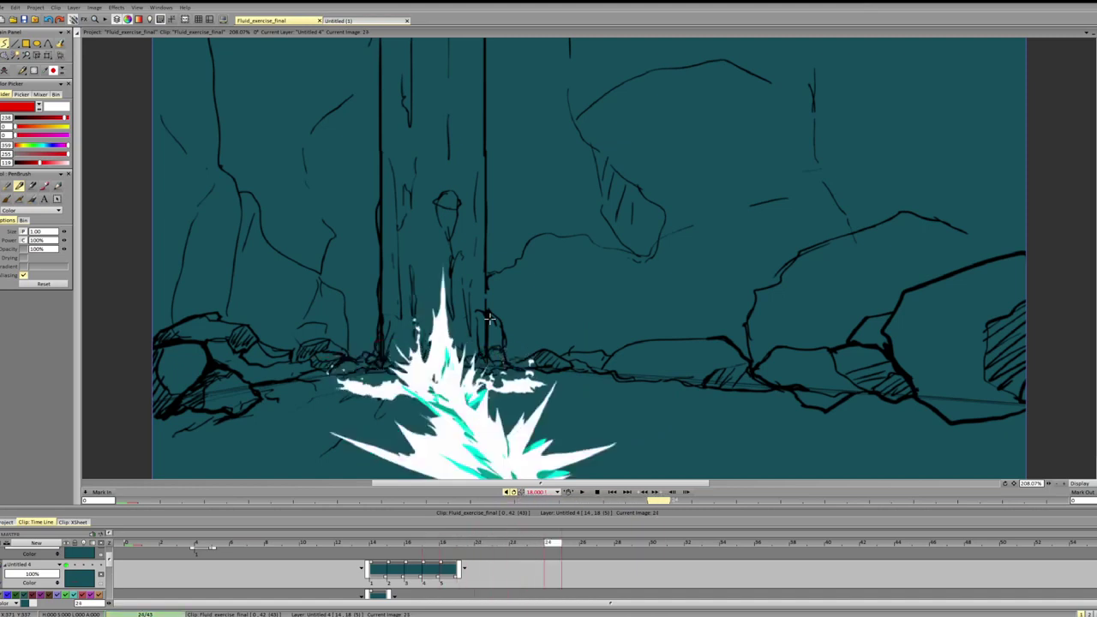
key("Right")
key("Left")
key("Left")
key("Left")
key("Left")
key("Left")
key("Left")
key("Left")
key("Left")
key("Left")
key("Left")
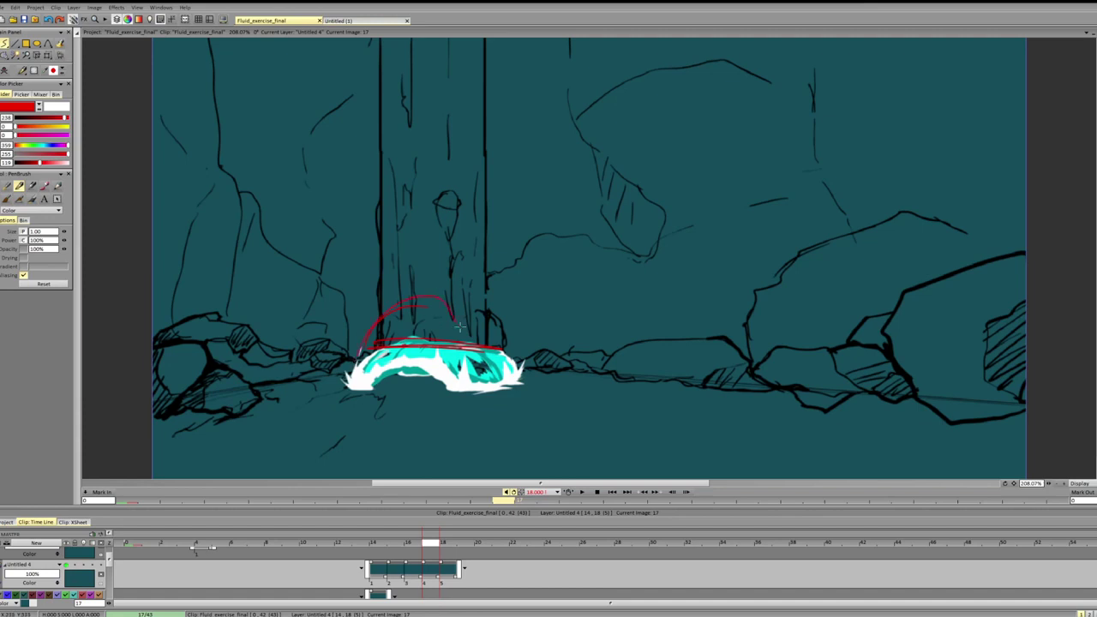
- Undo the red strokes on frame 17 and redraw a closed outline arching over the left side and around the splash
key("ctrl+z")
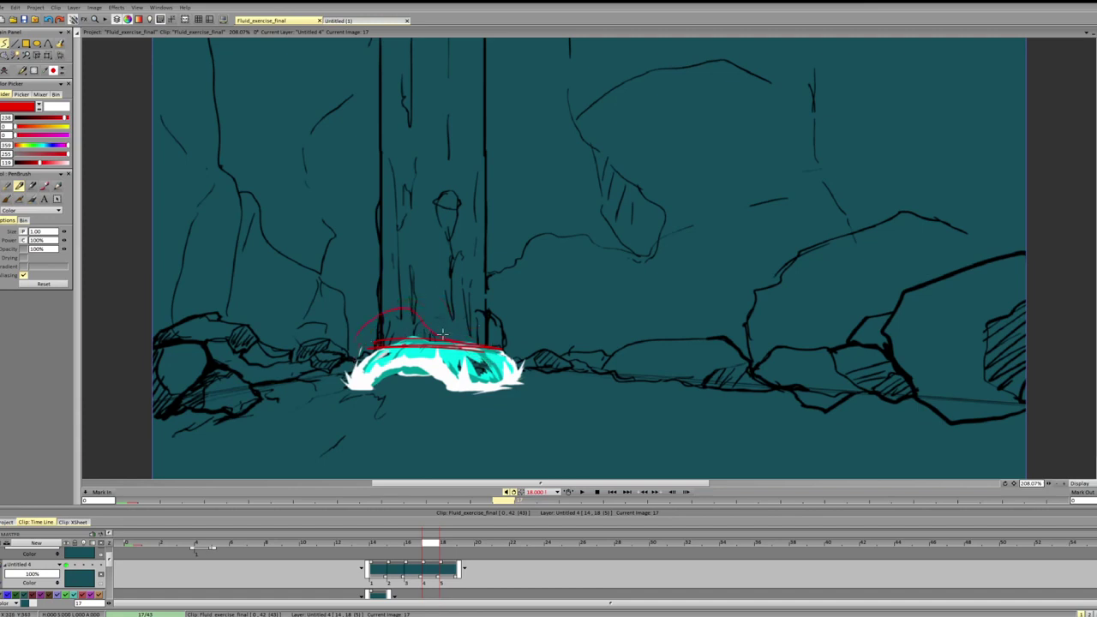
key("ctrl+z")
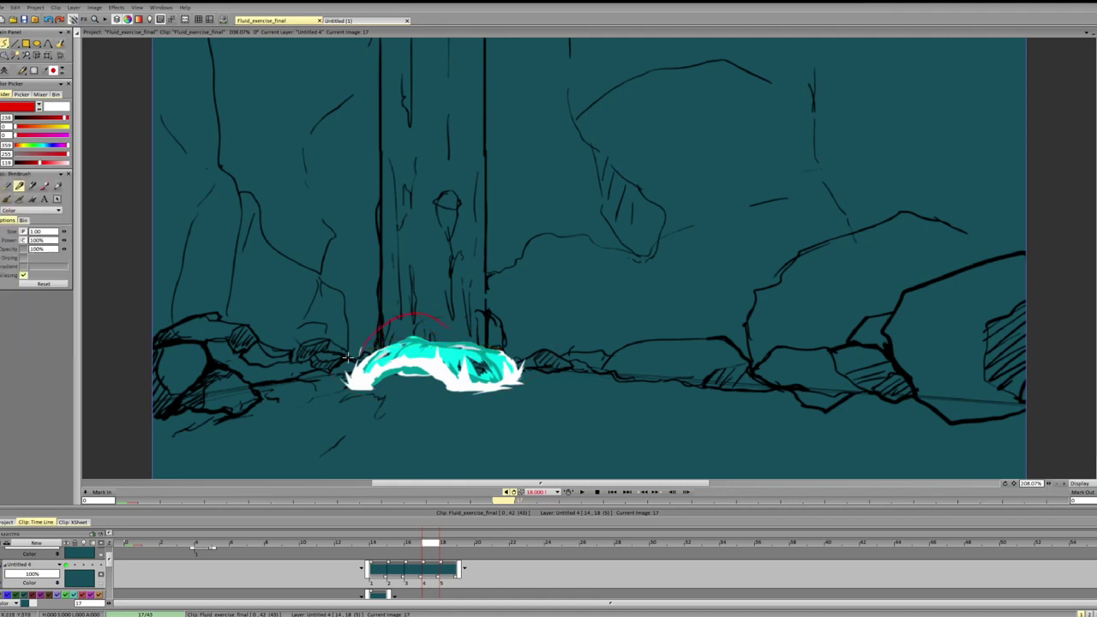
mouse_move(348, 357)
left_mouse_down()
mouse_move(436, 332)
mouse_move(468, 339)
mouse_move(422, 330)
mouse_move(520, 372)
left_mouse_up()
mouse_move(356, 344)
left_mouse_down()
mouse_move(371, 385)
mouse_move(423, 387)
mouse_move(362, 374)
mouse_move(520, 378)
left_mouse_up()
left_click_drag(426, 320, 388, 353)
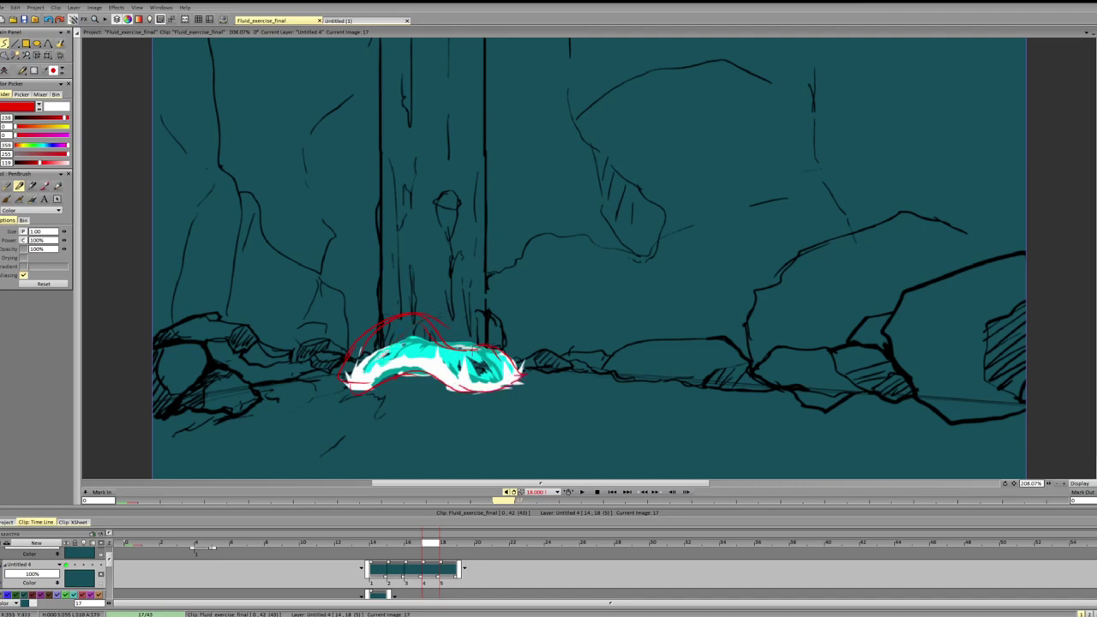
- Compare the outlined splash on frame 17 with frame 18, and check the column on frames 19 to 21
key("Right")
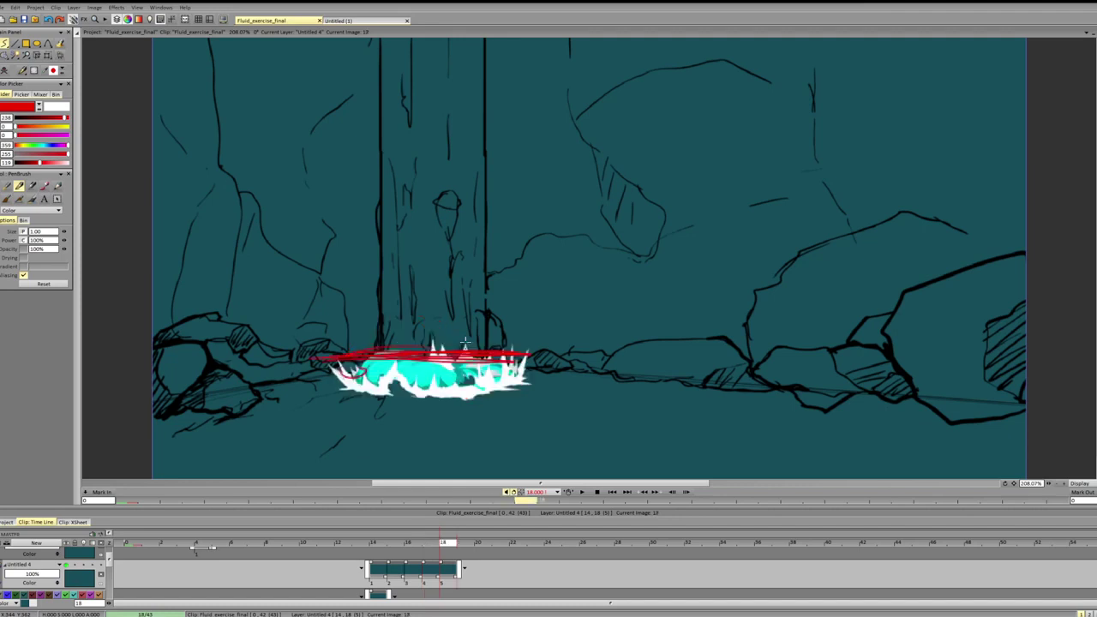
key("Left")
key("Right")
key("Right")
key("Right")
key("Right")
key("Right")
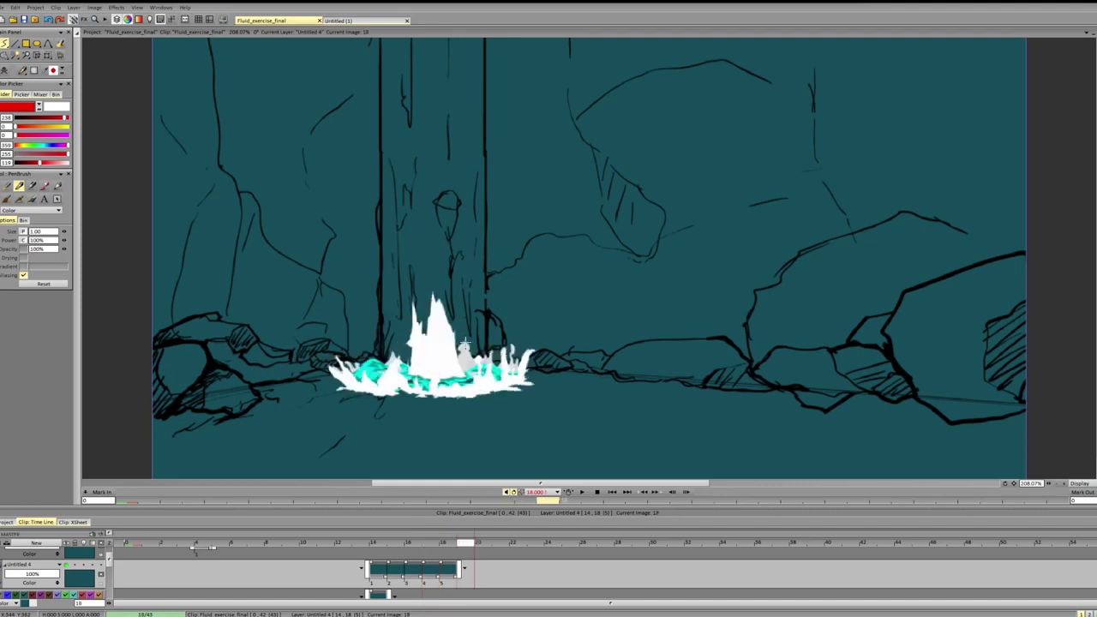
key("Left")
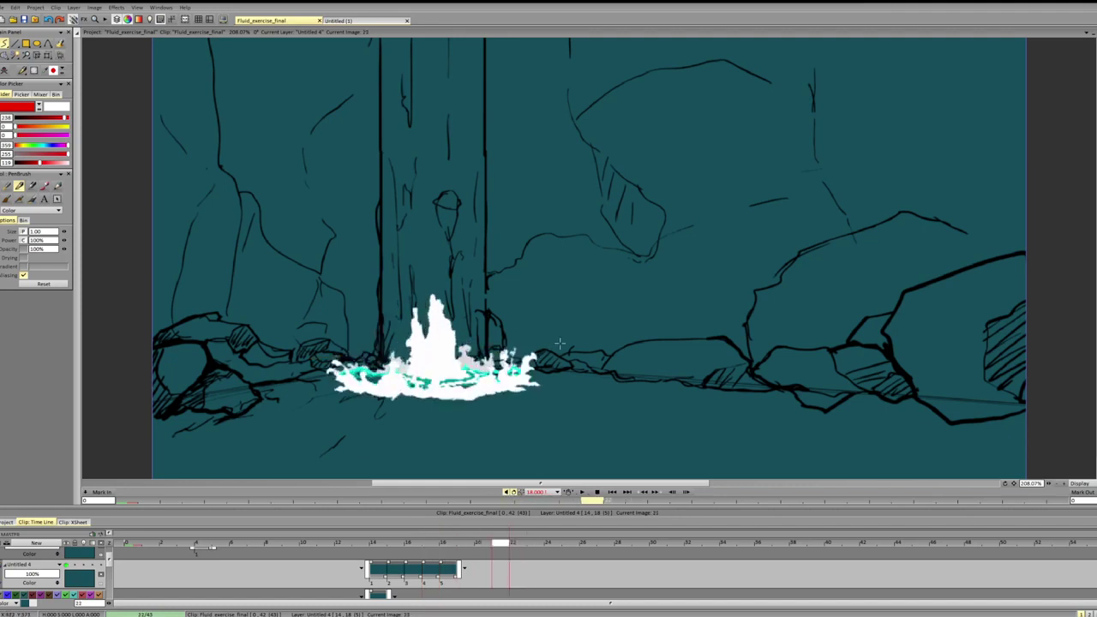
key("Left")
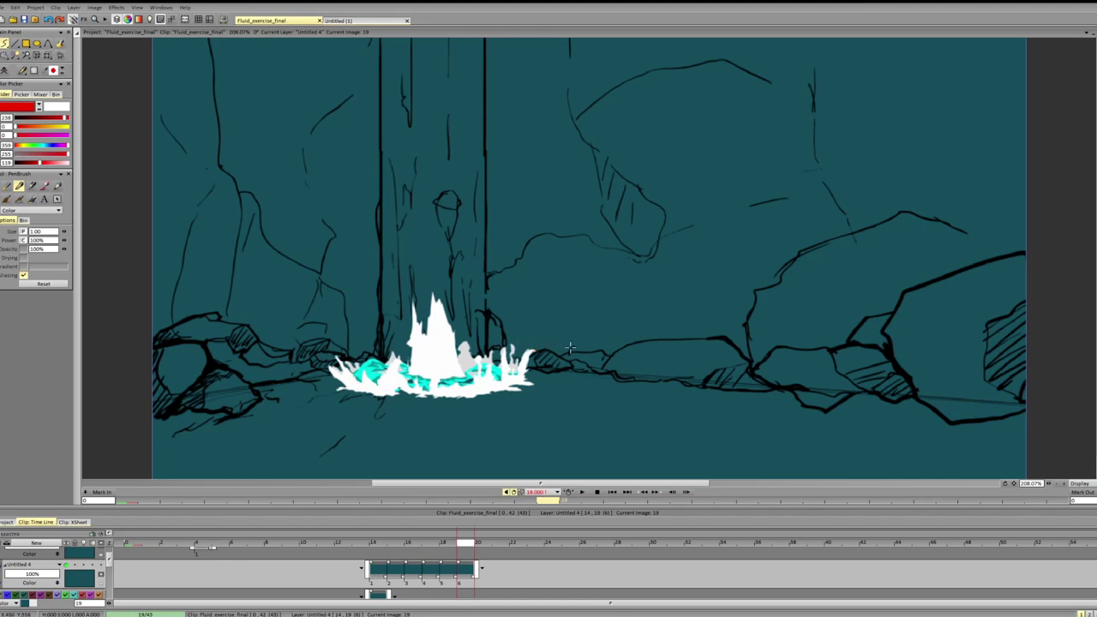
- Flip back and forth between frame 19 and the frames beyond 22 to study the column hanging before the second burst
key("Right")
key("Right")
key("Right")
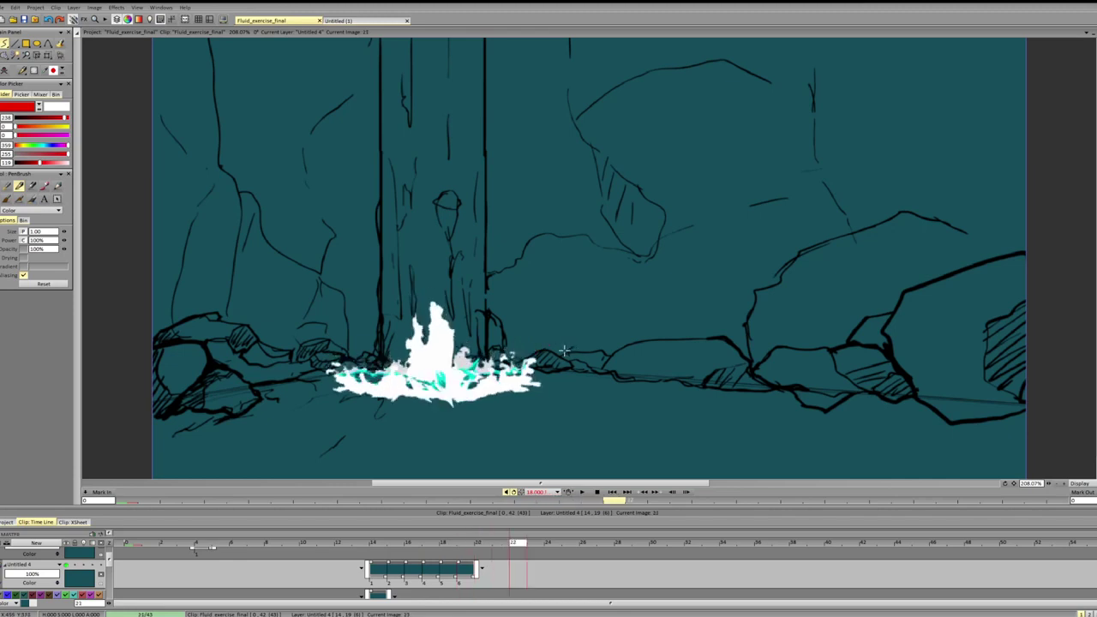
key("Right")
key("Right")
key("Left")
key("Left")
key("Left")
key("Left")
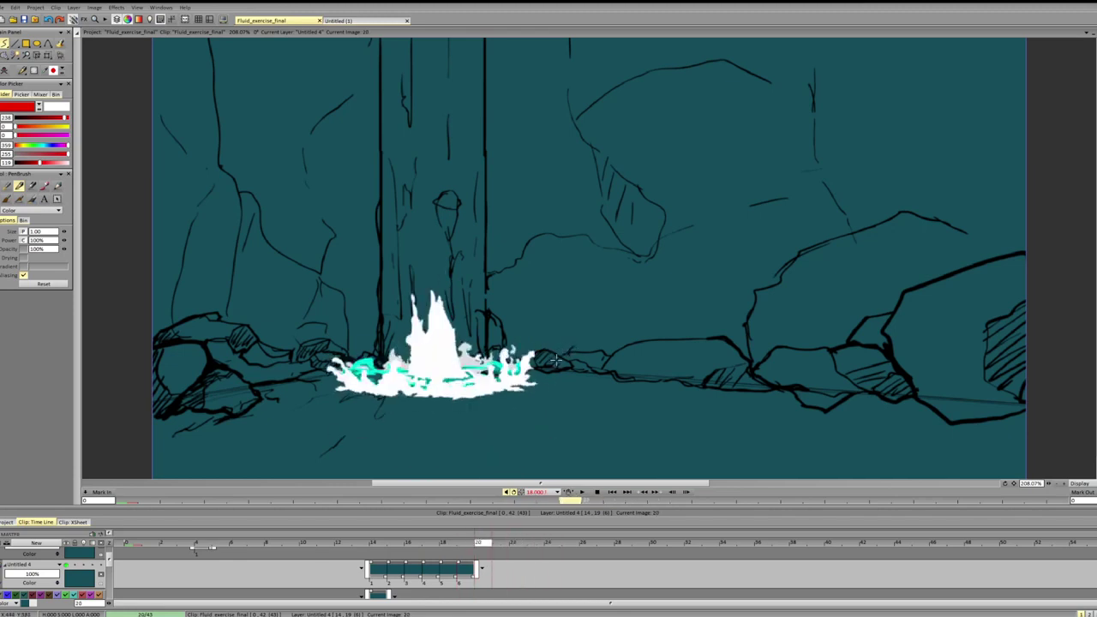
key("Right")
key("Right")
key("Right")
key("Left")
key("Left")
key("Left")
key("Left")
key("Left")
- Draw a red arrow pointing down at the column's peak on frame 19, and check it against frame 18
key("Right")
left_click_drag(469, 252, 444, 303)
left_click_drag(449, 286, 457, 296)
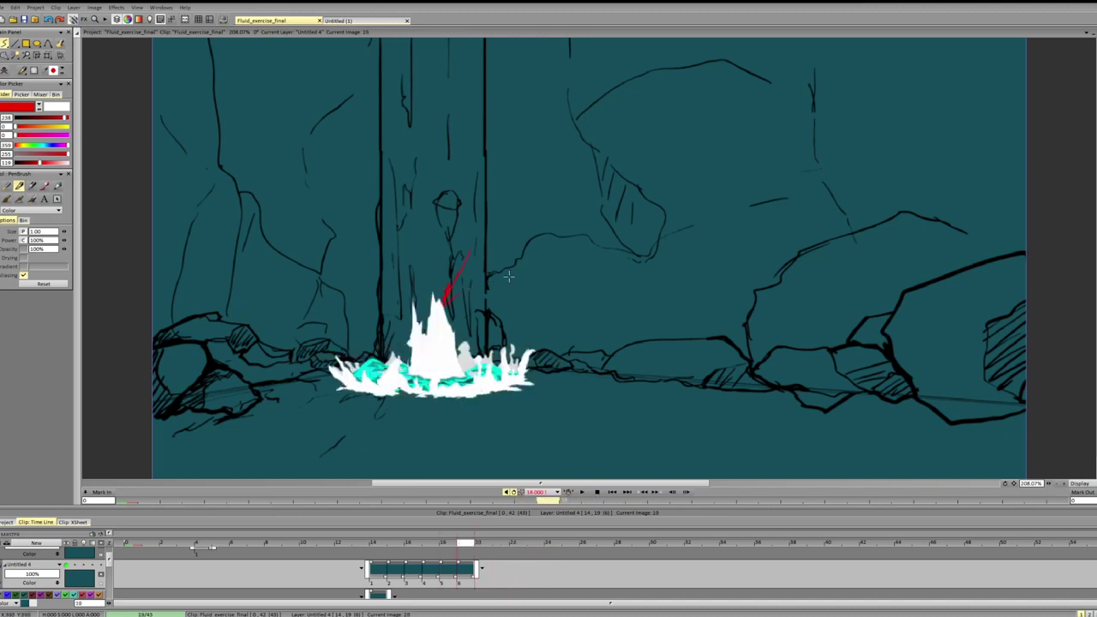
key("Left")
key("Right")
- Step on through frames 21 to 24 and back to 18 to examine how the column breaks into the new burst
key("Right")
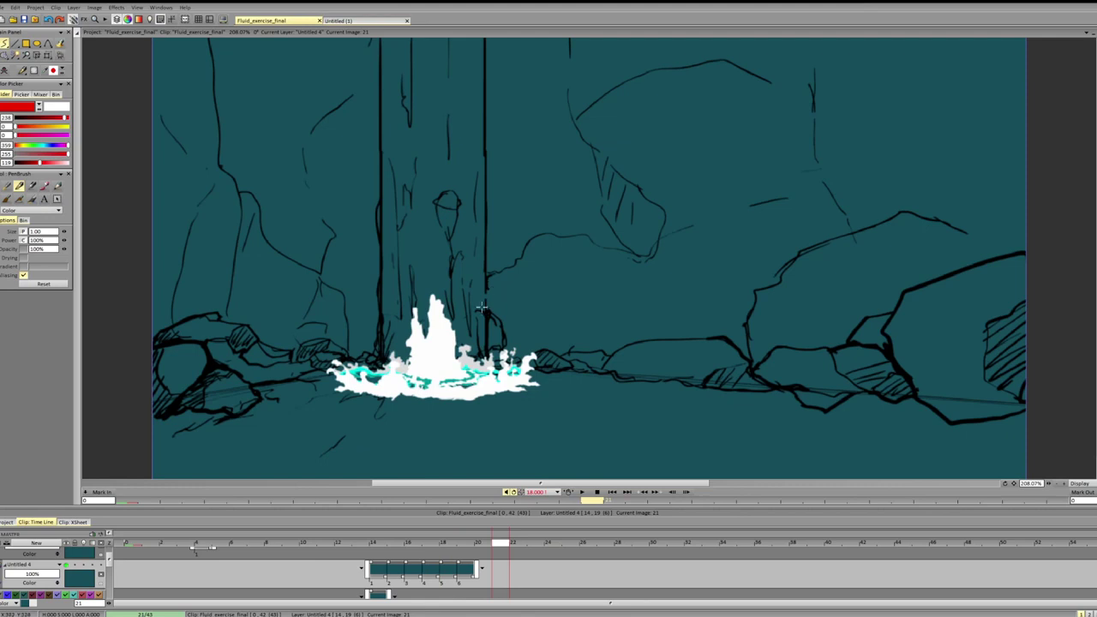
key("Right")
key("Right")
key("Right")
key("Left")
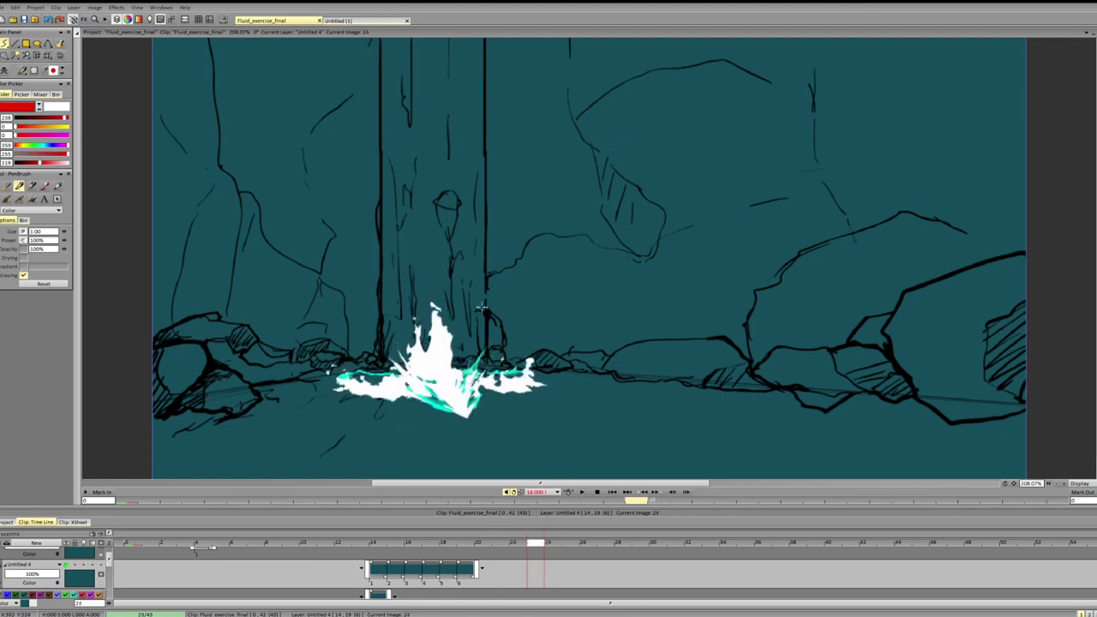
key("Left")
key("Left")
key("Left")
key("Left")
key("Left")
key("Left")
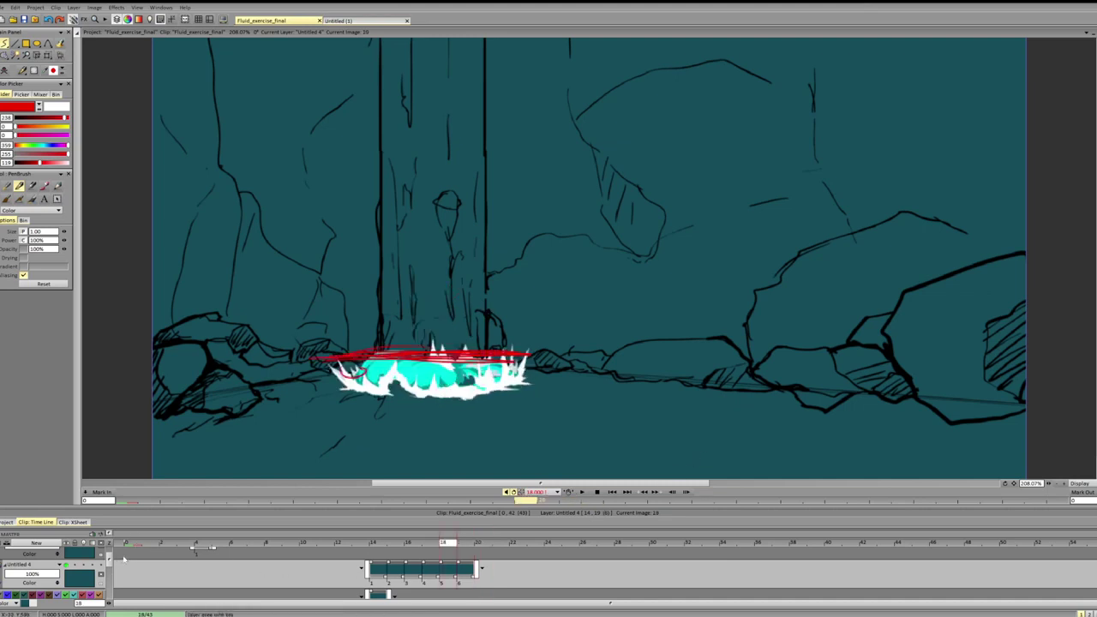
- Advance from frame 18 to 25 to view the spikes of the second burst shooting towards the foreground
left_click_drag(109, 558, 109, 563)
key("Right")
key("Right")
key("Right")
key("Right")
key("Right")
key("Right")
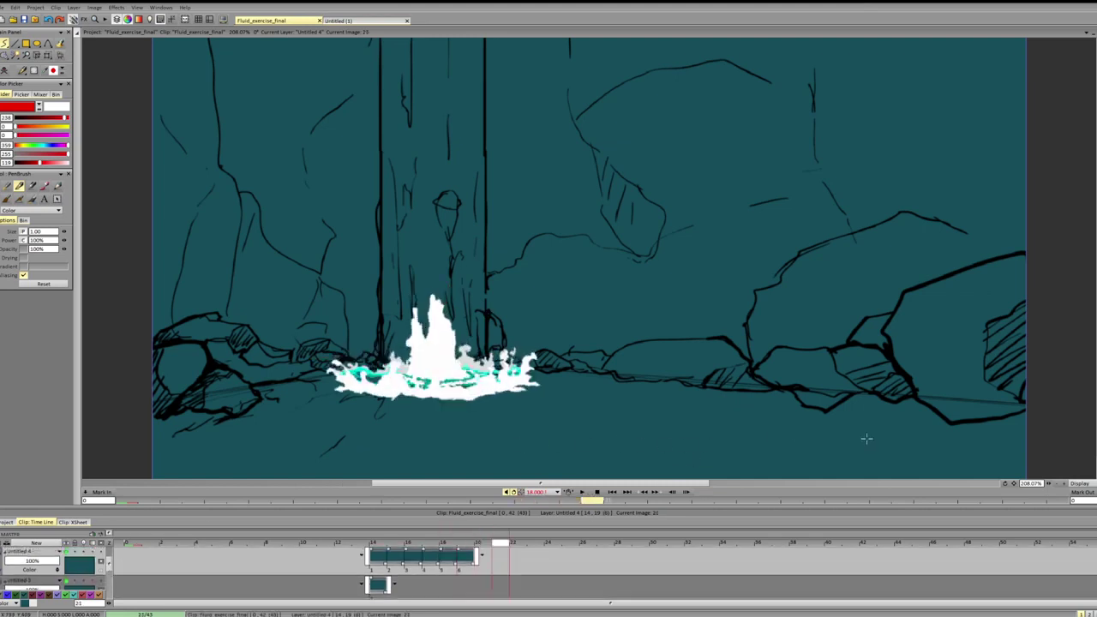
key("Right")
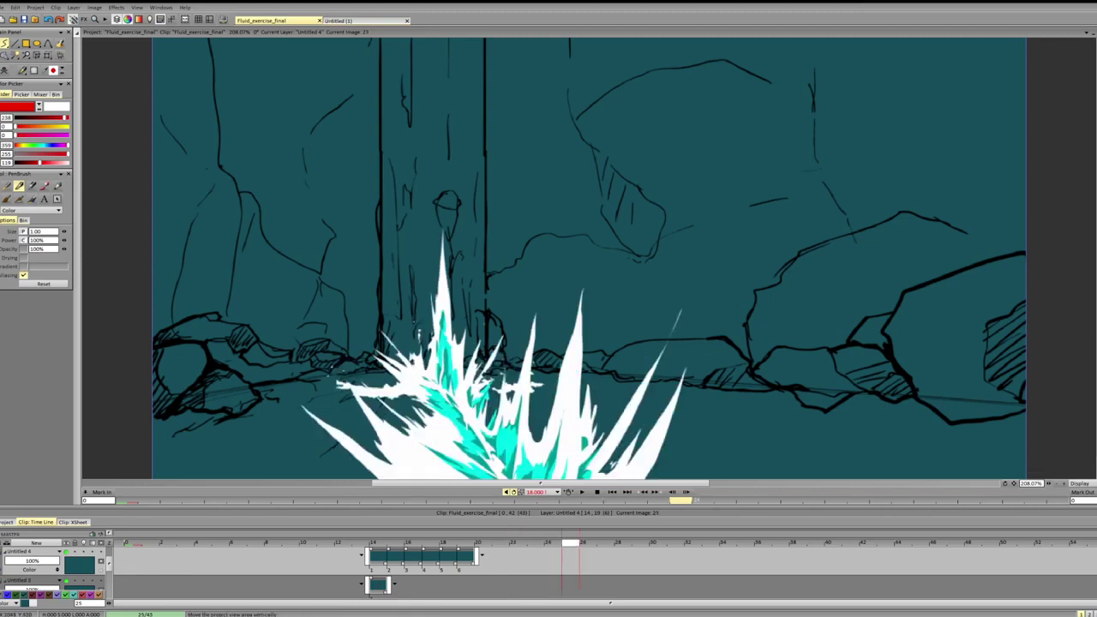
- Bring the whole lower picture into view and follow the burst forward to frame 31 to examine the curling waves
scroll(589, 257, "down", 2)
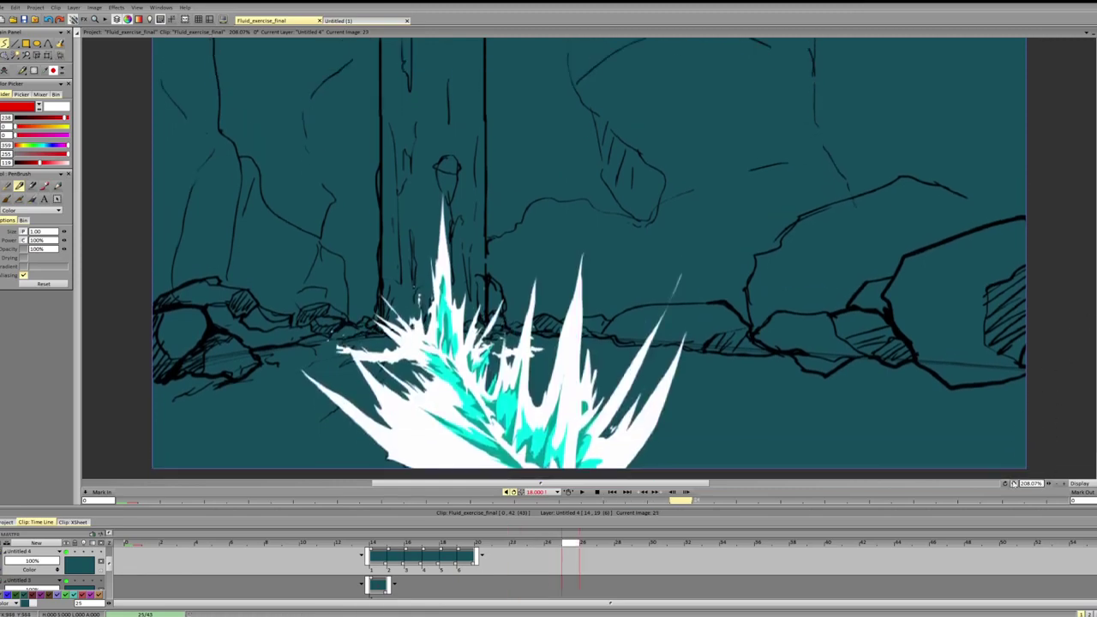
mouse_move(1049, 486)
left_mouse_down()
mouse_move(1026, 485)
mouse_move(1034, 486)
left_mouse_up()
key("Right")
key("Right")
key("Right")
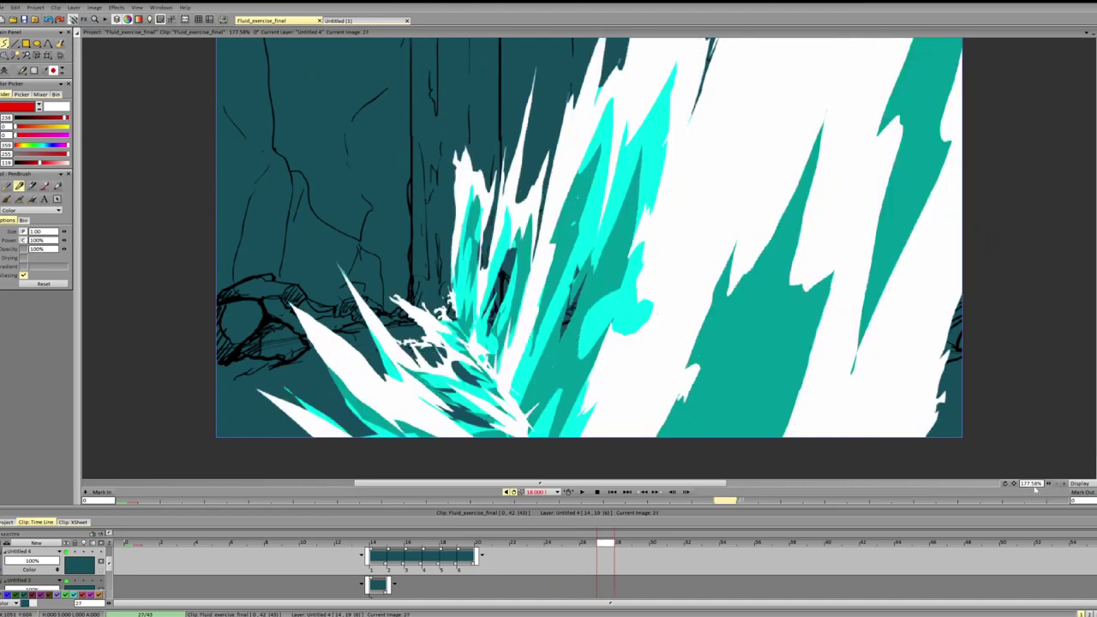
key("Right")
key("Right")
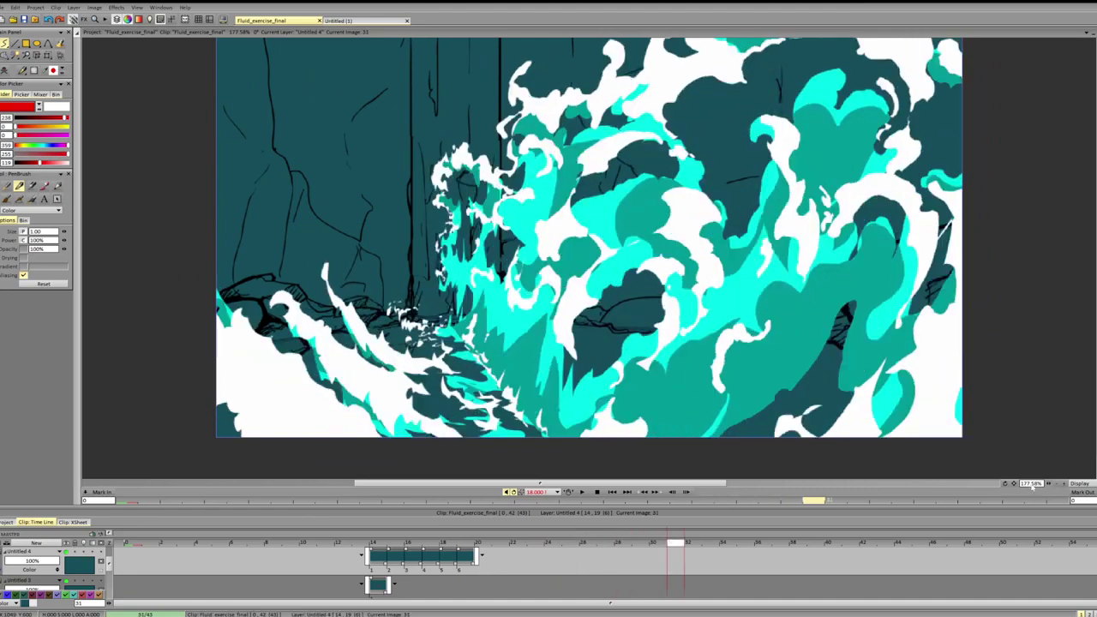
- Return from frame 31 to 24 and replay the burst up to frame 27 to study how the spikes grow
key("Left")
key("Left")
key("Left")
key("Left")
key("Left")
key("Left")
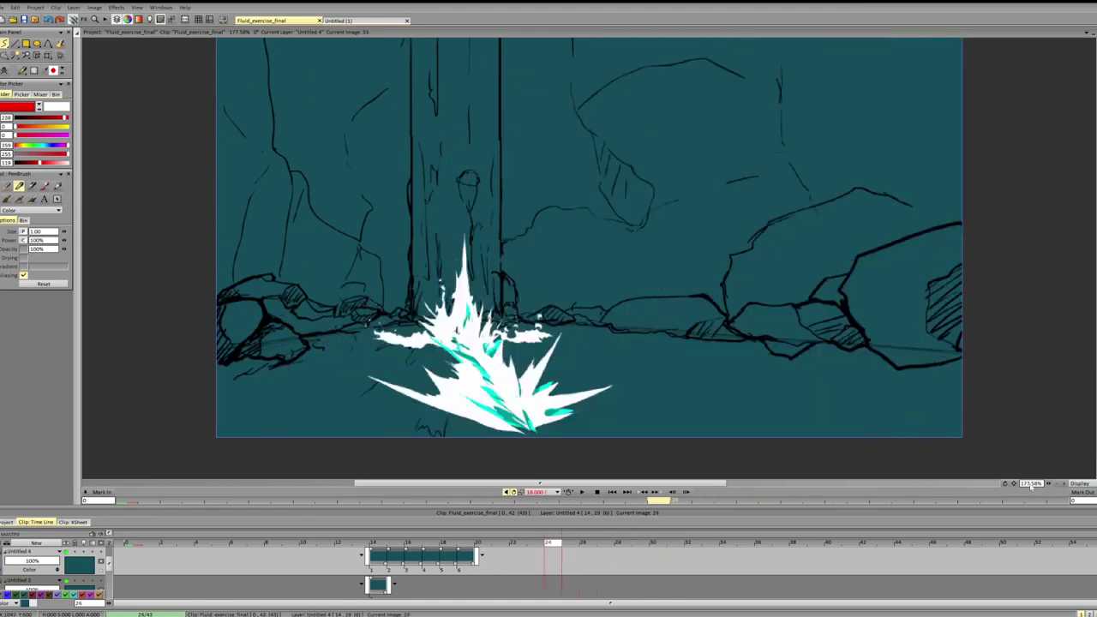
key("Right")
key("Right")
key("Right")
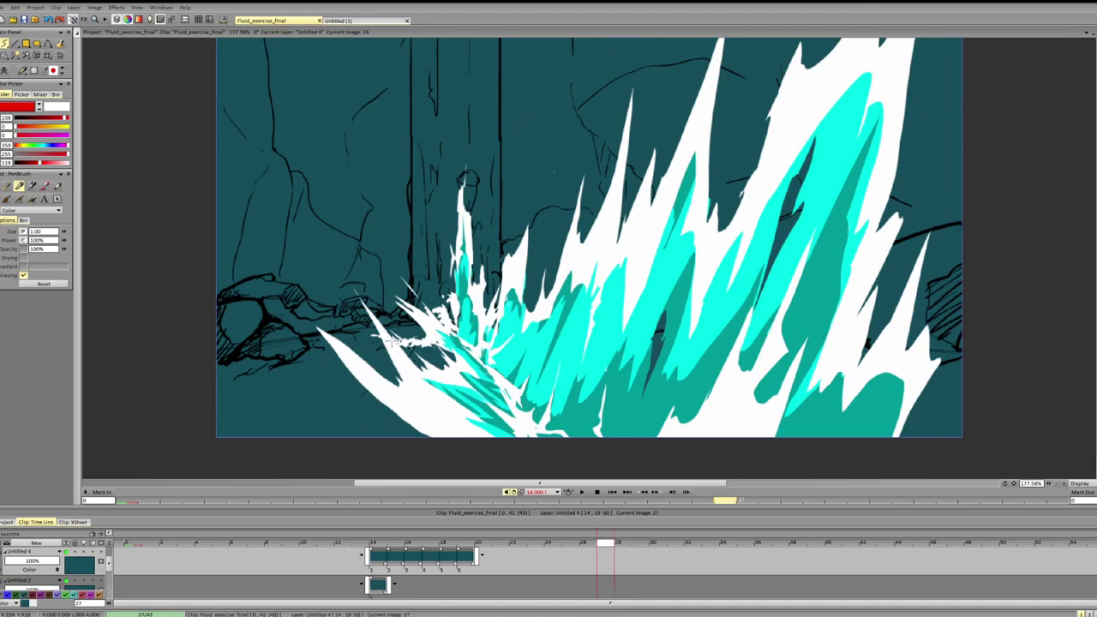
- Draw red perspective guide lines on frame 28 along the spike tips at the rocks and across the tall upper crests
key("Right")
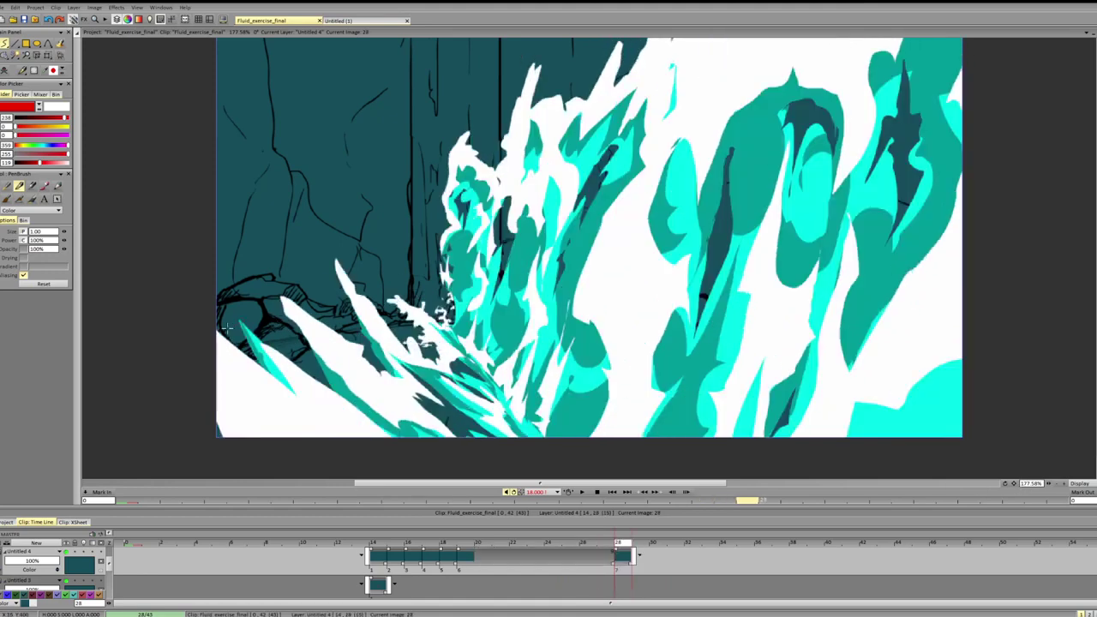
left_click_drag(221, 324, 342, 272)
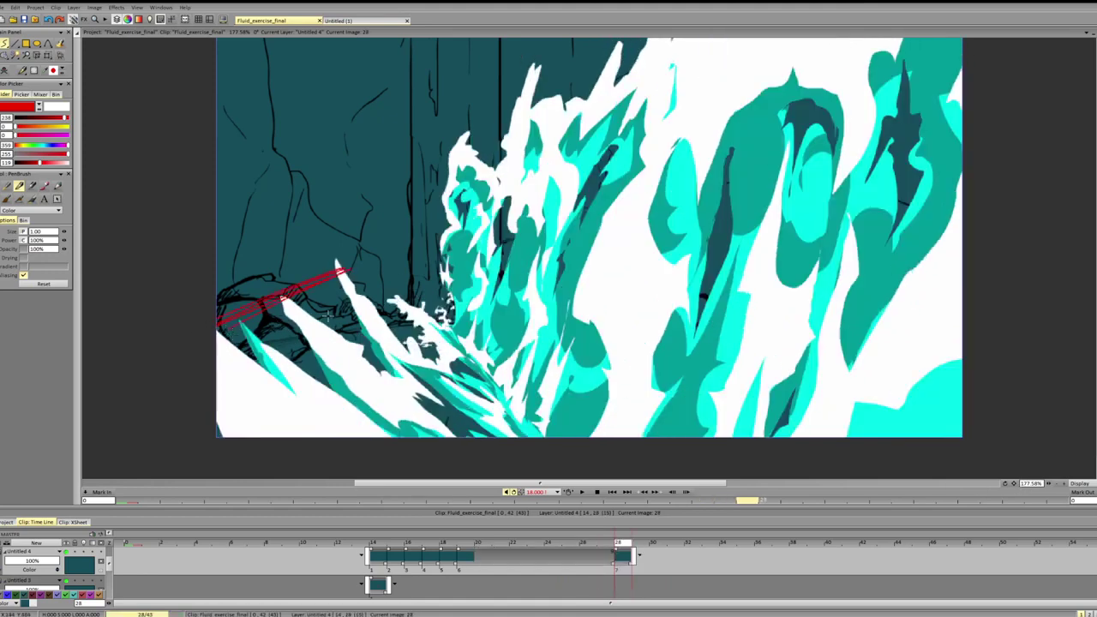
left_click_drag(509, 123, 706, 49)
- Follow the curling waves from frame 28 to 37 and back to 33 to examine how they break apart
key("Right")
key("Right")
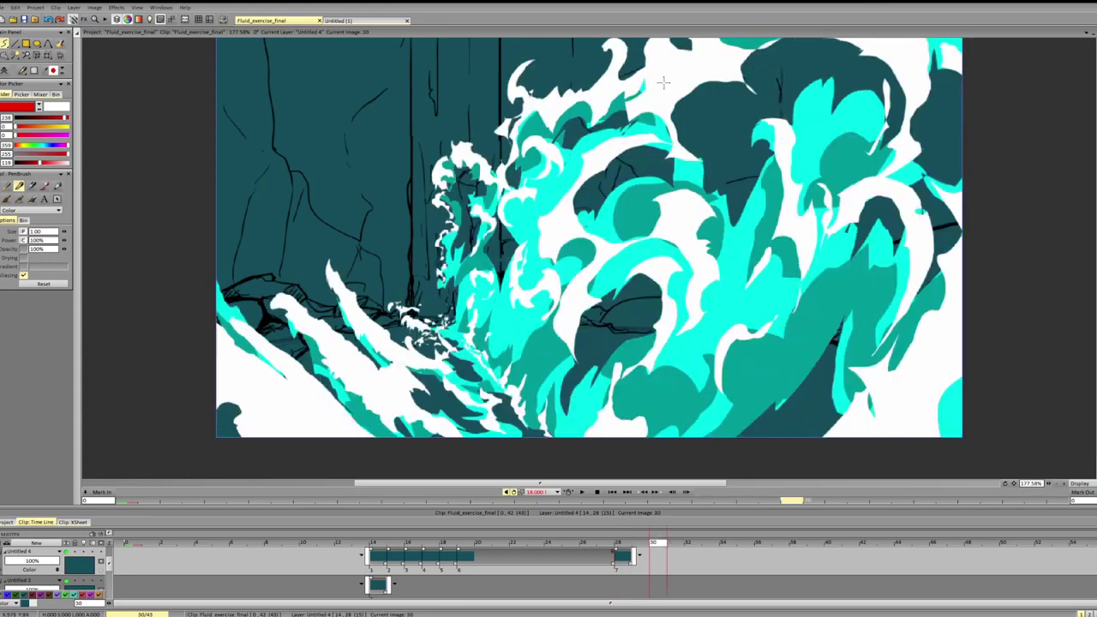
key("Right")
key("Right")
key("Right")
key("Right")
key("Right")
key("Right")
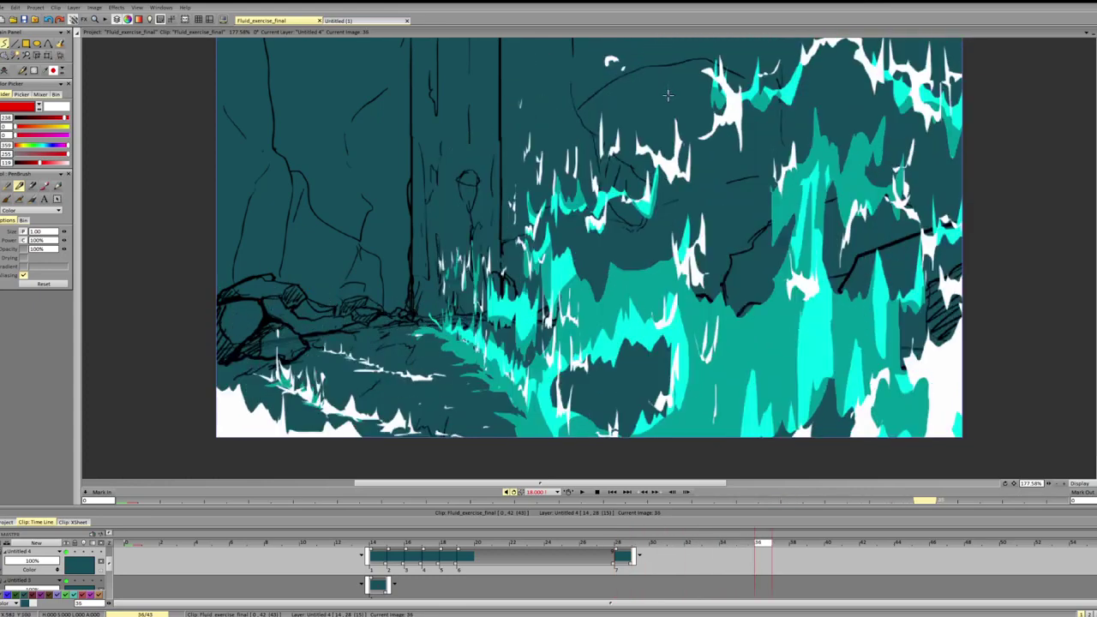
key("Right")
key("Left")
key("Left")
key("Right")
key("Left")
key("Left")
key("Left")
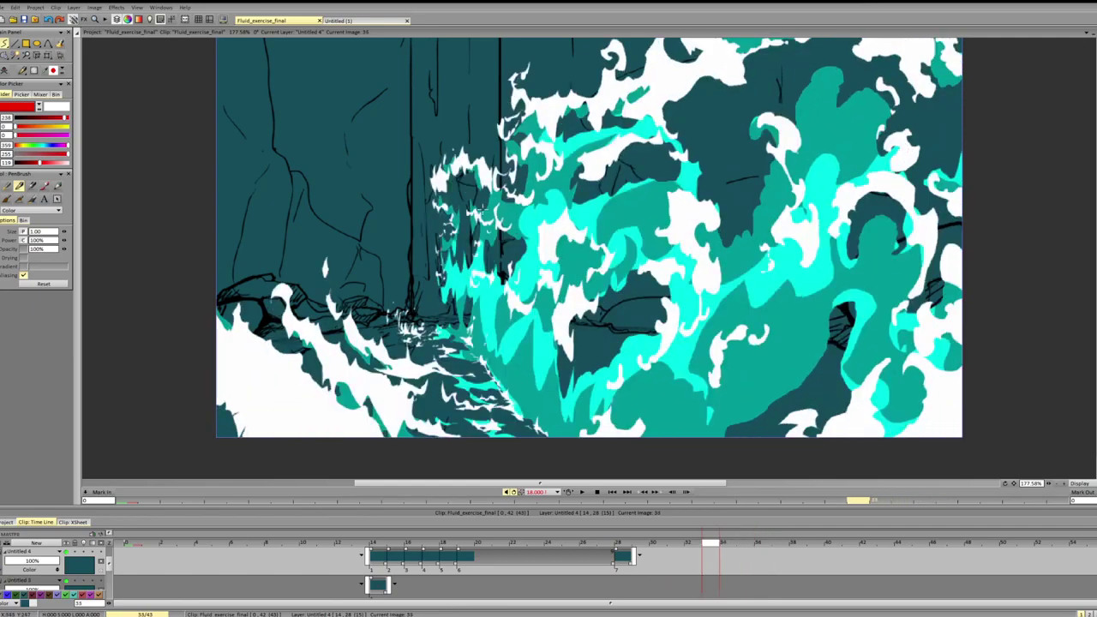
- Flip from frame 33 past 37 and back to 33 to compare the full waves with the falling droplets
key("Right")
key("Right")
key("Right")
key("Right")
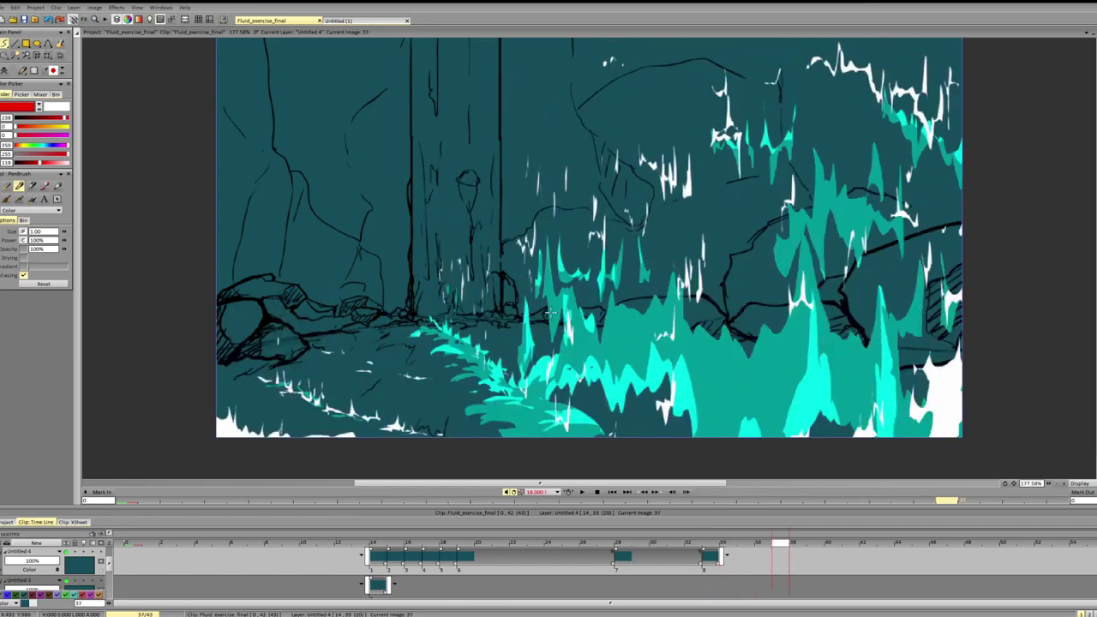
key("Right")
key("Right")
key("Left")
key("Left")
key("Left")
key("Left")
key("Left")
key("Left")
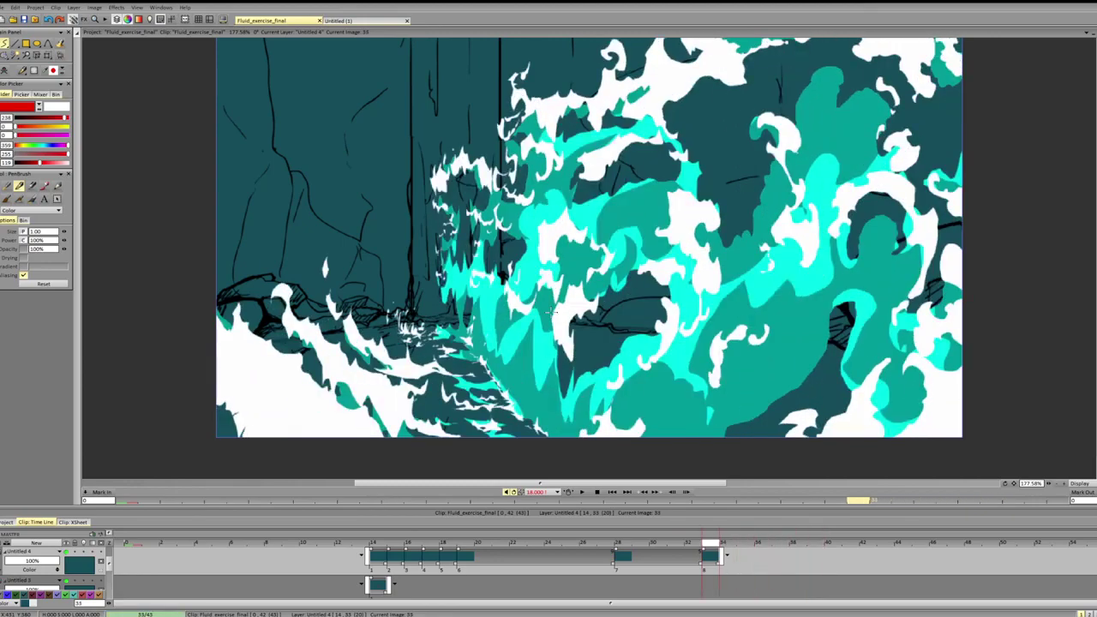
- Step back through the splash animation from frame 33 to frame 25 to examine how the water burst develops
key("Left")
key("Right")
key("Left")
key("Left")
key("Left")
key("Left")
key("Left")
key("Left")
key("Left")
key("Left")
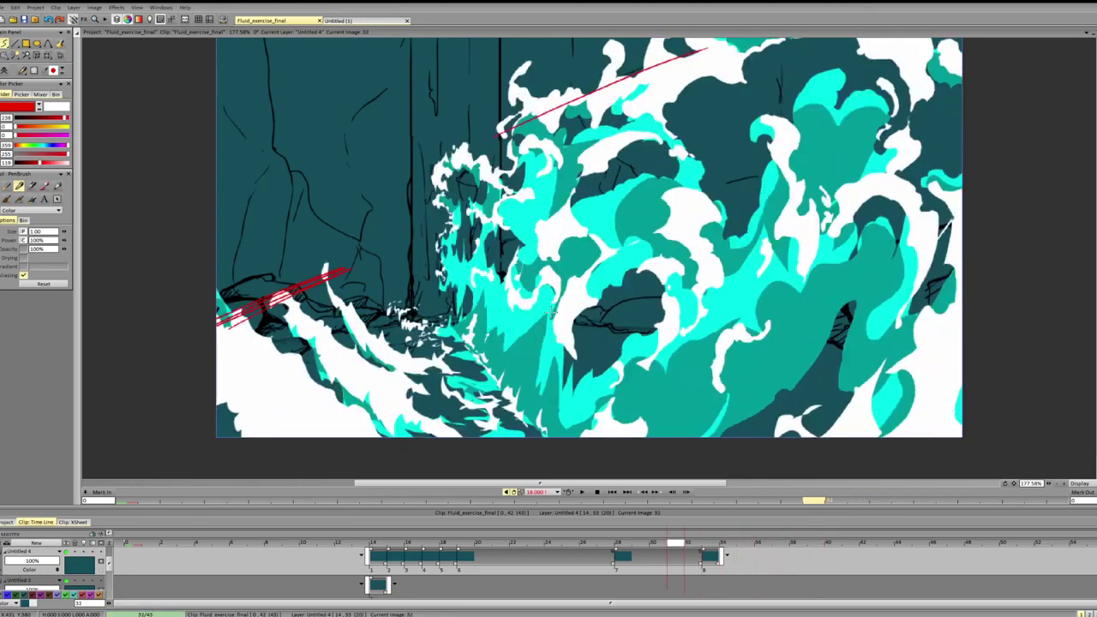
key("Left")
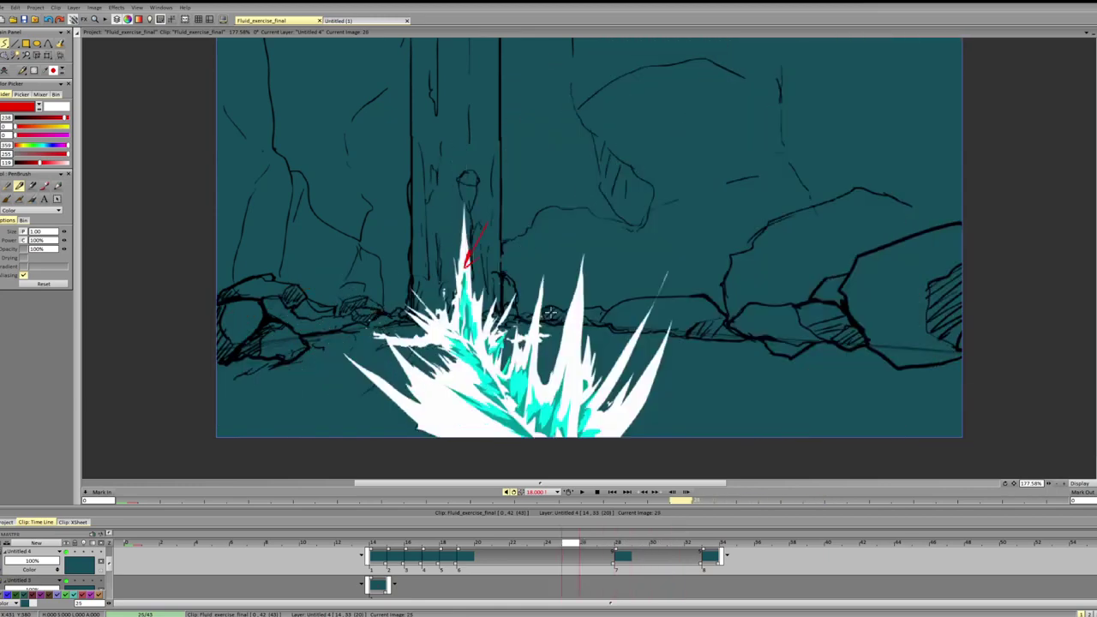
- Flip back and forth through the initial spikes around frames 25 to 28 to compare the burst's shapes
key("Right")
key("Right")
key("Right")
key("Right")
key("Left")
key("Left")
key("Left")
key("Left")
key("Left")
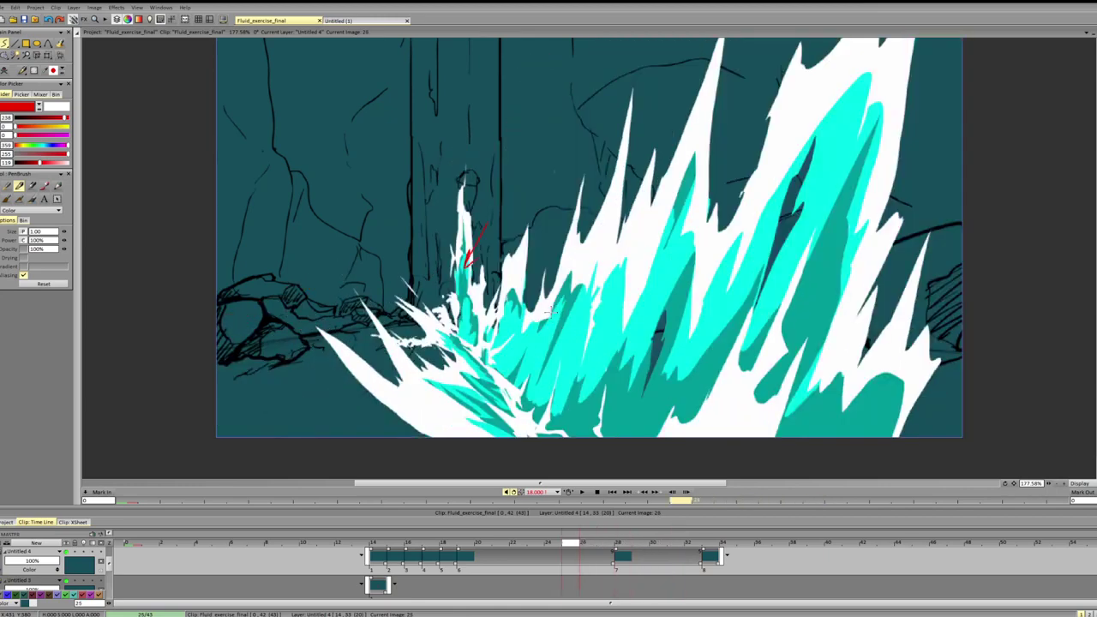
- Step forward through the splash to frame 35 to examine how the spikes turn into curls and break apart
key("Right")
key("Right")
key("Right")
key("Right")
key("Right")
key("Right")
key("Right")
key("Right")
key("Right")
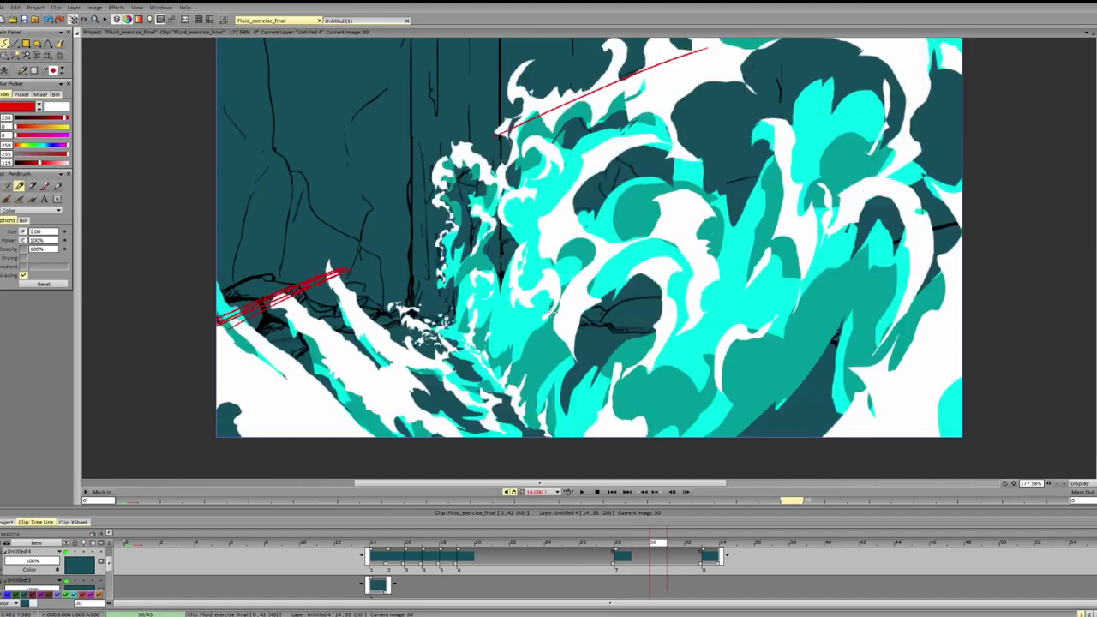
key("Right")
key("Right")
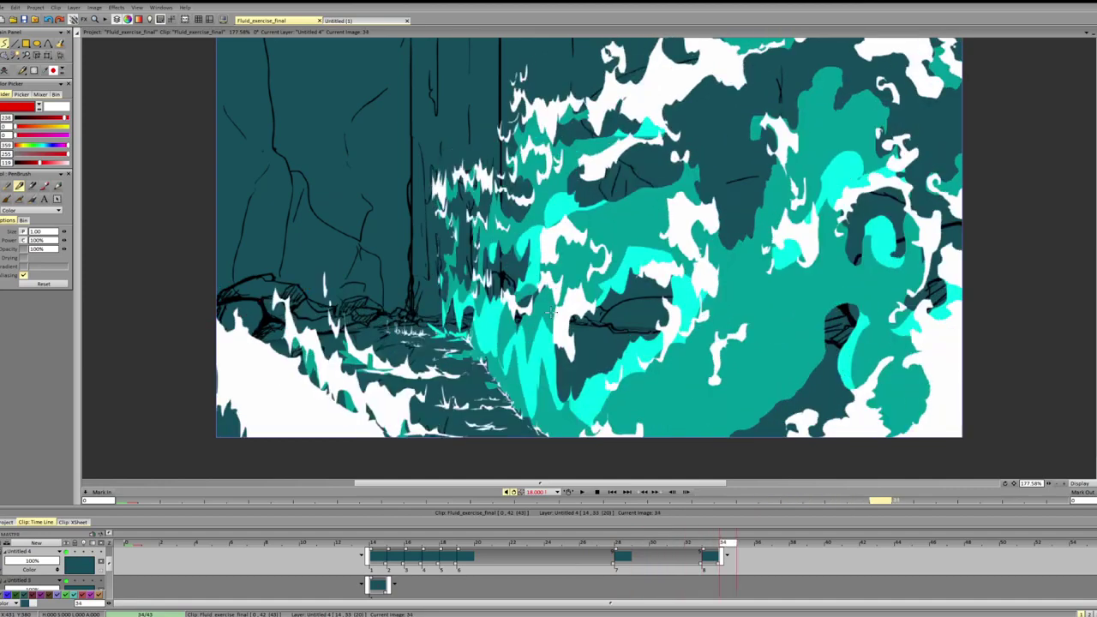
key("Right")
key("Right")
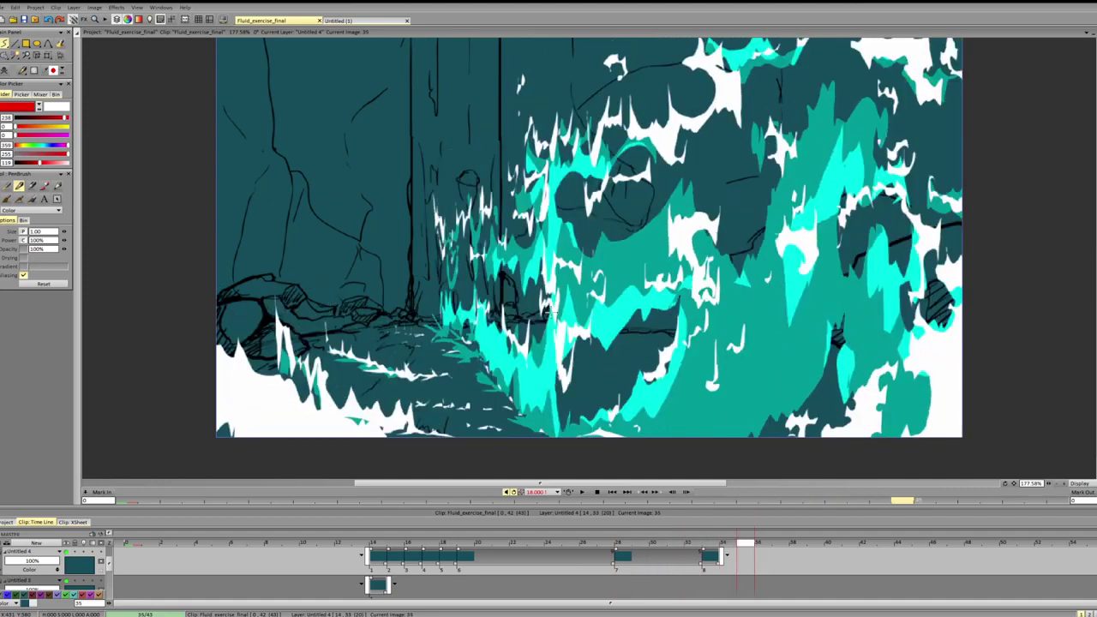
- Examine the dissipating water frame by frame between frames 34 and 40
key("Left")
key("Left")
key("Left")
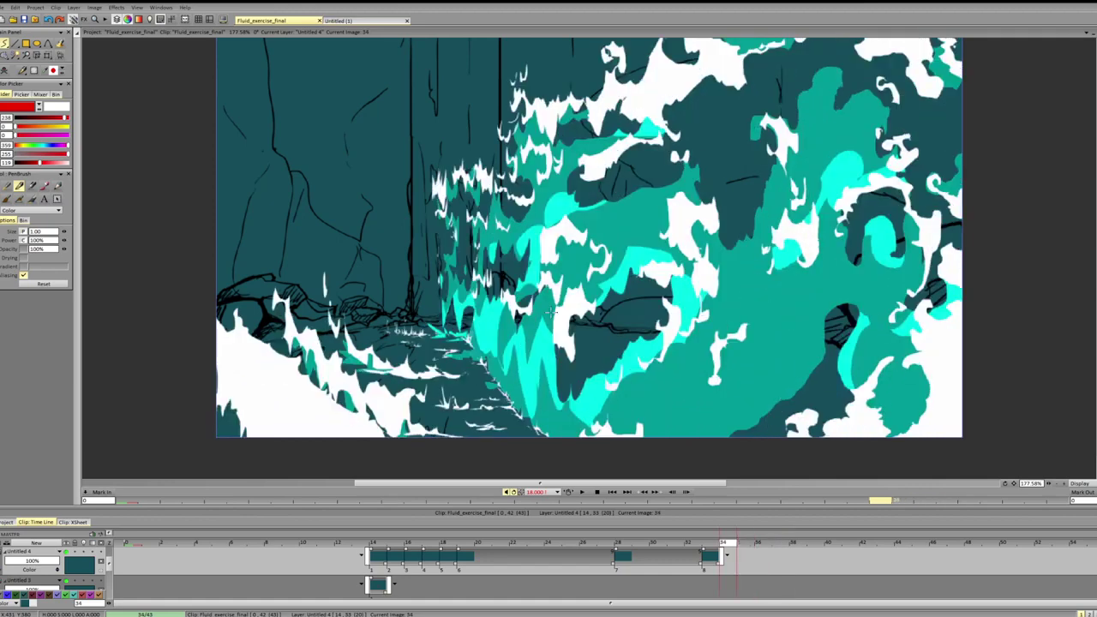
key("Right")
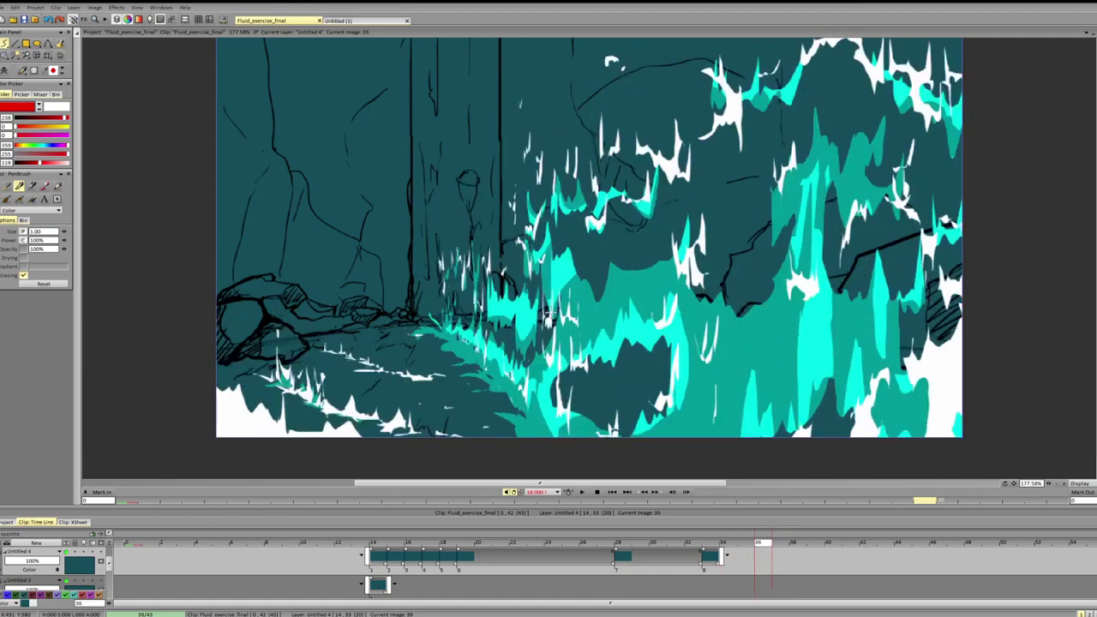
key("Right")
key("Right")
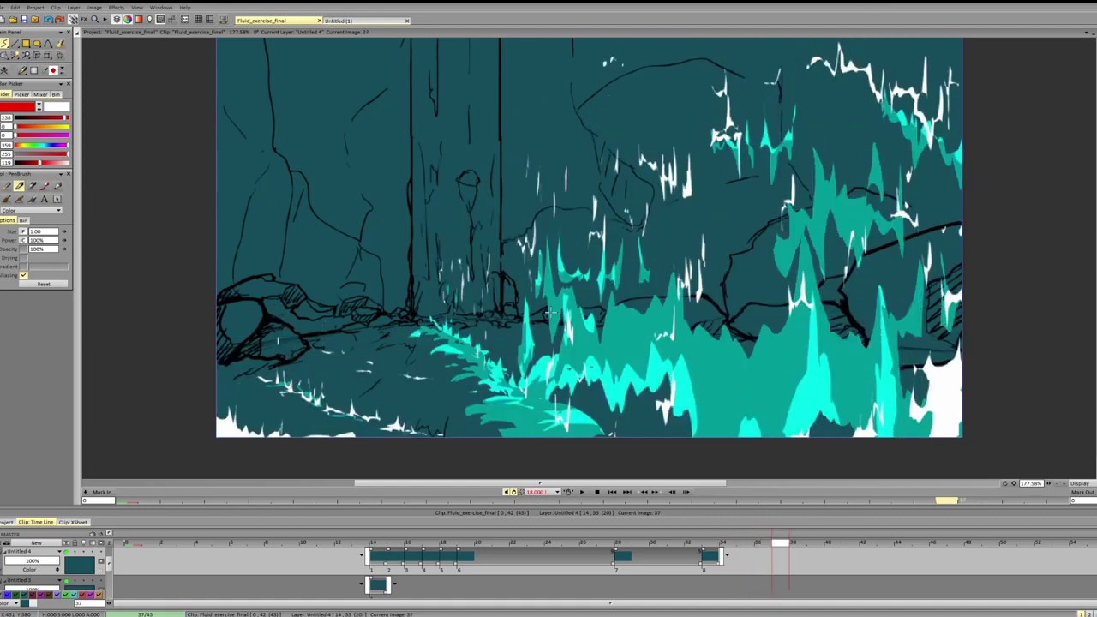
key("Right")
key("Right")
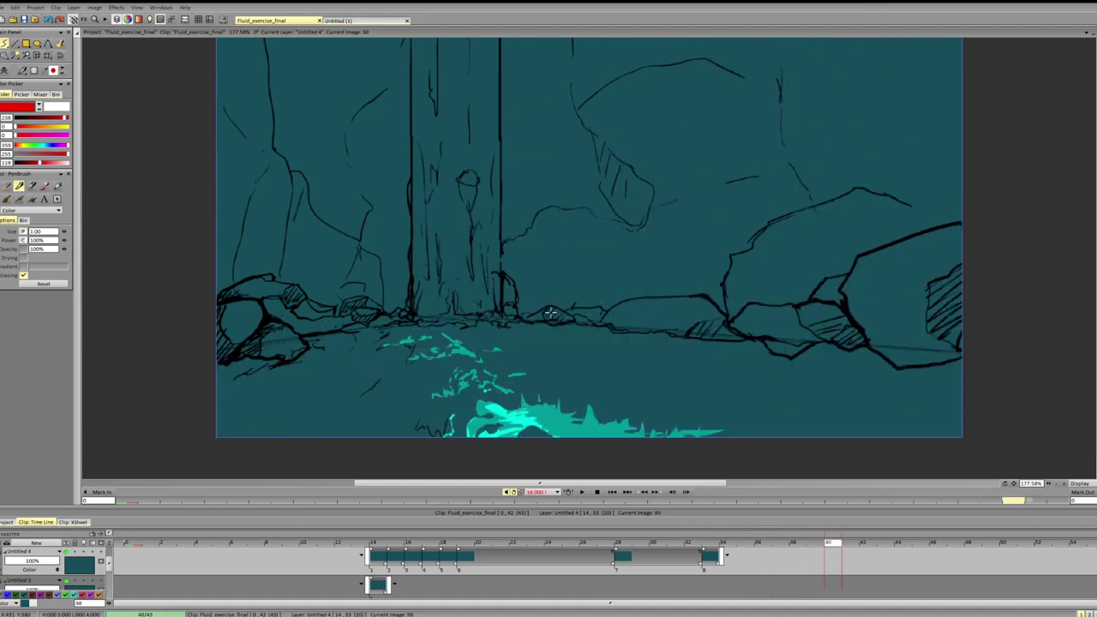
key("Left")
key("Left")
key("Right")
key("Right")
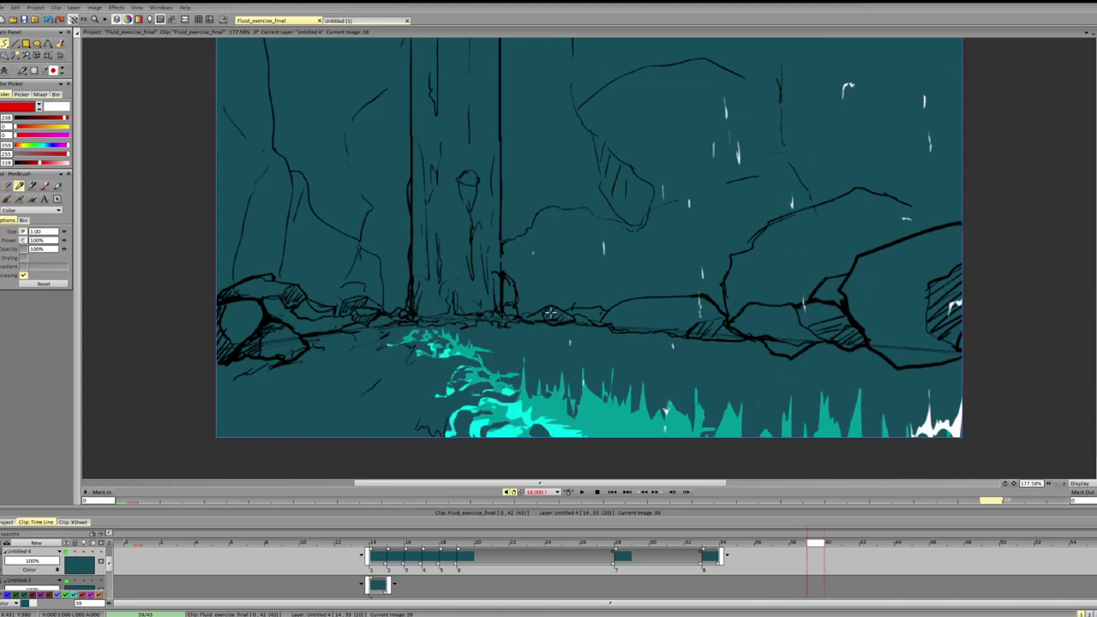
- Step back from the settling water at frame 39 to the spiky burst at frame 26, examining each shape
key("Left")
key("Left")
key("Left")
key("Left")
key("Left")
key("Left")
key("Left")
key("Left")
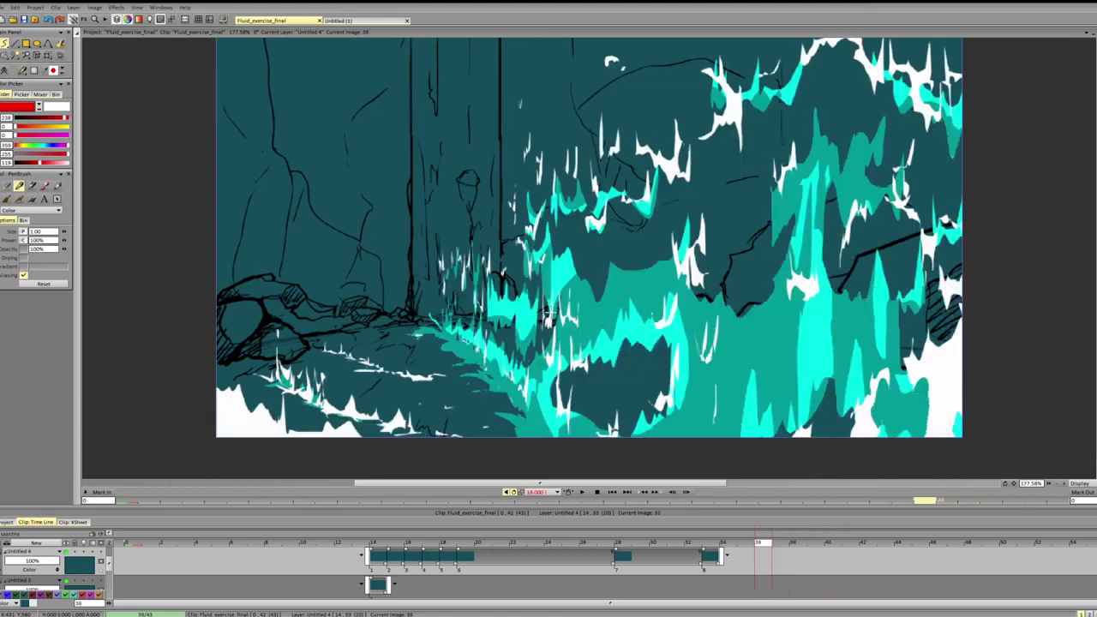
key("Left")
key("Left")
key("Left")
key("Left")
key("Left")
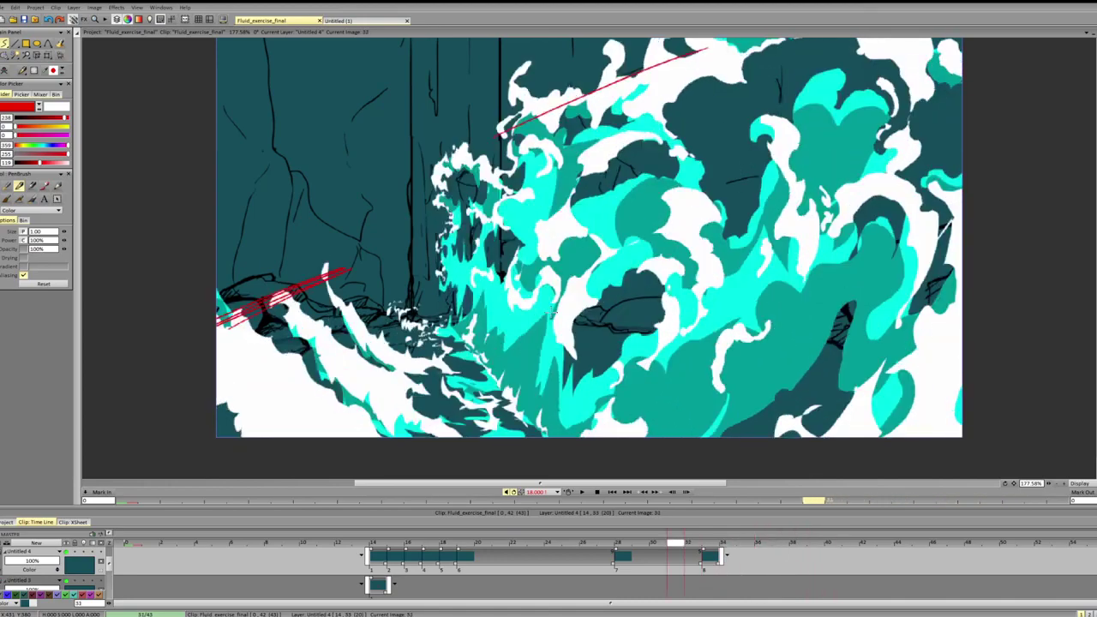
key("Left")
key("Left")
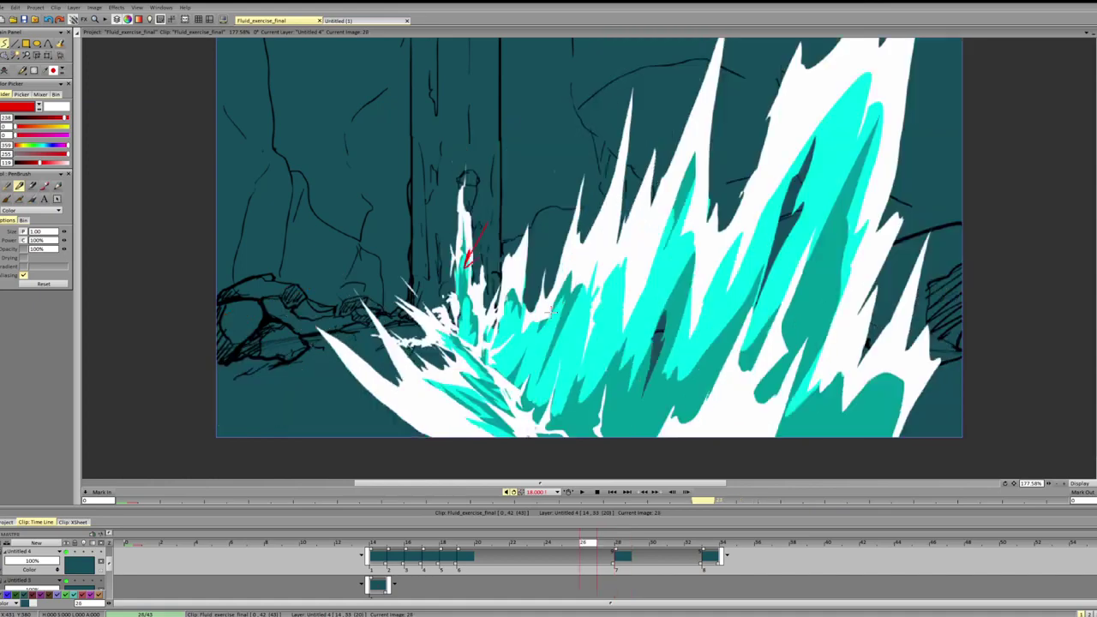
- Compare the spiky burst at frame 26 with the curling wave shapes up to frame 31
key("Right")
key("Right")
key("Right")
key("Right")
key("Right")
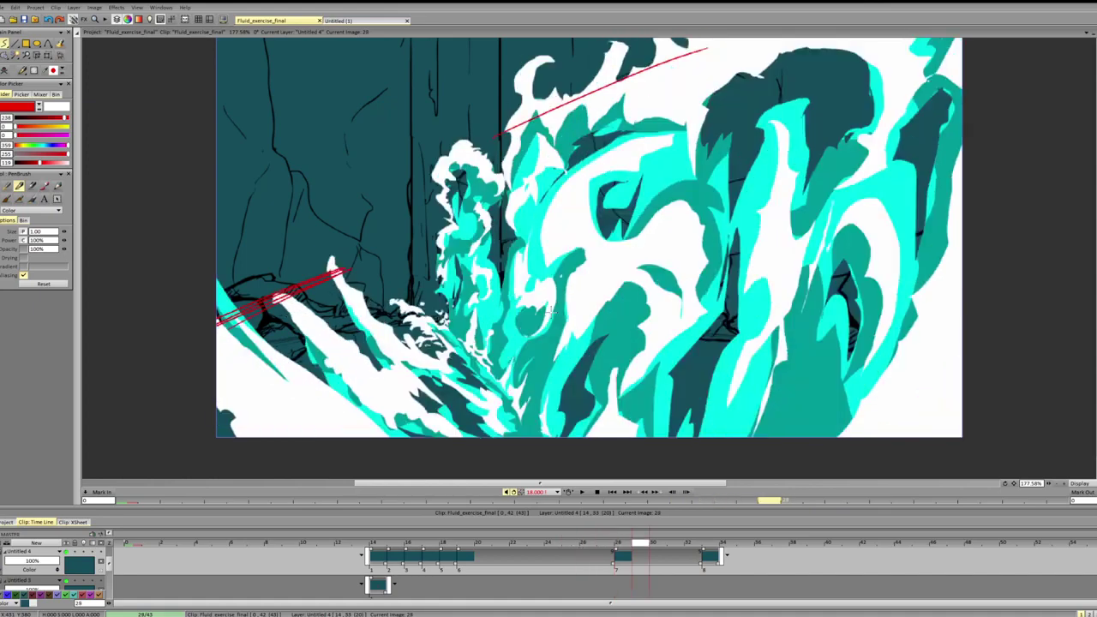
key("Right")
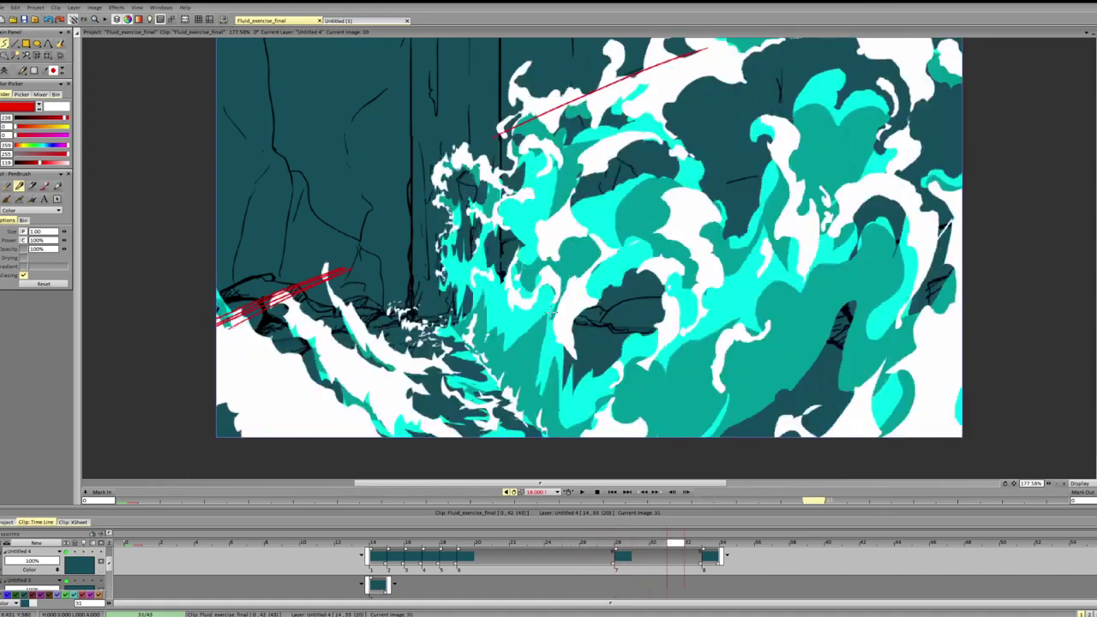
key("Left")
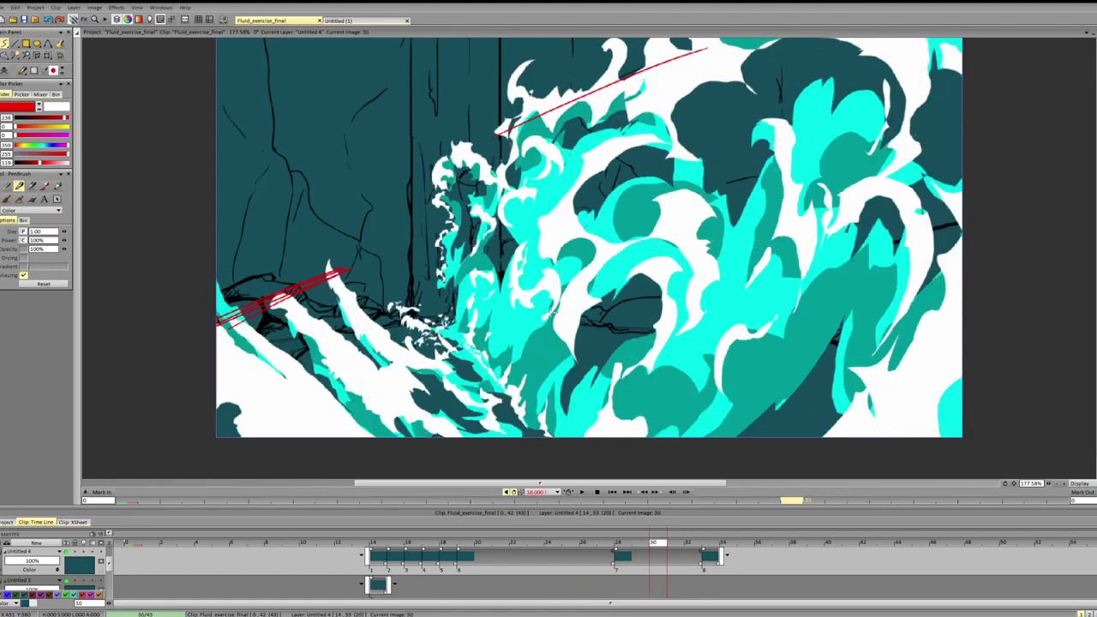
key("Left")
key("Left")
key("Left")
key("Left")
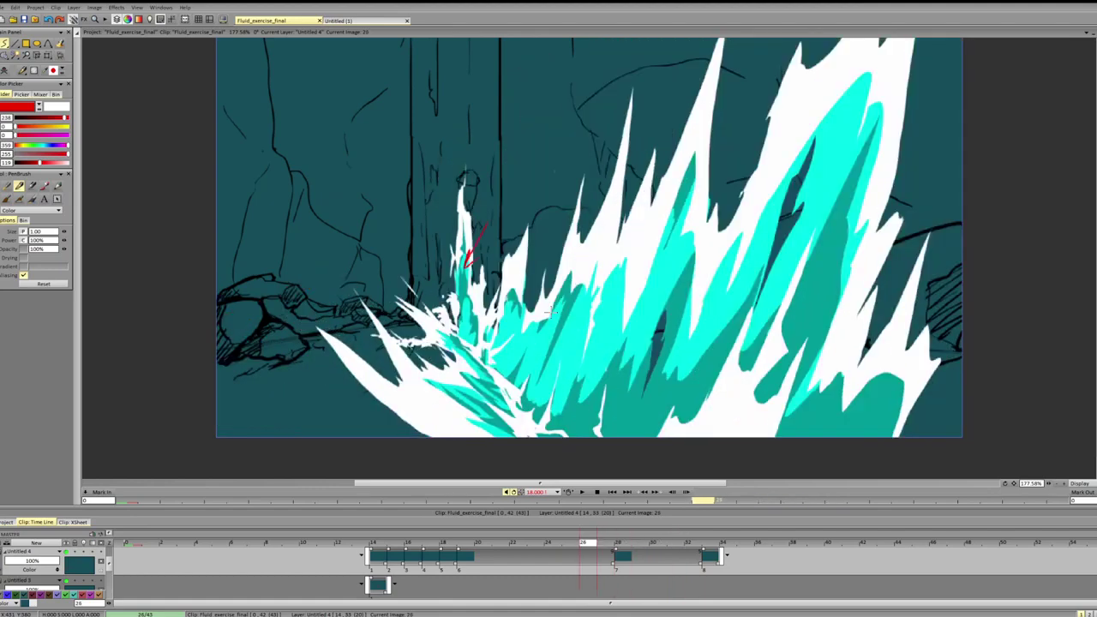
key("Left")
- Step forward from frame 27 past frame 33, rechecking the transition from sharp spikes to curls around frame 28
key("Right")
key("Right")
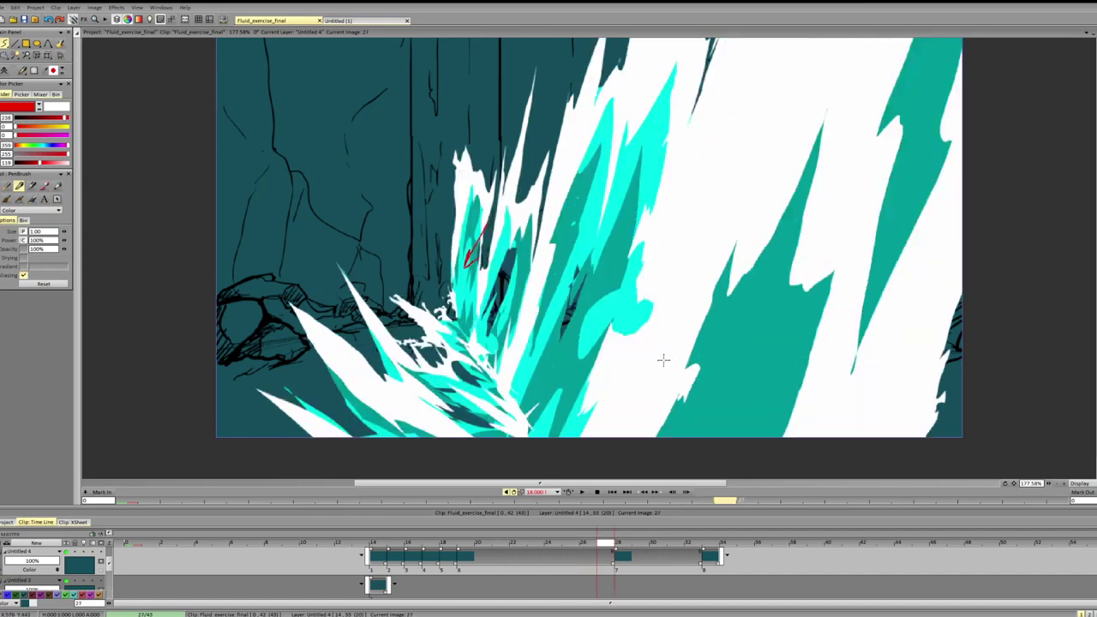
key("Right")
key("Right")
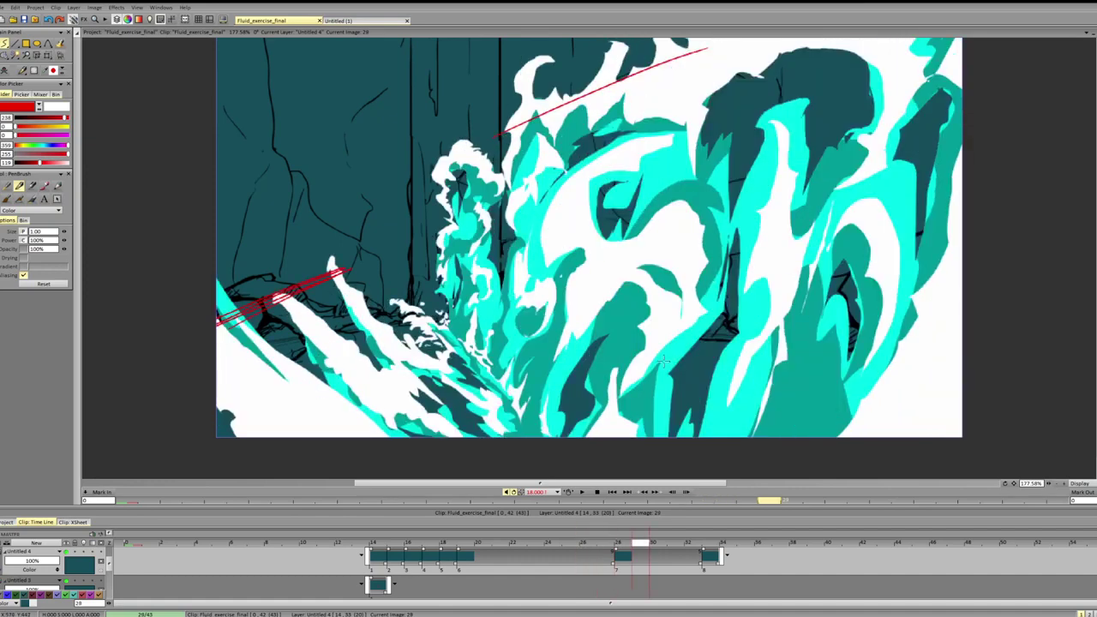
key("Right")
key("Left")
key("Left")
key("Left")
key("Right")
key("Right")
key("Right")
key("Right")
key("Right")
key("Right")
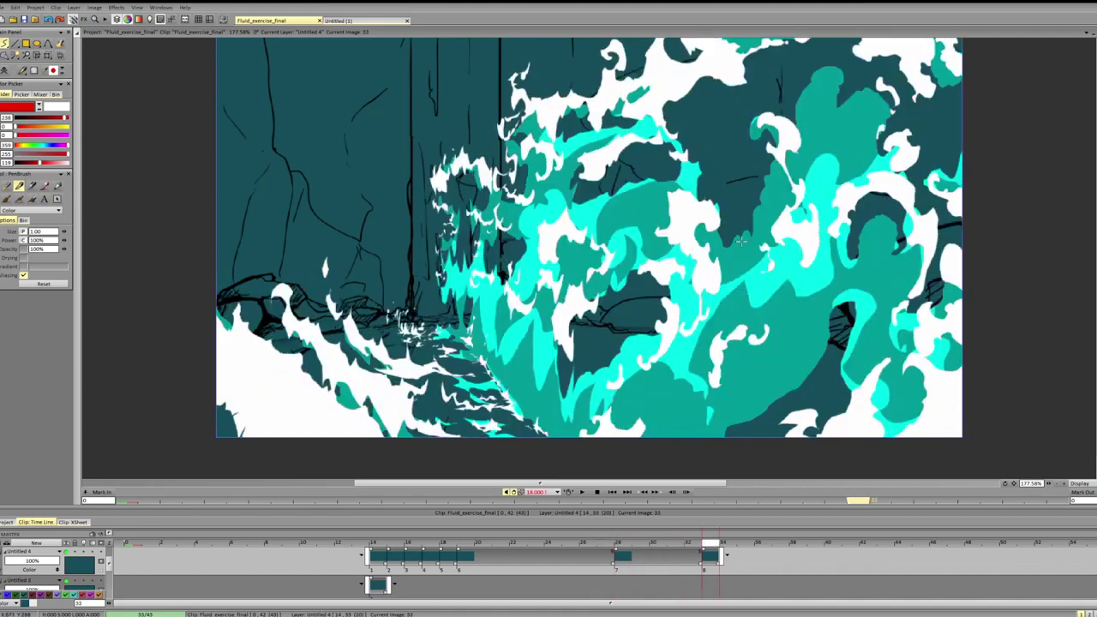
key("Right")
key("Right")
- Step back to frame 28 and compare its splash shapes with those on frames 27 and 29
key("Left")
key("Left")
key("Left")
key("Left")
key("Left")
key("Left")
key("Left")
key("Left")
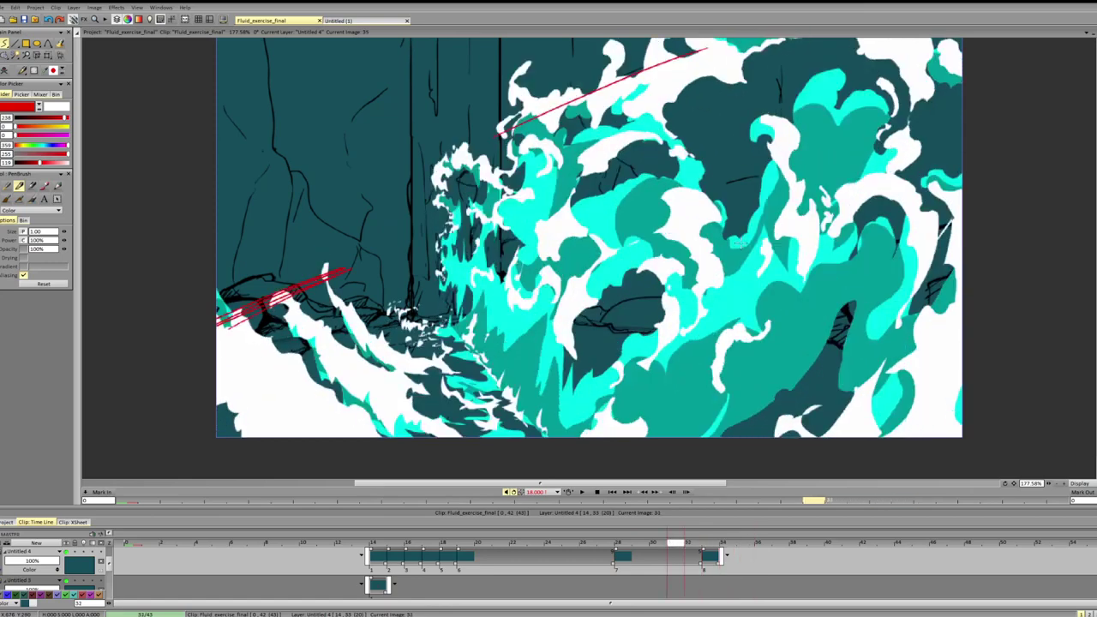
key("Right")
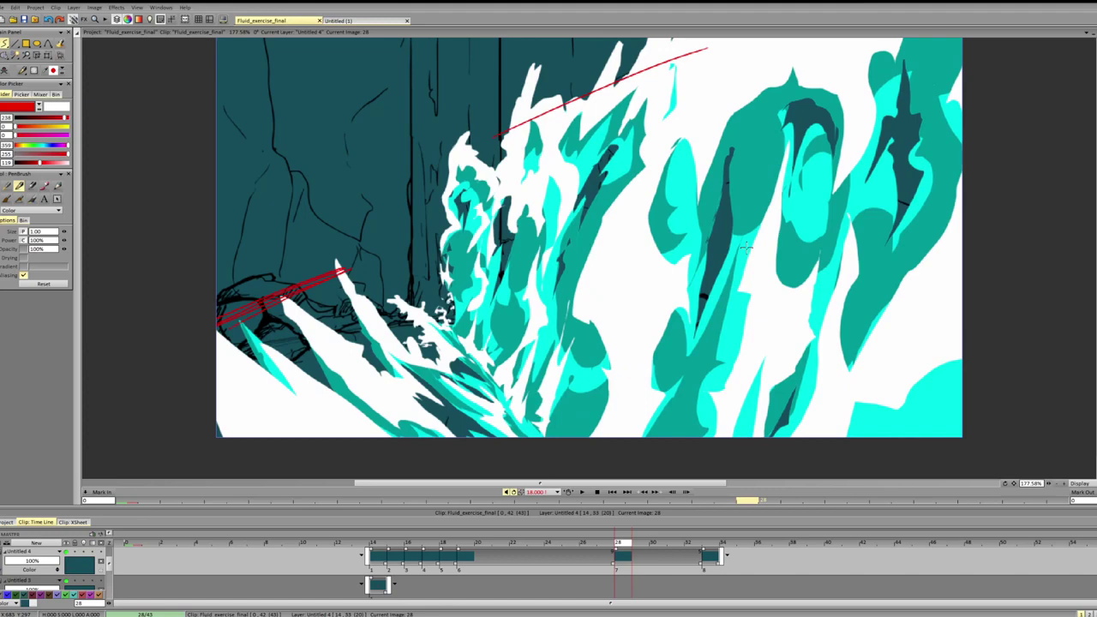
key("Right")
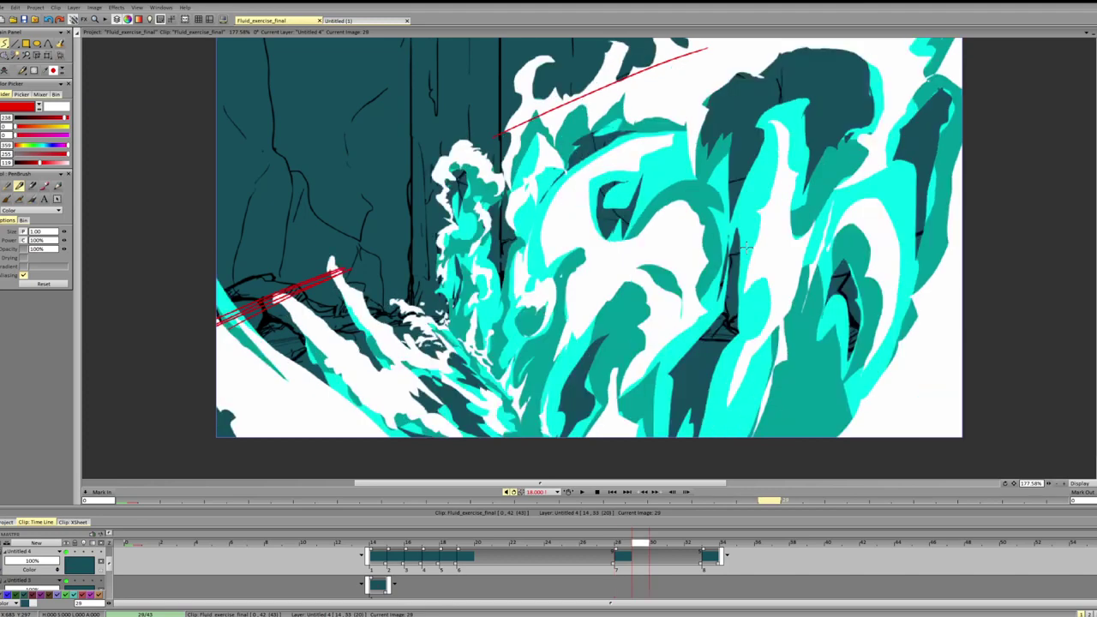
key("Left")
key("Left")
key("Right")
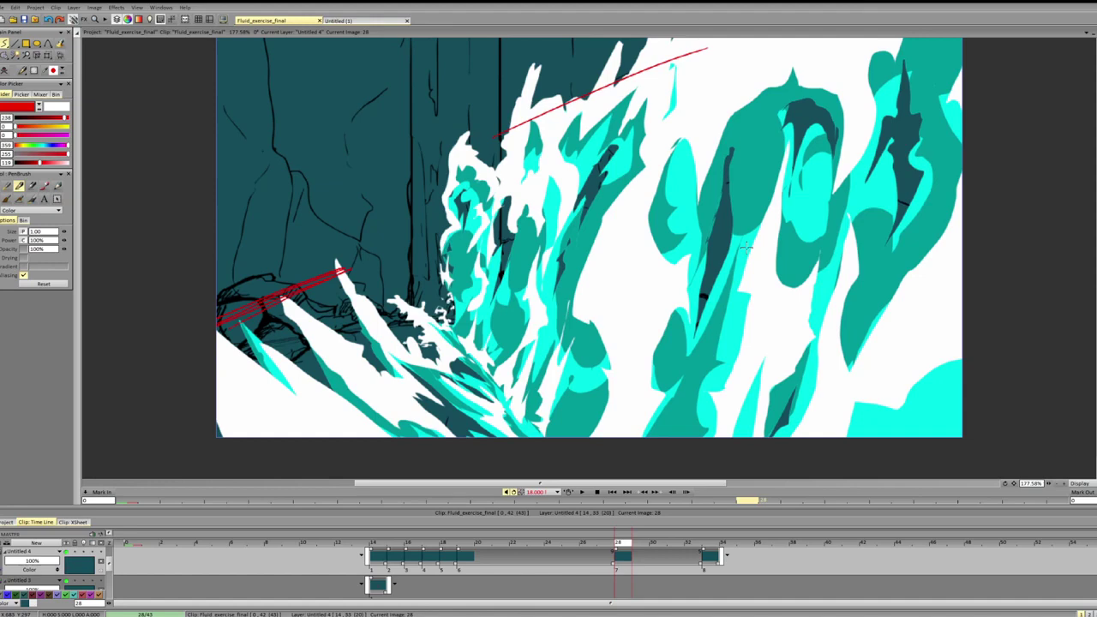
key("Left")
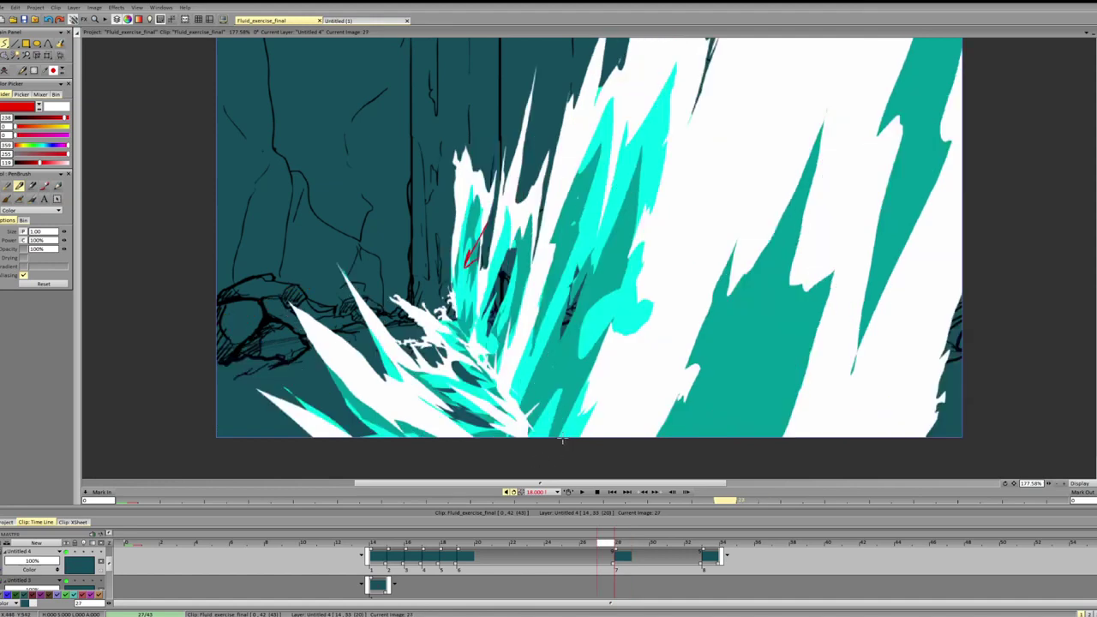
key("Right")
- Undo the red guide lines on frame 28 and try steeper red strokes across the upper splash crest
left_click_drag(1048, 485, 970, 461)
scroll(985, 464, "up", 3)
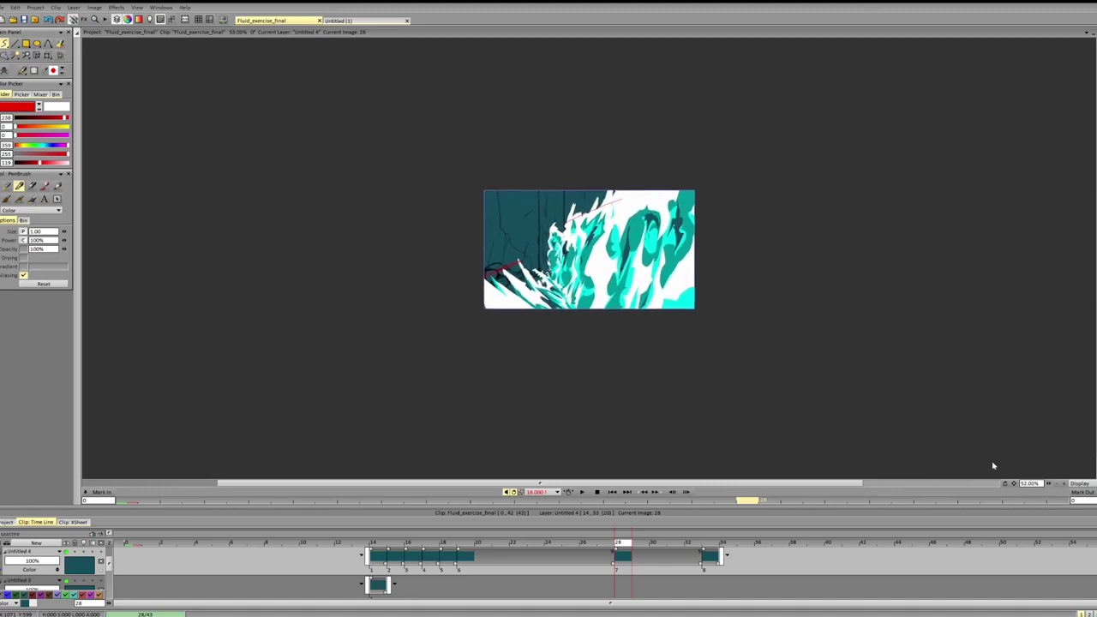
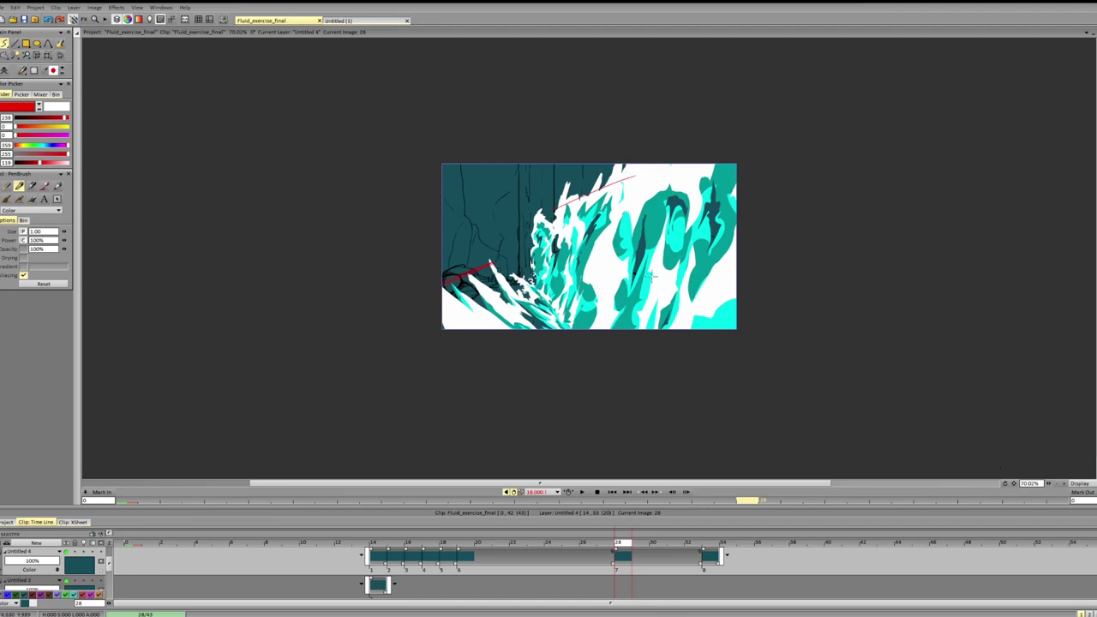
key("ctrl+z")
key("ctrl+z")
left_click_drag(540, 220, 680, 164)
left_click_drag(626, 187, 696, 166)
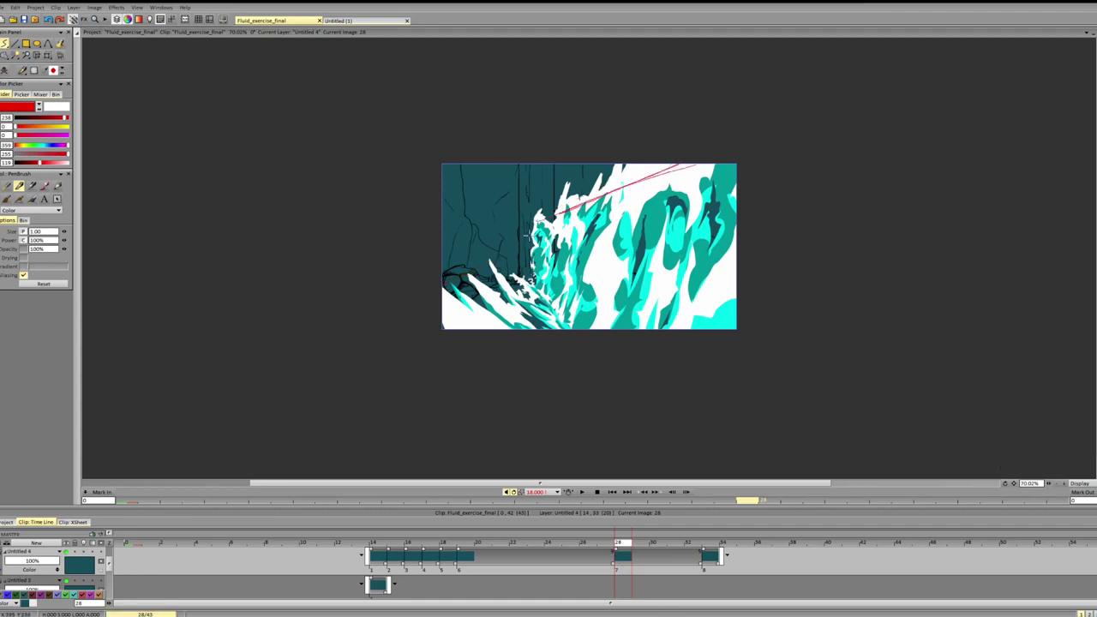
mouse_move(551, 228)
left_mouse_down()
mouse_move(715, 167)
mouse_move(539, 232)
left_mouse_up()
key("ctrl+z")
key("ctrl+z")
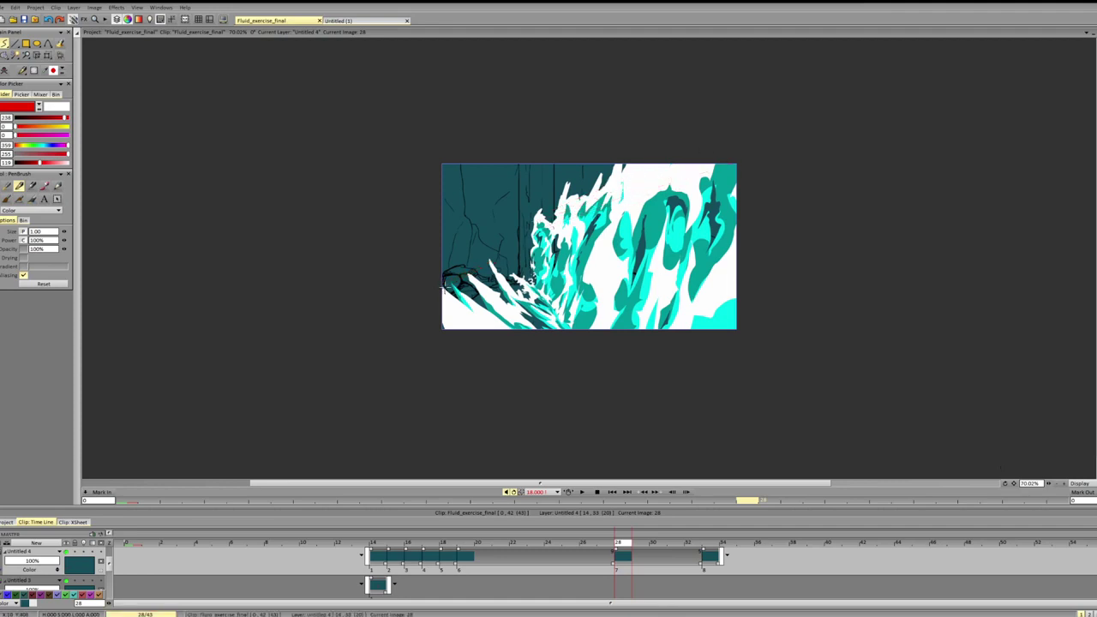
- Mark frame 28 with red guide lines across the small spikes at far left and along the upper splash crest
mouse_move(445, 284)
left_mouse_down()
mouse_move(472, 304)
mouse_move(443, 319)
left_mouse_up()
key("ctrl+z")
key("ctrl+z")
mouse_move(442, 285)
left_mouse_down()
mouse_move(480, 270)
mouse_move(442, 283)
left_mouse_up()
left_click_drag(557, 208, 634, 175)
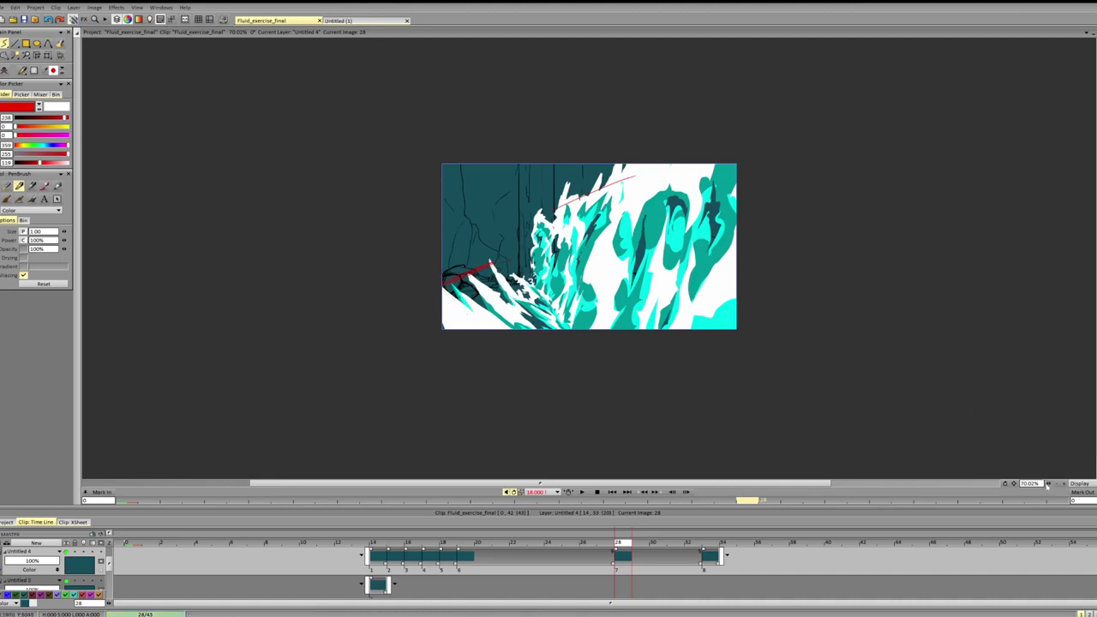
- Compare frame 28 with frames 26 and 27, and clear the red guide lines from frame 28
left_click_drag(1048, 485, 1072, 488)
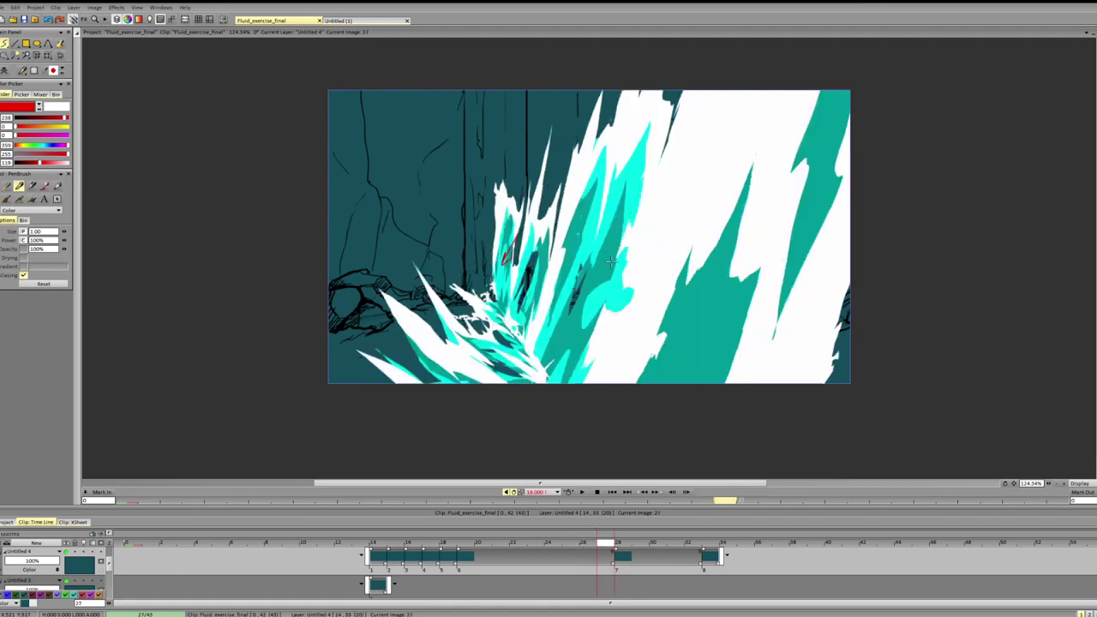
key("Left")
key("Left")
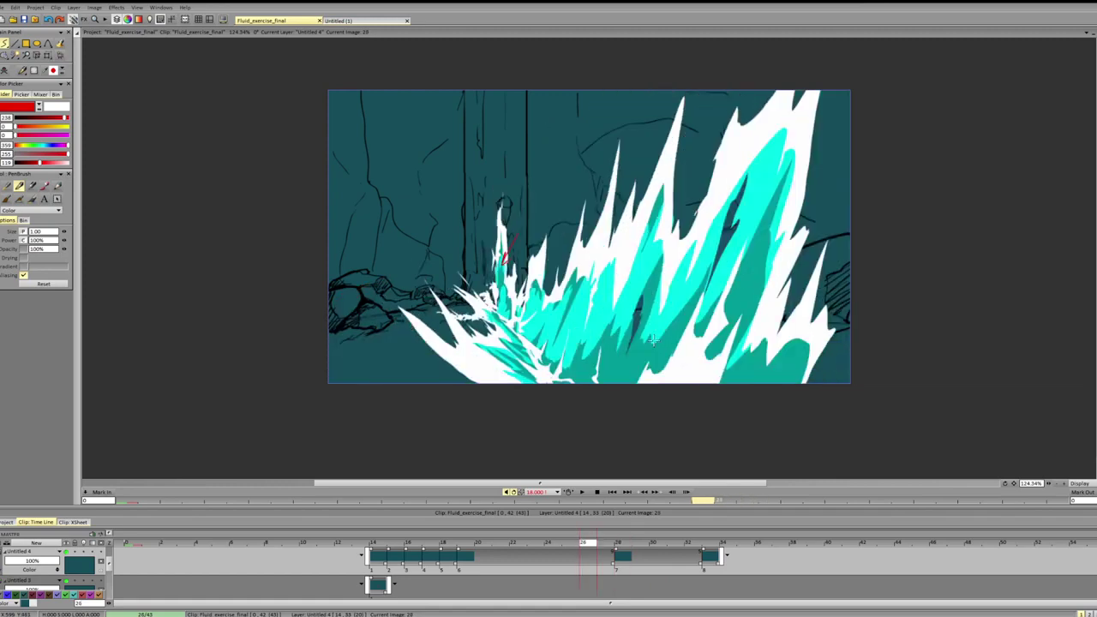
key("Right")
key("Right")
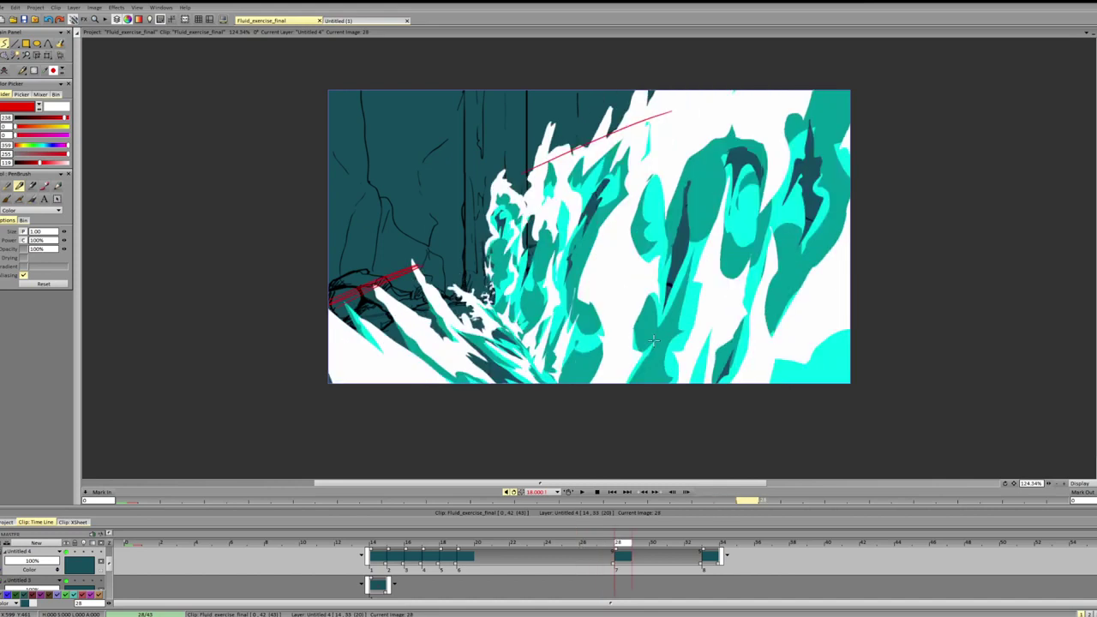
key("BackSpace")
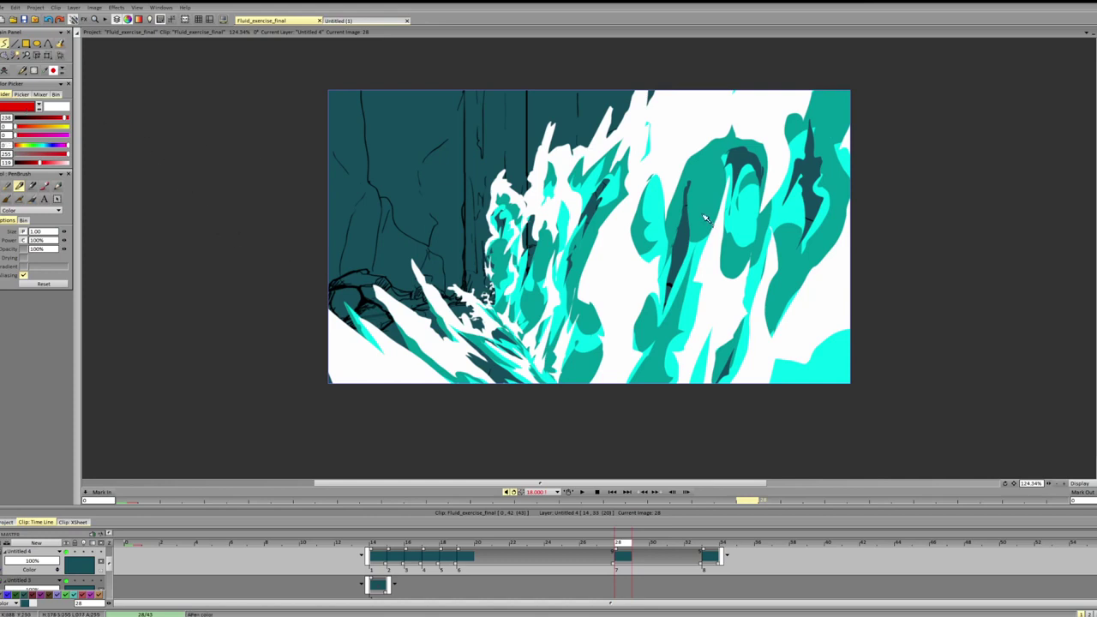
- Pick the splash's bright cyan and teal as the two paint colours and add a new layer at frame 28 for filled-stroke drawing
left_click(697, 297, "ctrl")
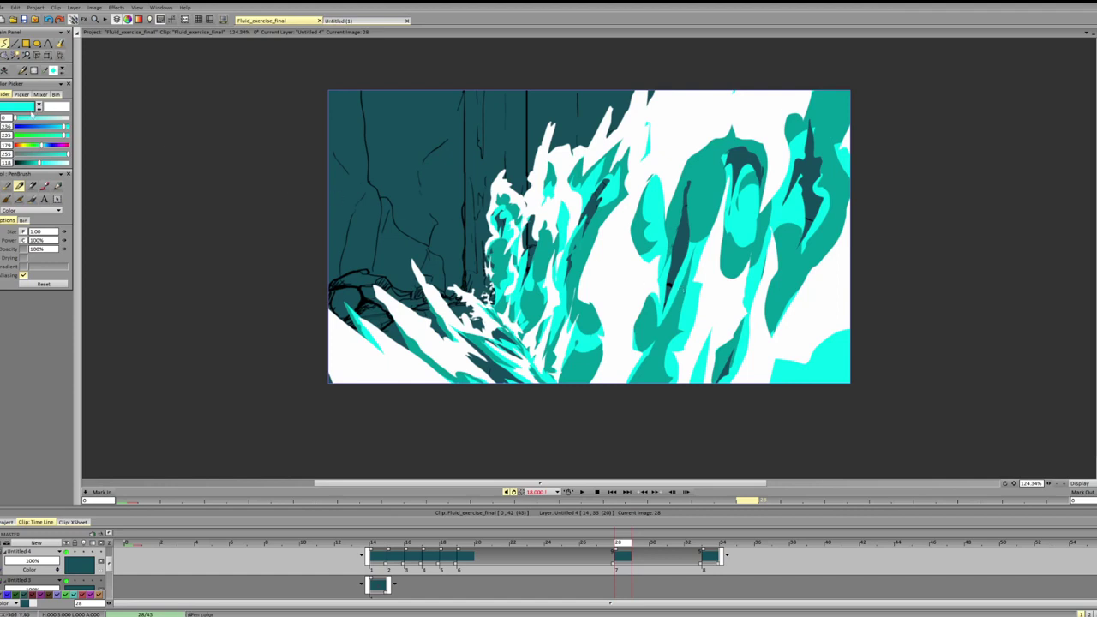
left_click(38, 107)
key("p")
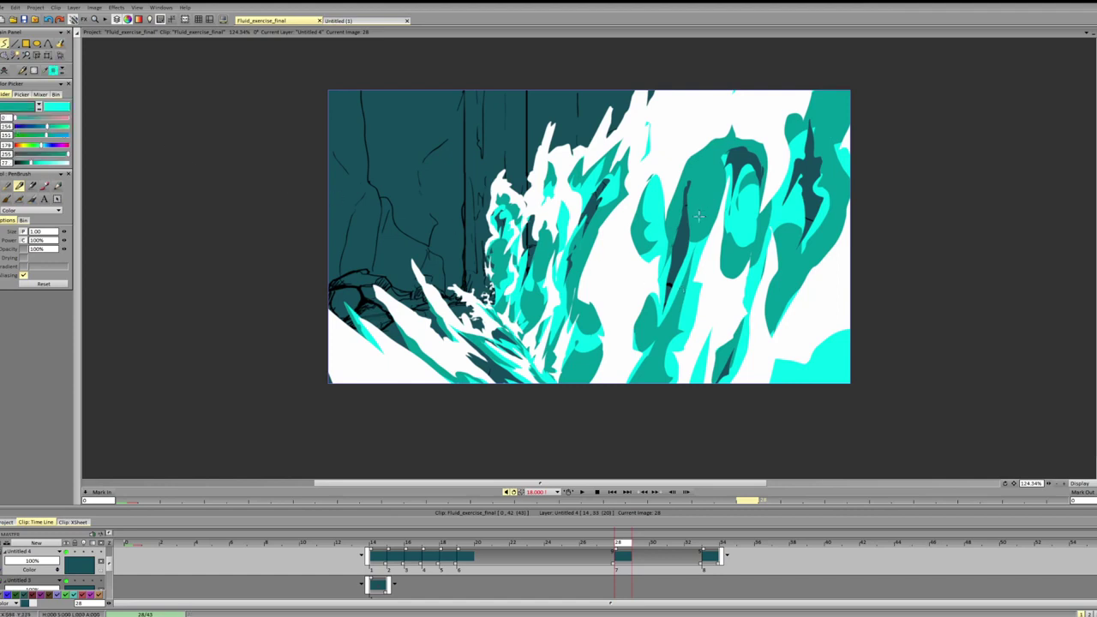
key("f")
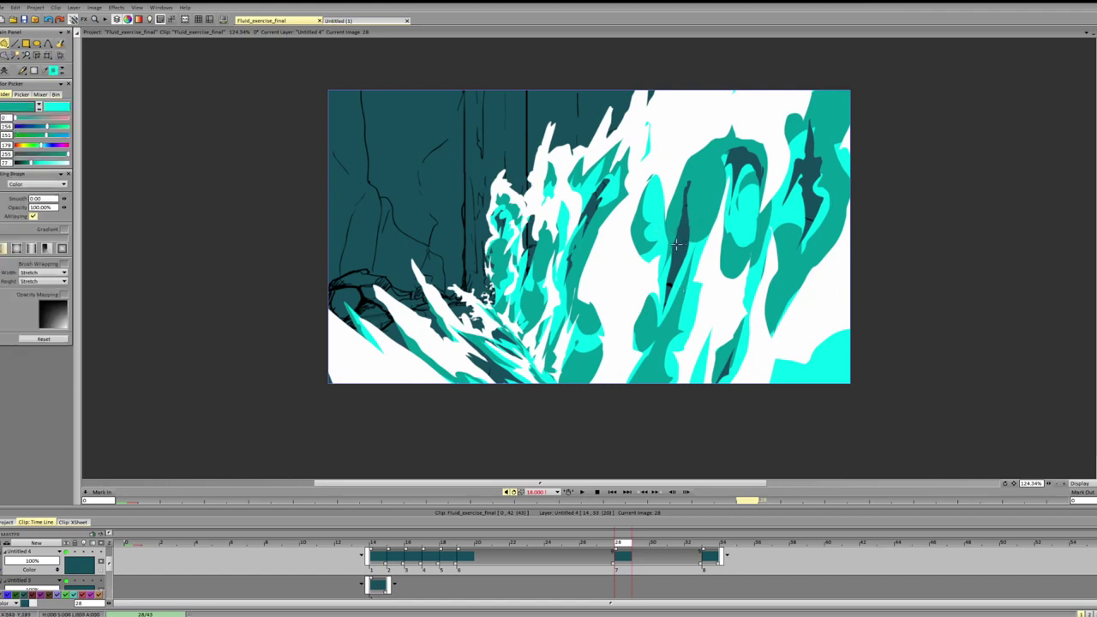
key("ctrl+shift+n")
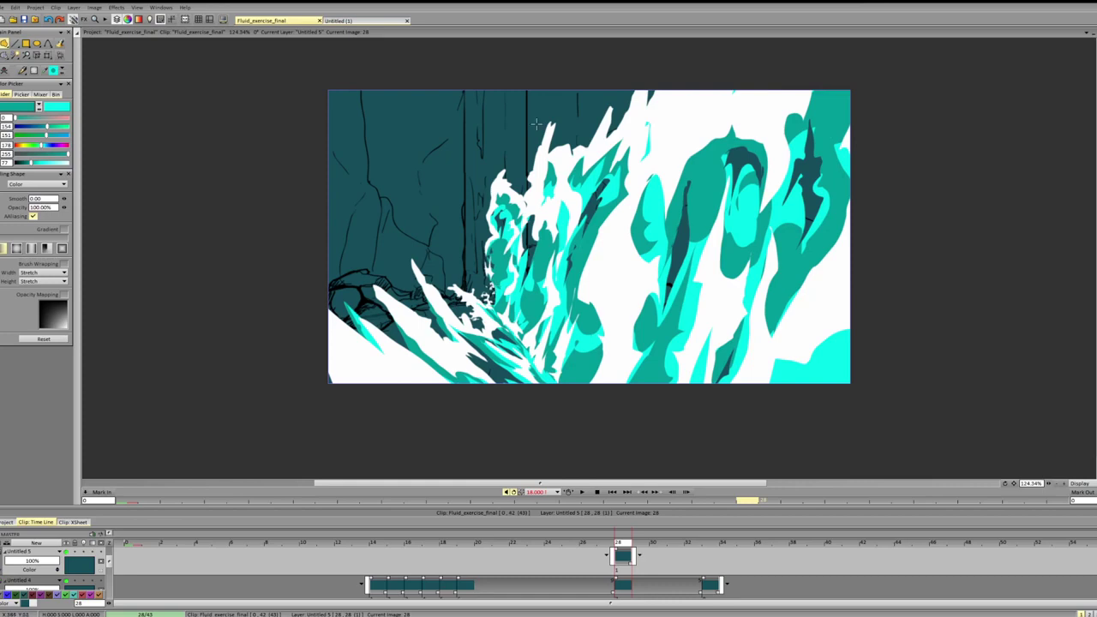
- Compare the splash shapes on frame 28 with the curling shapes on the frames up to 33
key("Right")
key("Right")
key("Right")
key("Right")
key("Right")
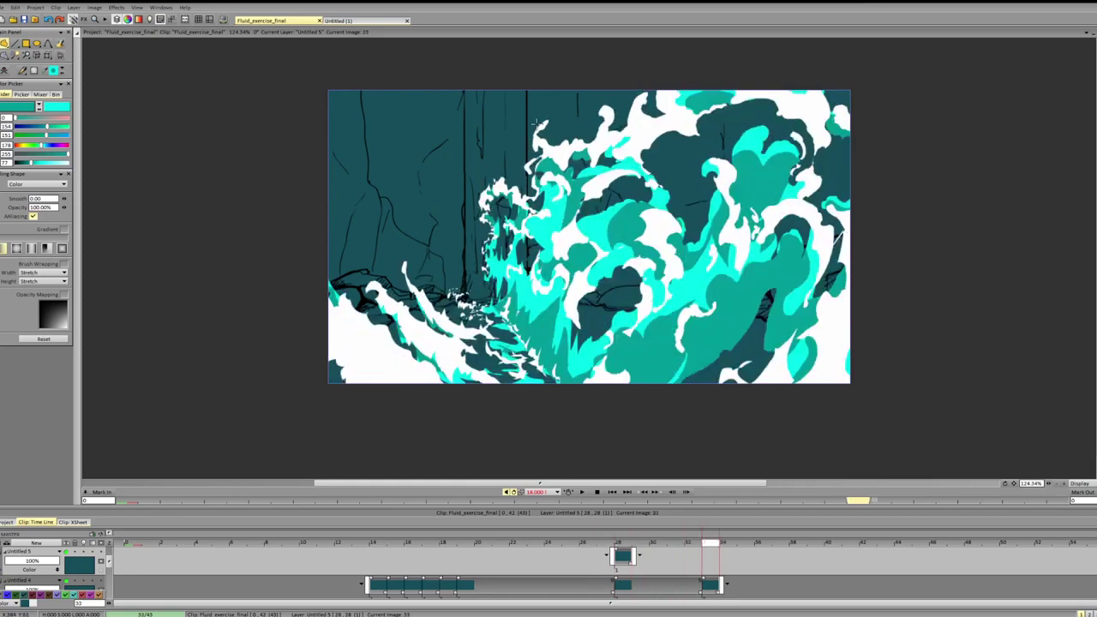
key("Left")
key("Left")
key("Left")
key("Left")
key("Left")
key("Left")
key("Right")
key("Right")
key("Right")
key("Right")
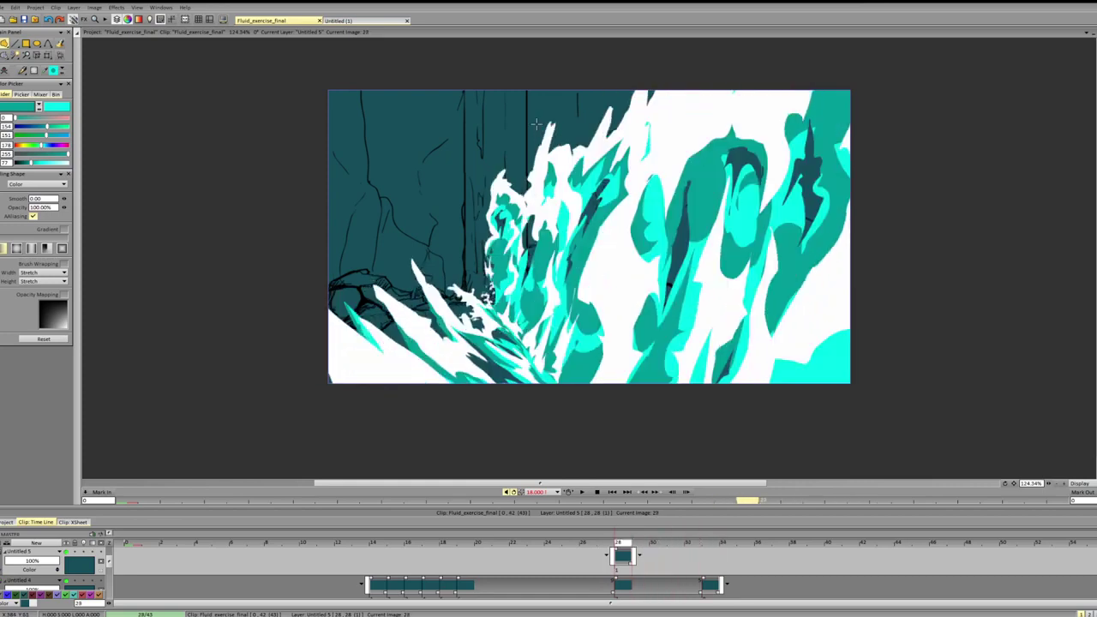
key("Right")
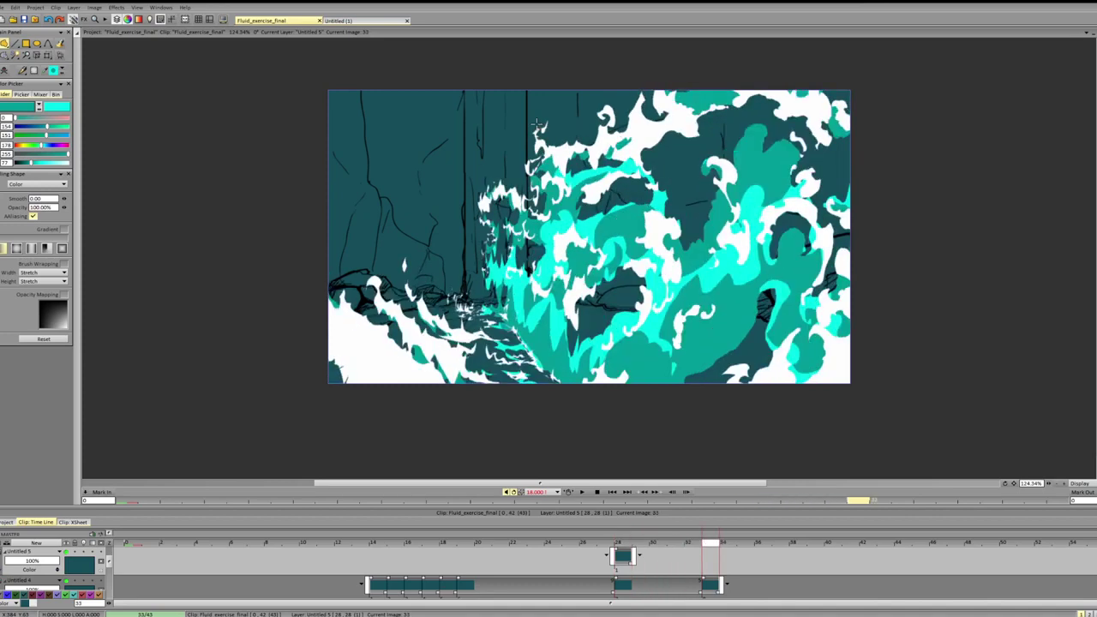
key("Left")
key("Left")
key("Left")
key("Left")
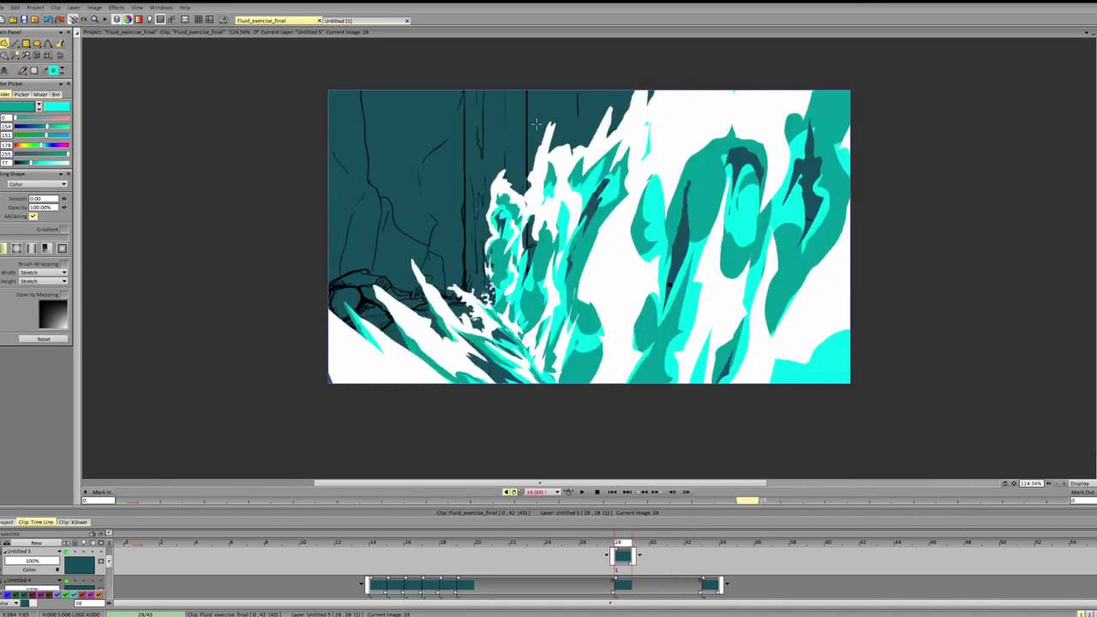
key("Right")
key("Right")
key("Right")
key("Right")
key("Right")
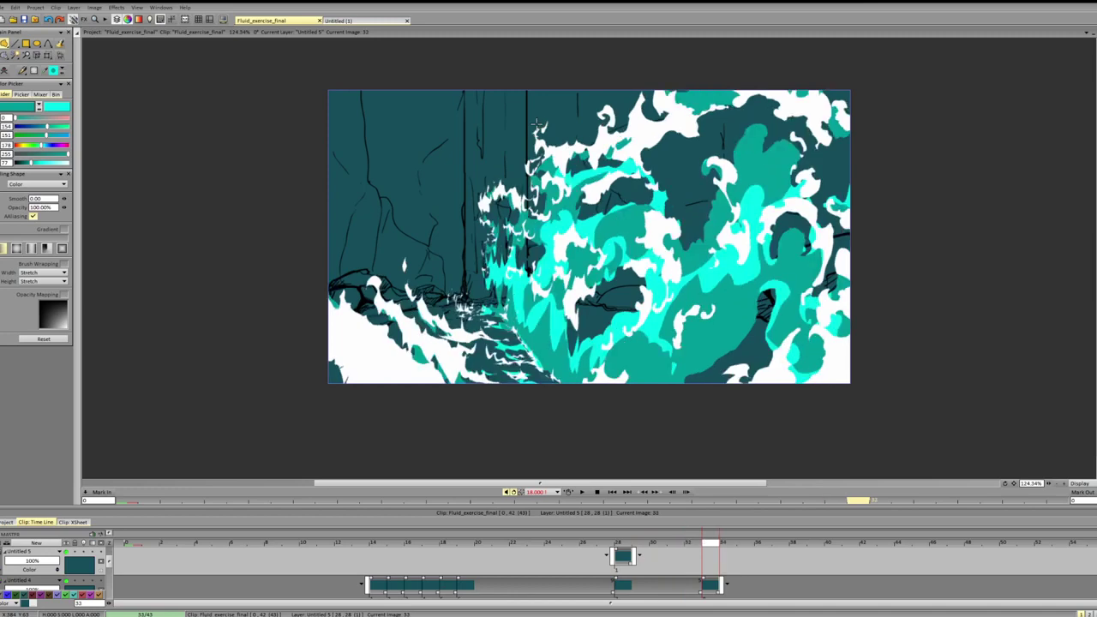
key("Left")
key("Left")
key("Left")
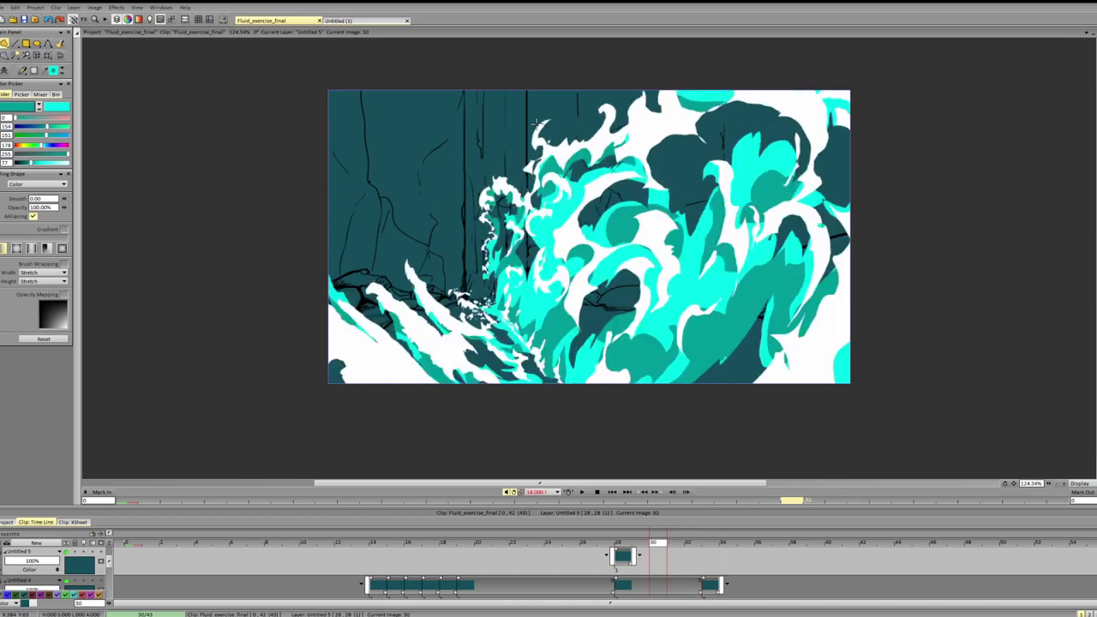
key("Left")
key("Left")
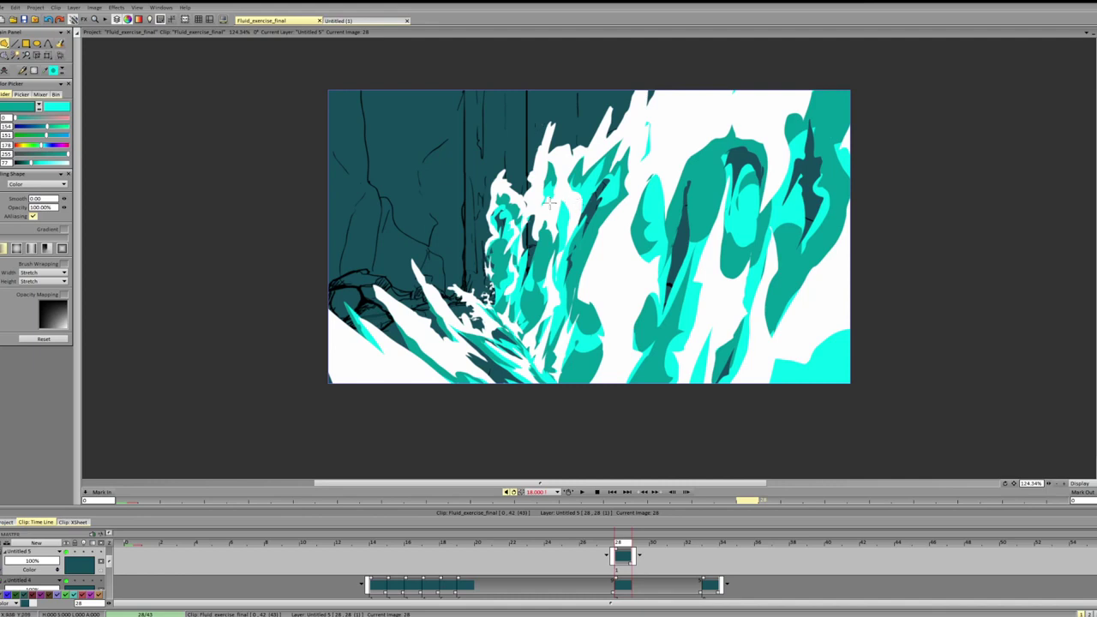
- Block in the main splash mass on frame 28 with a flat bright cyan shape reaching the right edge of the picture
mouse_move(487, 280)
left_mouse_down()
mouse_move(489, 214)
mouse_move(509, 192)
mouse_move(526, 302)
left_mouse_up()
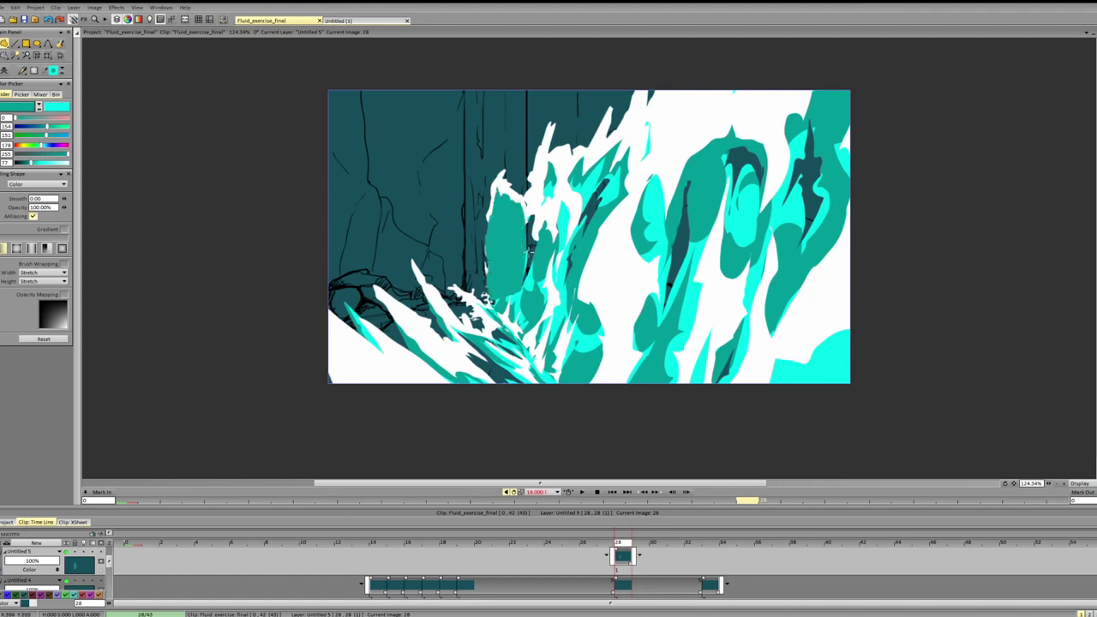
key("ctrl+z")
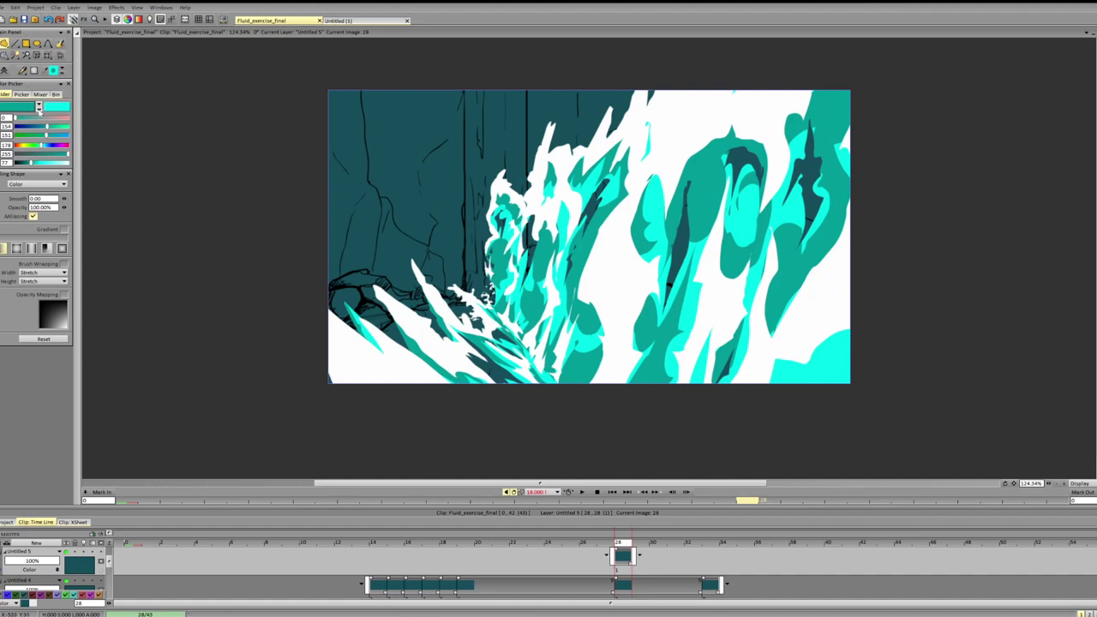
left_click(38, 104)
mouse_move(487, 270)
left_mouse_down()
mouse_move(507, 210)
mouse_move(620, 160)
mouse_move(554, 369)
mouse_move(512, 288)
mouse_move(507, 333)
mouse_move(556, 377)
left_mouse_up()
mouse_move(624, 179)
left_mouse_down()
mouse_move(686, 139)
mouse_move(776, 110)
mouse_move(865, 126)
mouse_move(886, 378)
mouse_move(536, 395)
left_mouse_up()
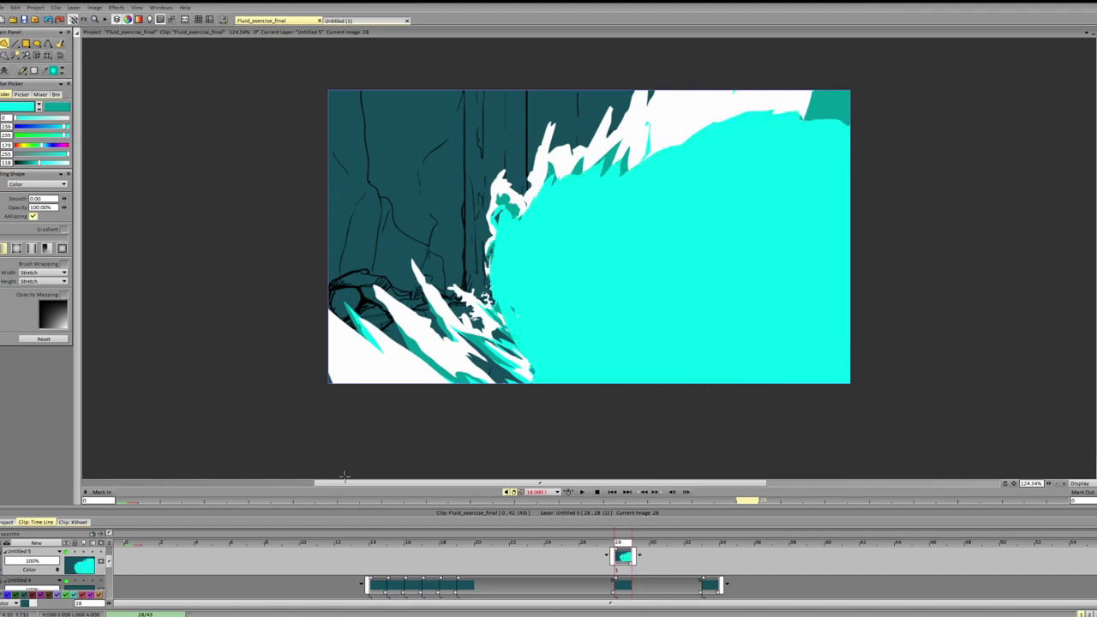
mouse_move(559, 188)
left_mouse_down()
mouse_move(731, 112)
mouse_move(813, 519)
left_mouse_up()
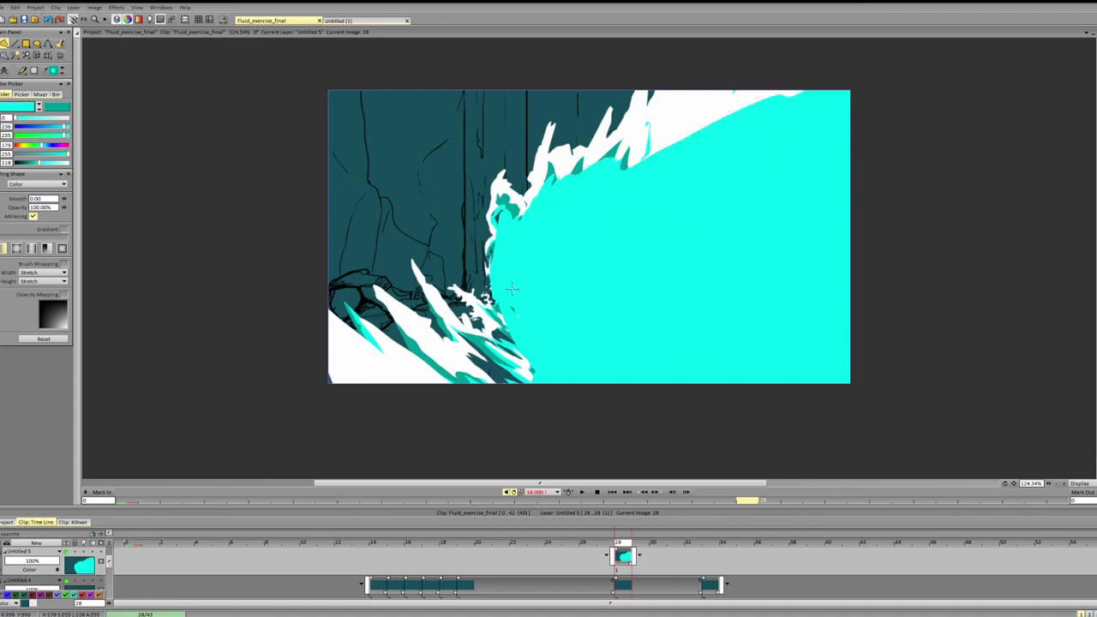
- Refine the cyan mass's left edge up to the small crest and fill the splash area in the picture's lower-left corner with cyan
left_click_drag(502, 305, 534, 363)
left_click_drag(498, 309, 499, 305)
mouse_move(341, 383)
left_mouse_down()
mouse_move(336, 346)
mouse_move(359, 342)
mouse_move(549, 431)
left_mouse_up()
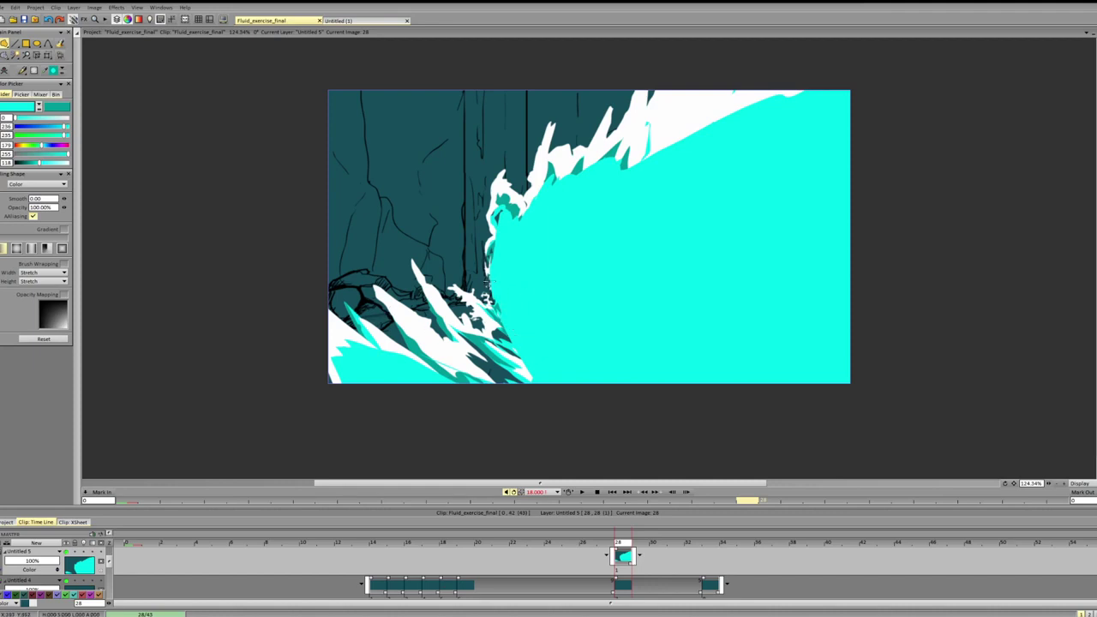
mouse_move(488, 282)
left_mouse_down()
mouse_move(492, 211)
mouse_move(514, 196)
mouse_move(492, 245)
left_mouse_up()
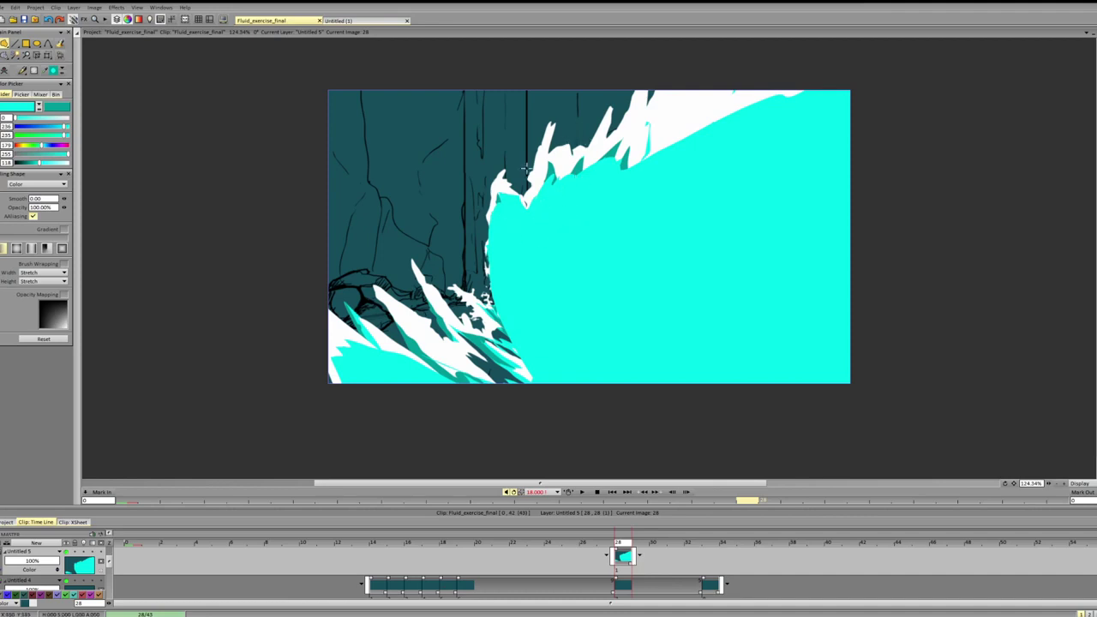
- Try thin cyan pen curves and loops over the spikes of the upper splash crest, and undo them
key("b")
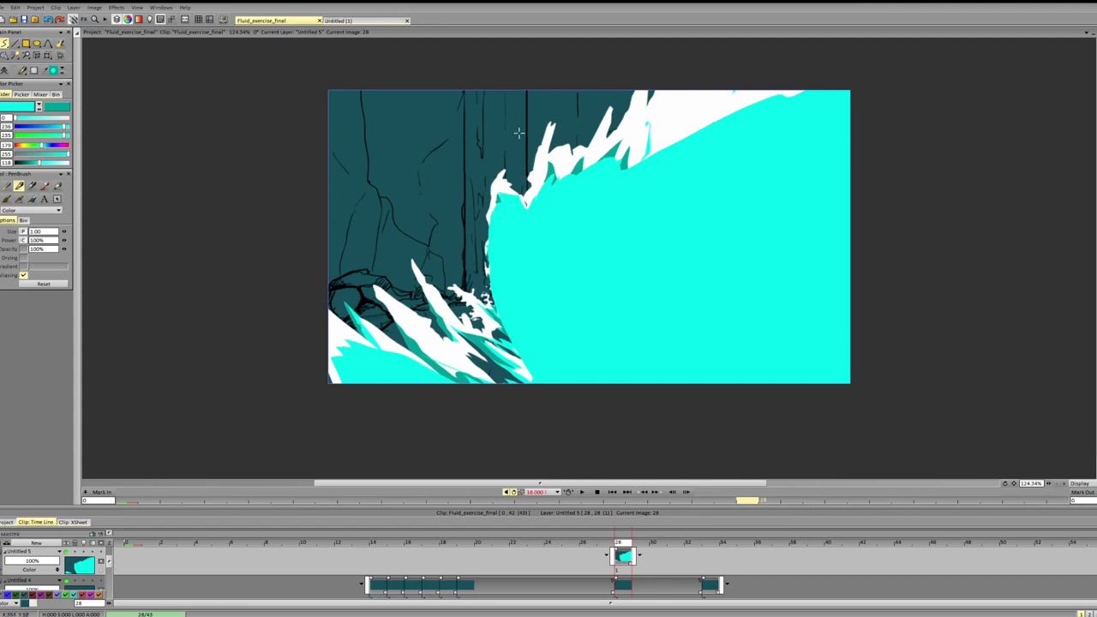
mouse_move(518, 133)
left_mouse_down()
mouse_move(500, 155)
mouse_move(533, 137)
mouse_move(507, 178)
mouse_move(539, 177)
mouse_move(573, 112)
mouse_move(576, 121)
mouse_move(606, 103)
mouse_move(599, 117)
mouse_move(656, 94)
mouse_move(613, 127)
mouse_move(637, 101)
mouse_move(619, 99)
mouse_move(655, 128)
left_mouse_up()
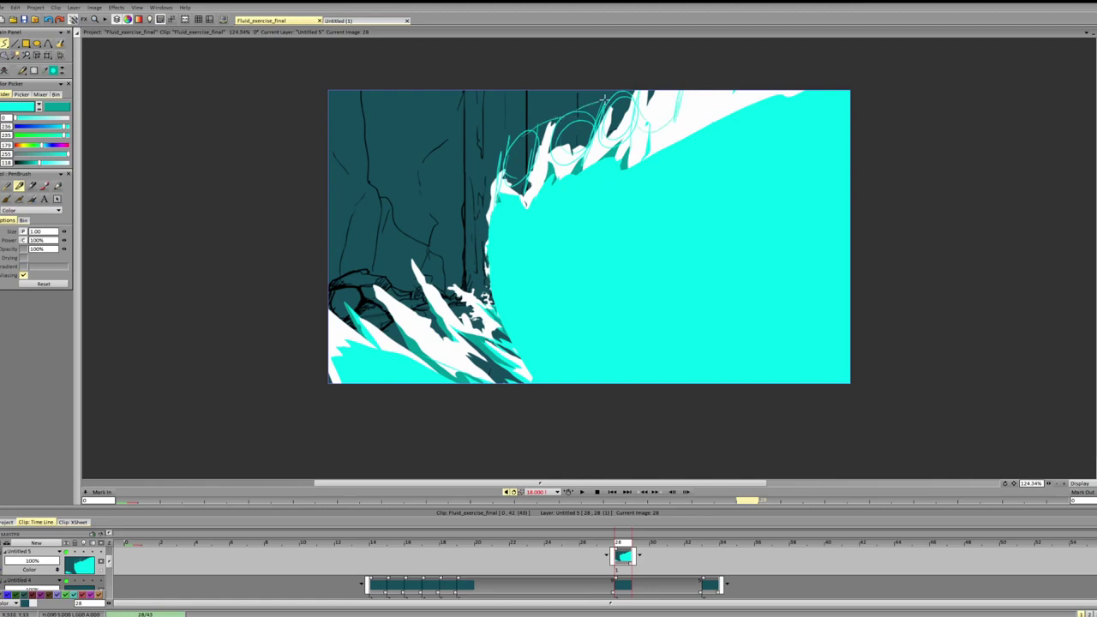
key("ctrl+z")
key("ctrl+z")
key("ctrl+z")
key("ctrl+z")
key("ctrl+z")
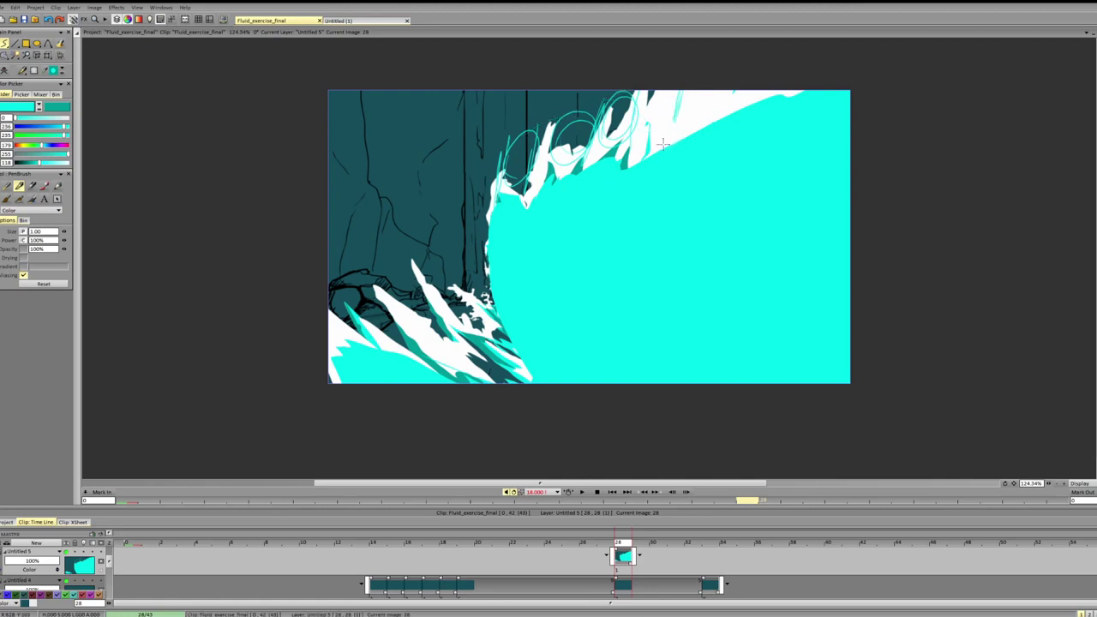
mouse_move(560, 149)
left_mouse_down()
mouse_move(498, 178)
mouse_move(610, 120)
mouse_move(640, 127)
left_mouse_up()
key("ctrl+z")
key("ctrl+z")
key("ctrl+z")
key("ctrl+z")
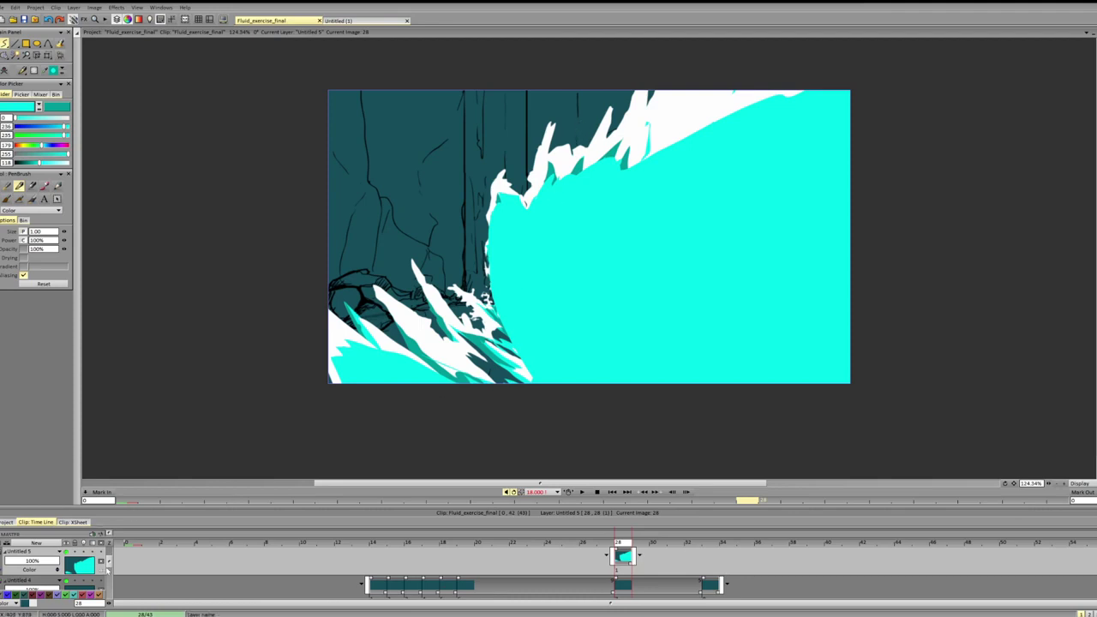
- Lower the Fluid_exercise_final layer's opacity to about 42% and return to the new drawing layer
left_click_drag(108, 564, 110, 594)
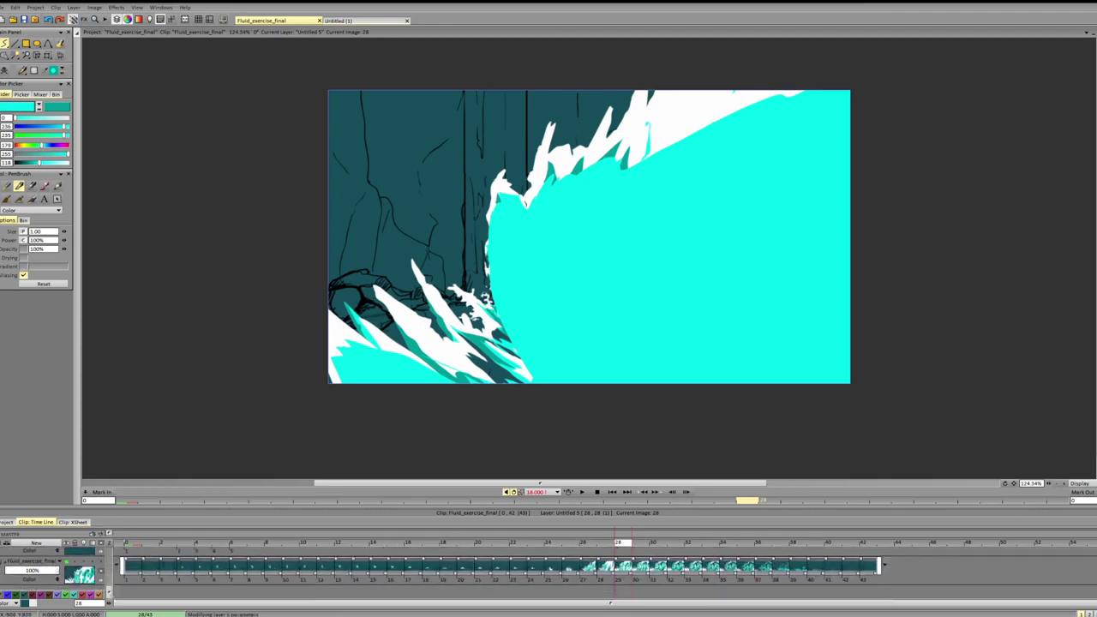
left_click_drag(53, 570, 27, 570)
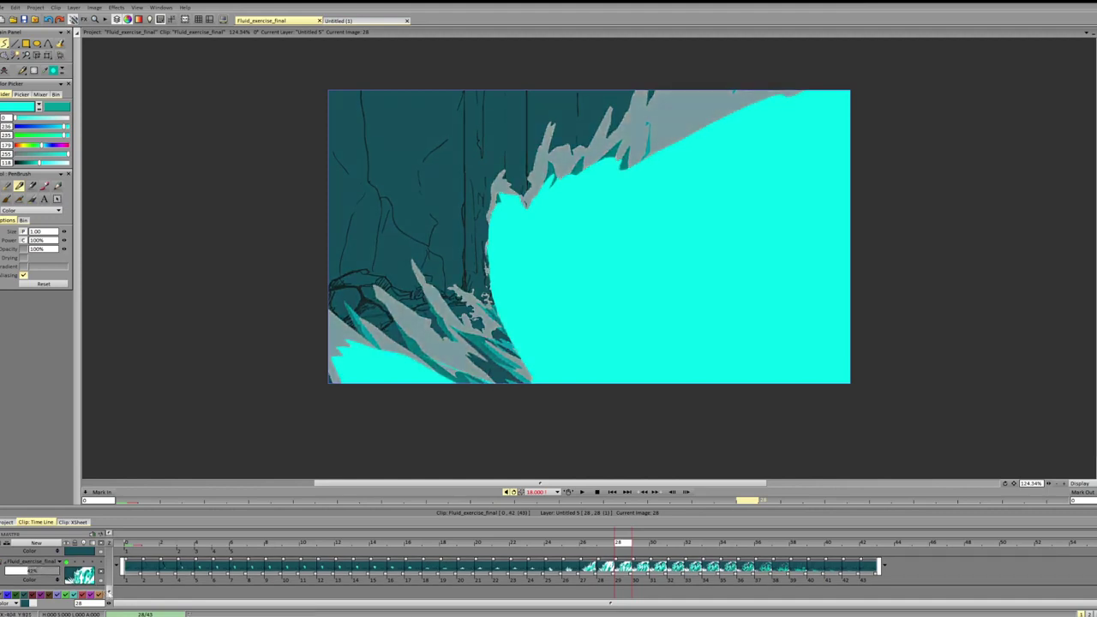
left_click_drag(110, 590, 110, 553)
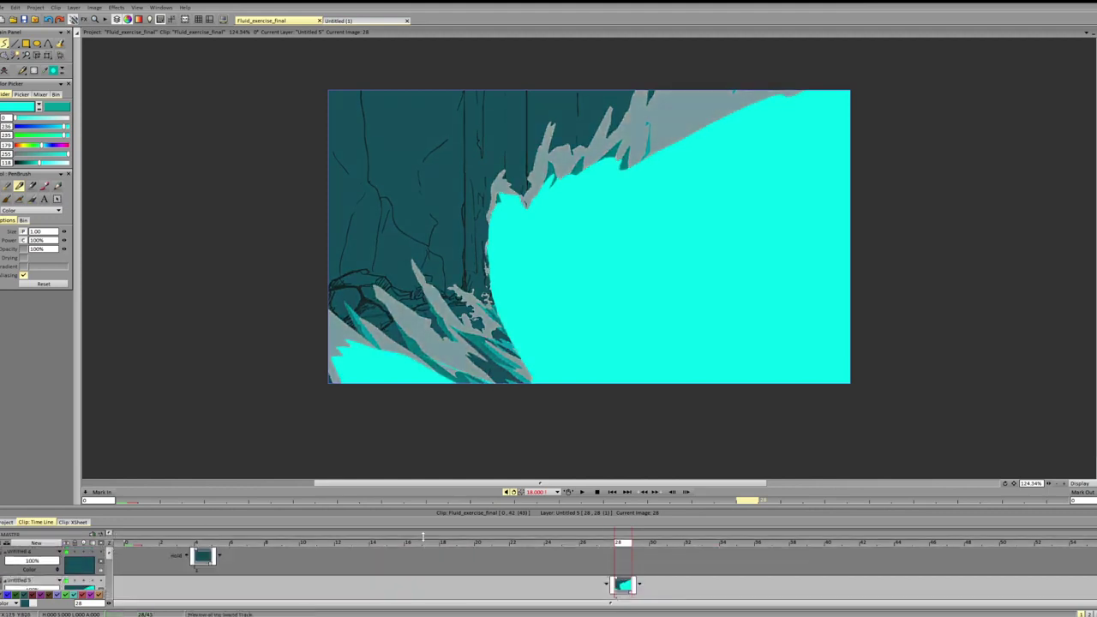
- Cut the cyan mass back below the upper crest spikes, leaving a V-shaped dip behind its left tip
key("f")
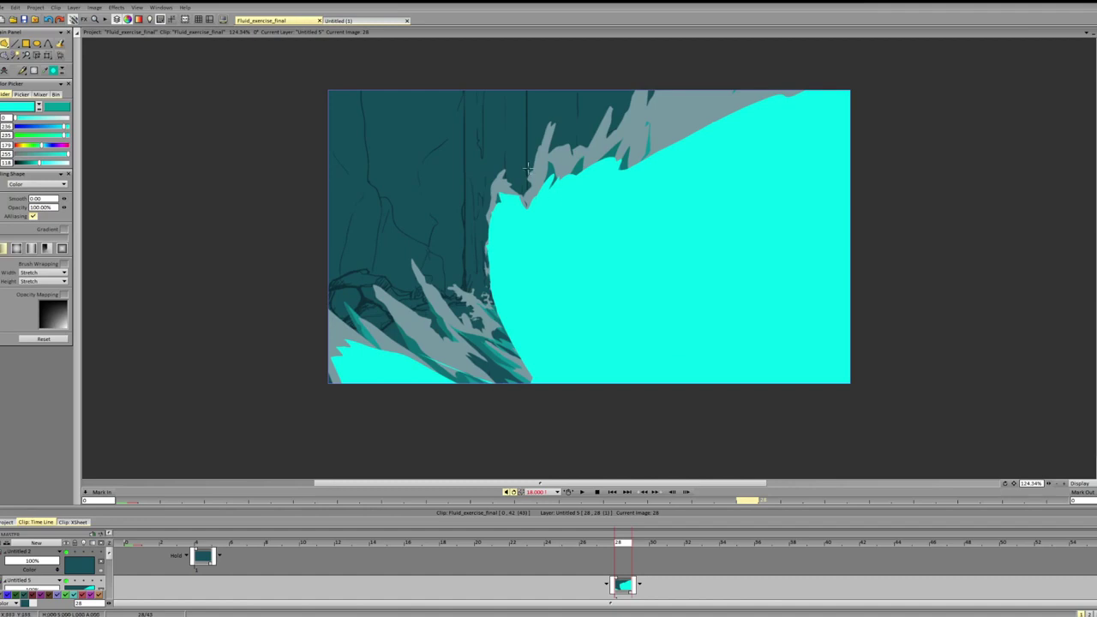
mouse_move(527, 223)
left_mouse_down()
mouse_move(559, 219)
mouse_move(649, 141)
left_mouse_up()
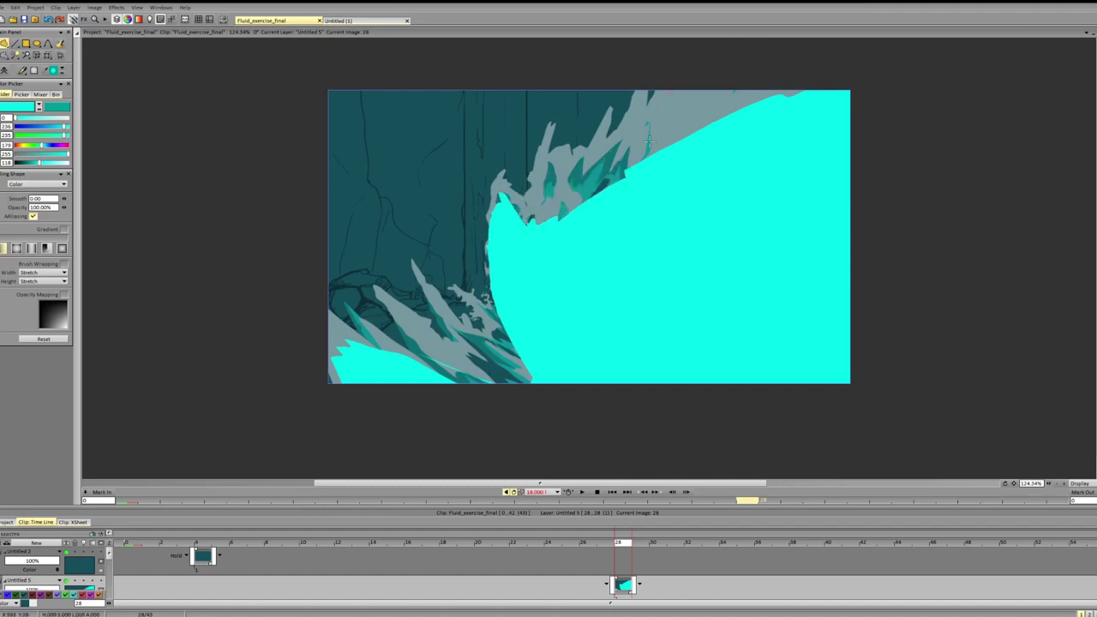
mouse_move(491, 196)
left_mouse_down()
mouse_move(515, 250)
mouse_move(566, 214)
mouse_move(517, 203)
mouse_move(519, 248)
mouse_move(537, 197)
mouse_move(542, 210)
mouse_move(586, 195)
mouse_move(578, 206)
left_mouse_up()
key("g")
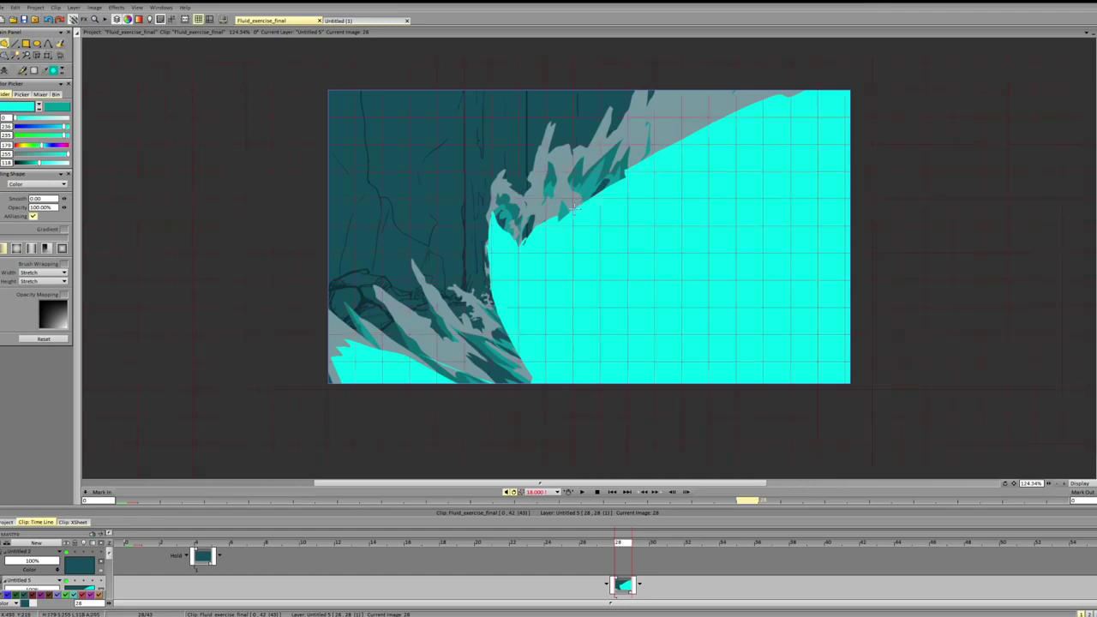
key("shift+g")
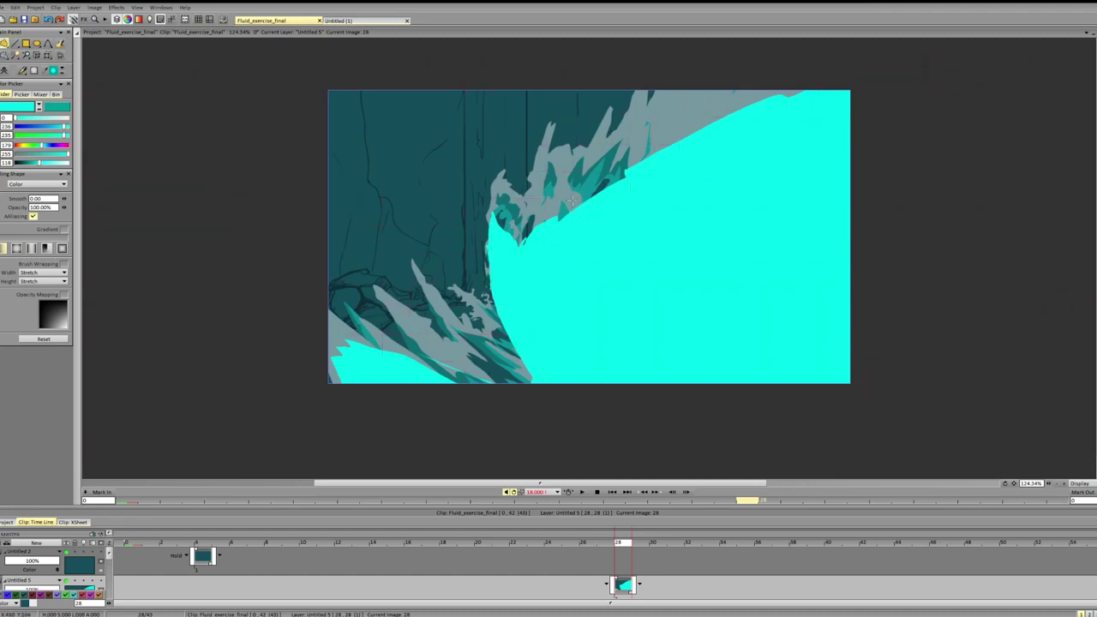
- Extend the cyan mass up to the picture's top edge with a steep slope along the tall spikes of the crest
mouse_move(572, 201)
left_mouse_down()
mouse_move(665, 89)
mouse_move(746, 70)
mouse_move(697, 211)
left_mouse_up()
mouse_move(568, 210)
left_mouse_down()
mouse_move(694, 102)
mouse_move(722, 206)
left_mouse_up()
mouse_move(567, 217)
left_mouse_down()
mouse_move(698, 71)
mouse_move(582, 210)
mouse_move(485, 259)
mouse_move(489, 299)
mouse_move(474, 268)
mouse_move(509, 277)
left_mouse_up()
key("ctrl+z")
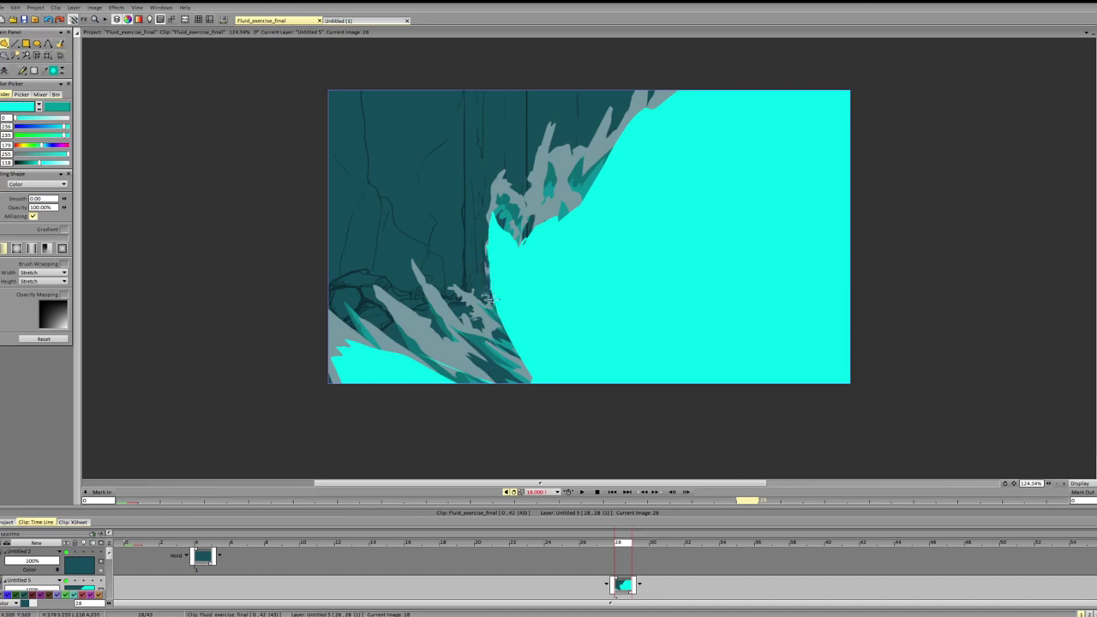
key("ctrl+shift+z")
key("ctrl+z")
- Try outward extensions of the cyan mass's left edge and keep a narrow pointed tip with a small notch near its base
left_click_drag(482, 292, 476, 221)
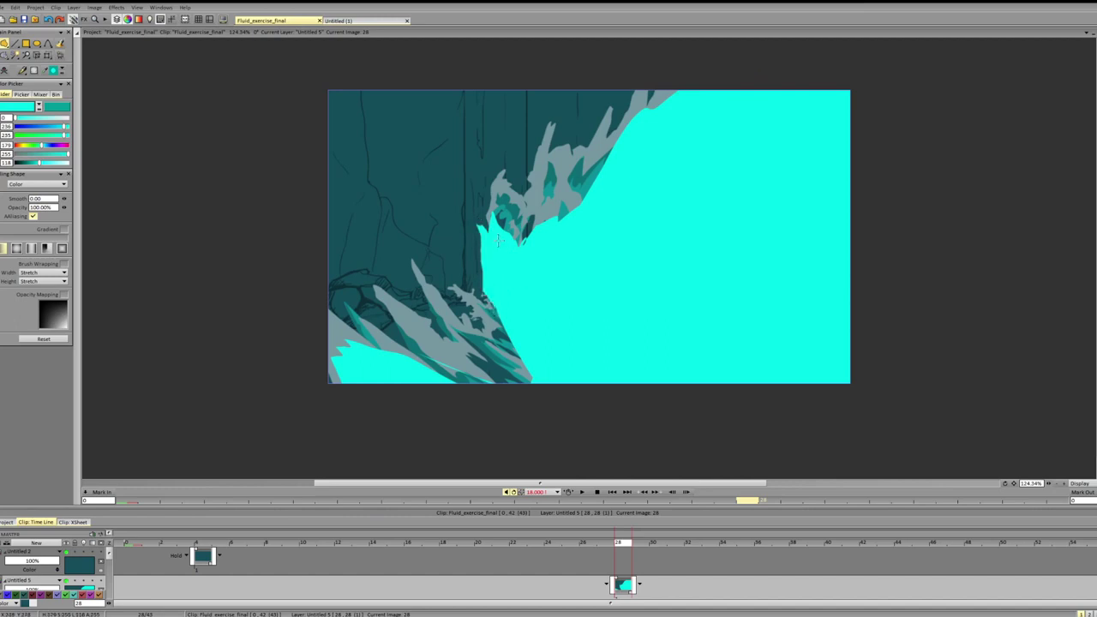
key("ctrl+z")
mouse_move(482, 296)
left_mouse_down()
mouse_move(485, 242)
mouse_move(499, 264)
mouse_move(491, 290)
mouse_move(478, 231)
mouse_move(487, 210)
mouse_move(520, 250)
mouse_move(520, 232)
mouse_move(497, 210)
mouse_move(486, 218)
mouse_move(499, 293)
mouse_move(518, 240)
left_mouse_up()
key("ctrl+z")
key("ctrl+z")
key("ctrl+z")
key("ctrl+shift+z")
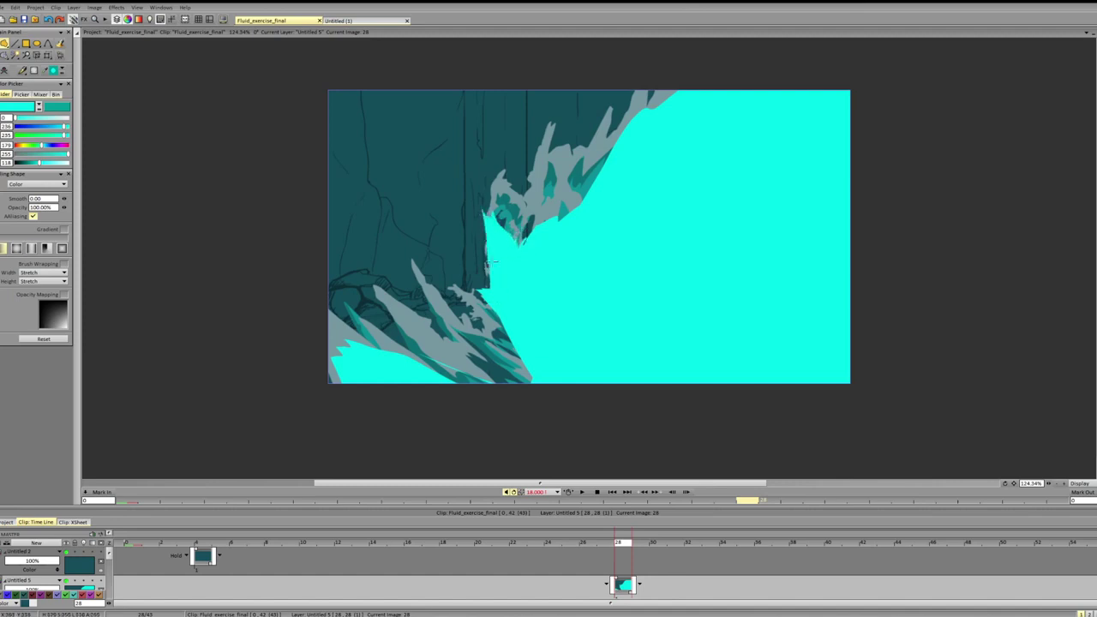
- Break up the cyan mass's crest and steep upper slope with jagged spikes and small notches
mouse_move(489, 222)
left_mouse_down()
mouse_move(521, 232)
mouse_move(525, 280)
mouse_move(519, 258)
mouse_move(563, 205)
mouse_move(560, 227)
mouse_move(556, 217)
mouse_move(537, 224)
mouse_move(574, 203)
left_mouse_up()
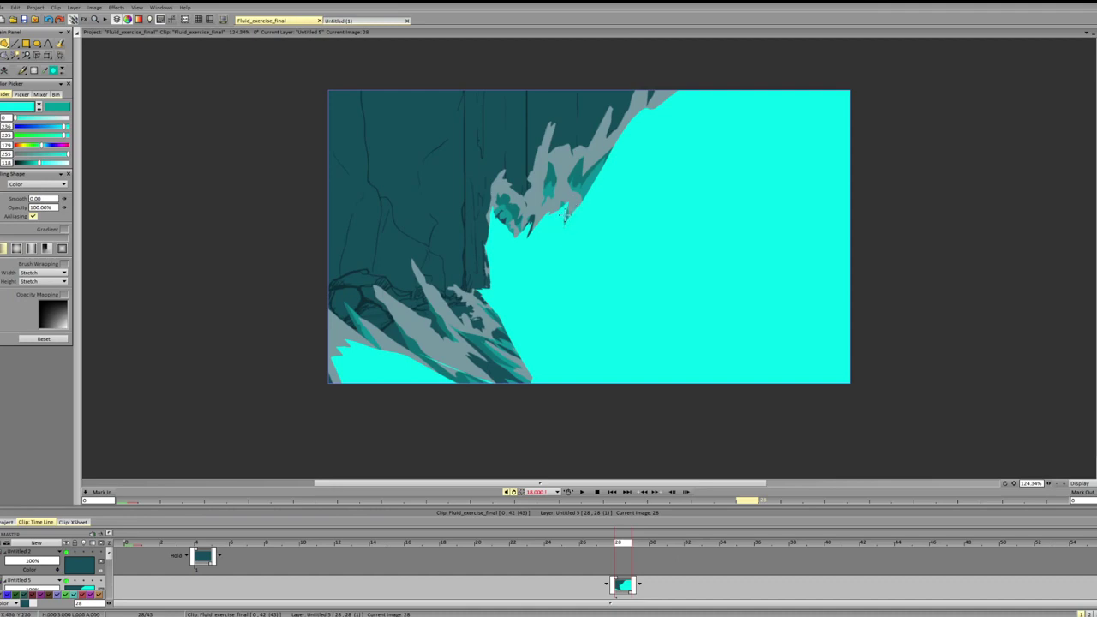
mouse_move(656, 81)
left_mouse_down()
mouse_move(634, 152)
mouse_move(589, 190)
left_mouse_up()
mouse_move(659, 70)
left_mouse_down()
mouse_move(649, 149)
mouse_move(585, 200)
mouse_move(624, 111)
mouse_move(657, 111)
left_mouse_up()
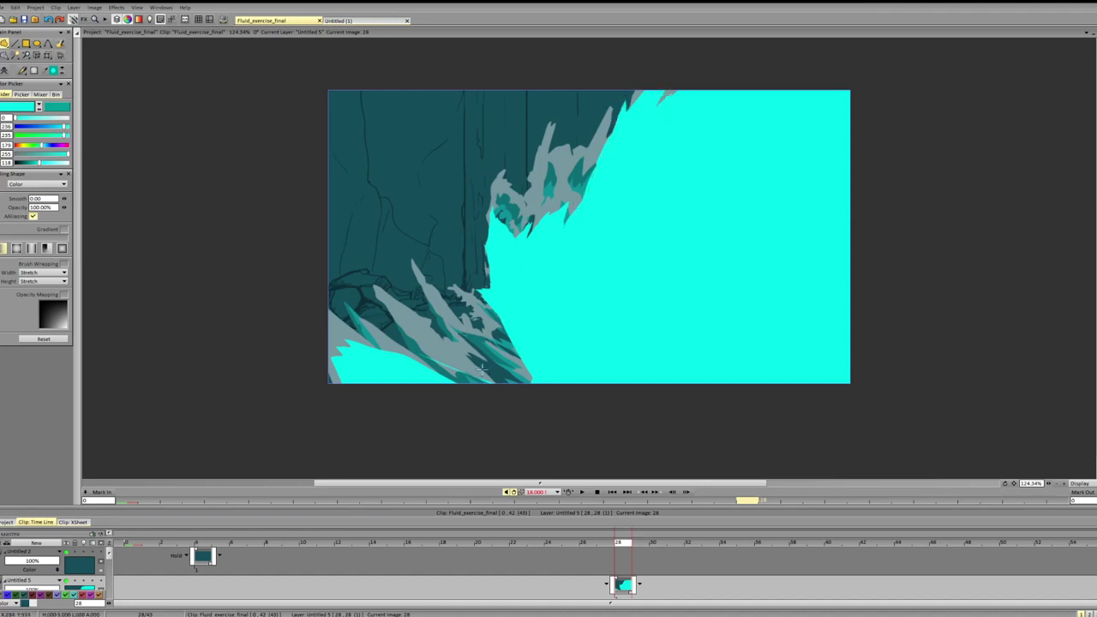
- Extend the lower-left cyan shape over the bottom corner and give its upper edge a jagged cut beside the small spike
mouse_move(319, 332)
left_mouse_down()
mouse_move(372, 337)
mouse_move(379, 374)
mouse_move(468, 391)
mouse_move(455, 402)
left_mouse_up()
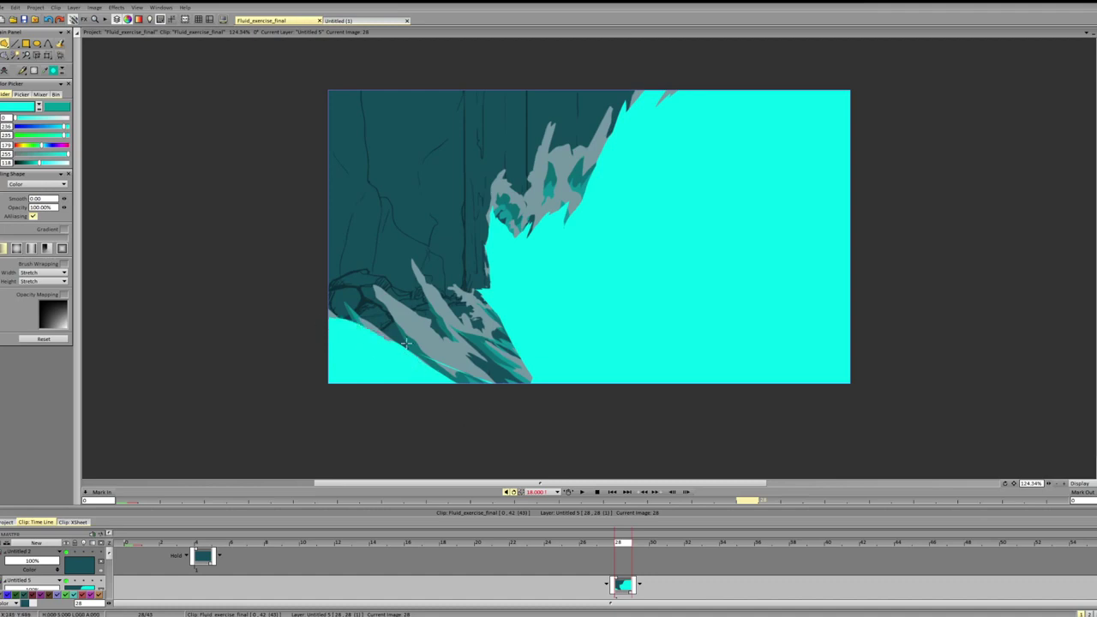
left_click_drag(343, 323, 443, 363)
key("ctrl+z")
left_click_drag(504, 413, 483, 390)
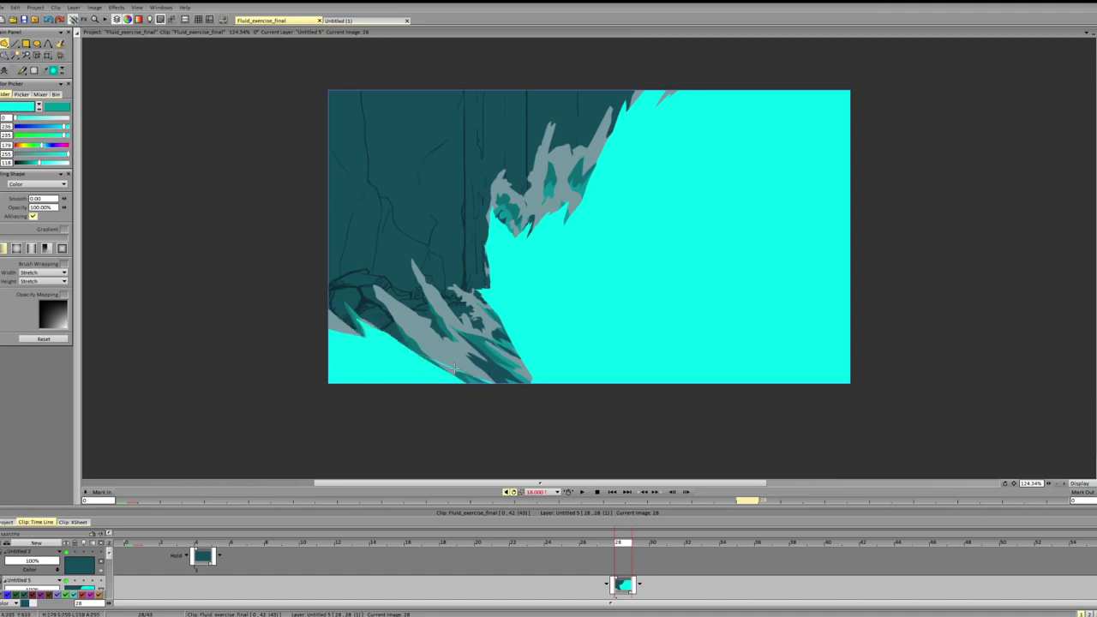
- Extend the lower cyan area beneath the slanted spikes, joining the main mass, and try pointed cuts between the spike bases
mouse_move(381, 333)
left_mouse_down()
mouse_move(466, 357)
mouse_move(552, 415)
left_mouse_up()
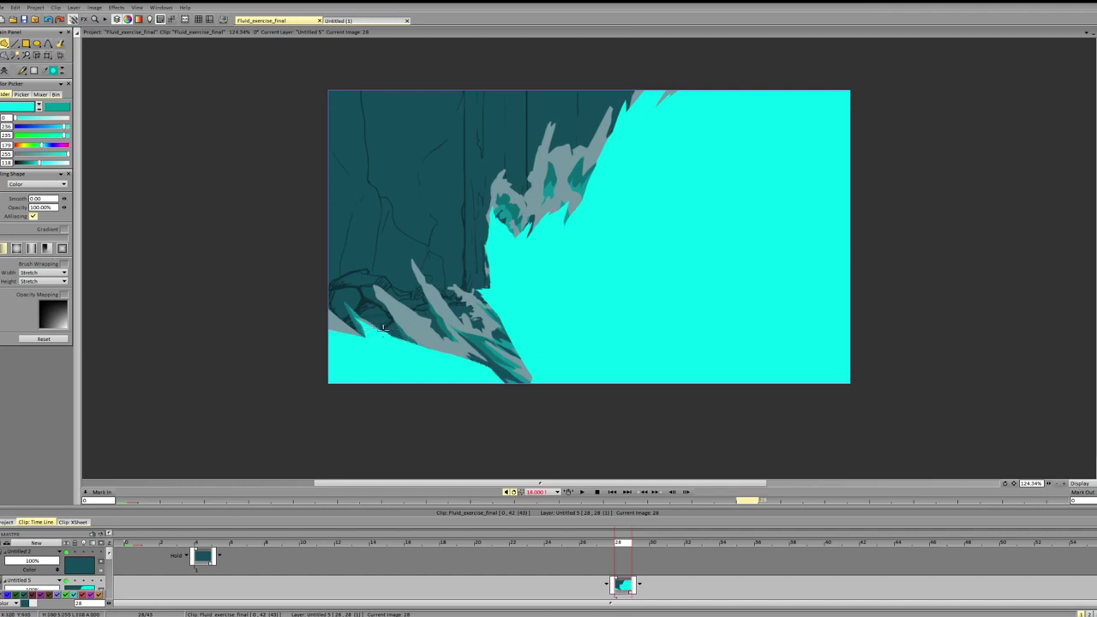
mouse_move(360, 318)
left_mouse_down()
mouse_move(471, 354)
mouse_move(561, 432)
left_mouse_up()
left_click_drag(436, 333, 546, 408)
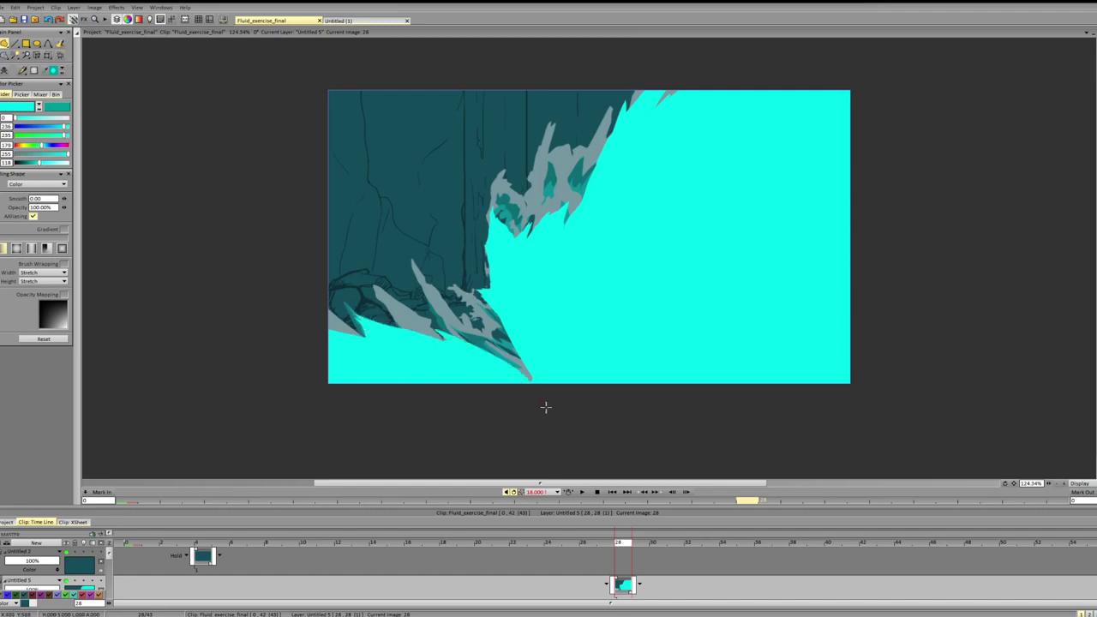
key("ctrl+z")
mouse_move(446, 341)
left_mouse_down()
mouse_move(496, 364)
mouse_move(478, 341)
mouse_move(510, 351)
mouse_move(557, 390)
mouse_move(519, 349)
mouse_move(479, 356)
mouse_move(449, 328)
mouse_move(531, 360)
mouse_move(503, 358)
left_mouse_up()
key("ctrl+z")
- Add thin jagged cyan fingers reaching into the small splashes at the foot of the rock wall
mouse_move(471, 314)
left_mouse_down()
mouse_move(456, 303)
mouse_move(499, 307)
mouse_move(507, 327)
mouse_move(496, 321)
left_mouse_up()
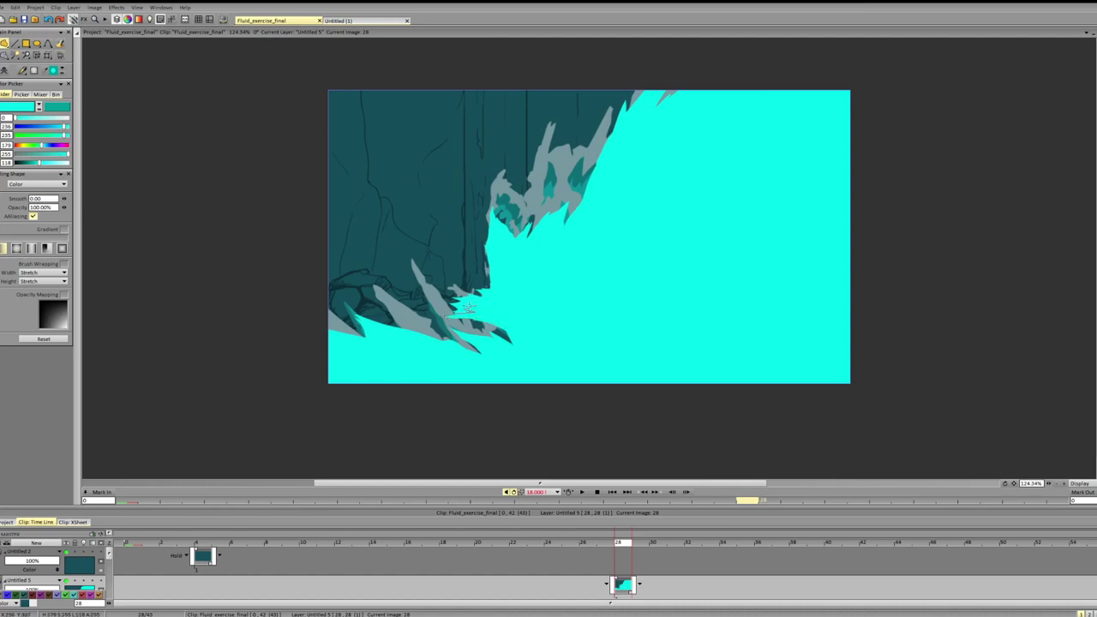
key("ctrl+z")
mouse_move(469, 316)
left_mouse_down()
mouse_move(435, 306)
mouse_move(463, 305)
mouse_move(450, 312)
mouse_move(470, 312)
mouse_move(442, 316)
mouse_move(471, 312)
mouse_move(512, 335)
left_mouse_up()
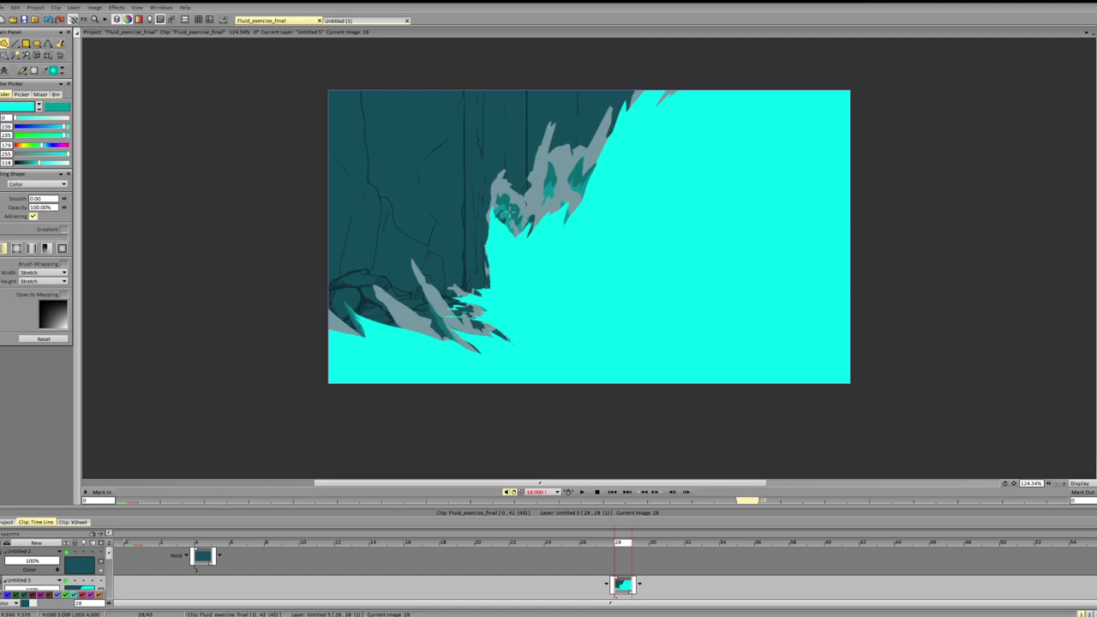
- Break up the cyan mass's vertical edge beside the rock wall with small spikes and notches up to the splash crest
left_click_drag(502, 231, 494, 232)
mouse_move(482, 257)
left_mouse_down()
mouse_move(502, 273)
mouse_move(485, 267)
left_mouse_up()
key("ctrl+z")
key("ctrl+z")
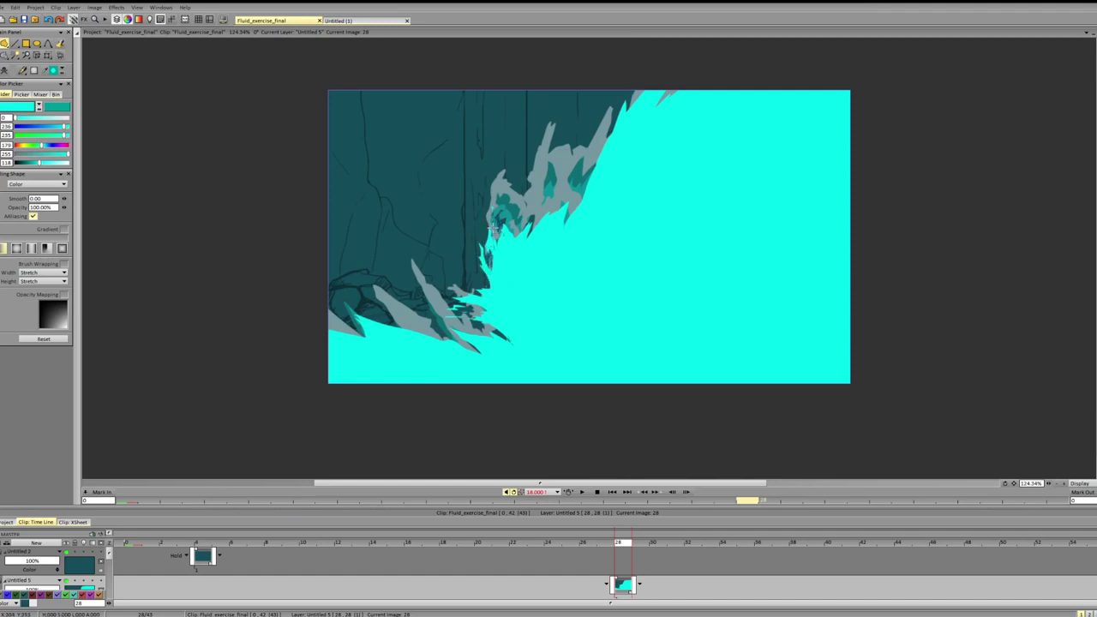
mouse_move(488, 259)
left_mouse_down()
mouse_move(485, 249)
mouse_move(495, 271)
left_mouse_up()
- Reduce the opacity of the original splash animation layer to 24%
left_click_drag(109, 554, 109, 585)
scroll(78, 586, "down", 2)
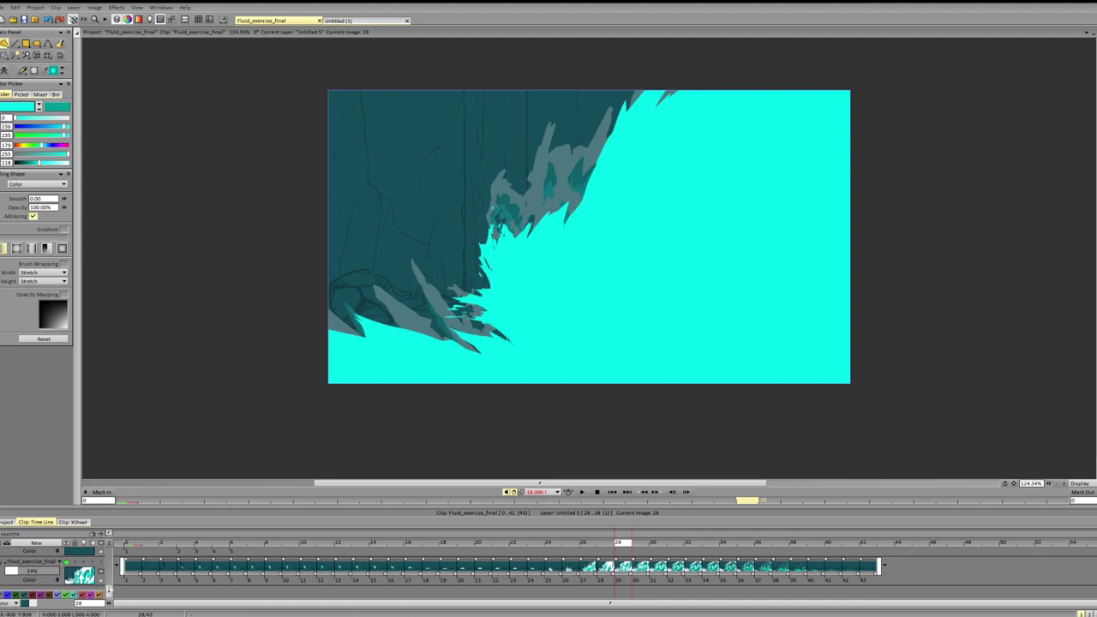
left_click_drag(109, 588, 109, 554)
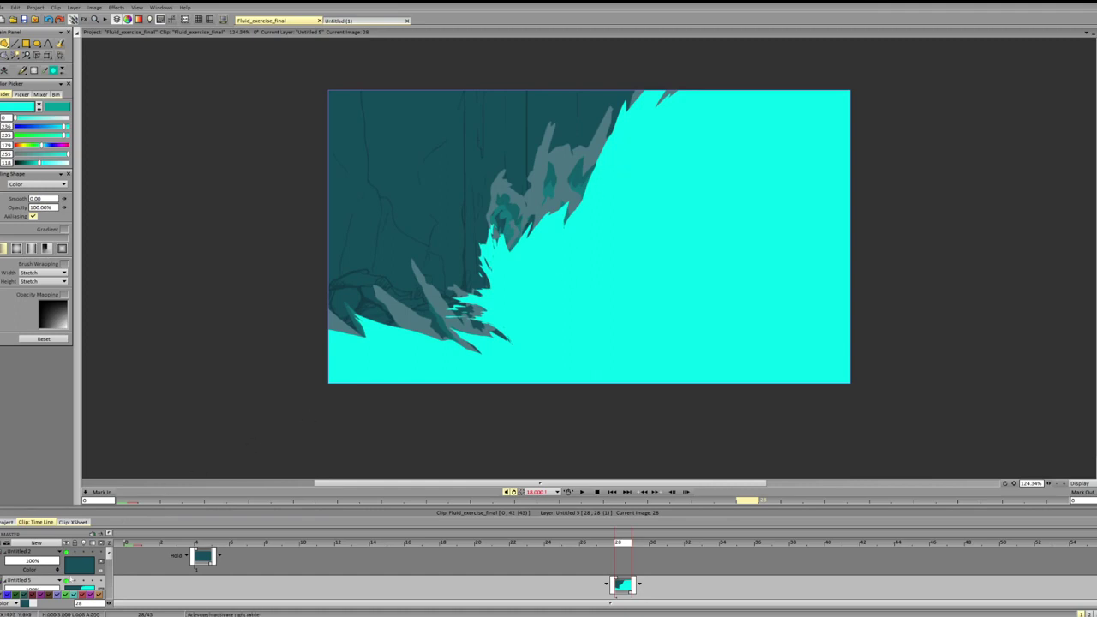
- Hide and show the cyan layer repeatedly to compare its silhouette with the original splash
left_click(67, 582)
left_click(67, 581)
left_click(67, 581)
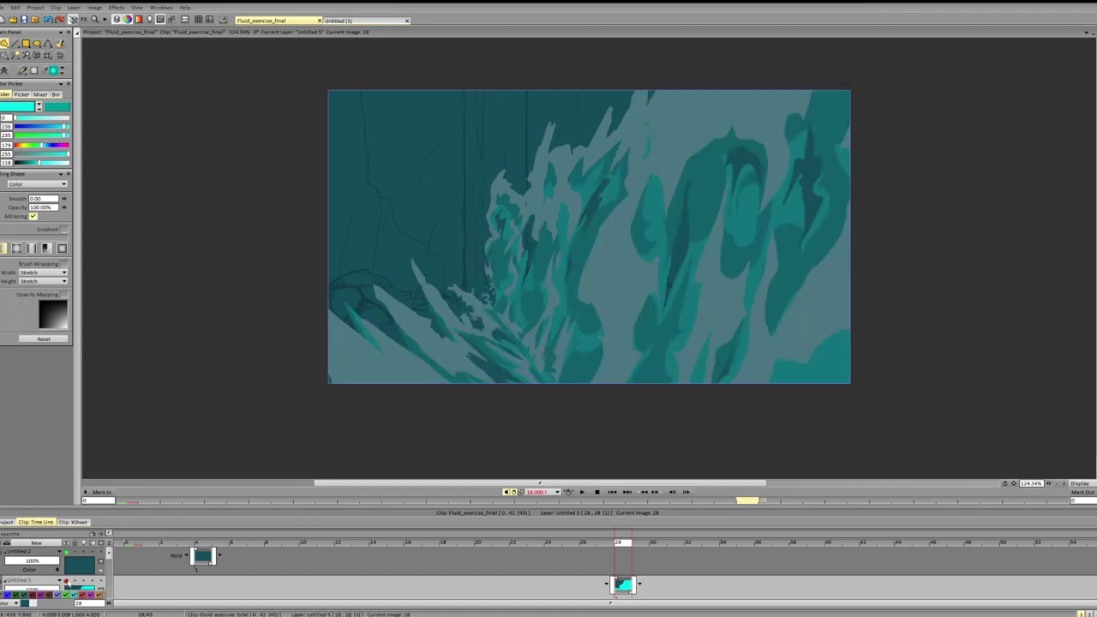
left_click(66, 581)
left_click(67, 581)
left_click(67, 581)
left_click(68, 581)
left_click(68, 581)
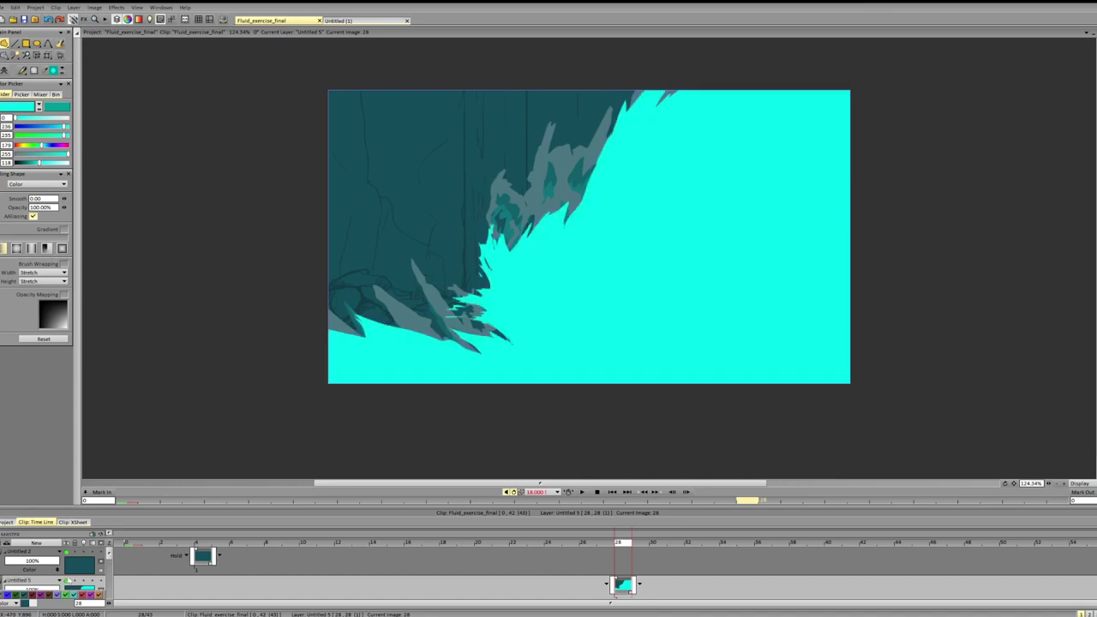
left_click(68, 581)
left_click(67, 581)
left_click(67, 581)
left_click(68, 581)
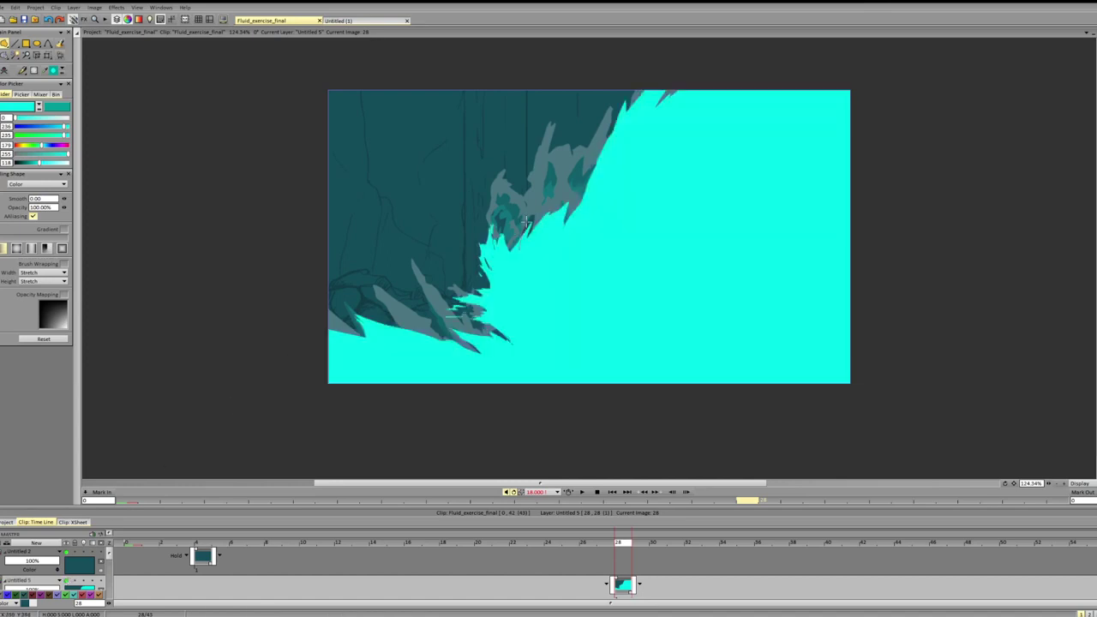
- Roughen the cyan silhouette with jagged notches below the crest, beside the lower-left spike and along the steep upper slope
mouse_move(555, 195)
left_mouse_down()
mouse_move(567, 249)
mouse_move(518, 236)
left_mouse_up()
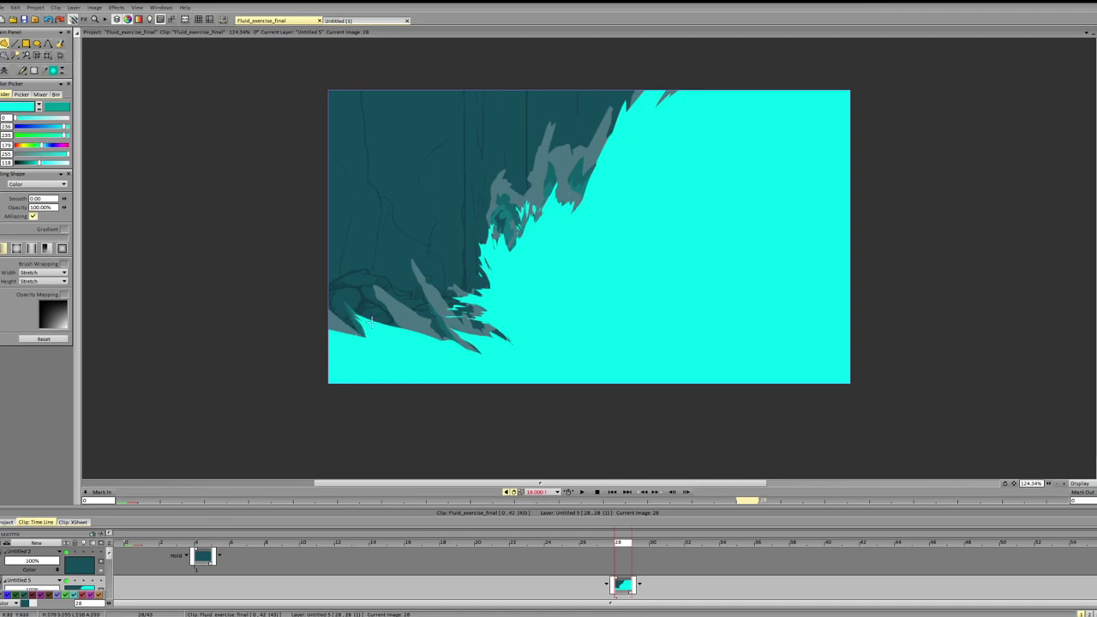
mouse_move(351, 314)
left_mouse_down()
mouse_move(468, 377)
mouse_move(380, 314)
mouse_move(421, 326)
mouse_move(473, 376)
left_mouse_up()
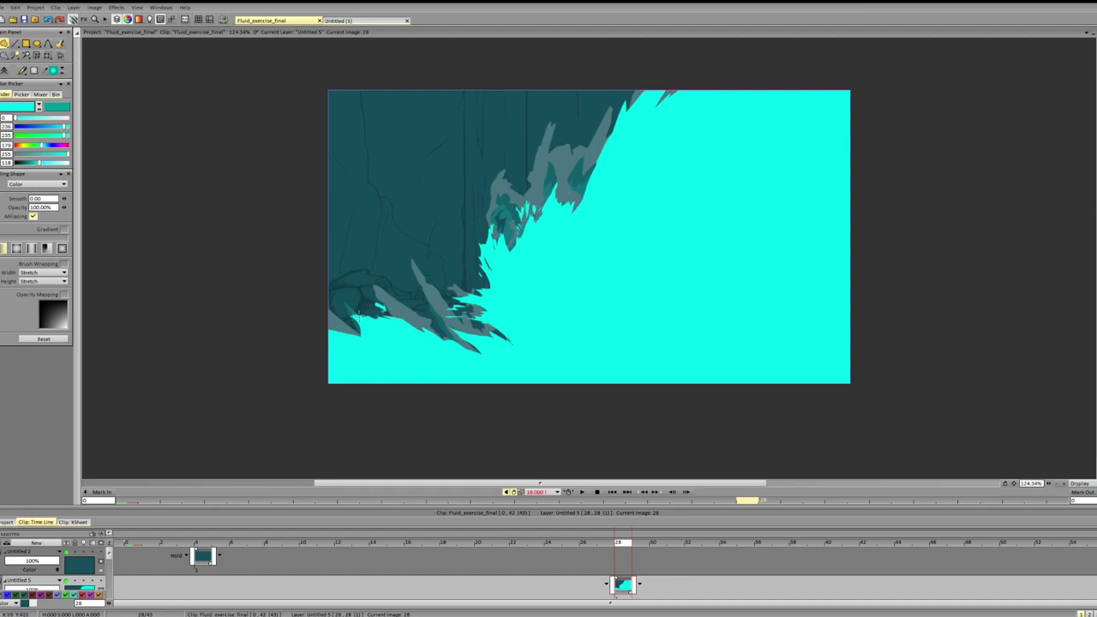
mouse_move(624, 104)
left_mouse_down()
mouse_move(639, 91)
mouse_move(638, 115)
mouse_move(658, 101)
left_mouse_up()
mouse_move(593, 169)
left_mouse_down()
mouse_move(586, 197)
mouse_move(611, 111)
mouse_move(607, 184)
mouse_move(585, 182)
mouse_move(618, 106)
mouse_move(631, 126)
mouse_move(587, 206)
mouse_move(591, 175)
mouse_move(587, 248)
mouse_move(590, 139)
mouse_move(582, 234)
left_mouse_up()
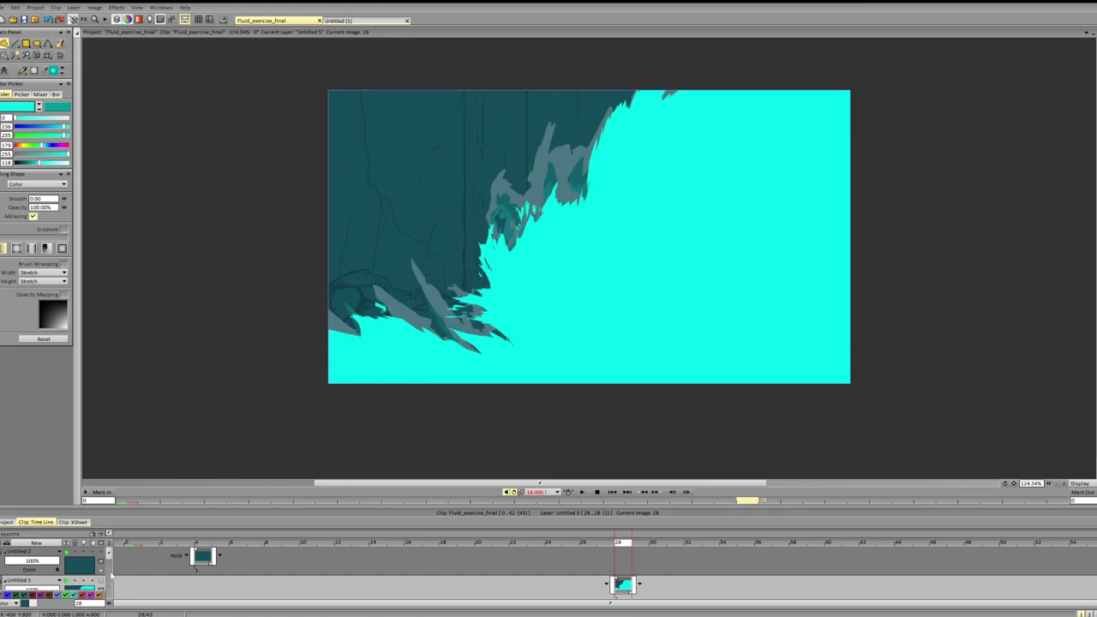
- Add a new layer at frame 28 above the cyan layer and set the drawing colour to white
left_click_drag(112, 567, 112, 558)
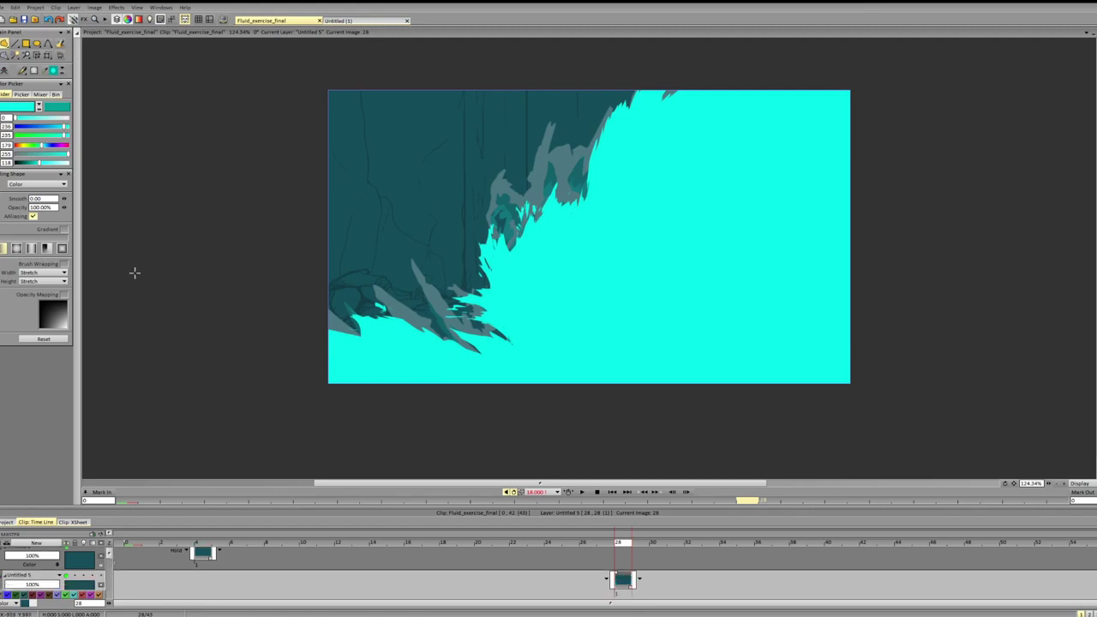
left_click_drag(39, 162, 69, 163)
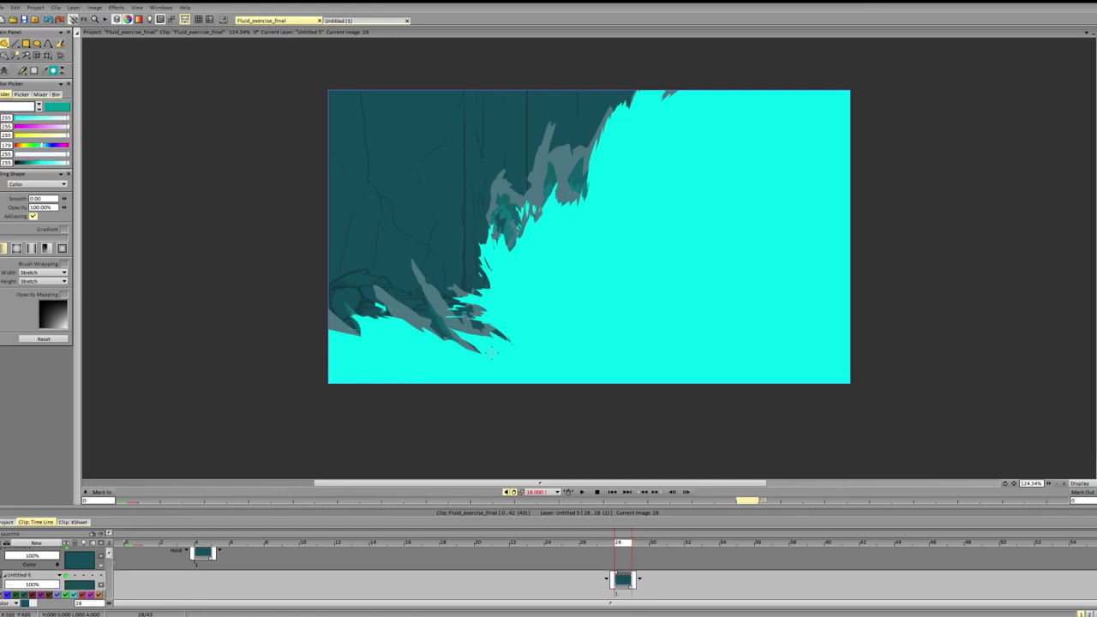
left_click(67, 576)
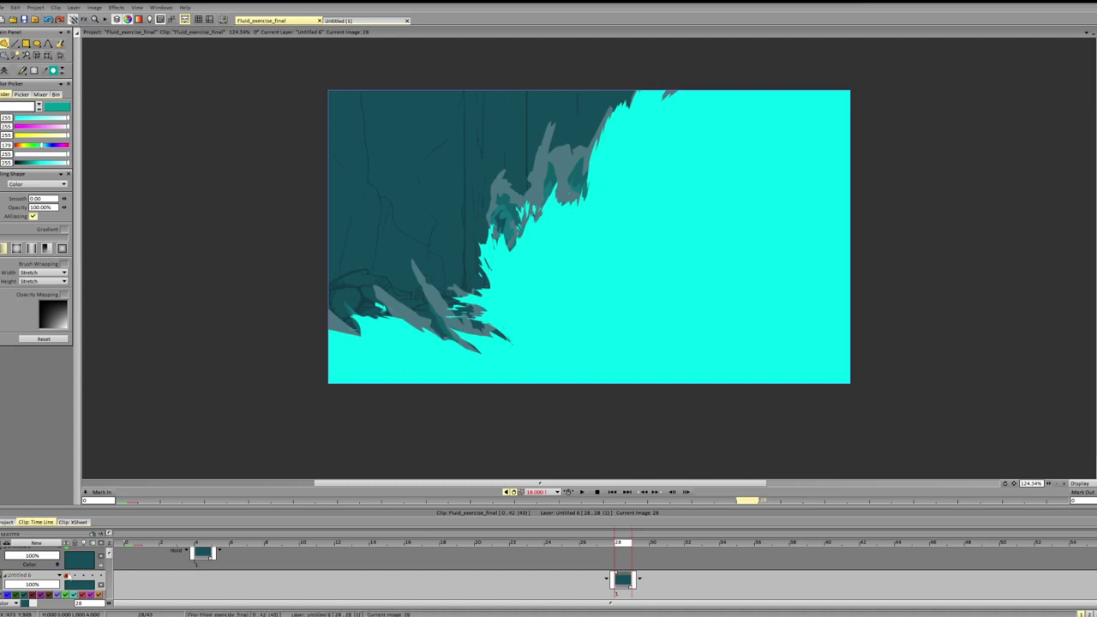
scroll(91, 562, "down", 1)
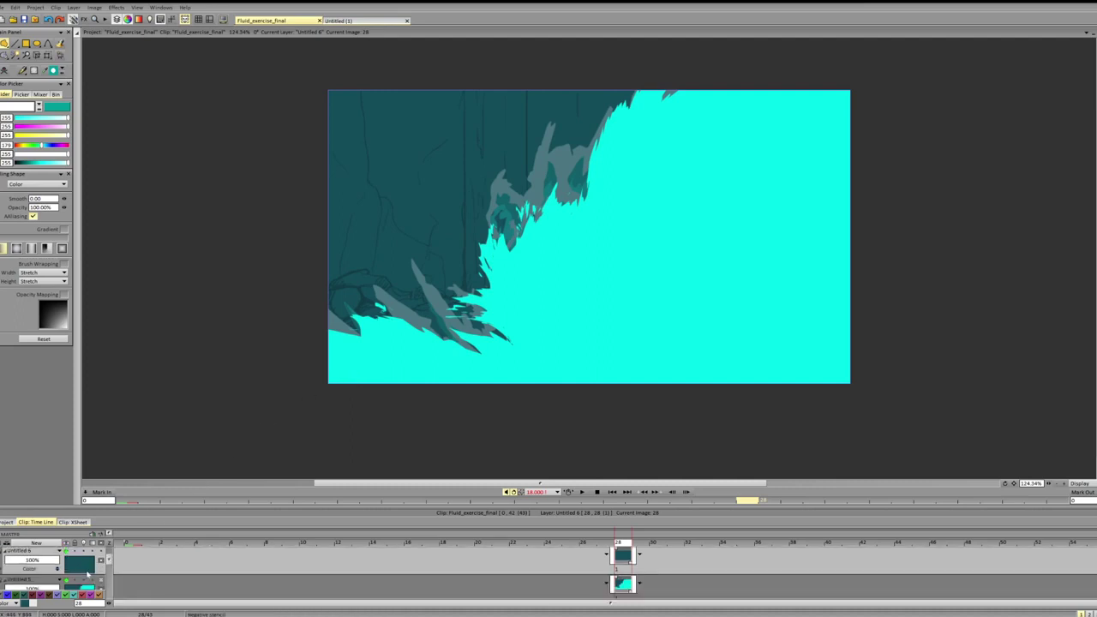
- Toggle the cyan layer's visibility to examine where the original splash has its light foam areas
left_click(66, 581)
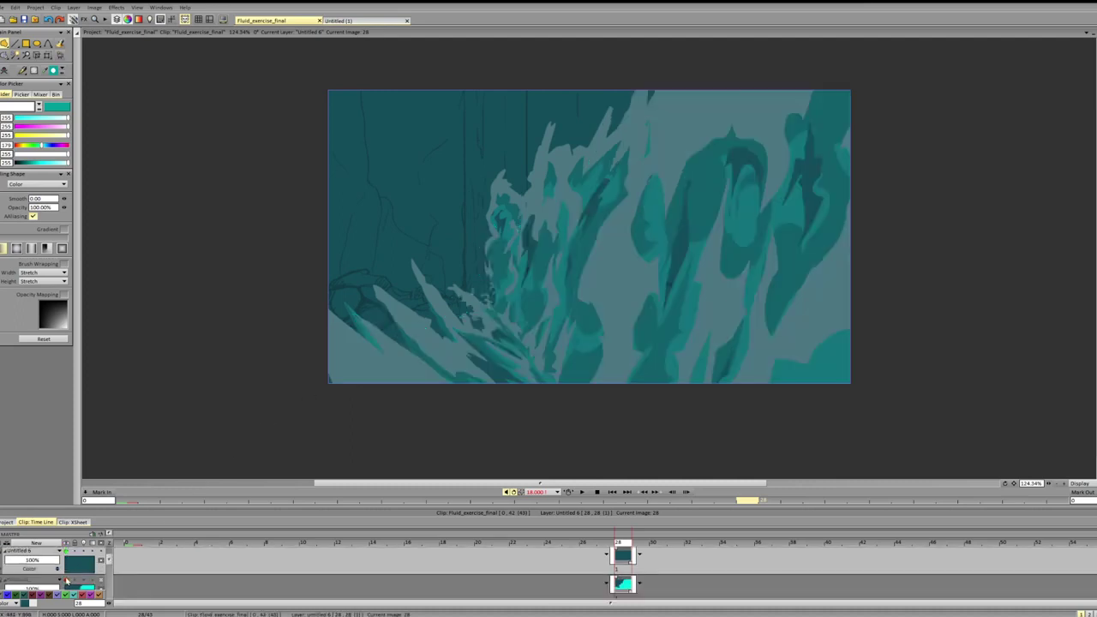
left_click(66, 581)
left_click(67, 580)
left_click(68, 580)
left_click(69, 580)
left_click(67, 580)
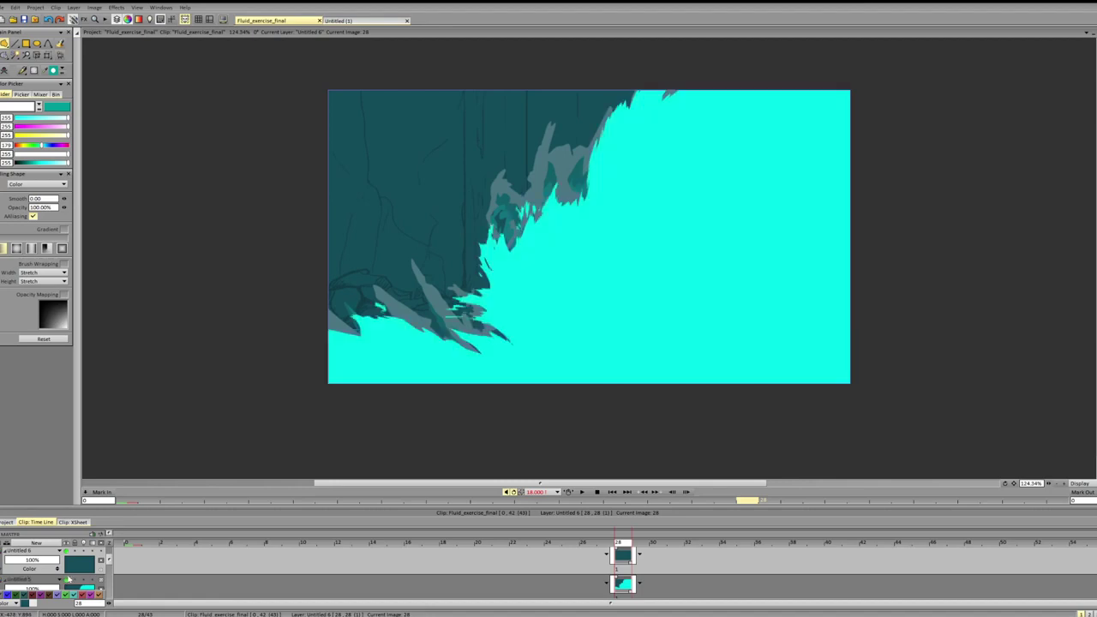
left_click(67, 581)
left_click(68, 580)
left_click(69, 581)
left_click(67, 580)
left_click(68, 580)
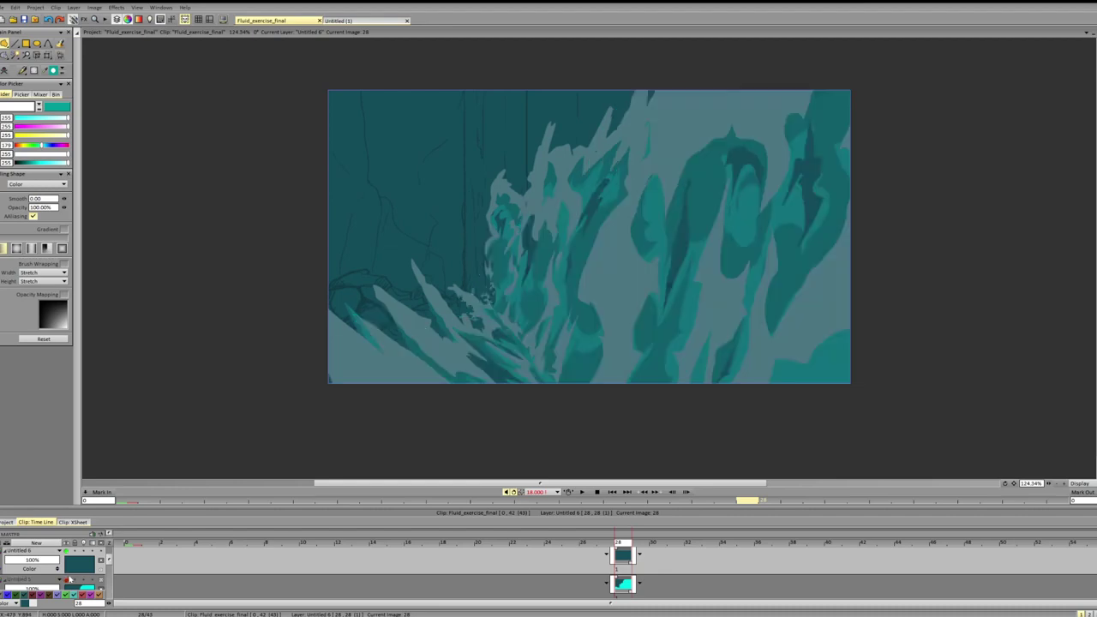
left_click(69, 581)
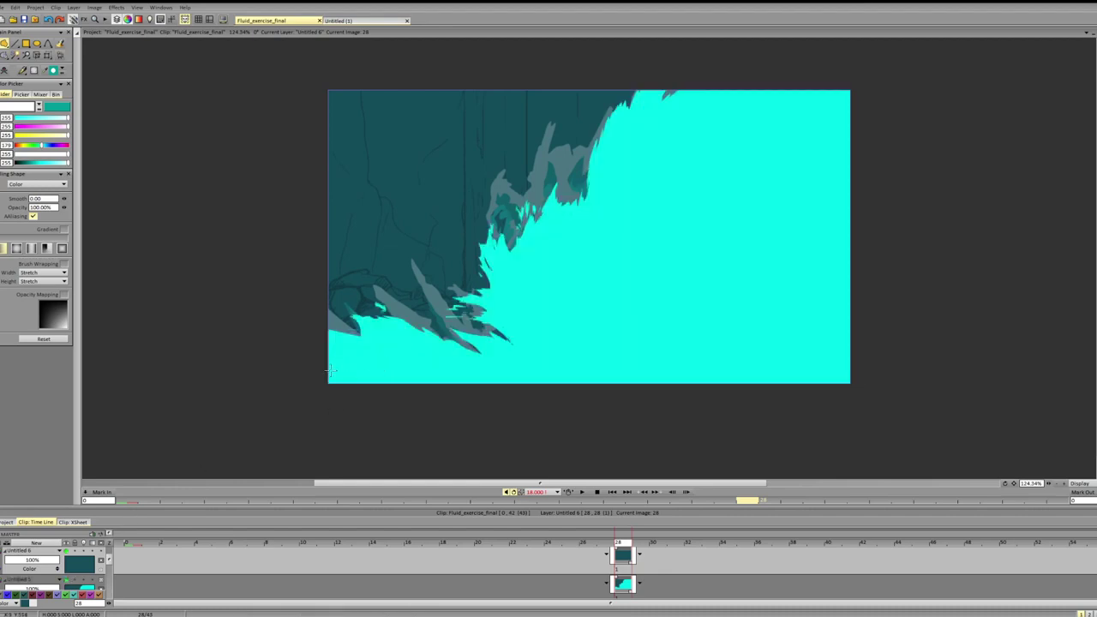
mouse_move(308, 361)
left_mouse_down()
mouse_move(481, 389)
mouse_move(349, 392)
left_mouse_up()
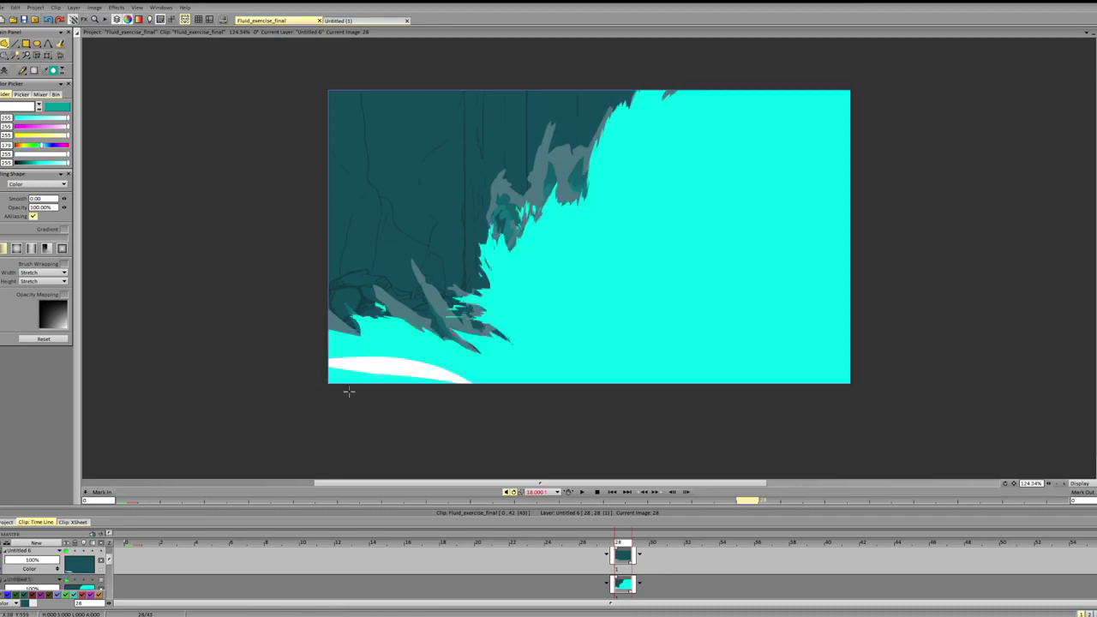
left_click(69, 580)
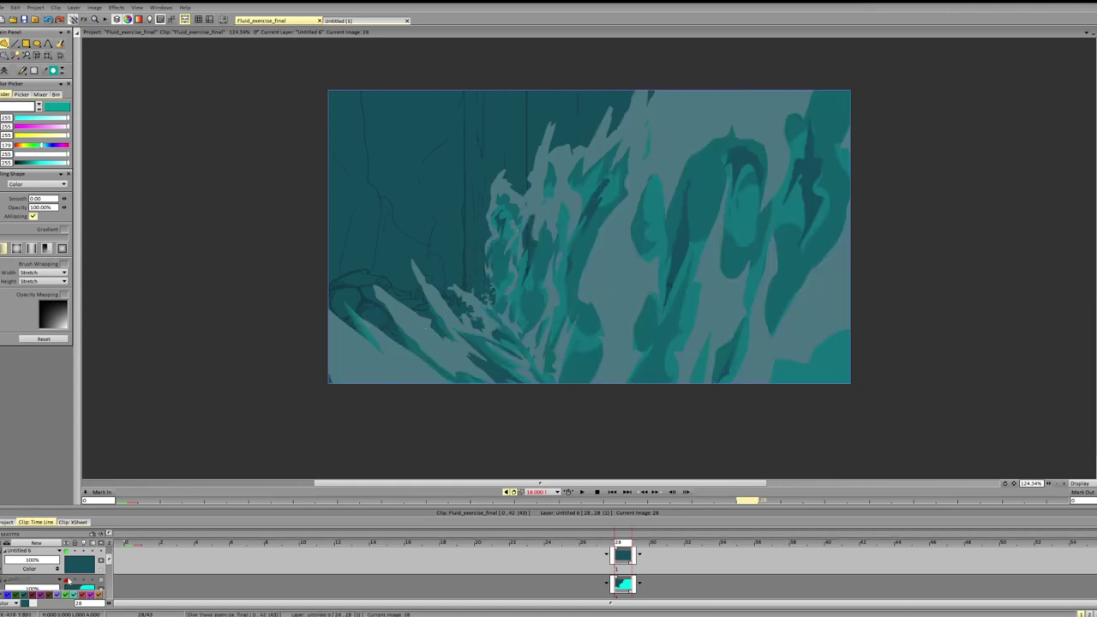
left_click(69, 580)
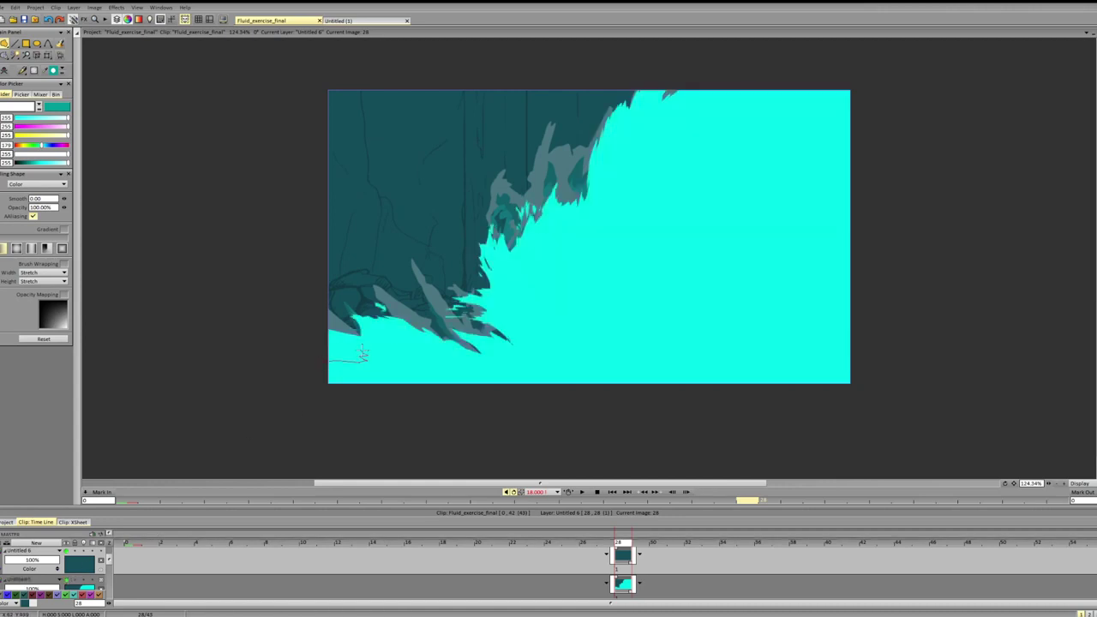
- Draw a white foam shape along the lower-left edge of the cyan area, with pointed tips and a ragged underside
mouse_move(364, 359)
left_mouse_down()
mouse_move(429, 359)
mouse_move(282, 327)
mouse_move(370, 360)
mouse_move(406, 355)
mouse_move(339, 350)
mouse_move(409, 356)
mouse_move(368, 353)
left_mouse_up()
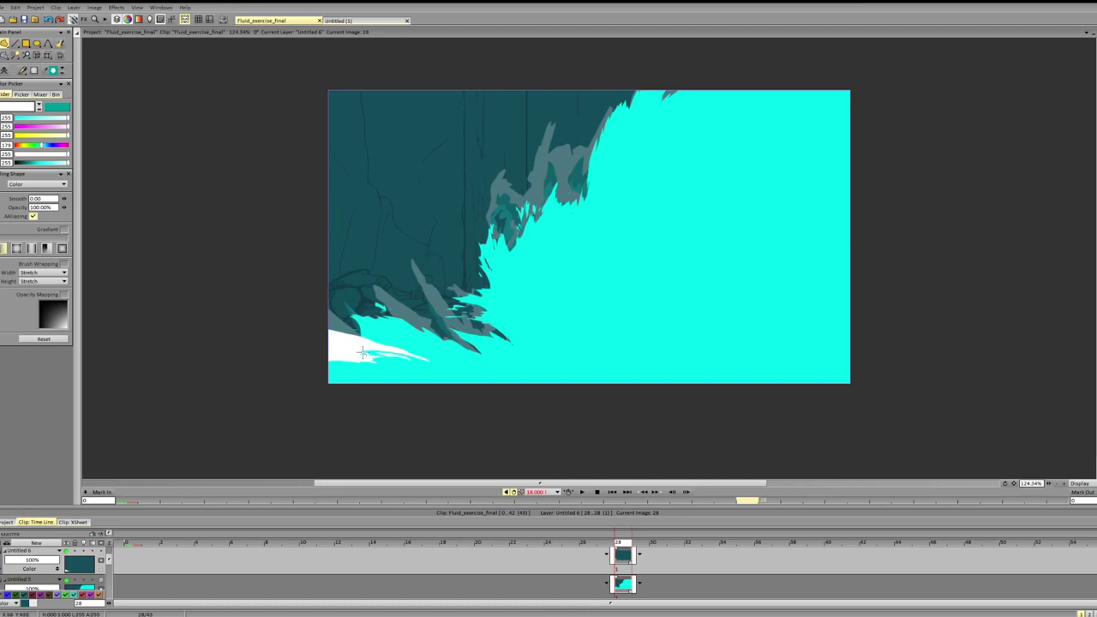
left_click_drag(353, 344, 382, 358)
key("ctrl+z")
left_click_drag(349, 354, 377, 360)
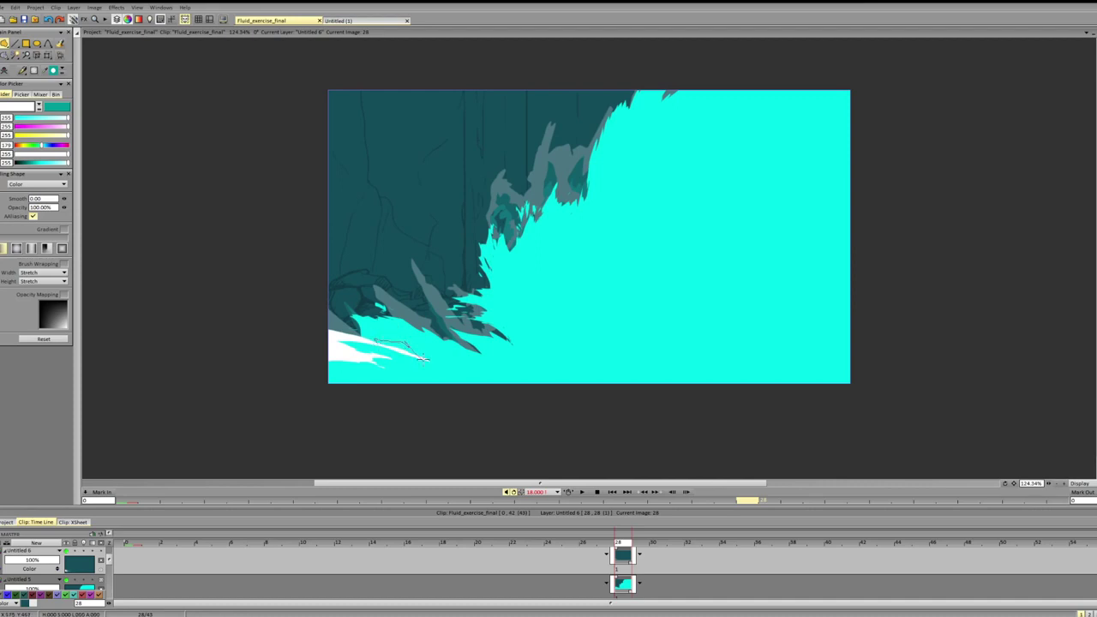
- Add ragged white foam streaks below the lower-left spikes, sweeping diagonally down to the picture's bottom edge
left_click_drag(421, 358, 420, 360)
mouse_move(377, 328)
left_mouse_down()
mouse_move(352, 310)
mouse_move(419, 340)
mouse_move(370, 309)
left_mouse_up()
key("ctrl+z")
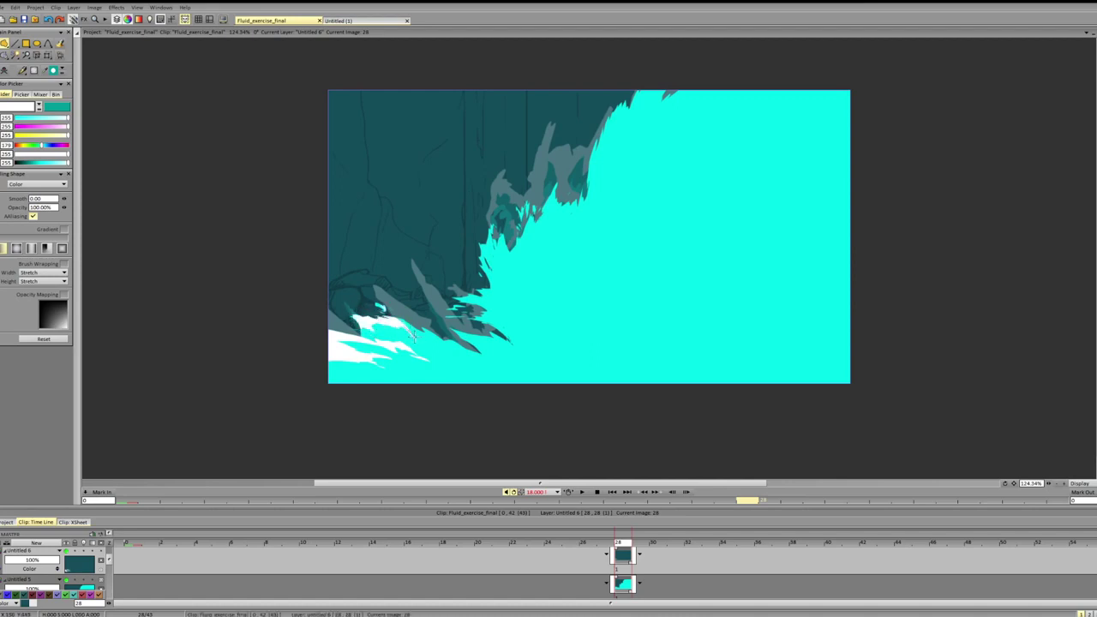
mouse_move(414, 337)
left_mouse_down()
mouse_move(448, 359)
mouse_move(395, 312)
left_mouse_up()
mouse_move(442, 352)
left_mouse_down()
mouse_move(421, 333)
mouse_move(422, 348)
mouse_move(404, 354)
mouse_move(427, 363)
mouse_move(369, 326)
left_mouse_up()
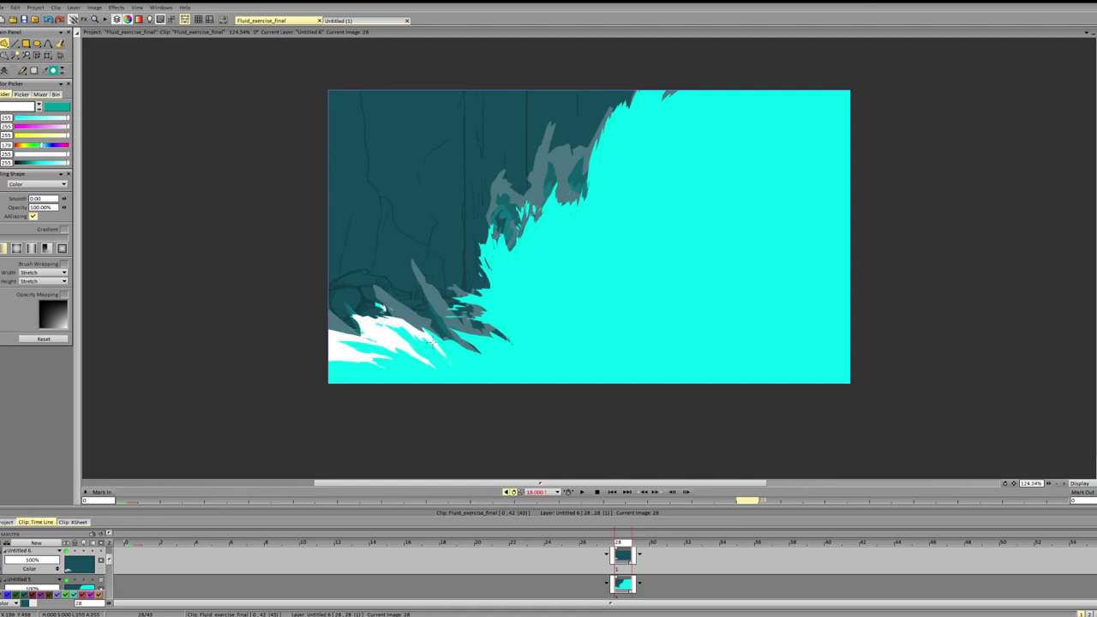
mouse_move(445, 367)
left_mouse_down()
mouse_move(392, 347)
mouse_move(458, 360)
mouse_move(419, 358)
left_mouse_up()
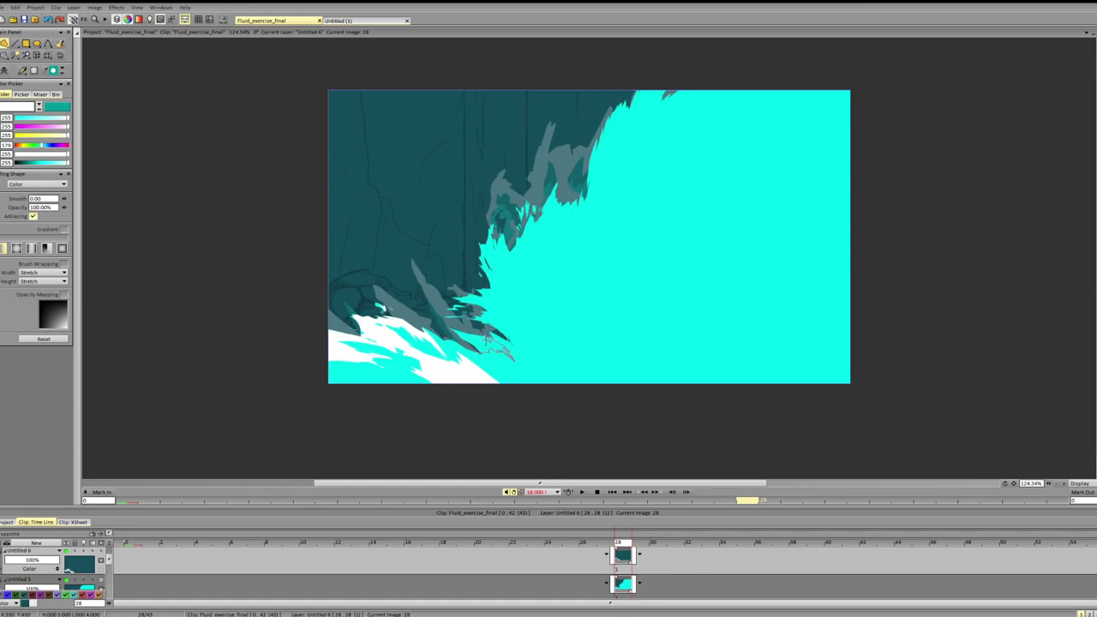
- Draw small jagged white foam patches below the foot of the rock wall and try another white shape along the bottom edge
mouse_move(487, 338)
left_mouse_down()
mouse_move(461, 326)
mouse_move(516, 348)
mouse_move(482, 308)
left_mouse_up()
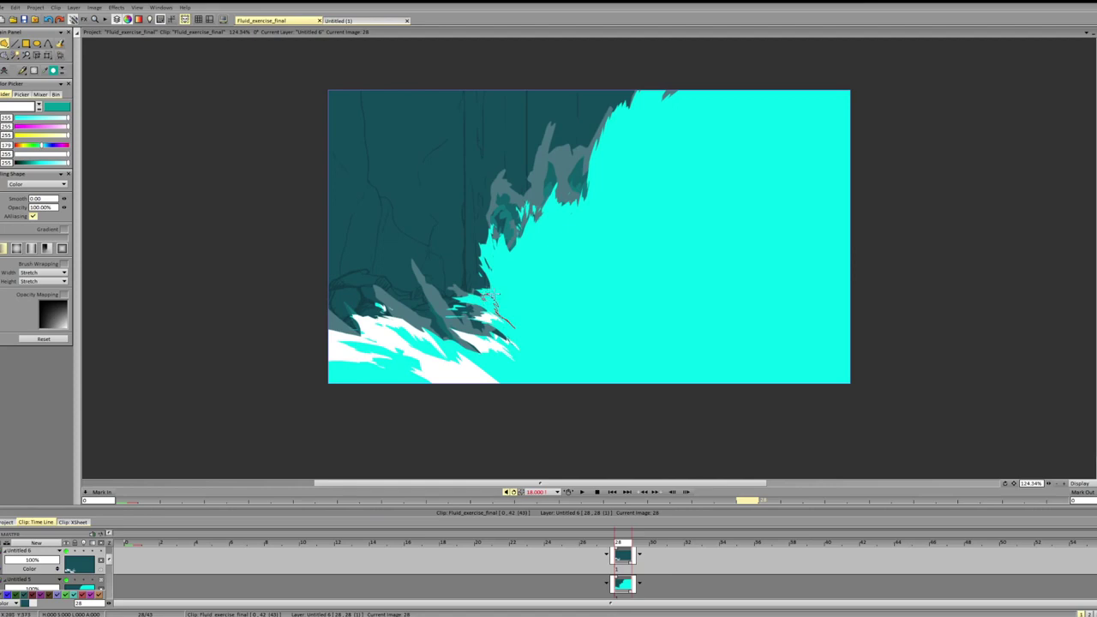
left_click_drag(493, 298, 488, 296)
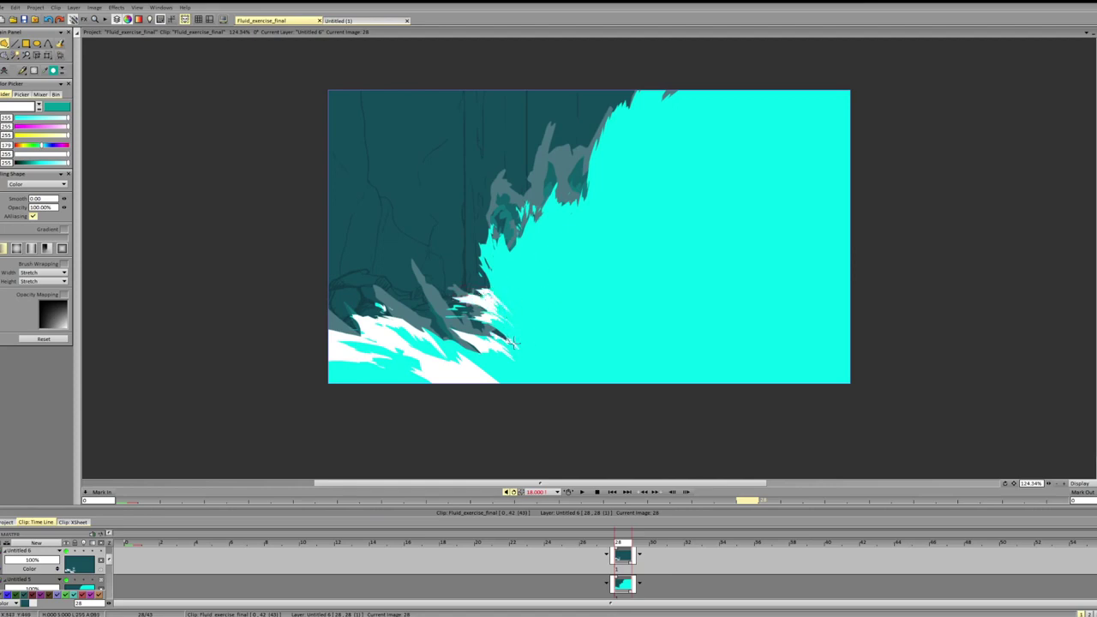
left_click_drag(516, 348, 505, 338)
mouse_move(604, 383)
left_mouse_down()
mouse_move(661, 199)
mouse_move(680, 169)
mouse_move(651, 275)
mouse_move(727, 129)
mouse_move(769, 87)
mouse_move(738, 161)
mouse_move(790, 113)
mouse_move(691, 299)
mouse_move(699, 384)
left_mouse_up()
key("ctrl+z")
key("ctrl+z")
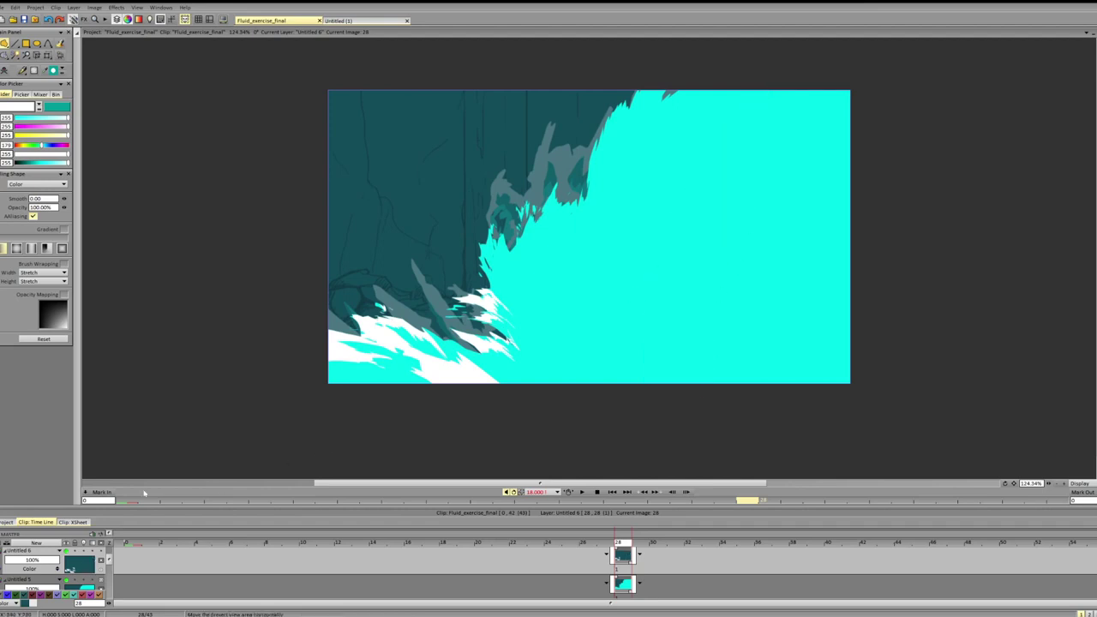
- Toggle the visibility of the drawn layers to compare the white foam and cyan mass with the original splash
left_click(67, 579)
left_click(67, 579)
left_click(67, 580)
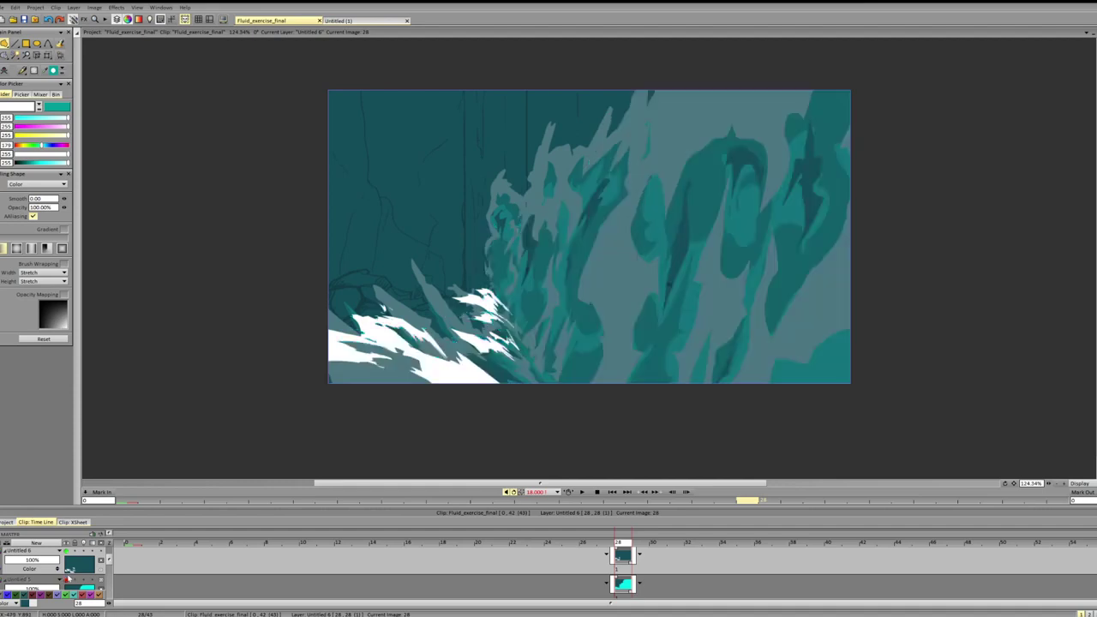
left_click(67, 580)
left_click(69, 580)
left_click(69, 581)
left_click(68, 580)
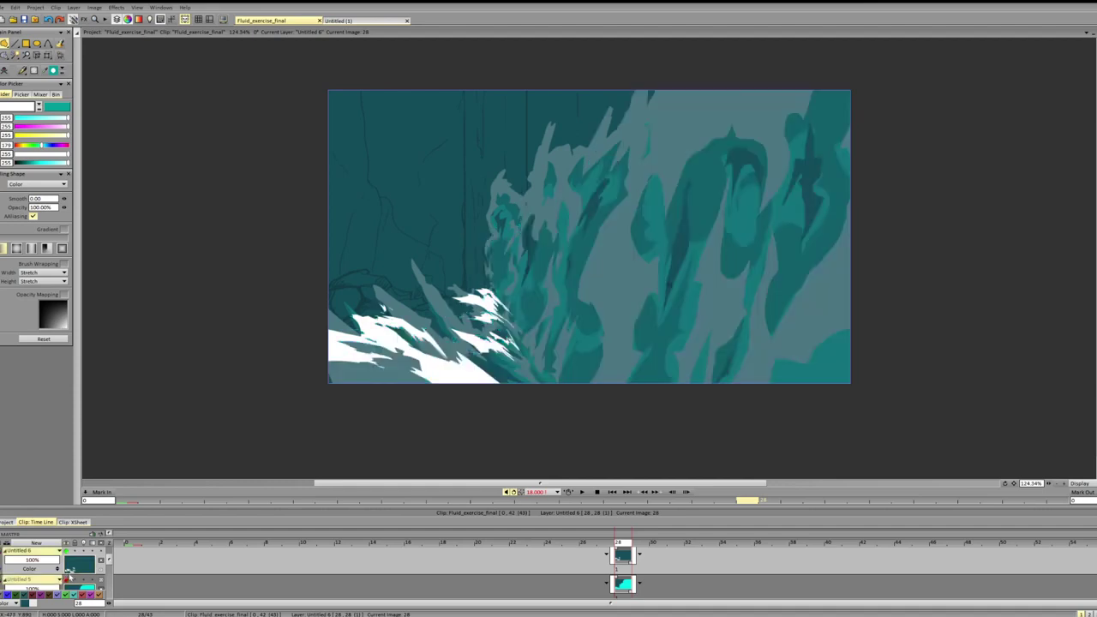
left_click(68, 580)
left_click(68, 580)
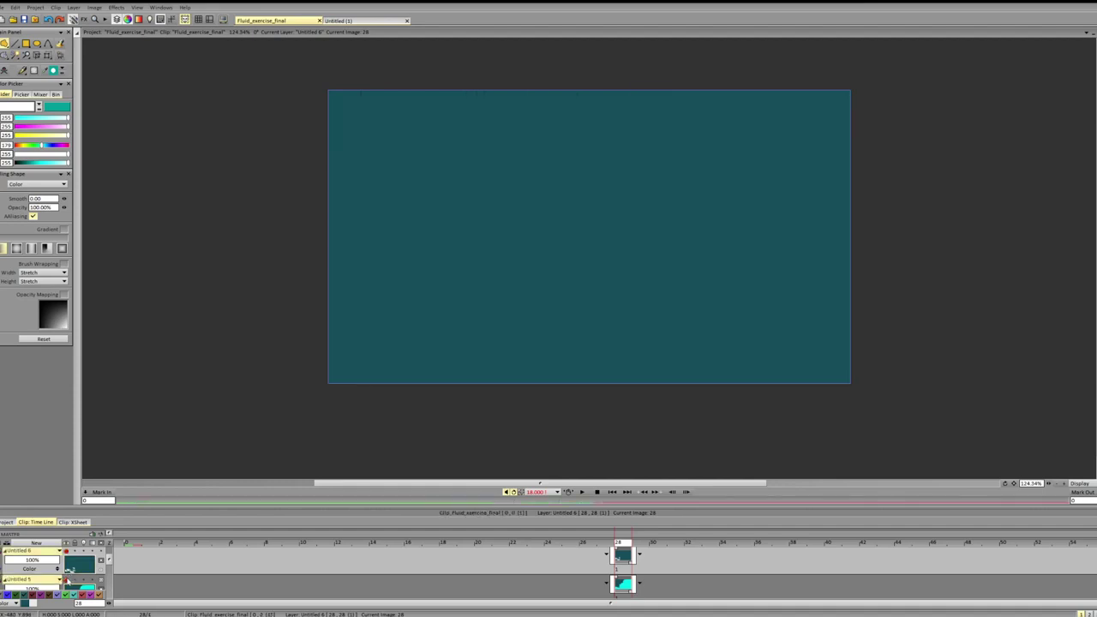
- Compare the white foam and cyan mass in turn with the dimmed original, and leave both drawn layers shown
left_click(69, 580)
left_click(70, 558)
left_click(69, 558)
left_click(69, 558)
left_click(69, 558)
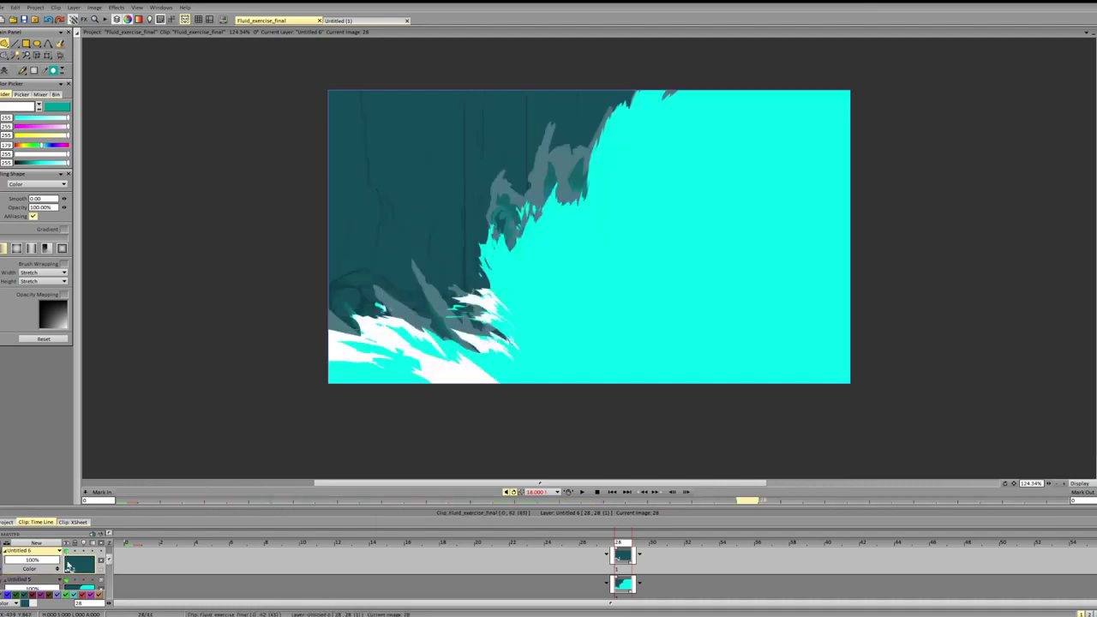
left_click(69, 581)
left_click(68, 581)
left_click(68, 581)
left_click(67, 581)
left_click(68, 581)
left_click(67, 581)
left_click(68, 581)
left_click(68, 581)
left_click(68, 581)
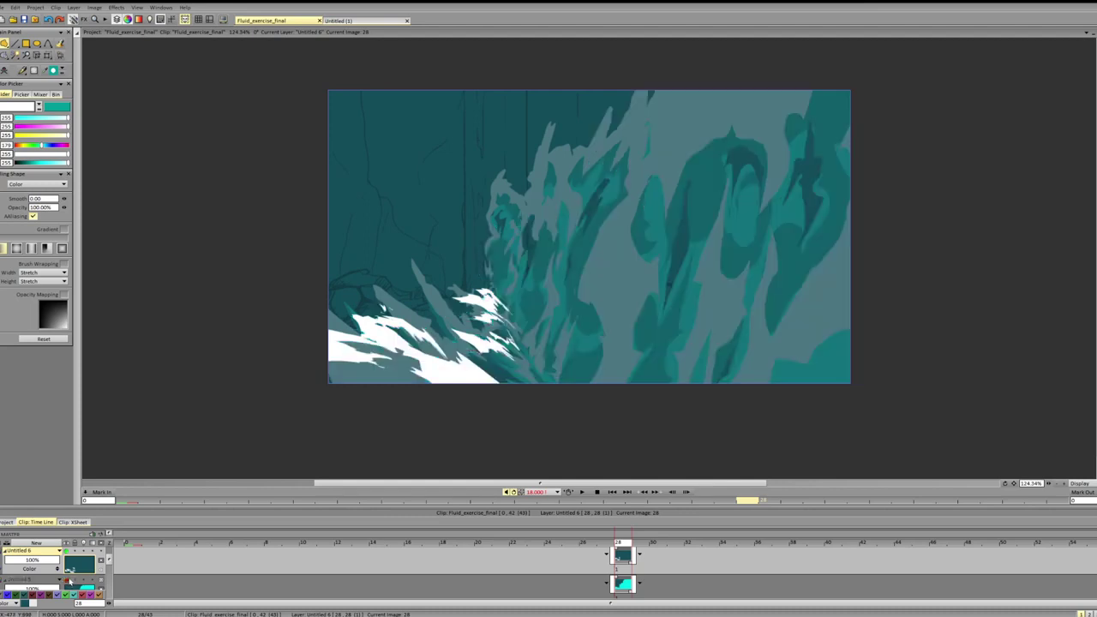
left_click(67, 582)
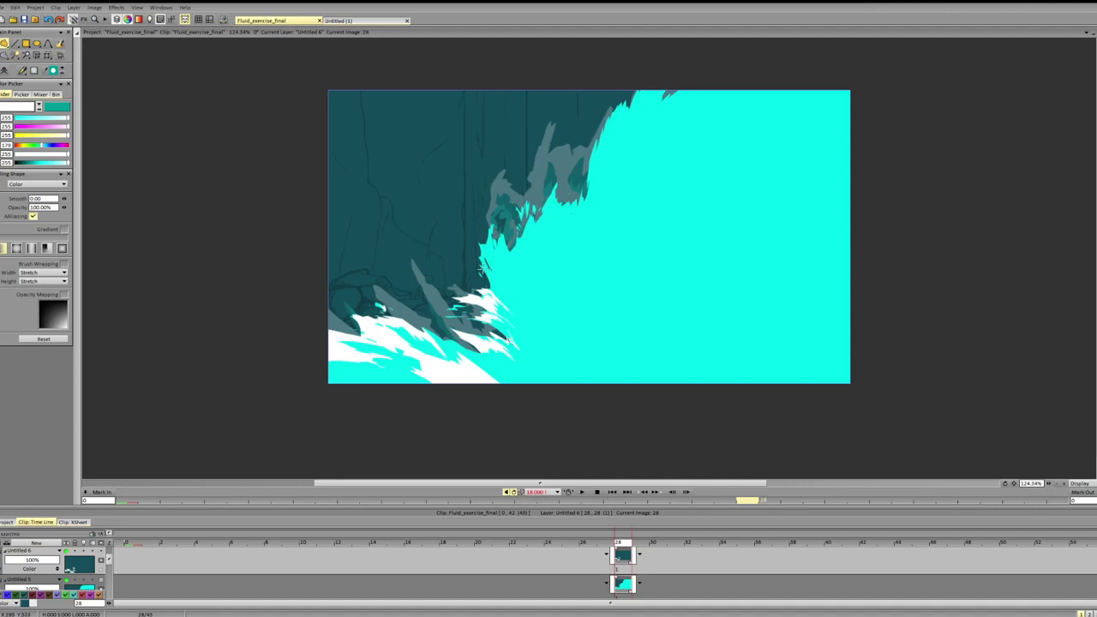
- Draw jagged white foam along the middle spikes of the cyan edge, plus ragged streaks fanning down and right from the lower foam
mouse_move(485, 257)
left_mouse_down()
mouse_move(496, 269)
mouse_move(503, 254)
mouse_move(498, 274)
mouse_move(497, 258)
mouse_move(518, 264)
mouse_move(557, 185)
left_mouse_up()
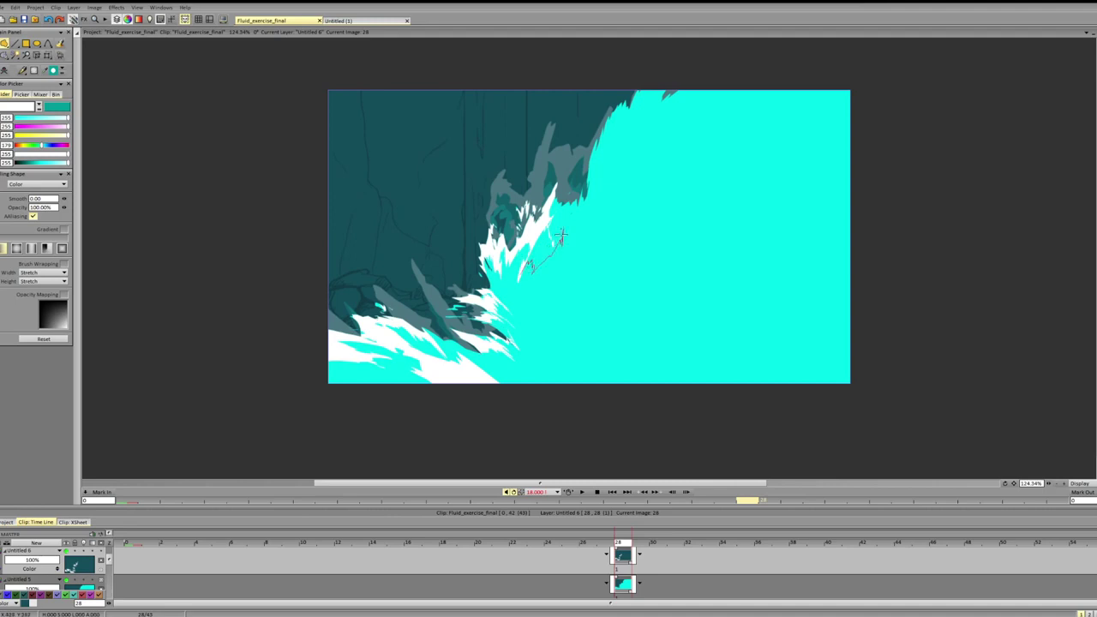
mouse_move(552, 226)
left_mouse_down()
mouse_move(574, 257)
mouse_move(581, 210)
mouse_move(566, 214)
left_mouse_up()
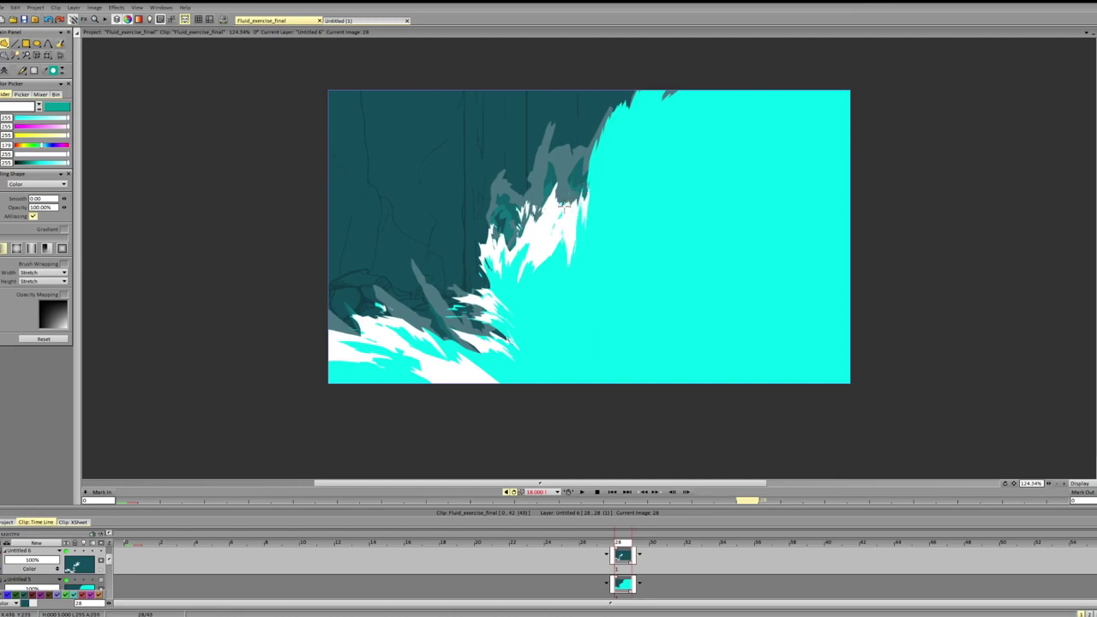
mouse_move(571, 214)
left_mouse_down()
mouse_move(573, 264)
mouse_move(588, 233)
left_mouse_up()
mouse_move(579, 187)
left_mouse_down()
mouse_move(599, 211)
mouse_move(565, 245)
mouse_move(562, 270)
mouse_move(590, 223)
left_mouse_up()
key("ctrl+z")
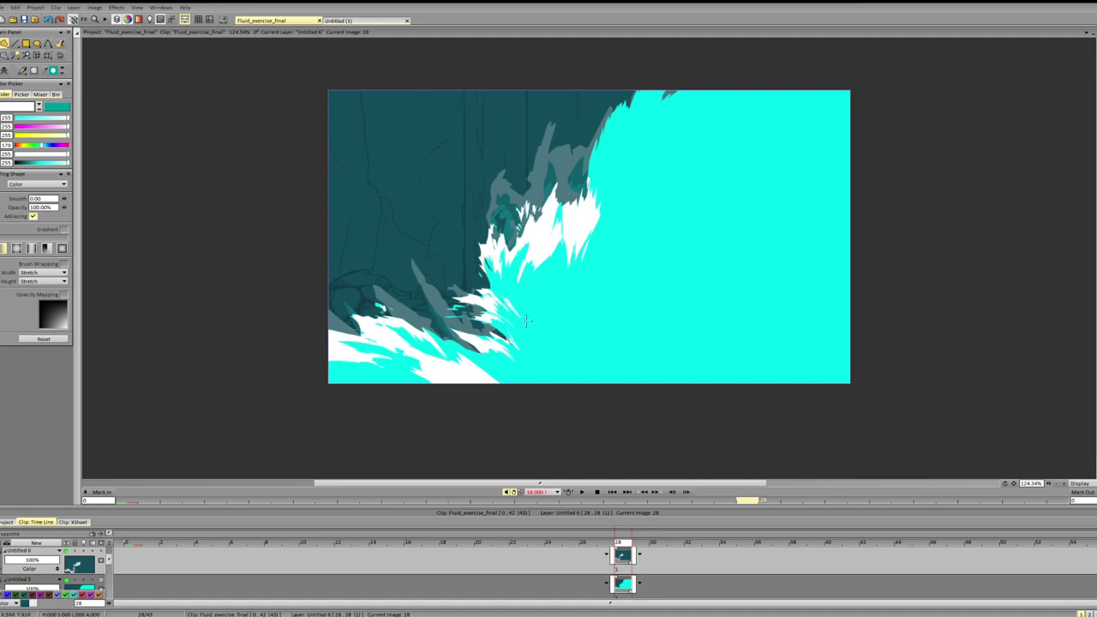
mouse_move(526, 315)
left_mouse_down()
mouse_move(557, 340)
mouse_move(552, 355)
mouse_move(519, 315)
left_mouse_up()
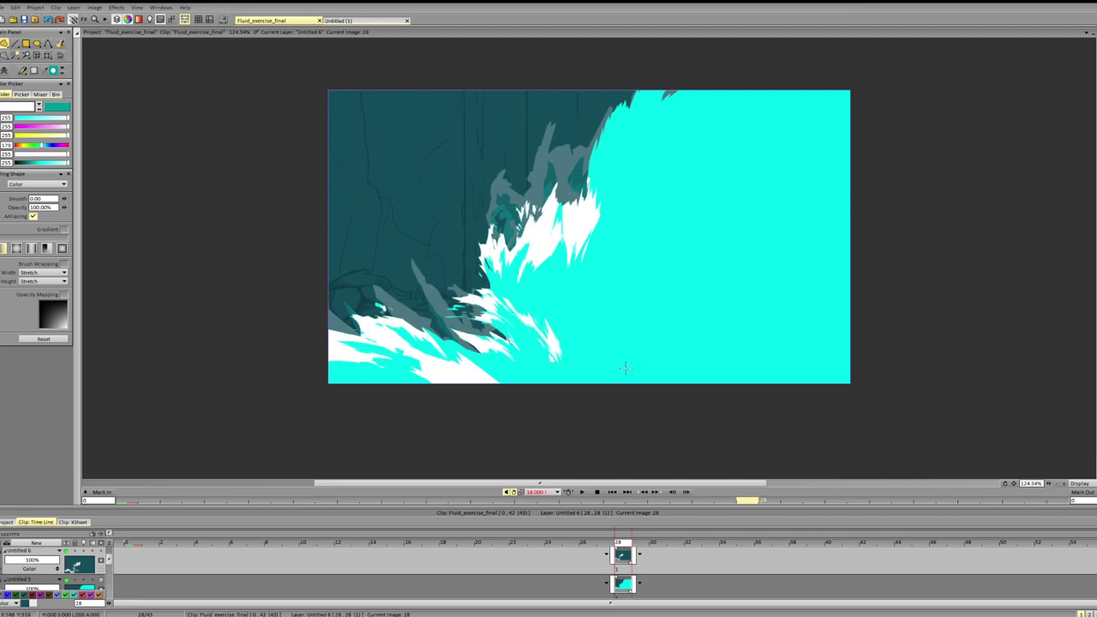
- Draw a large pointed white foam shape rising diagonally from the bottom centre of the picture, with ragged tips along its left side
mouse_move(626, 368)
left_mouse_down()
mouse_move(691, 372)
mouse_move(703, 361)
mouse_move(708, 385)
mouse_move(658, 386)
left_mouse_up()
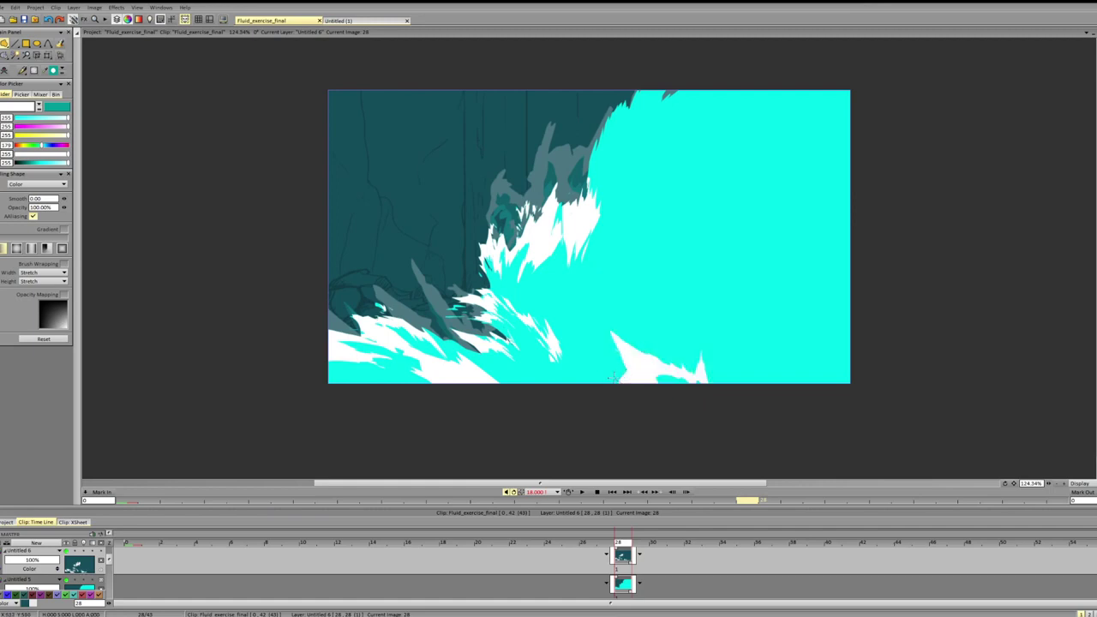
mouse_move(595, 371)
left_mouse_down()
mouse_move(580, 326)
mouse_move(591, 313)
mouse_move(617, 328)
mouse_move(648, 378)
left_mouse_up()
mouse_move(600, 319)
left_mouse_down()
mouse_move(589, 319)
mouse_move(611, 313)
mouse_move(646, 364)
mouse_move(632, 377)
left_mouse_up()
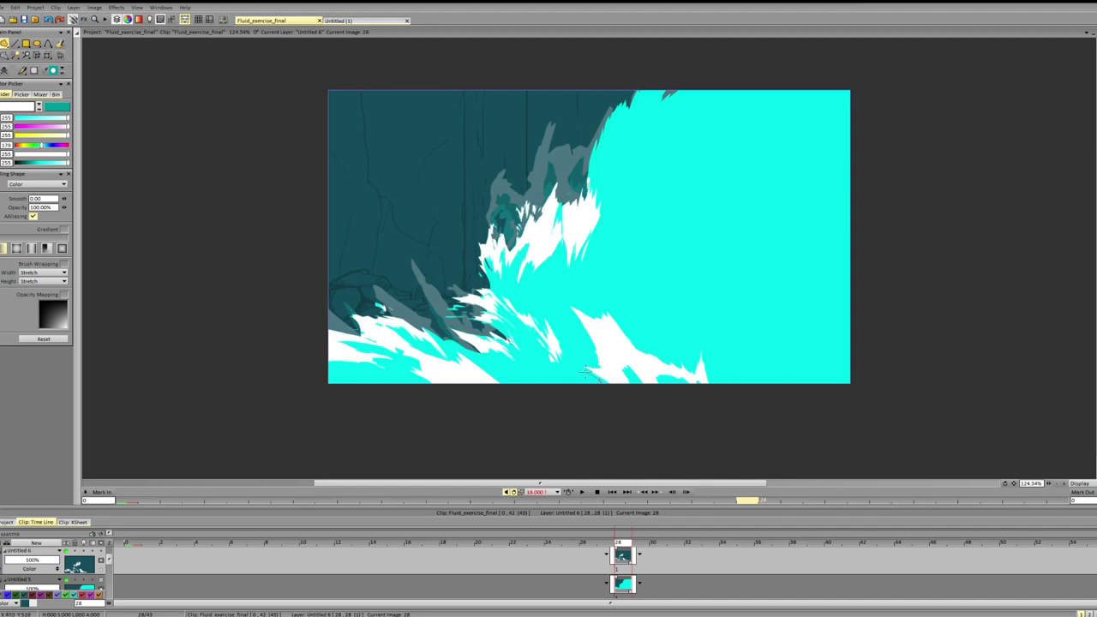
mouse_move(581, 310)
left_mouse_down()
mouse_move(562, 287)
mouse_move(607, 281)
mouse_move(653, 360)
mouse_move(596, 336)
left_mouse_up()
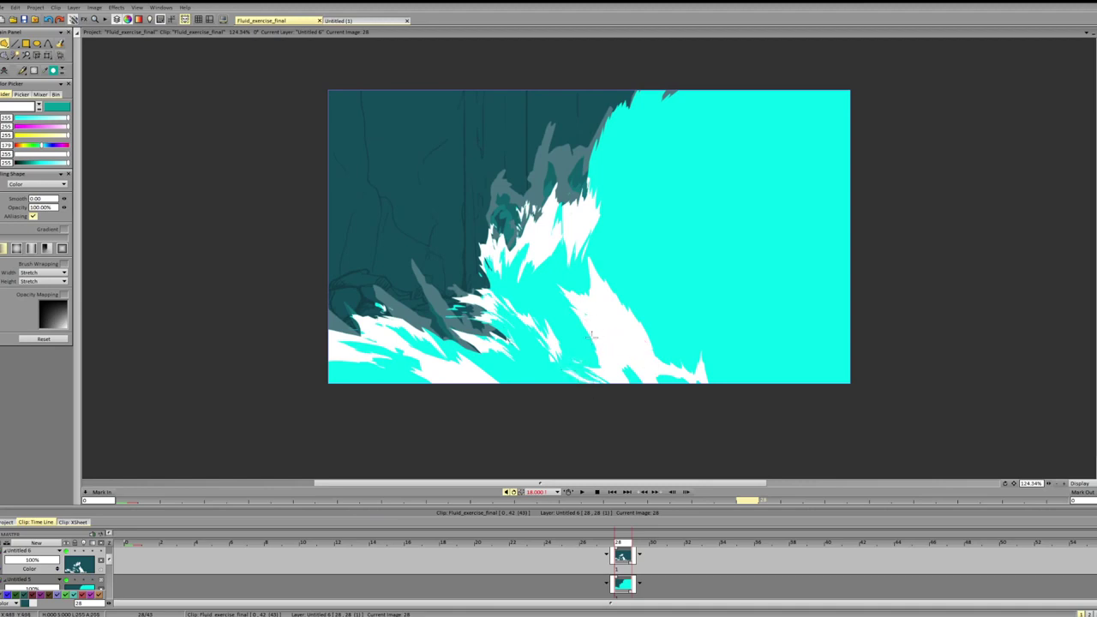
- Cut back the right end of the foam on the middle spikes, and check the white shapes against the original with the cyan hidden
mouse_move(563, 199)
left_mouse_down()
mouse_move(587, 254)
mouse_move(565, 214)
left_mouse_up()
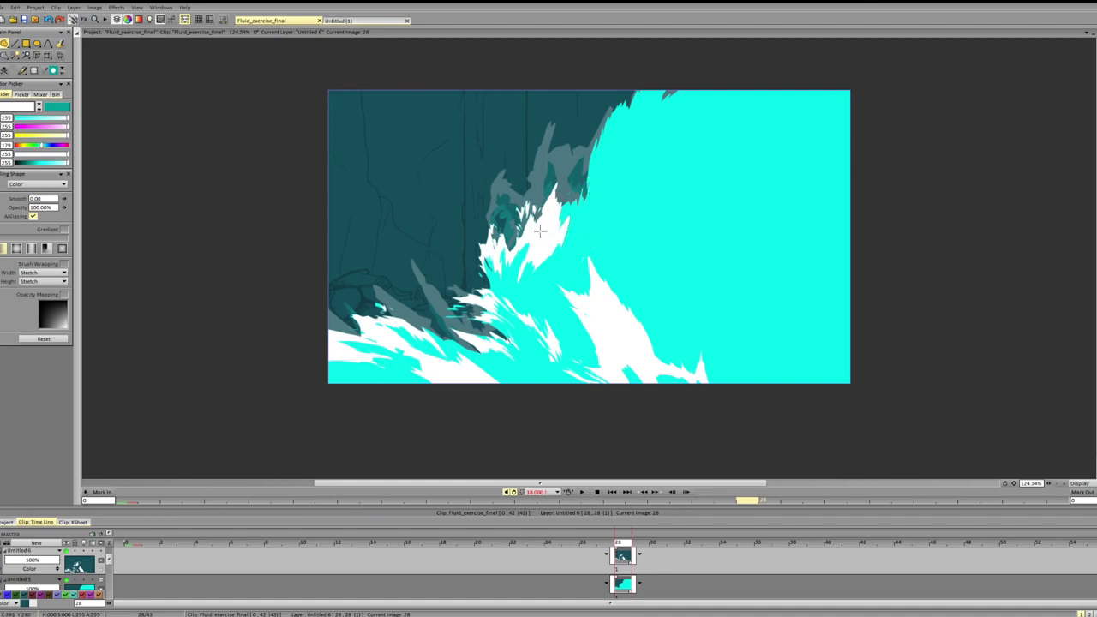
left_click(67, 552)
left_click(66, 551)
left_click(66, 579)
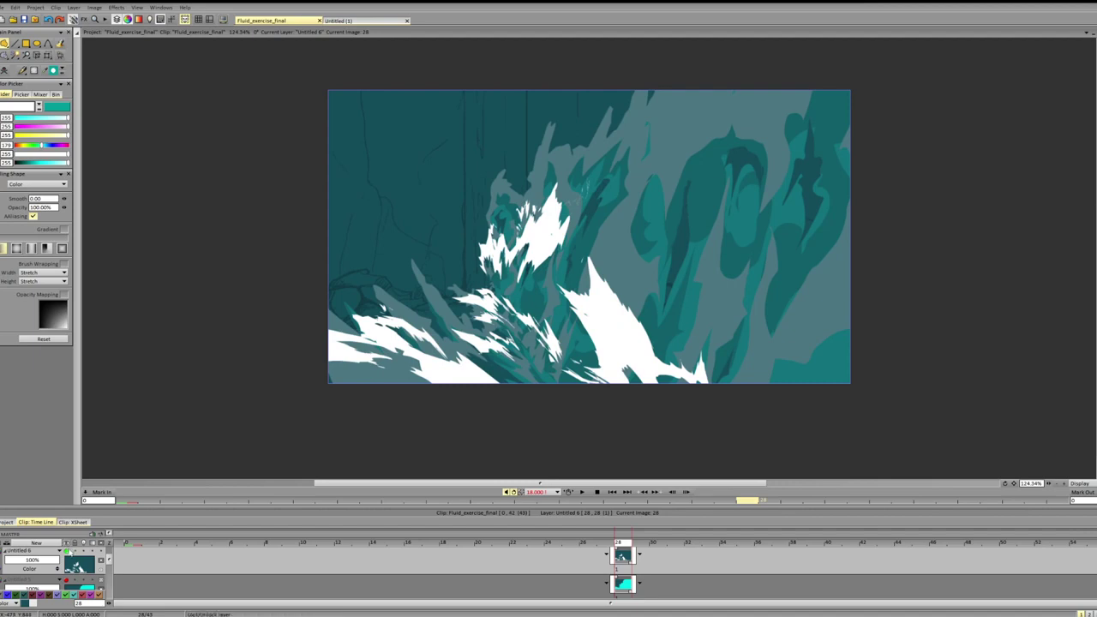
left_click(68, 553)
left_click(68, 553)
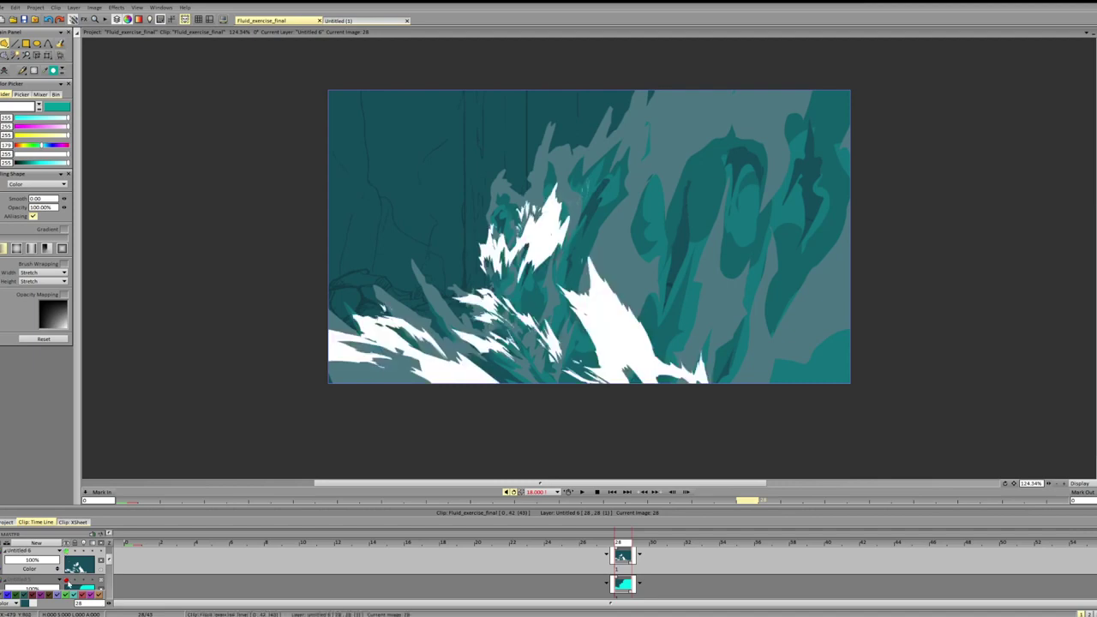
left_click(67, 580)
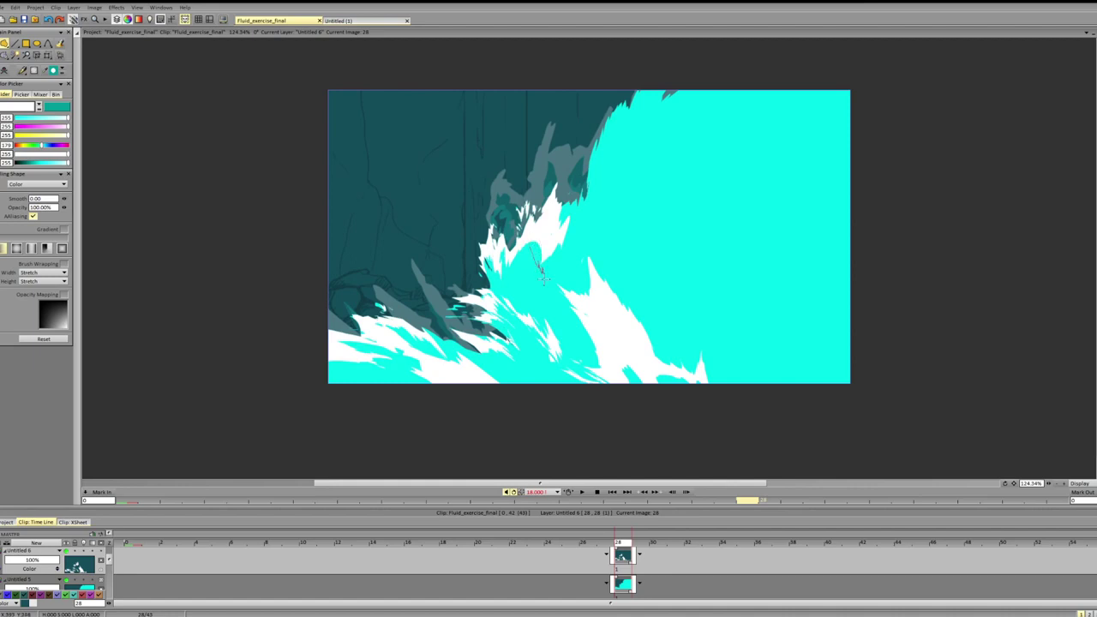
- Extend the middle foam patch with ragged white streaks running down toward the lower foam
mouse_move(543, 280)
left_mouse_down()
mouse_move(558, 197)
mouse_move(534, 243)
mouse_move(543, 279)
mouse_move(557, 224)
mouse_move(570, 247)
mouse_move(554, 219)
mouse_move(543, 227)
mouse_move(550, 233)
mouse_move(544, 216)
mouse_move(558, 235)
mouse_move(538, 186)
mouse_move(548, 219)
mouse_move(557, 215)
mouse_move(549, 186)
mouse_move(566, 220)
left_mouse_up()
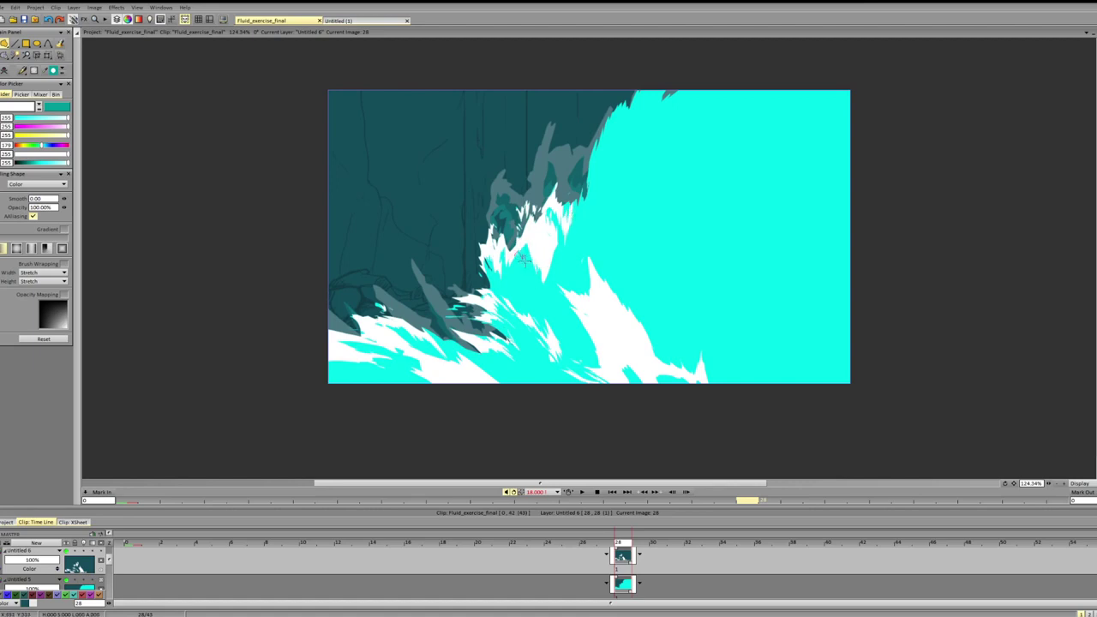
left_click_drag(524, 259, 539, 295)
key("ctrl+z")
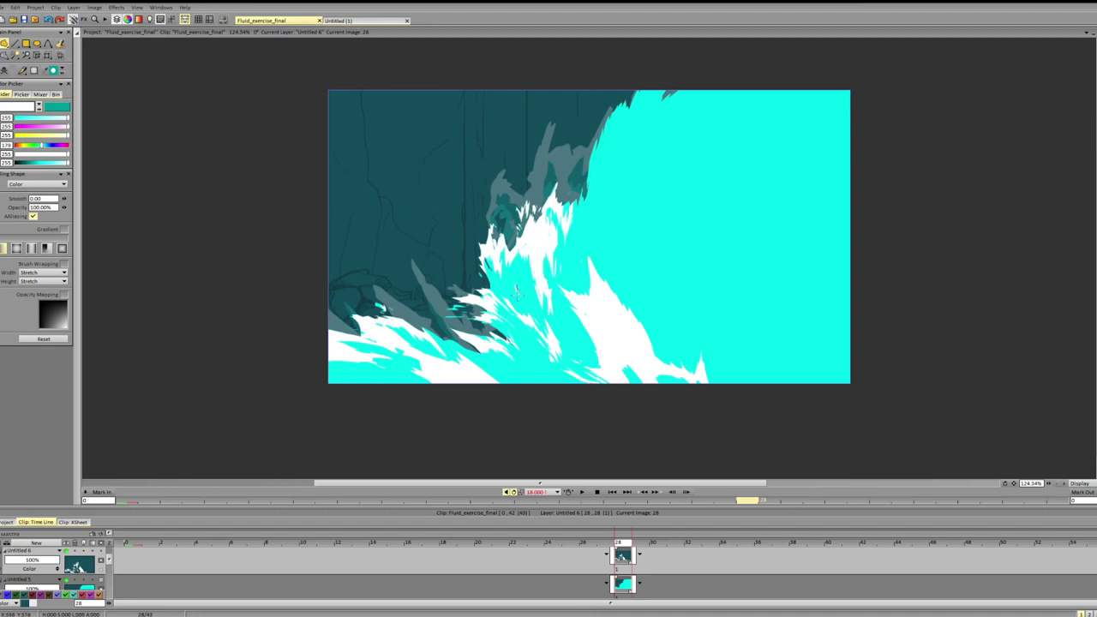
left_click_drag(535, 229, 543, 247)
- Draw a large white foam band around the crest of the right-hand wave with hanging pointed tips, and compare it with the original
mouse_move(609, 222)
left_mouse_down()
mouse_move(639, 276)
mouse_move(652, 206)
left_mouse_up()
mouse_move(671, 167)
left_mouse_down()
mouse_move(642, 170)
mouse_move(639, 92)
mouse_move(660, 141)
mouse_move(690, 134)
mouse_move(808, 169)
mouse_move(819, 308)
mouse_move(845, 245)
mouse_move(857, 94)
left_mouse_up()
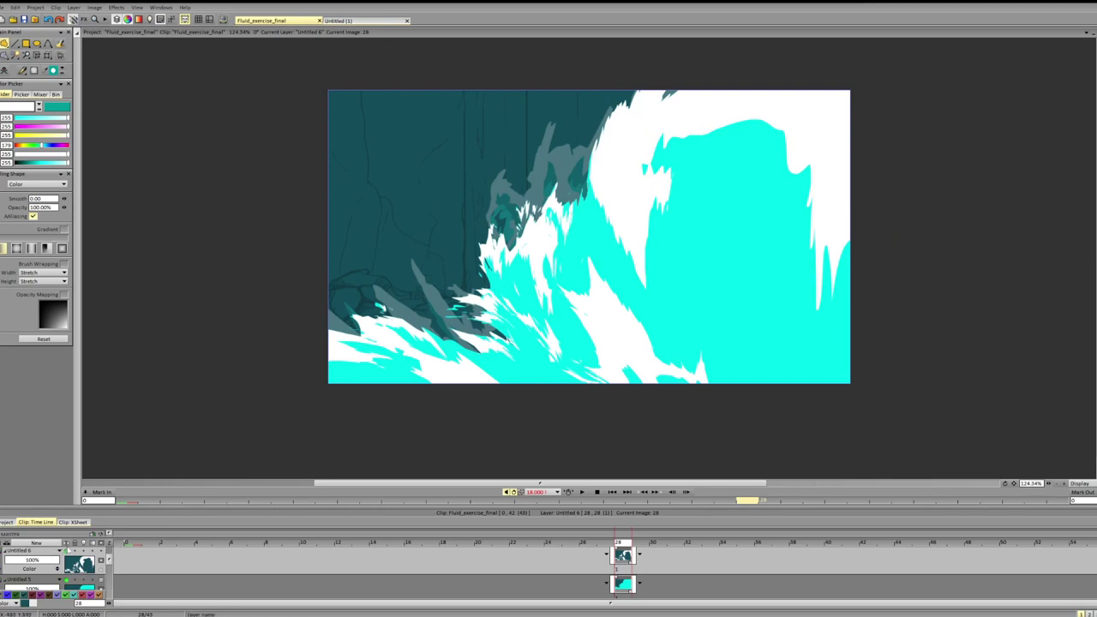
left_click(67, 580)
left_click(66, 551)
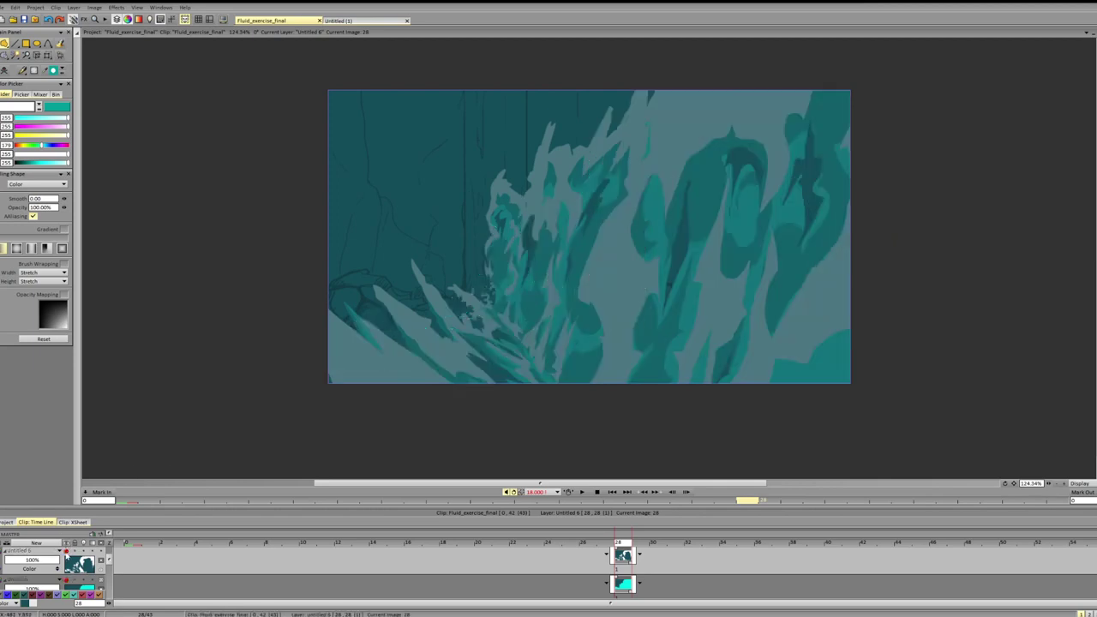
left_click(66, 551)
left_click(66, 580)
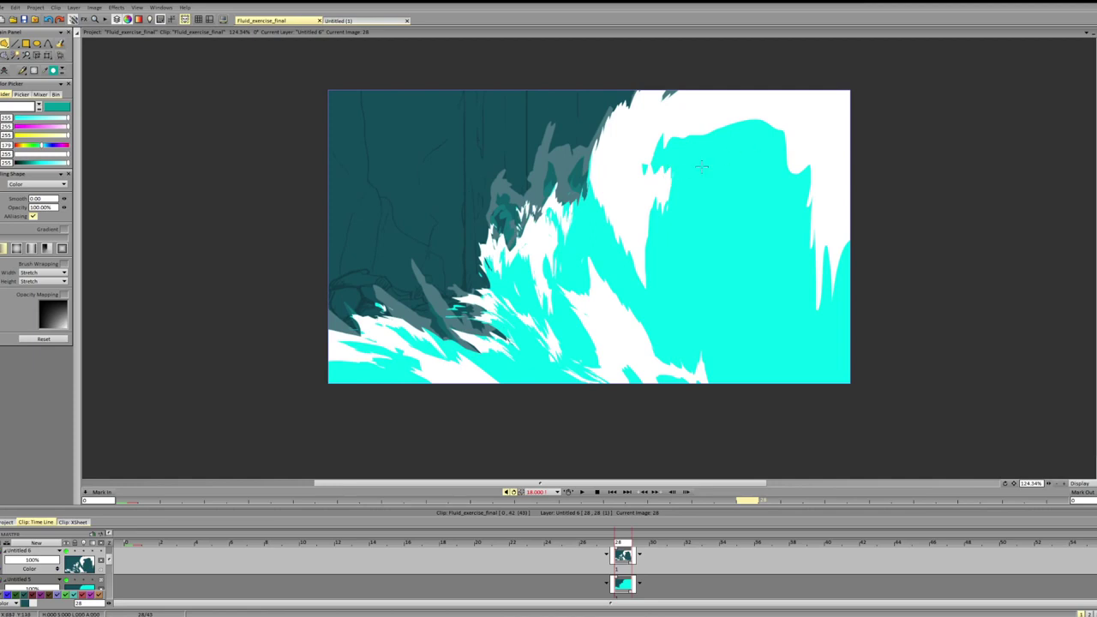
- Fill the right side of the wave with white down to the bottom edge, leaving a pointed cyan wedge beside the central foam
left_click_drag(701, 167, 771, 256)
mouse_move(658, 178)
left_mouse_down()
mouse_move(725, 240)
mouse_move(761, 325)
mouse_move(865, 269)
mouse_move(728, 184)
mouse_move(779, 400)
mouse_move(877, 115)
left_mouse_up()
mouse_move(665, 178)
left_mouse_down()
mouse_move(742, 325)
mouse_move(770, 214)
left_mouse_up()
left_click_drag(694, 246, 769, 409)
mouse_move(706, 267)
left_mouse_down()
mouse_move(771, 402)
mouse_move(772, 361)
left_mouse_up()
mouse_move(720, 281)
left_mouse_down()
mouse_move(769, 373)
mouse_move(774, 319)
left_mouse_up()
mouse_move(788, 380)
left_mouse_down()
mouse_move(826, 300)
mouse_move(844, 370)
left_mouse_up()
left_click_drag(708, 278, 736, 381)
mouse_move(647, 250)
left_mouse_down()
mouse_move(636, 152)
mouse_move(673, 177)
left_mouse_up()
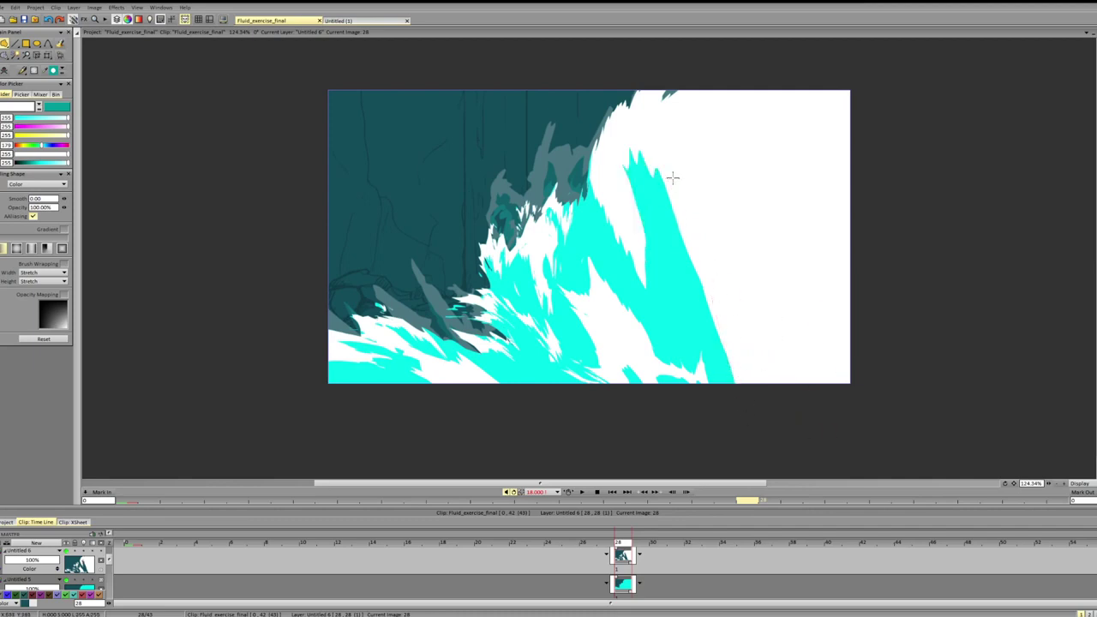
key("ctrl+z")
mouse_move(644, 257)
left_mouse_down()
mouse_move(626, 140)
mouse_move(647, 154)
mouse_move(648, 130)
mouse_move(692, 203)
left_mouse_up()
key("ctrl+z")
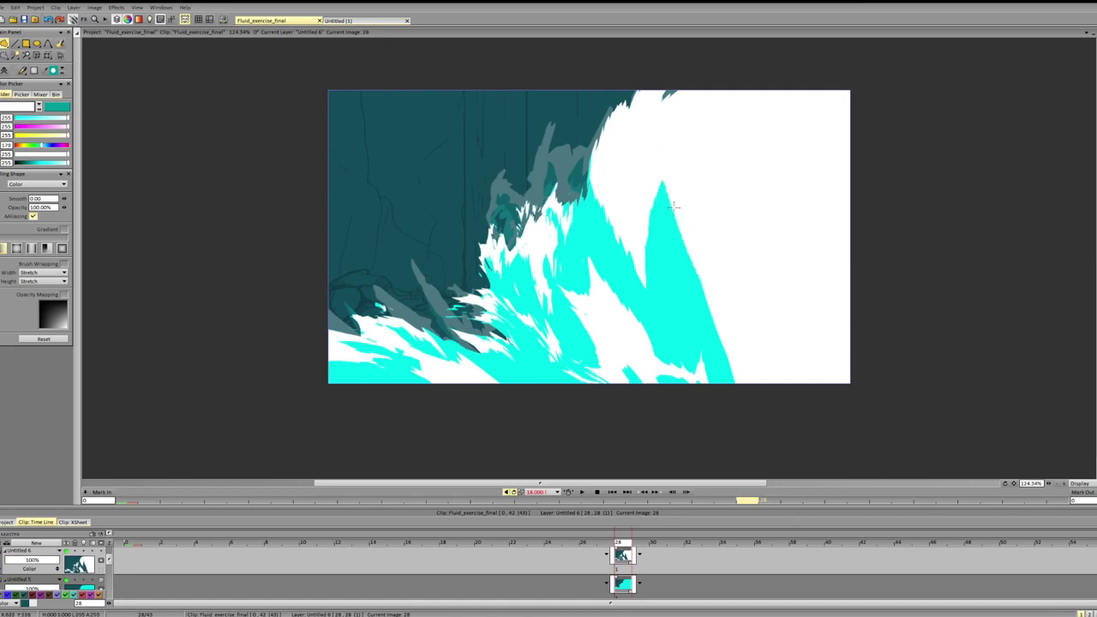
mouse_move(647, 274)
left_mouse_down()
mouse_move(658, 204)
mouse_move(660, 302)
left_mouse_up()
left_click_drag(585, 187, 589, 240)
mouse_move(571, 199)
left_mouse_down()
mouse_move(603, 237)
mouse_move(588, 163)
left_mouse_up()
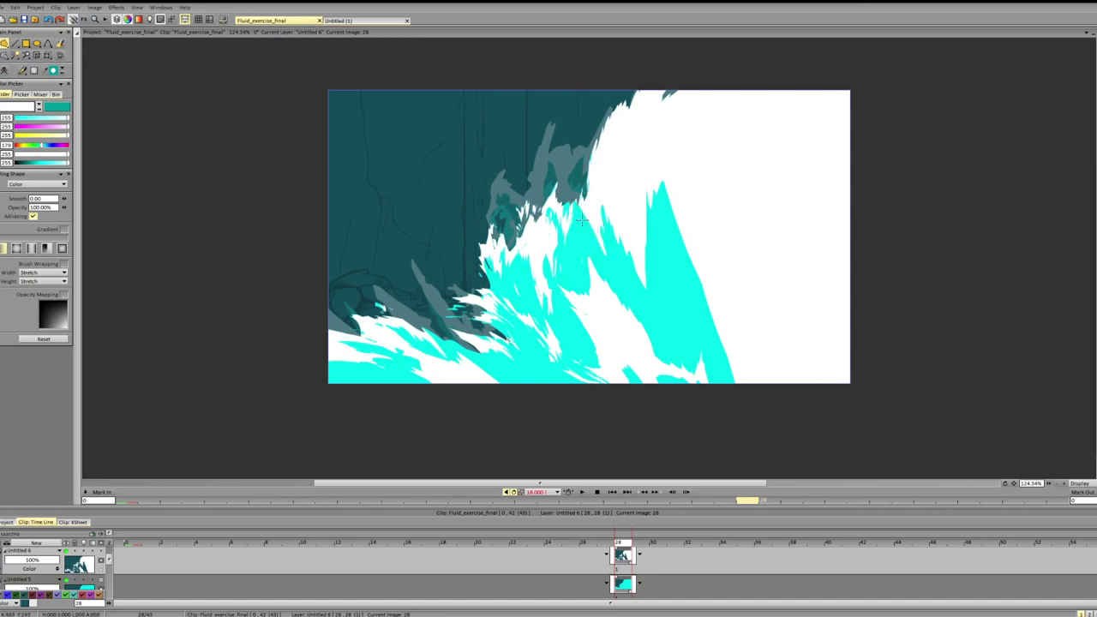
key("ctrl+z")
left_click_drag(597, 236, 593, 160)
key("ctrl+z")
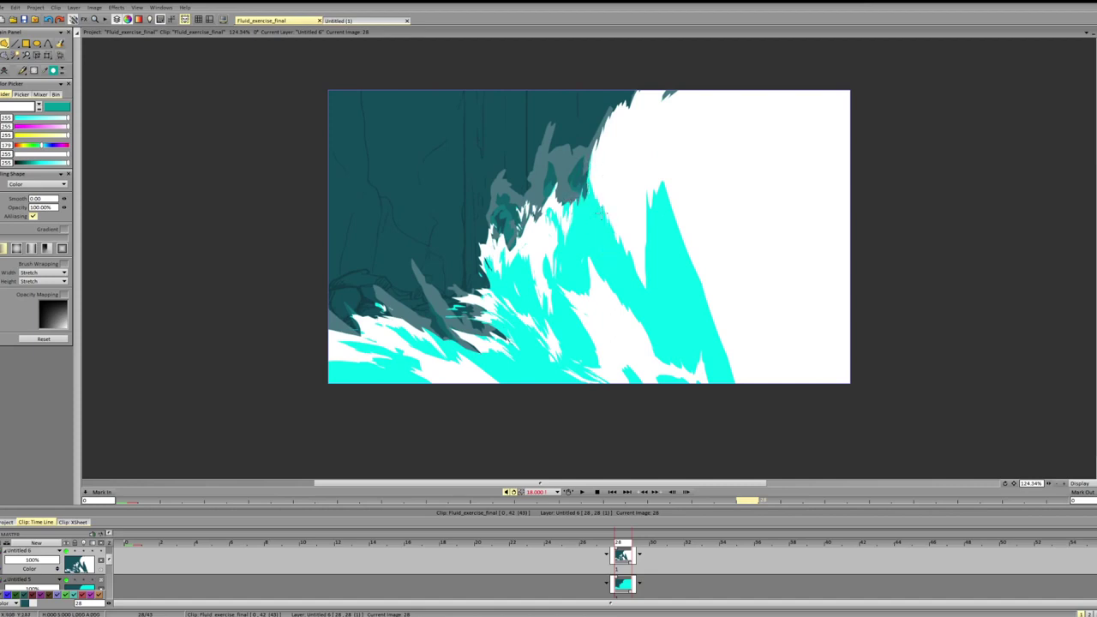
- On the cyan mass layer, cut narrow pointed notches into the edge between the middle foam and the large white crest
left_click(620, 590)
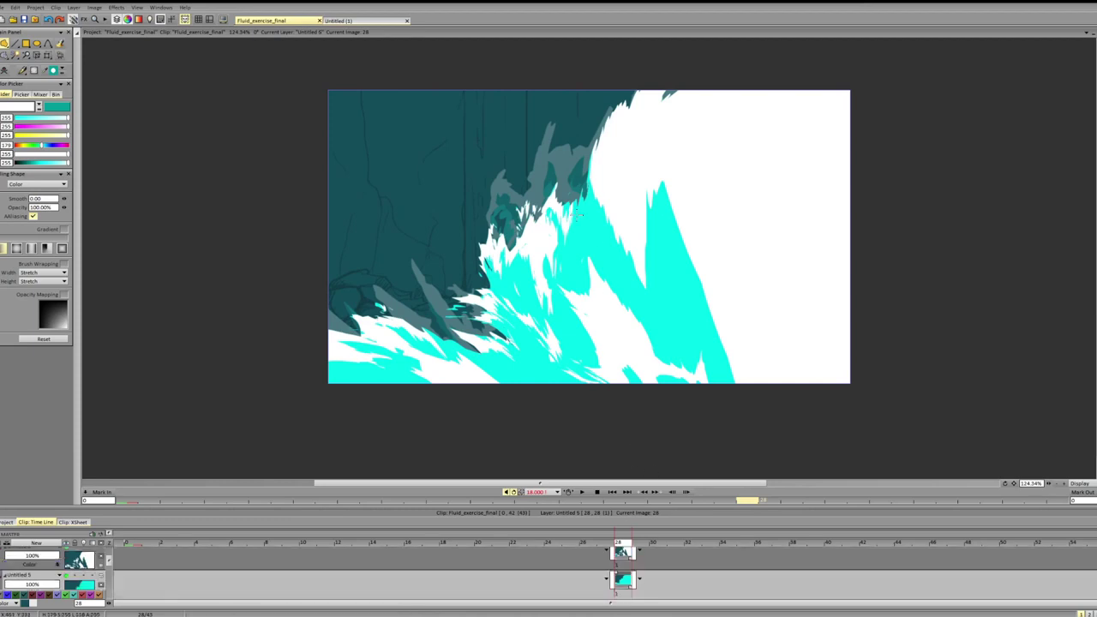
left_click_drag(597, 248, 588, 172)
key("ctrl+z")
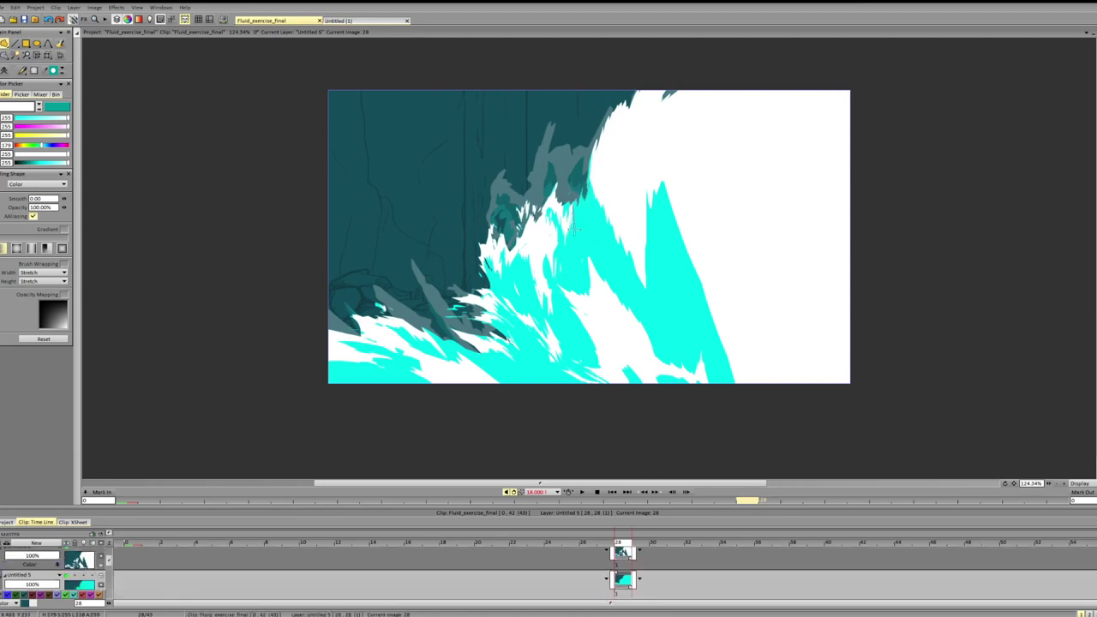
left_click_drag(586, 247, 581, 155)
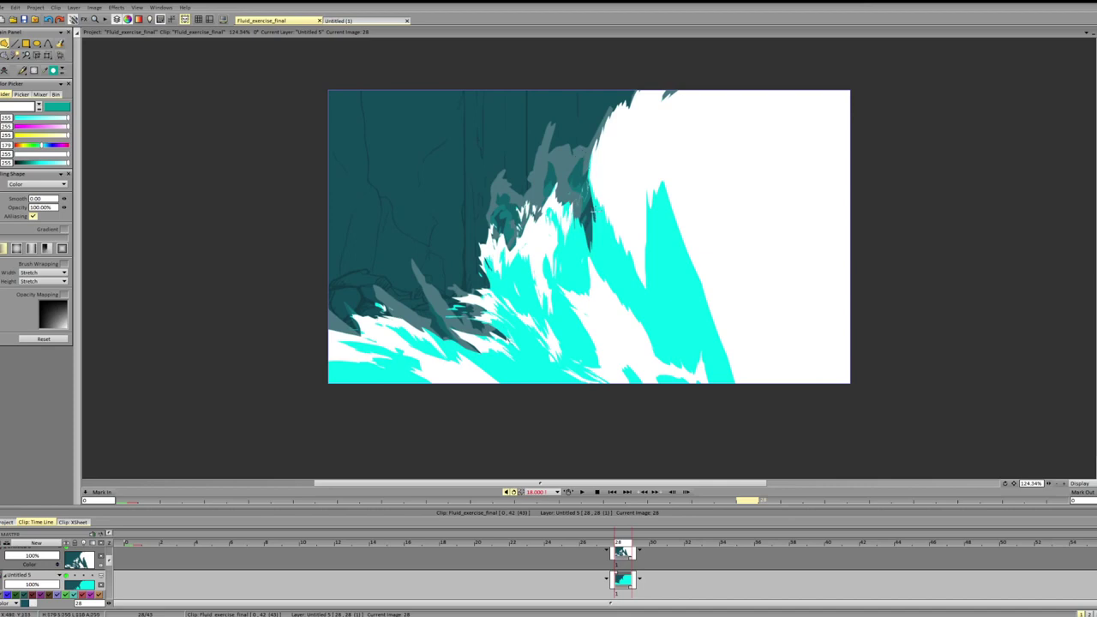
left_click_drag(598, 236, 589, 203)
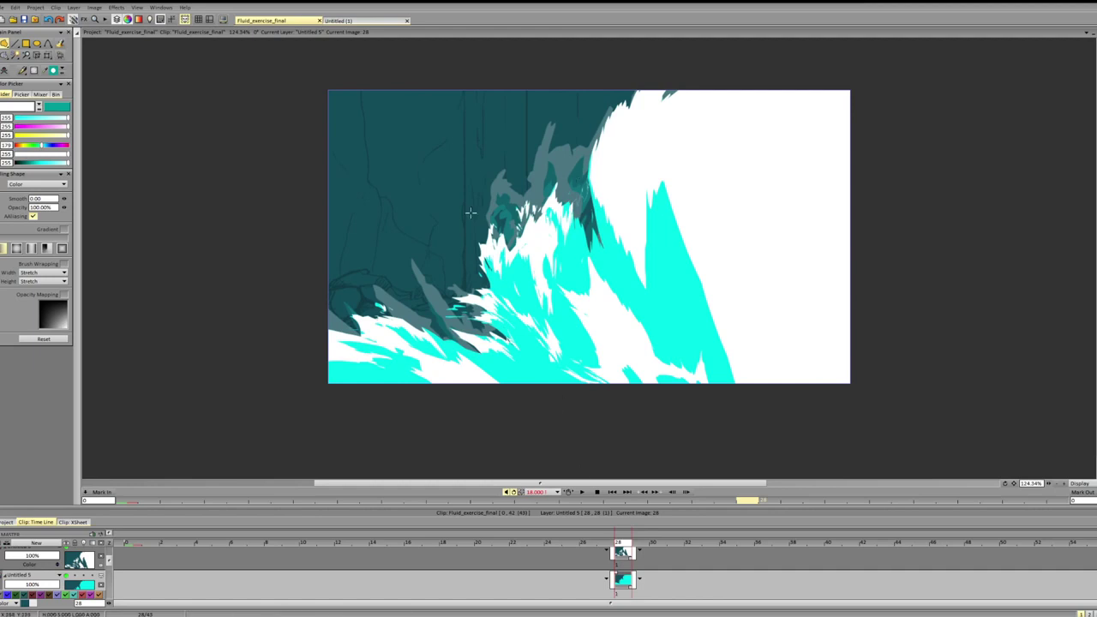
- Pick the cyan from the mass and add small slivers along its edge beside the left side of the white crest
left_click(683, 303, "ctrl")
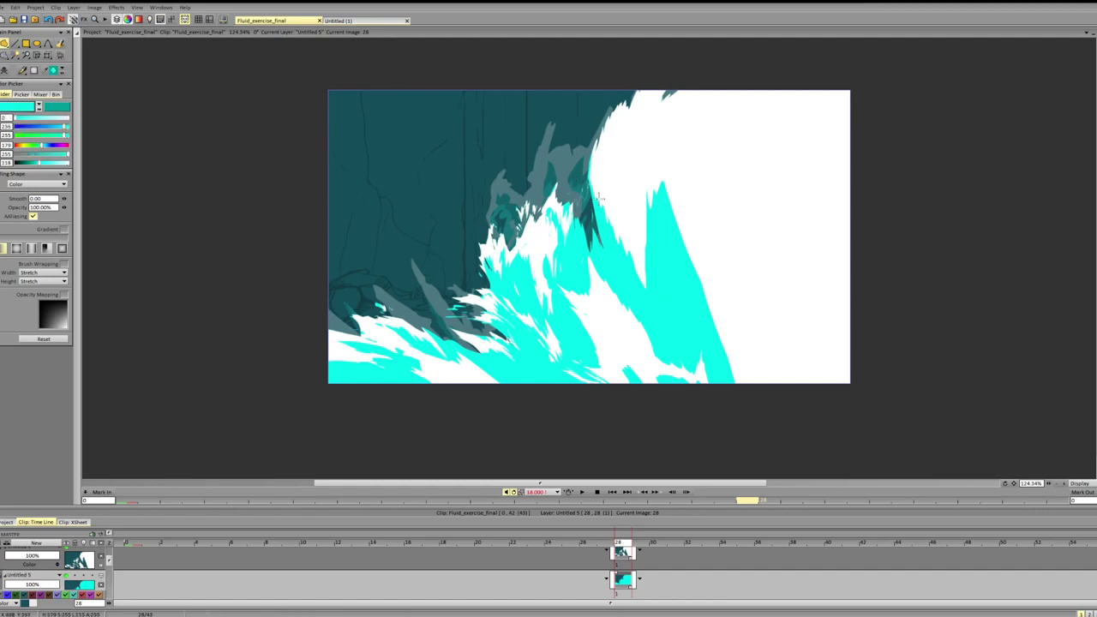
left_click_drag(584, 163, 593, 218)
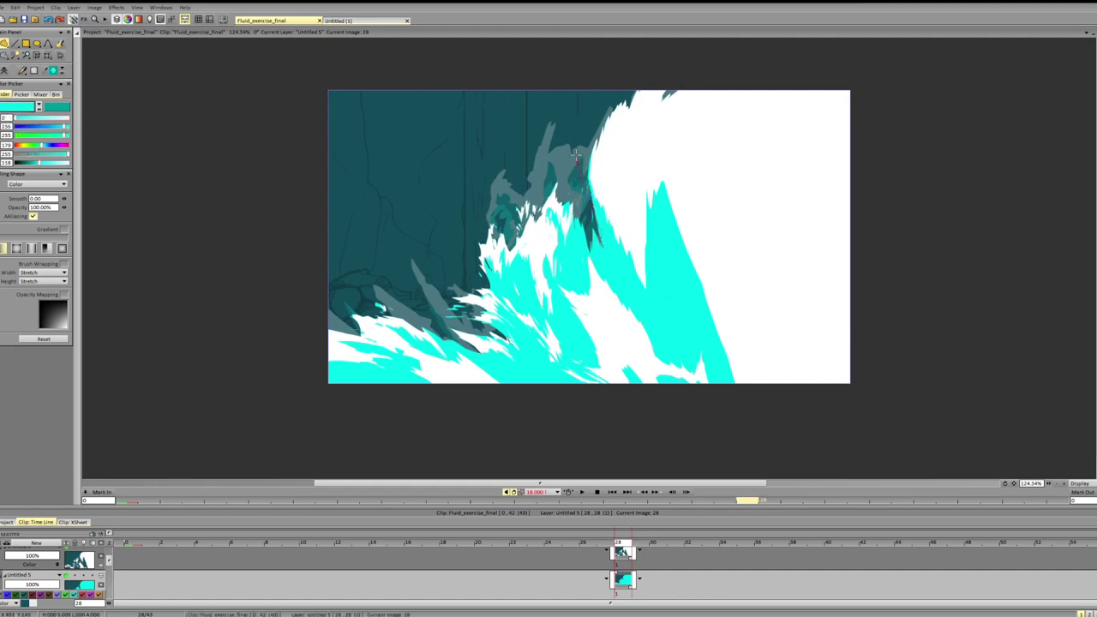
left_click_drag(576, 154, 597, 231)
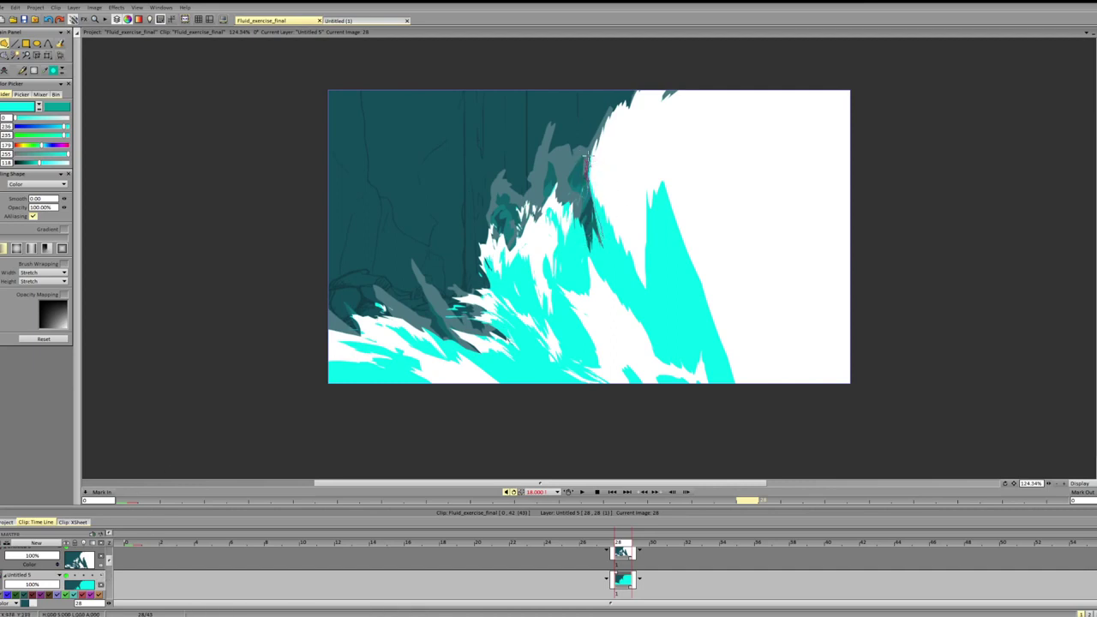
mouse_move(597, 162)
left_mouse_down()
mouse_move(615, 47)
mouse_move(610, 110)
left_mouse_up()
- With the white foam layer hidden, carve a pointed notch in the cyan edge and extend its upper part leftward, then show the foam again
left_click(110, 562)
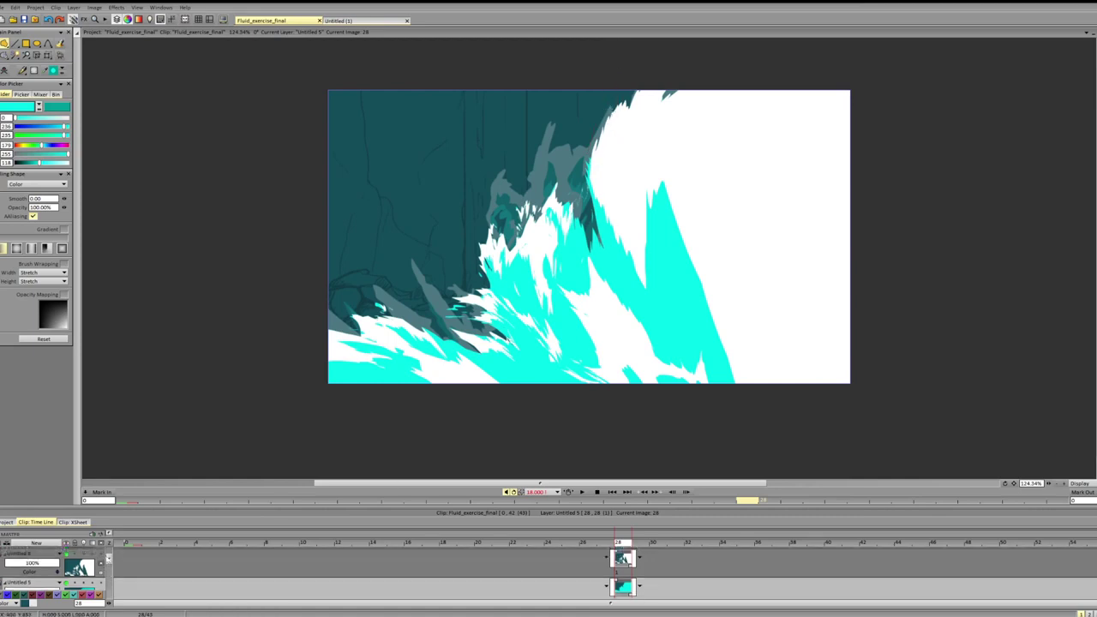
left_click(66, 554)
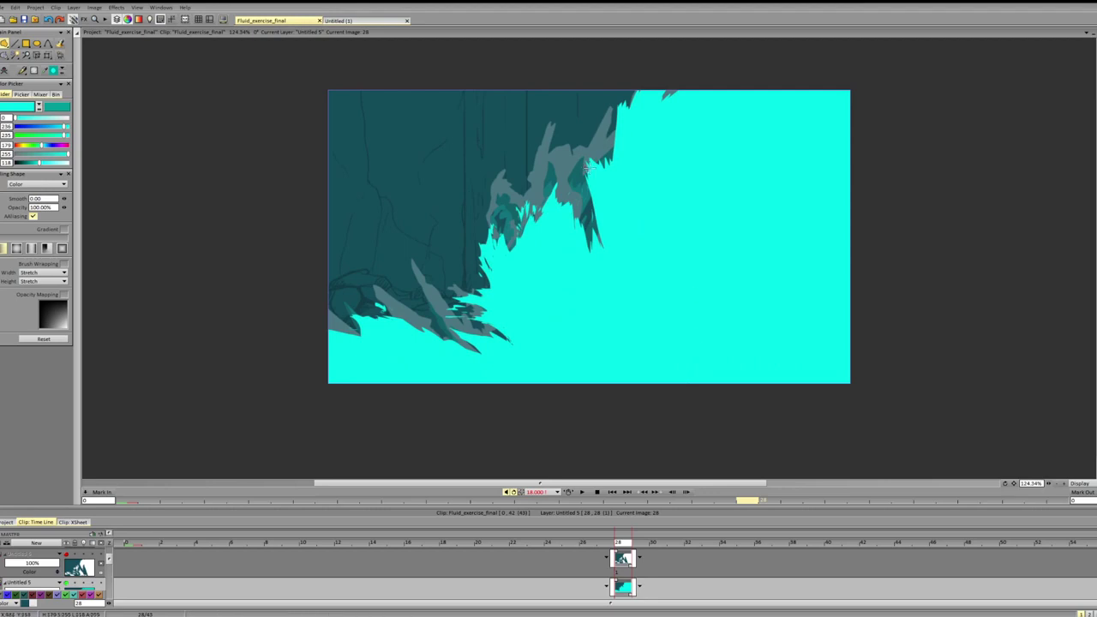
mouse_move(606, 172)
left_mouse_down()
mouse_move(589, 157)
mouse_move(609, 175)
left_mouse_up()
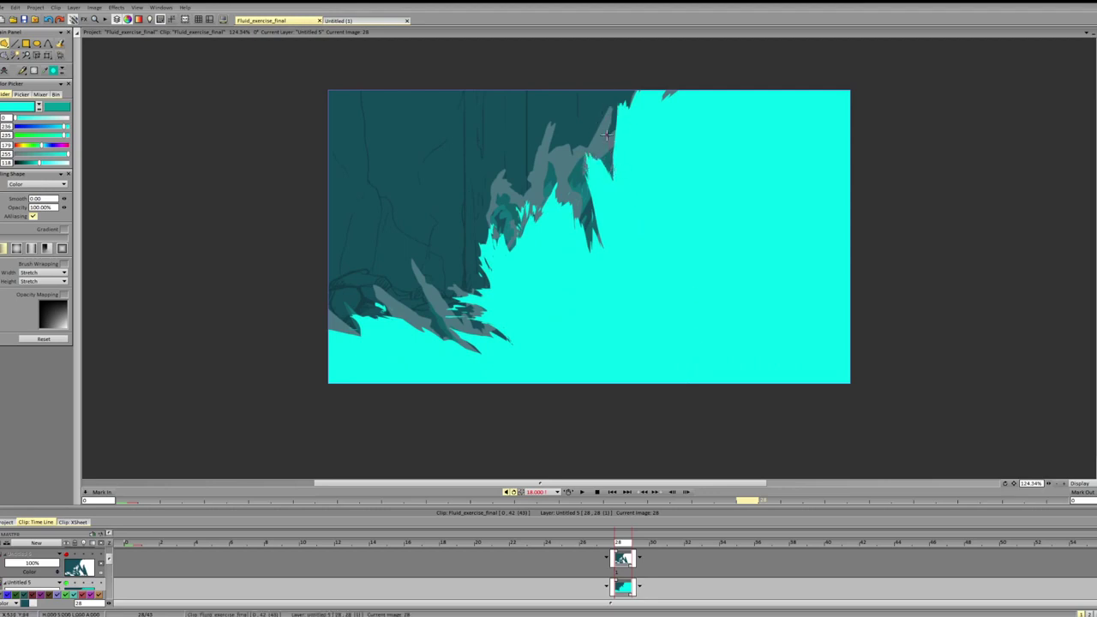
left_click_drag(632, 84, 659, 160)
key("ctrl+z")
mouse_move(614, 123)
left_mouse_down()
mouse_move(619, 92)
mouse_move(664, 72)
mouse_move(670, 148)
mouse_move(608, 123)
mouse_move(608, 111)
mouse_move(627, 171)
left_mouse_up()
mouse_move(612, 132)
left_mouse_down()
mouse_move(609, 108)
mouse_move(626, 91)
left_mouse_up()
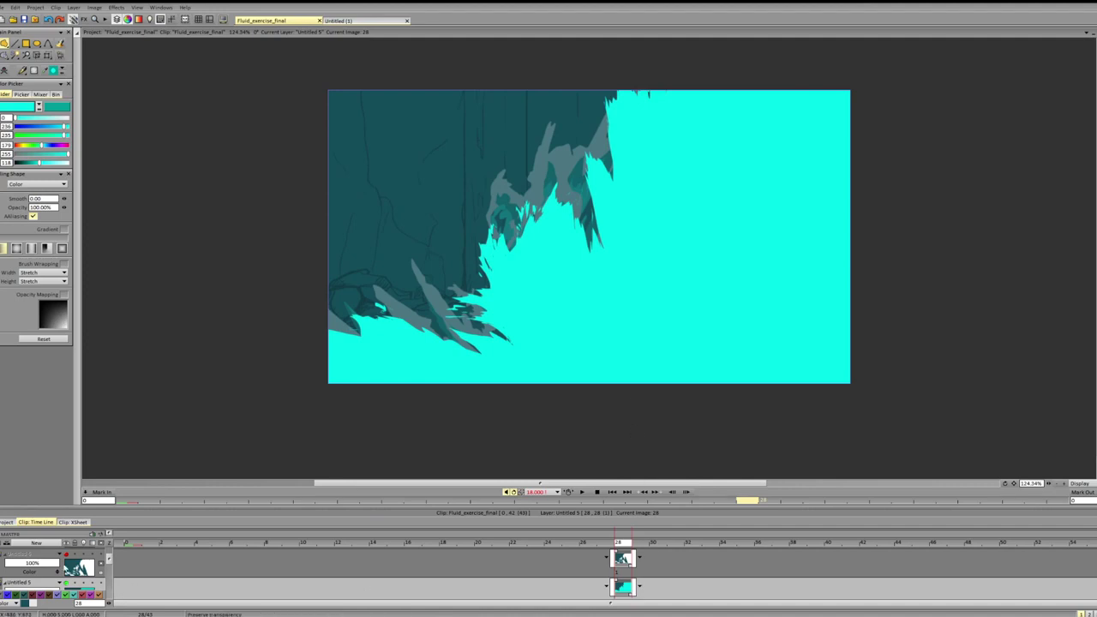
left_click(67, 557)
scroll(94, 571, "down", 1)
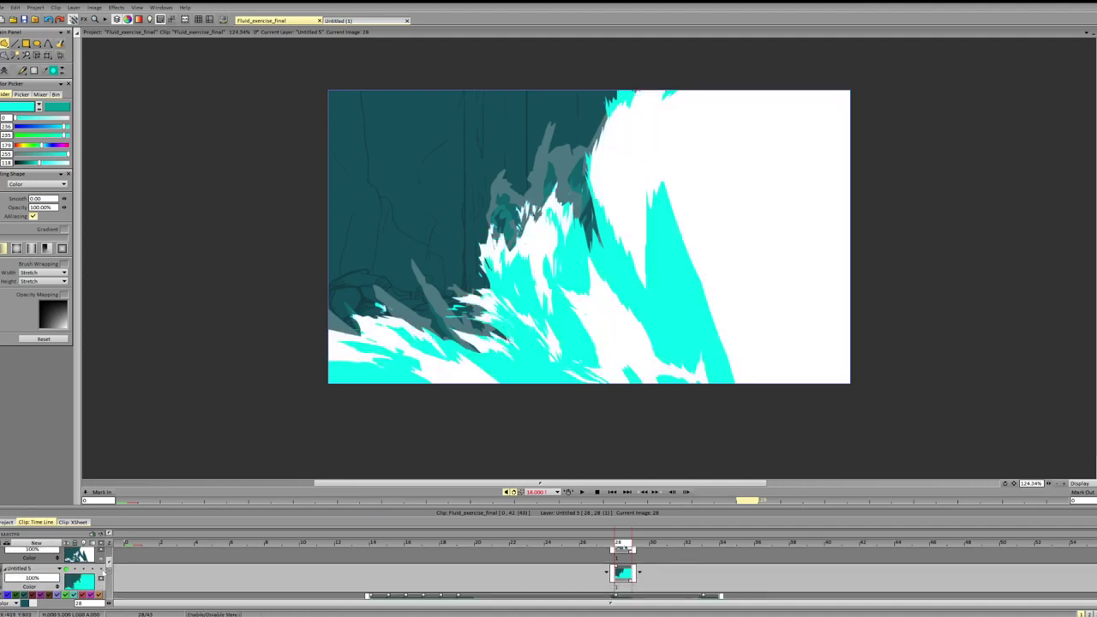
- On the white foam layer, paint white over the cyan along the crest's top edge and cut a small jagged cyan notch farther right
left_click_drag(109, 562, 109, 558)
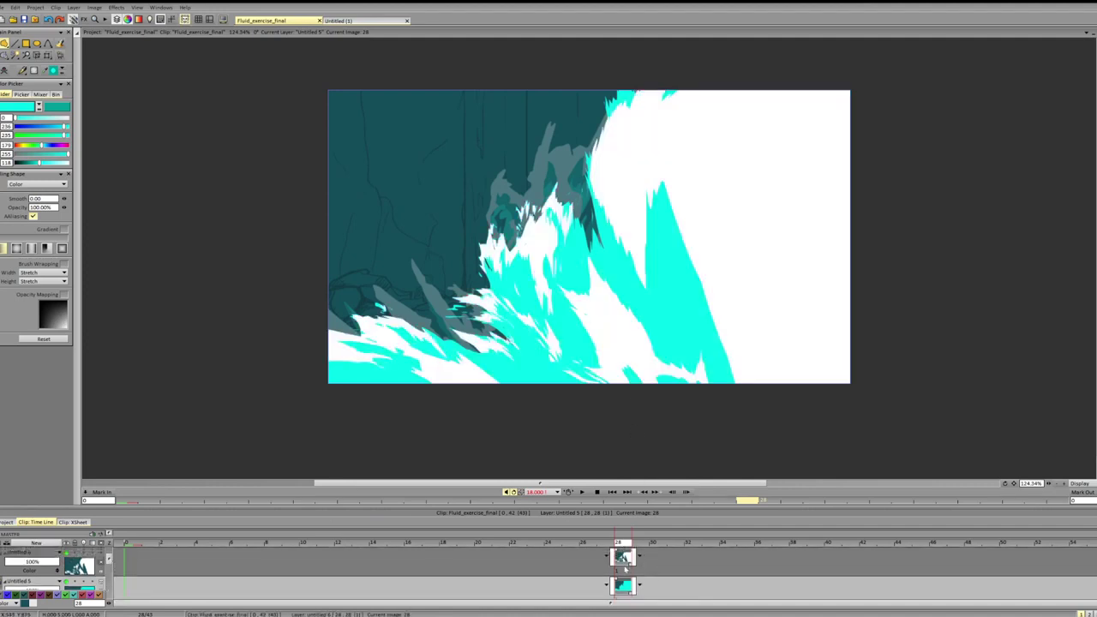
left_click(625, 567)
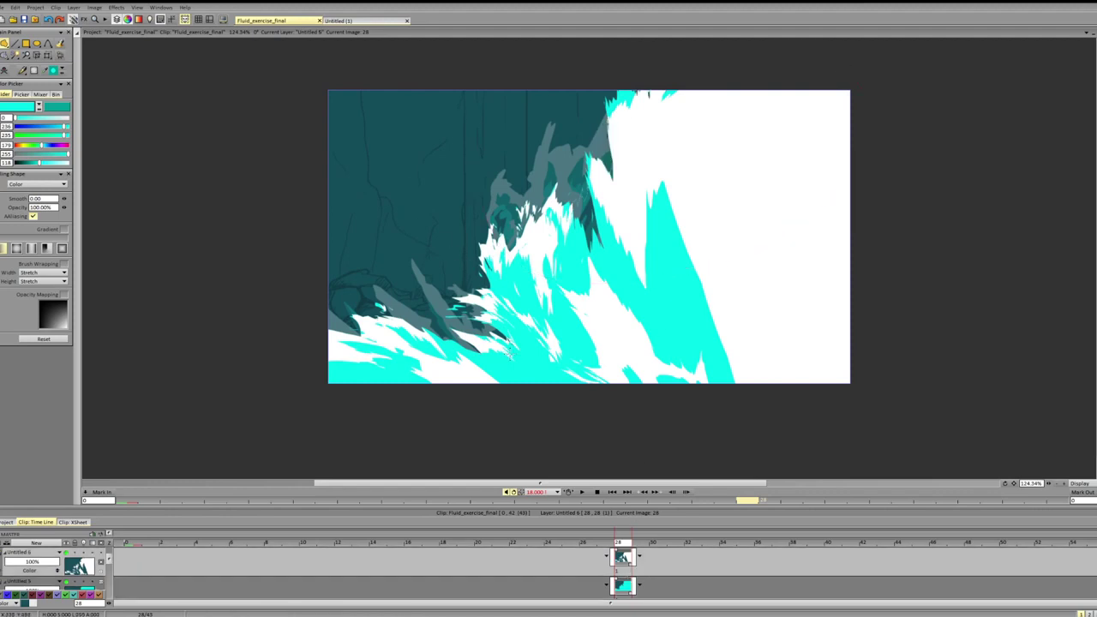
left_click_drag(108, 562, 108, 559)
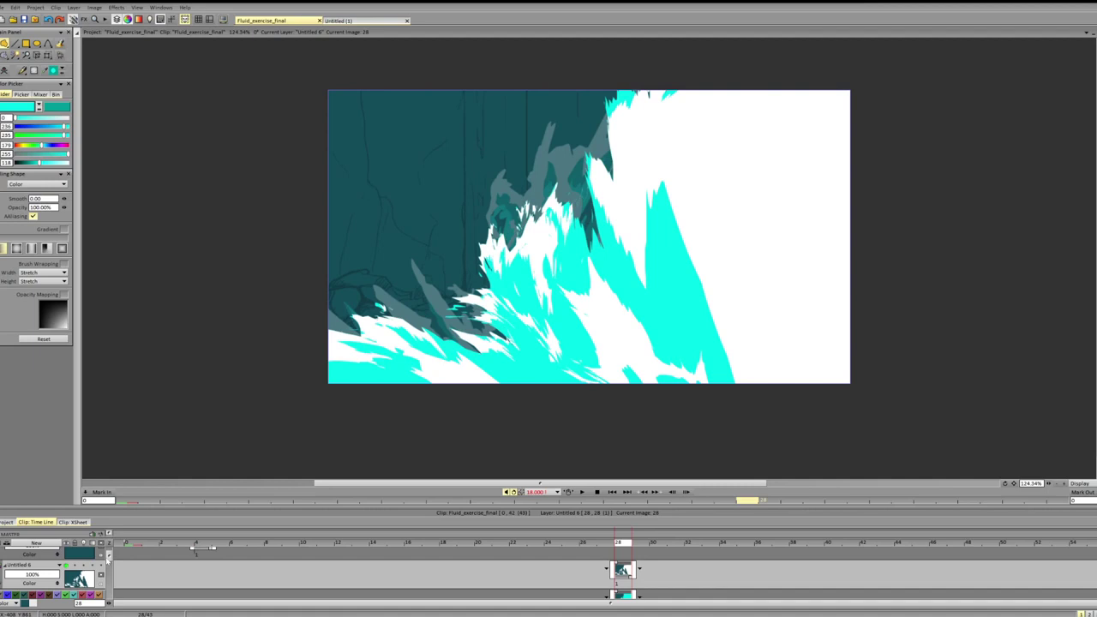
left_click(30, 565)
left_click_drag(36, 162, 154, 162)
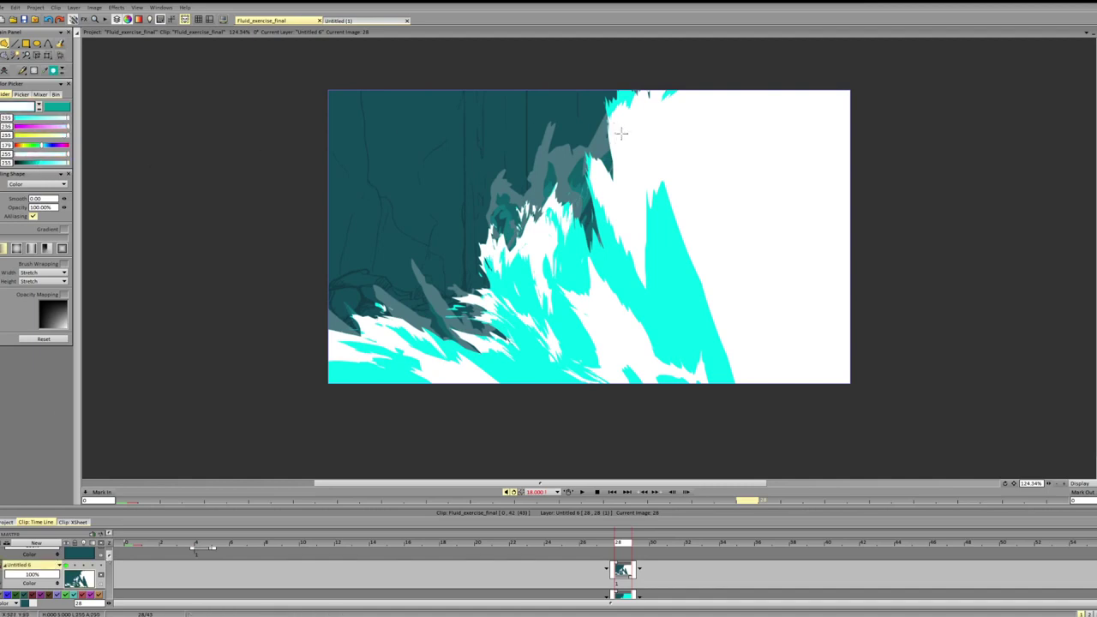
left_click_drag(689, 66, 669, 113)
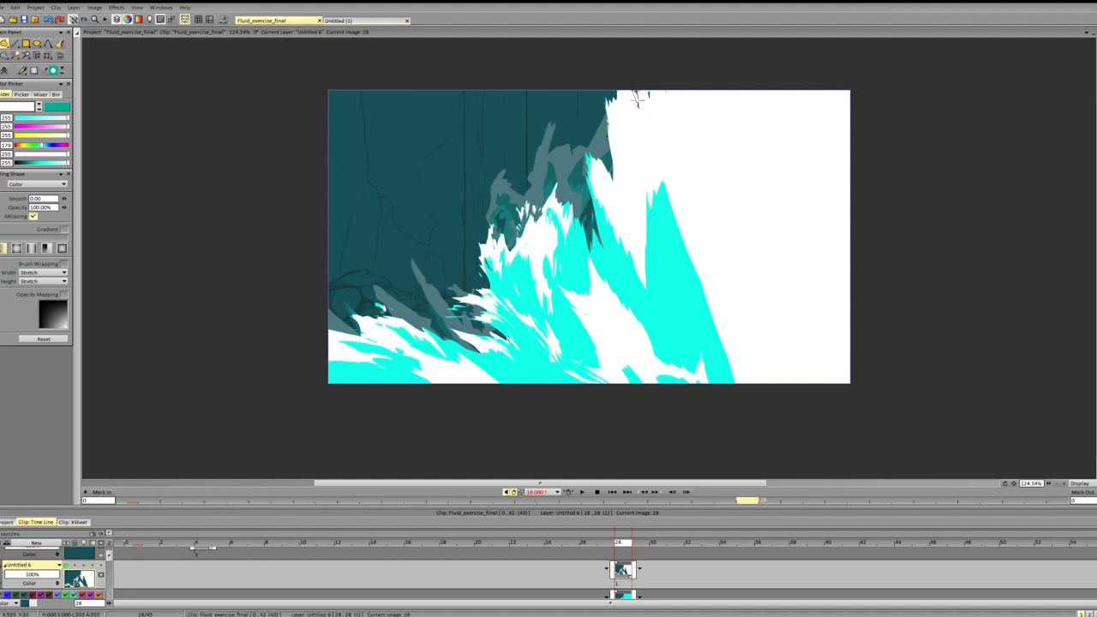
mouse_move(734, 85)
left_mouse_down()
mouse_move(760, 51)
mouse_move(752, 88)
mouse_move(732, 97)
mouse_move(741, 129)
mouse_move(750, 96)
left_mouse_up()
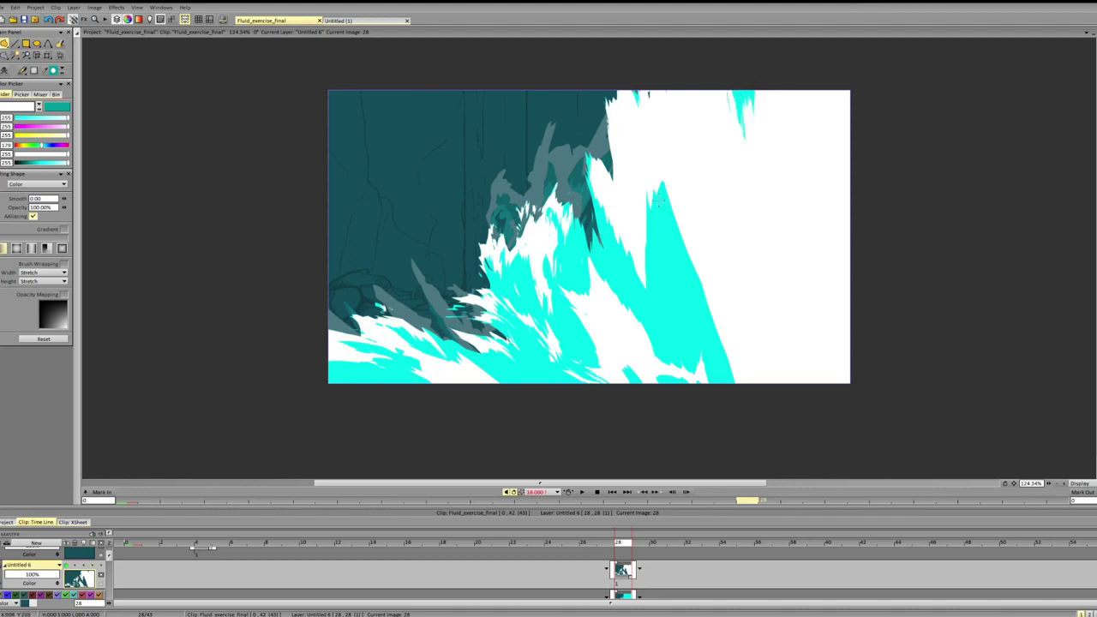
- Add pointed white strokes along the narrow cyan strip beside the large crest, undoing the unwanted ones
left_click_drag(655, 185, 667, 210)
mouse_move(596, 160)
left_mouse_down()
mouse_move(604, 157)
mouse_move(608, 199)
mouse_move(585, 161)
mouse_move(610, 211)
mouse_move(608, 198)
mouse_move(598, 169)
mouse_move(605, 236)
mouse_move(593, 223)
mouse_move(622, 291)
mouse_move(603, 224)
mouse_move(607, 253)
mouse_move(609, 236)
mouse_move(631, 249)
mouse_move(610, 243)
left_mouse_up()
key("ctrl+z")
key("ctrl+y")
key("ctrl+z")
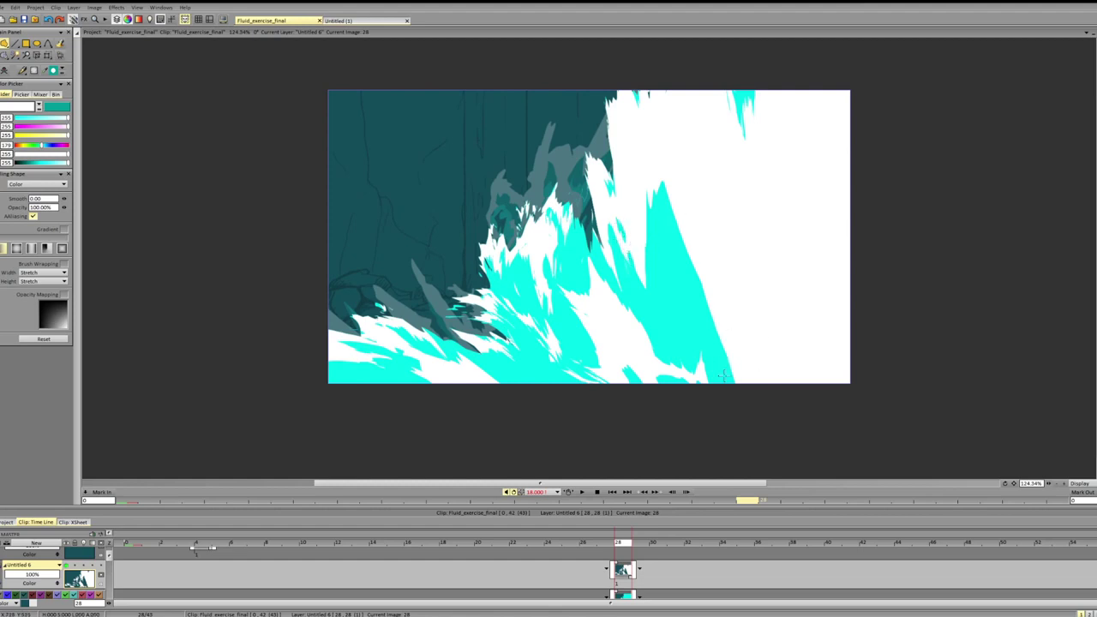
- Give the large cyan wedge a jagged right edge and carve pointed cyan spikes into the foam in the lower-right corner
mouse_move(723, 375)
left_mouse_down()
mouse_move(723, 351)
mouse_move(761, 421)
mouse_move(779, 277)
mouse_move(781, 415)
left_mouse_up()
key("ctrl+z")
left_click_drag(726, 390, 710, 276)
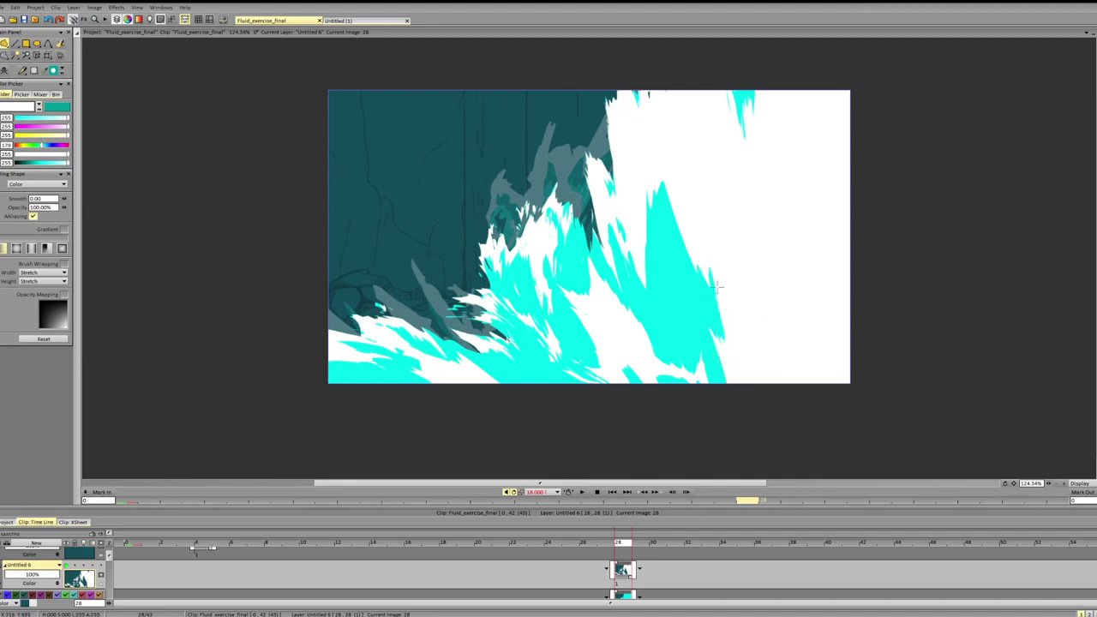
left_click_drag(716, 327, 722, 308)
key("ctrl+z")
mouse_move(801, 374)
left_mouse_down()
mouse_move(818, 351)
mouse_move(820, 404)
mouse_move(806, 334)
mouse_move(827, 305)
mouse_move(830, 373)
mouse_move(853, 324)
mouse_move(807, 335)
mouse_move(838, 270)
mouse_move(844, 331)
mouse_move(862, 324)
mouse_move(869, 333)
mouse_move(779, 359)
mouse_move(790, 326)
mouse_move(795, 379)
left_mouse_up()
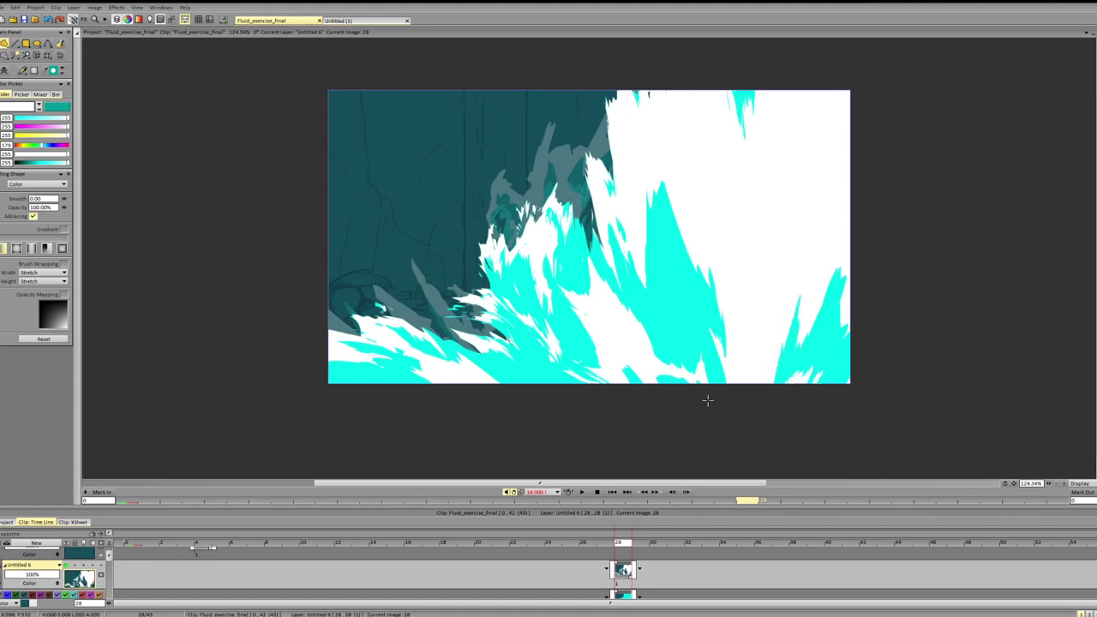
- Hide the foam and cyan layers to compare with the dimmed original, then show both again
left_click(66, 566)
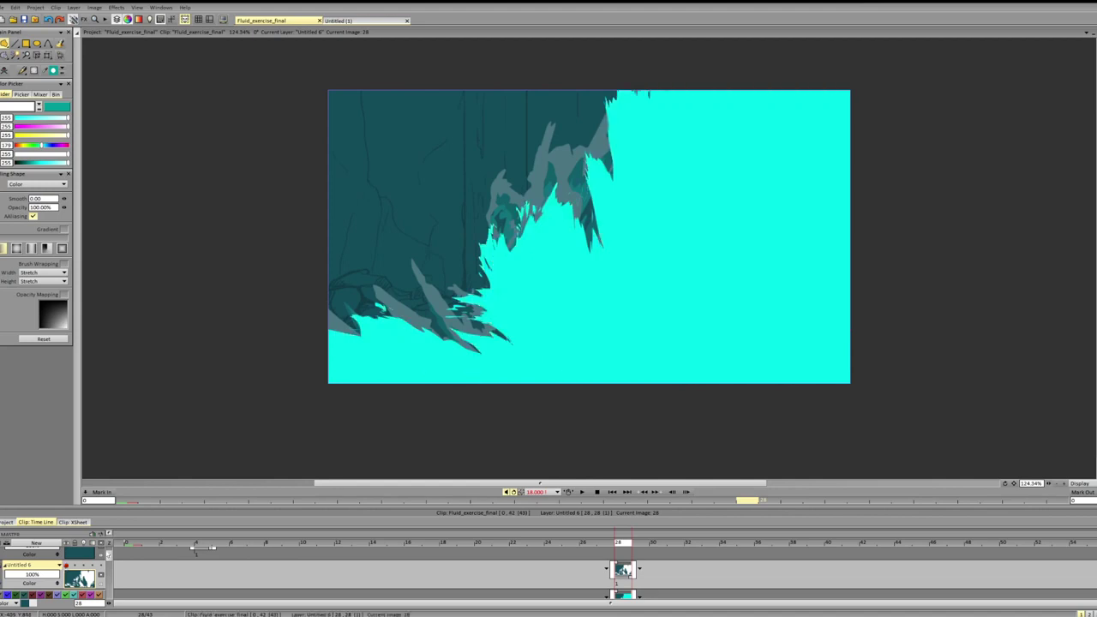
scroll(66, 574, "down", 1)
left_click(67, 583)
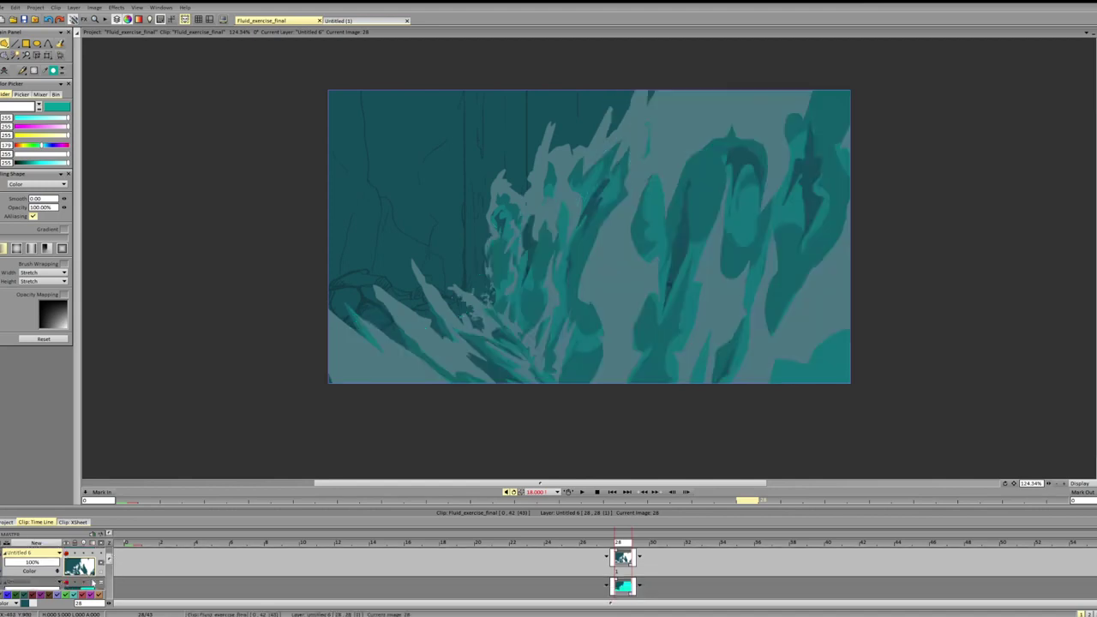
left_click(67, 583)
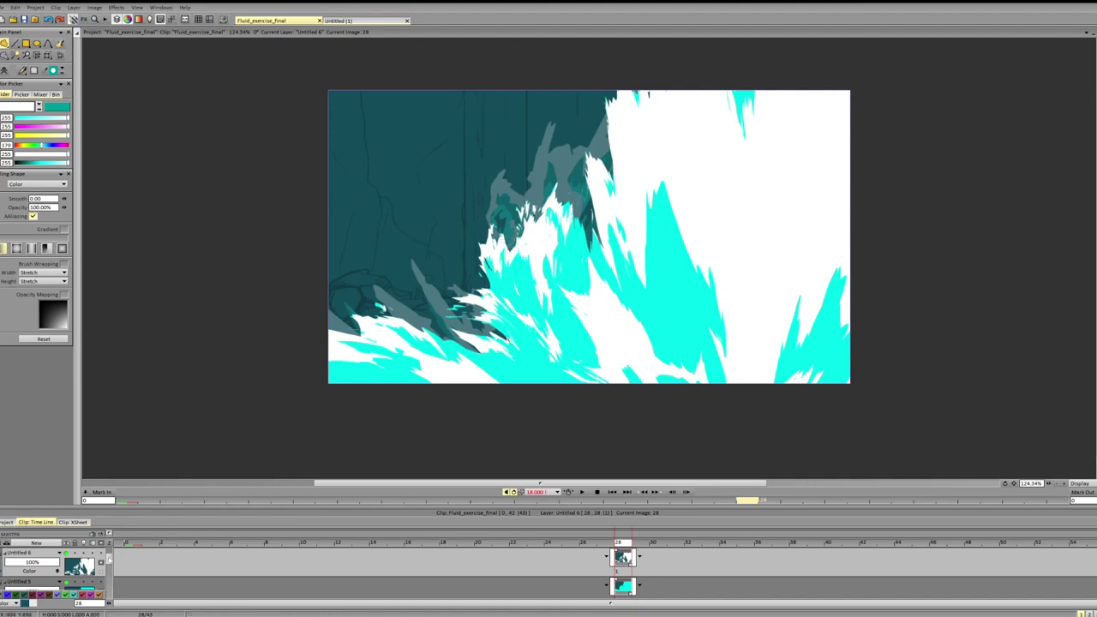
scroll(128, 557, "down", 1)
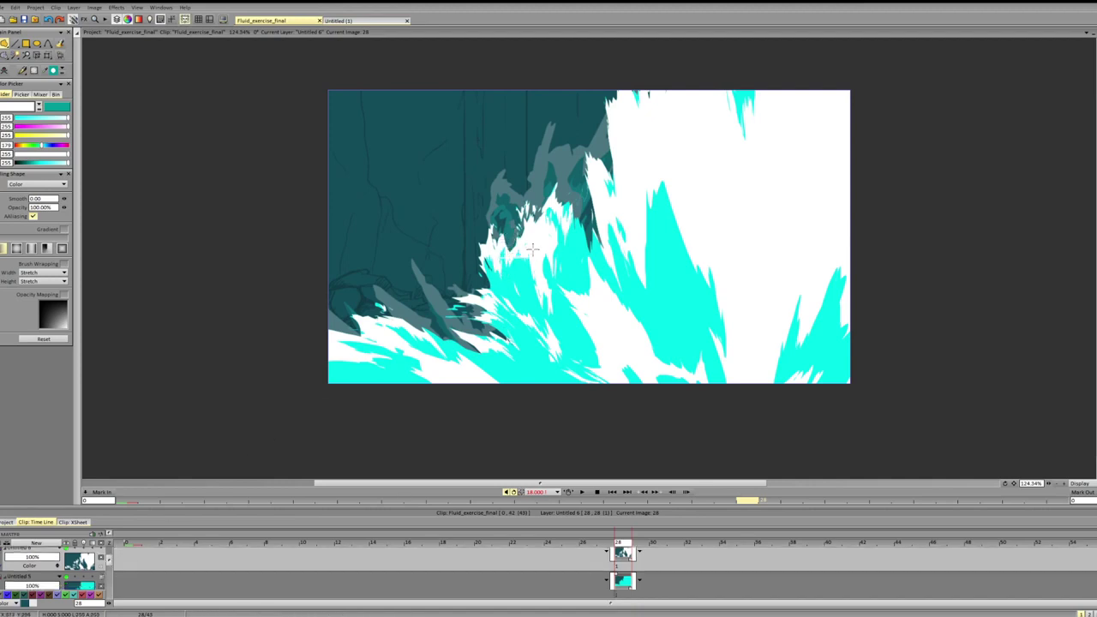
- Paint thin white streaks inside the cyan areas and small white spray droplets beyond the splash's left edge
left_click_drag(501, 267, 509, 243)
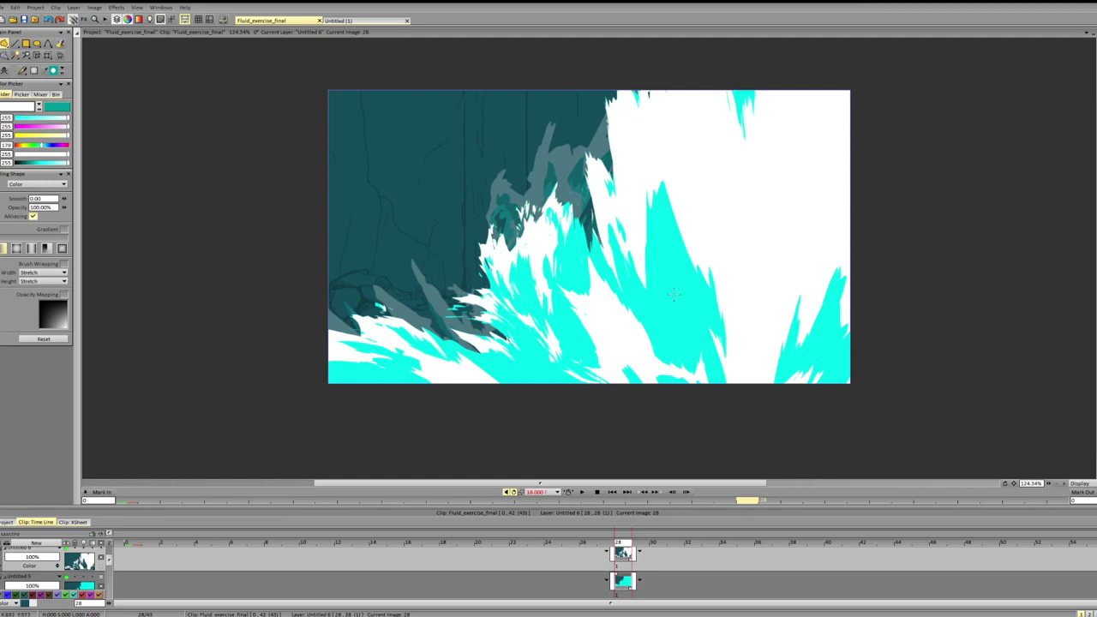
key("ctrl+z")
left_click_drag(659, 281, 669, 302)
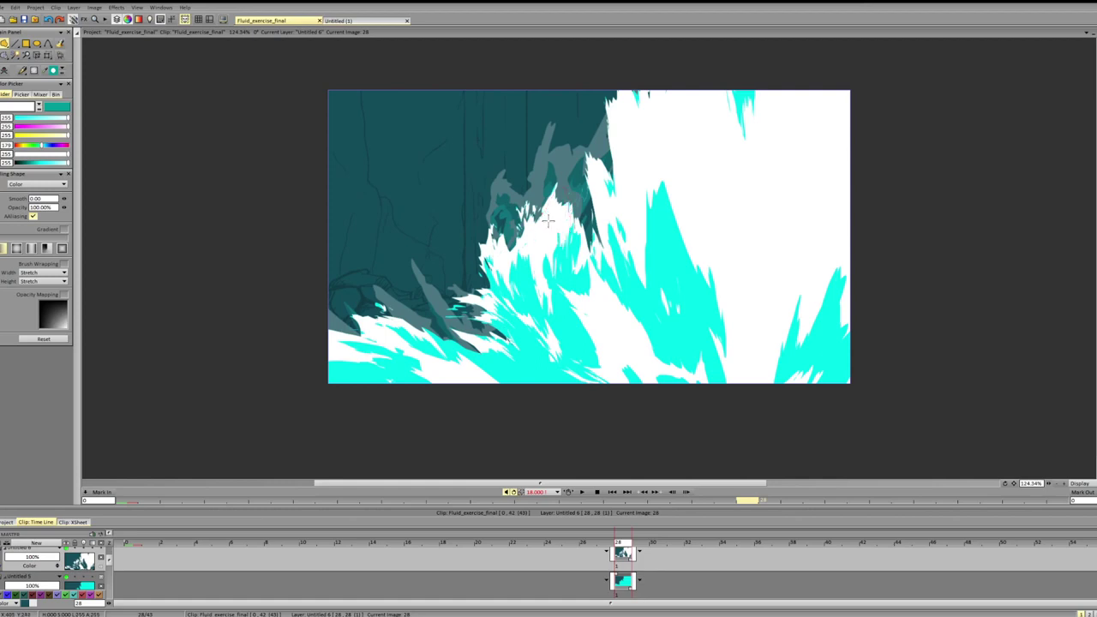
mouse_move(555, 224)
left_mouse_down()
mouse_move(553, 273)
mouse_move(568, 217)
mouse_move(566, 247)
mouse_move(571, 237)
left_mouse_up()
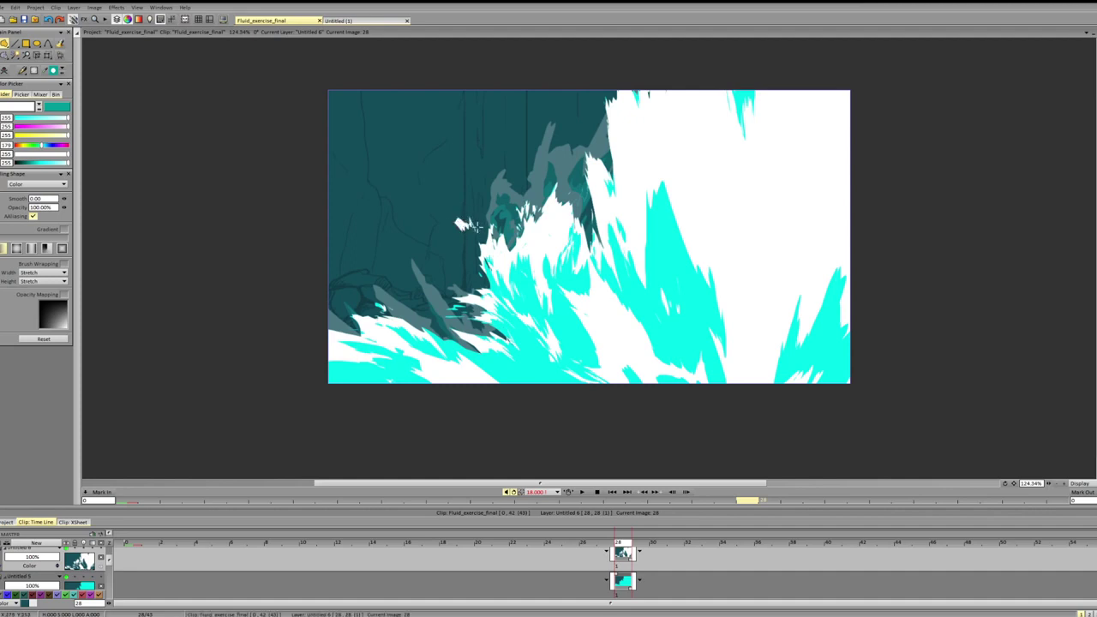
mouse_move(461, 225)
left_mouse_down()
mouse_move(475, 233)
mouse_move(463, 223)
left_mouse_up()
- Create a new layer between the cyan mass and the white foam at frame 28, and switch the drawing colour to dark teal
left_click(626, 592)
left_click(36, 543)
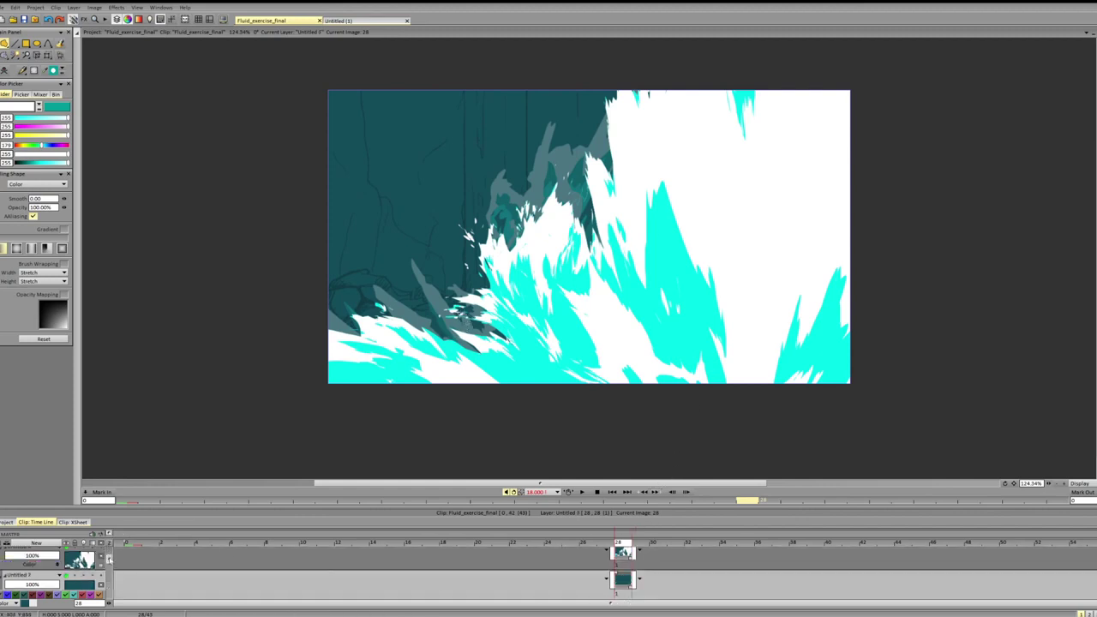
mouse_move(109, 557)
left_mouse_down()
mouse_move(110, 569)
mouse_move(109, 558)
left_mouse_up()
left_click(112, 569)
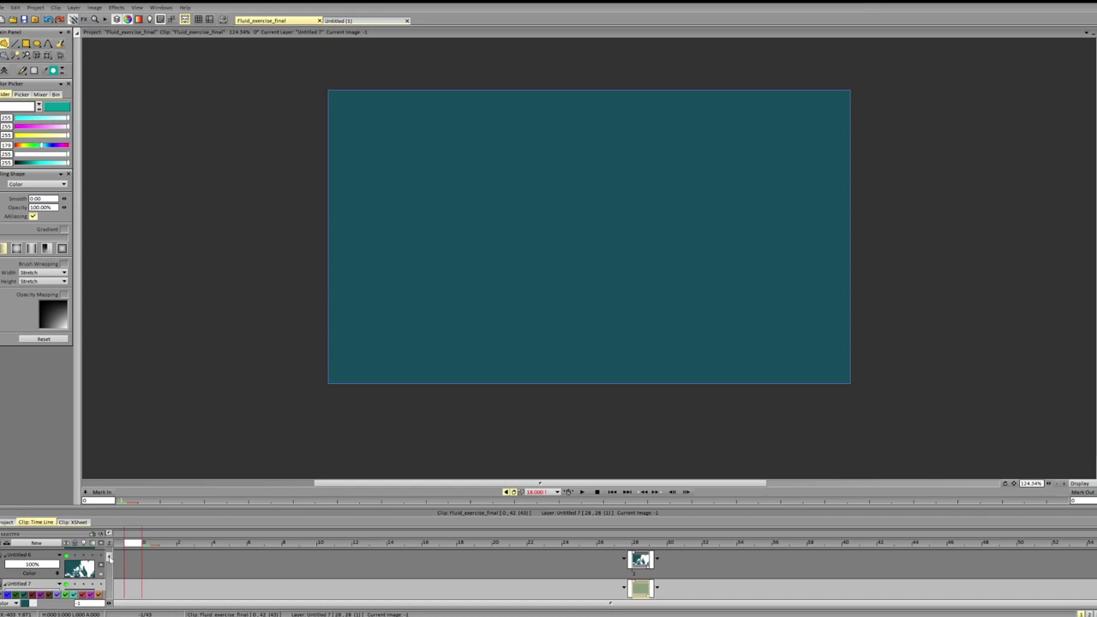
left_click(644, 575)
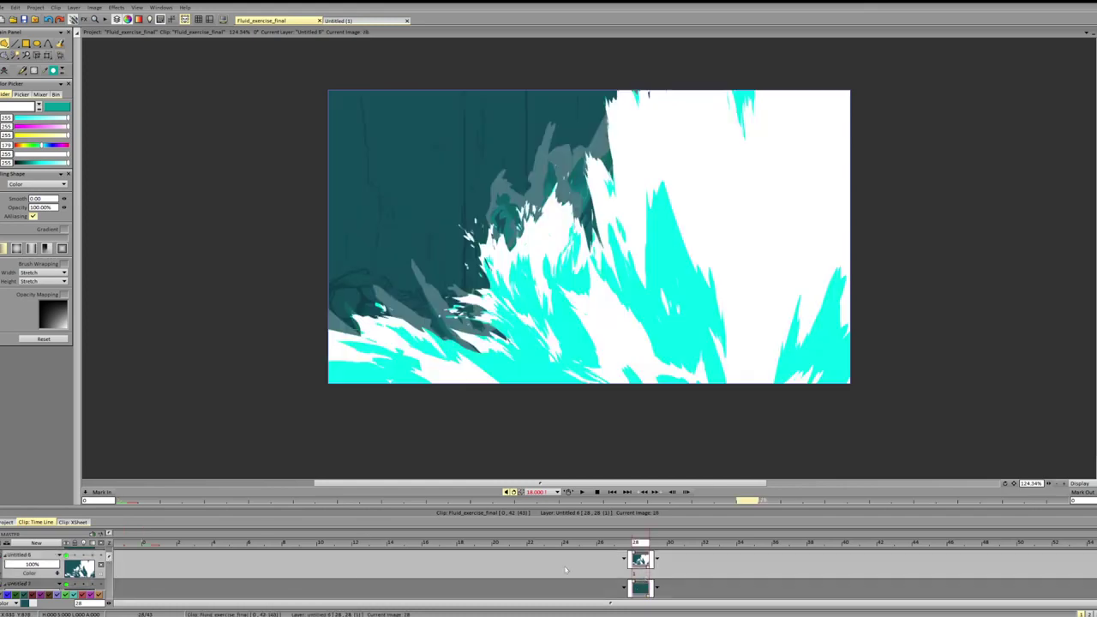
left_click(38, 107)
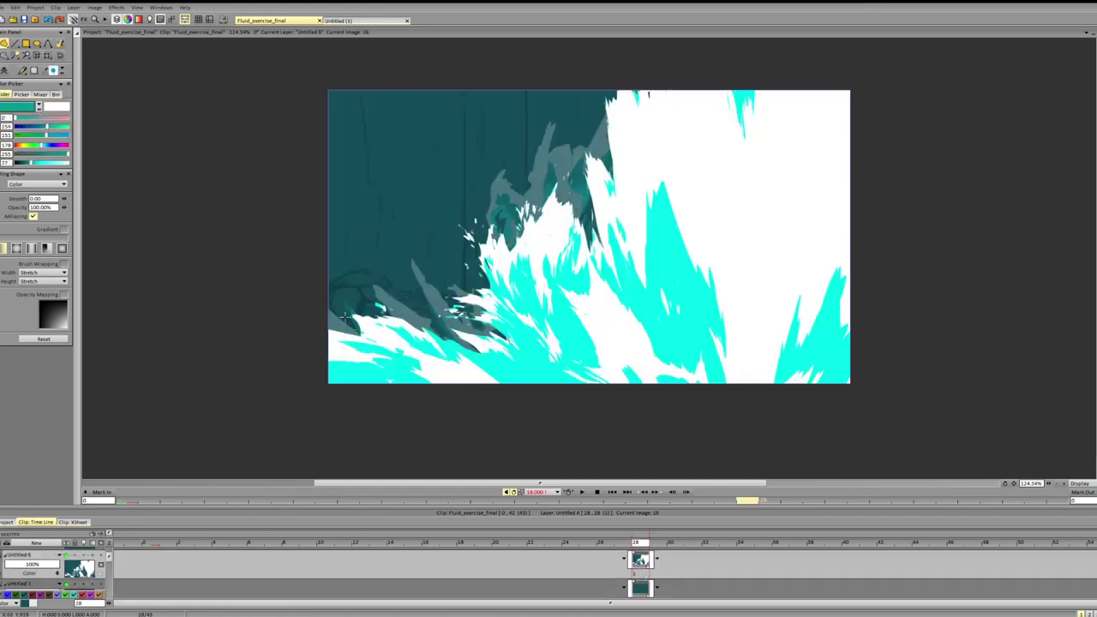
left_click(651, 583)
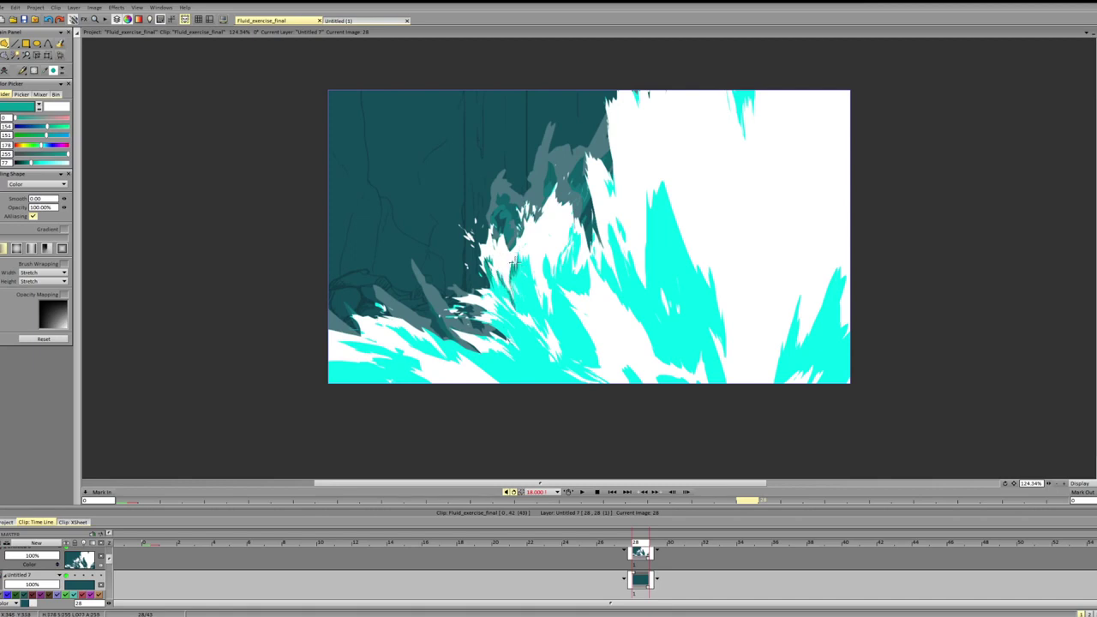
- Draw pointed dark teal shadows on the cyan beneath the left and central foam, undoing the stroke along the bottom edge
mouse_move(519, 263)
left_mouse_down()
mouse_move(536, 302)
mouse_move(540, 261)
left_mouse_up()
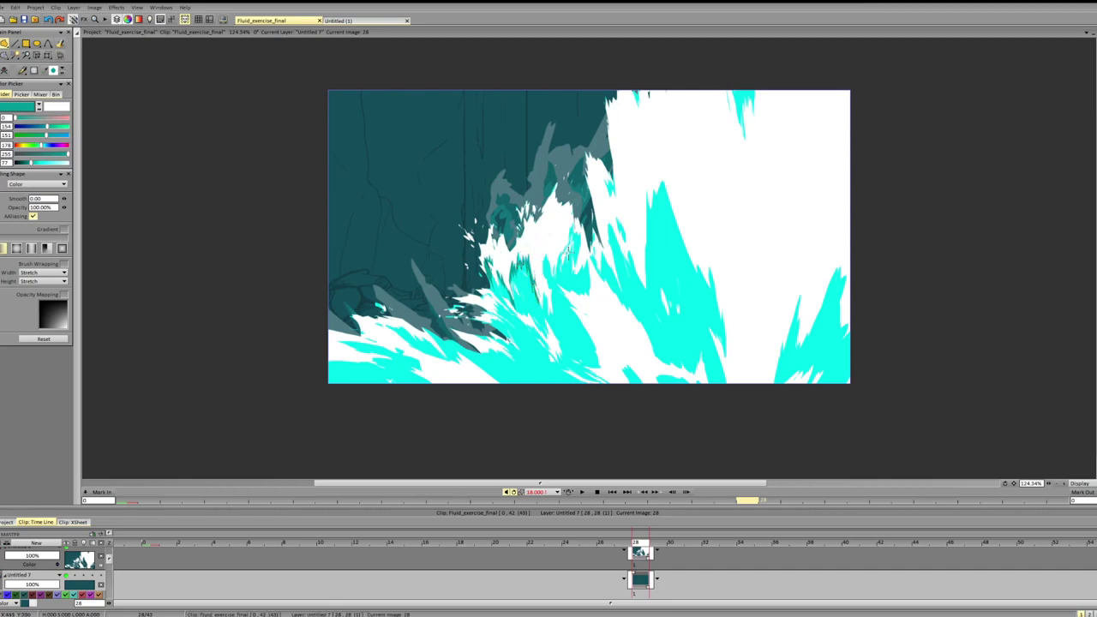
mouse_move(512, 288)
left_mouse_down()
mouse_move(514, 255)
mouse_move(514, 290)
left_mouse_up()
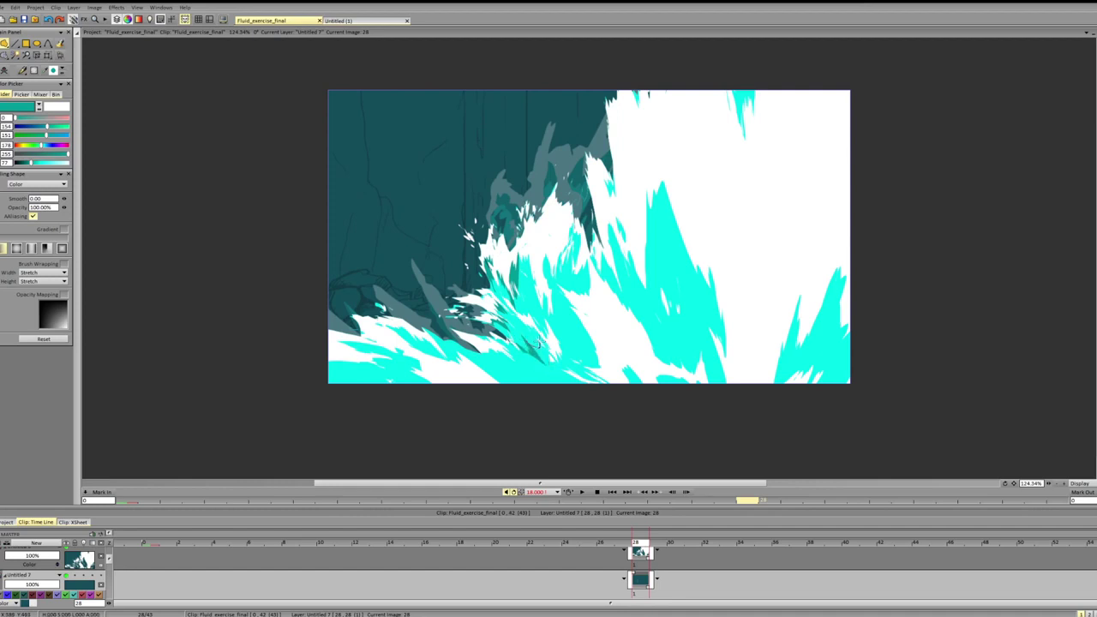
left_click_drag(539, 343, 530, 350)
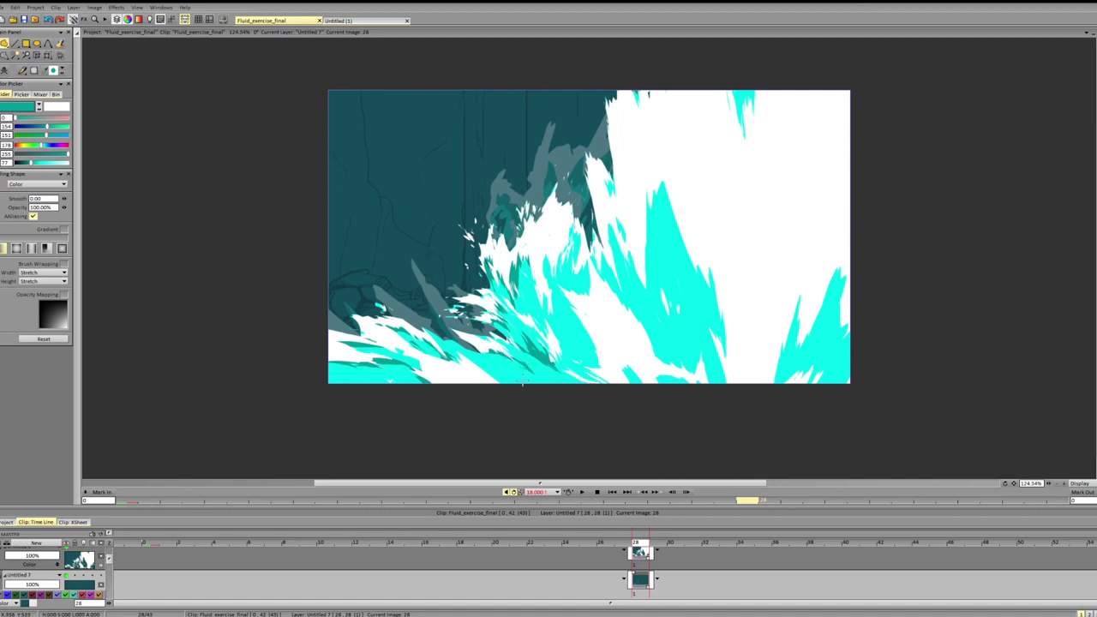
mouse_move(522, 383)
left_mouse_down()
mouse_move(484, 364)
mouse_move(569, 383)
left_mouse_up()
key("ctrl+z")
- Shade the small bottom-middle cyan patch, the lower-right cyan spikes and the top-edge notch with dark teal
mouse_move(655, 407)
left_mouse_down()
mouse_move(636, 370)
mouse_move(622, 379)
mouse_move(634, 360)
mouse_move(623, 376)
mouse_move(632, 363)
mouse_move(658, 387)
mouse_move(686, 392)
mouse_move(646, 355)
mouse_move(625, 373)
mouse_move(646, 319)
mouse_move(650, 398)
mouse_move(625, 375)
mouse_move(632, 392)
mouse_move(624, 360)
left_mouse_up()
key("ctrl+z")
key("ctrl+z")
key("ctrl+z")
mouse_move(780, 347)
left_mouse_down()
mouse_move(788, 362)
mouse_move(804, 317)
mouse_move(799, 368)
mouse_move(806, 336)
mouse_move(847, 278)
mouse_move(833, 348)
mouse_move(820, 274)
mouse_move(837, 324)
mouse_move(862, 261)
left_mouse_up()
left_click_drag(806, 377, 847, 341)
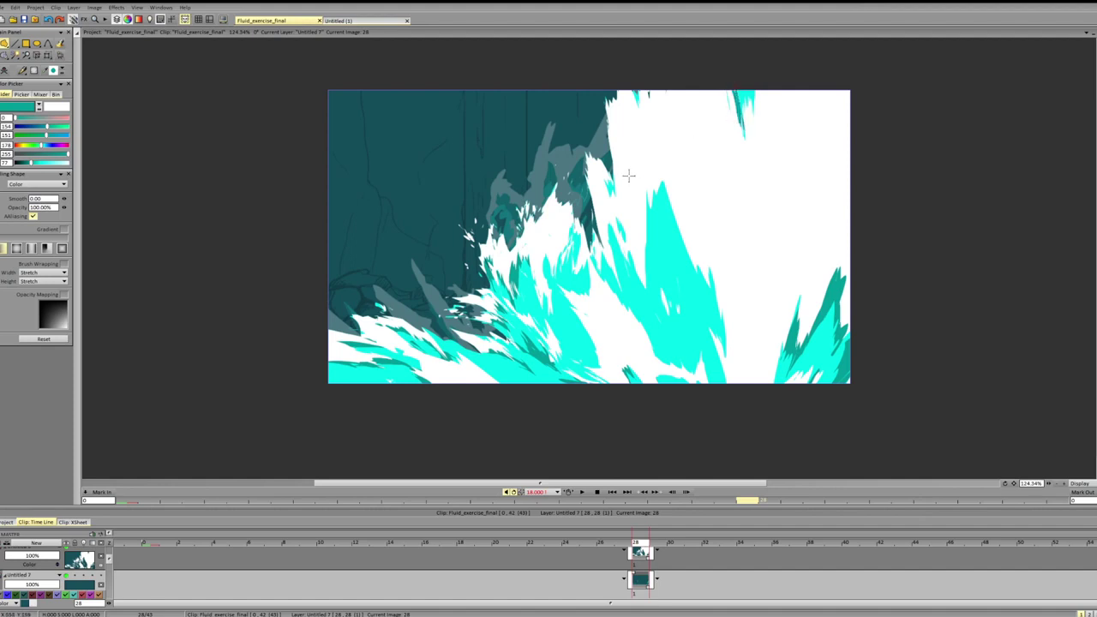
- Fill jagged dark teal shadows along the narrow cyan strip between the central foam and the large wedge
mouse_move(612, 258)
left_mouse_down()
mouse_move(635, 293)
mouse_move(640, 269)
mouse_move(642, 294)
mouse_move(642, 252)
left_mouse_up()
key("ctrl+z")
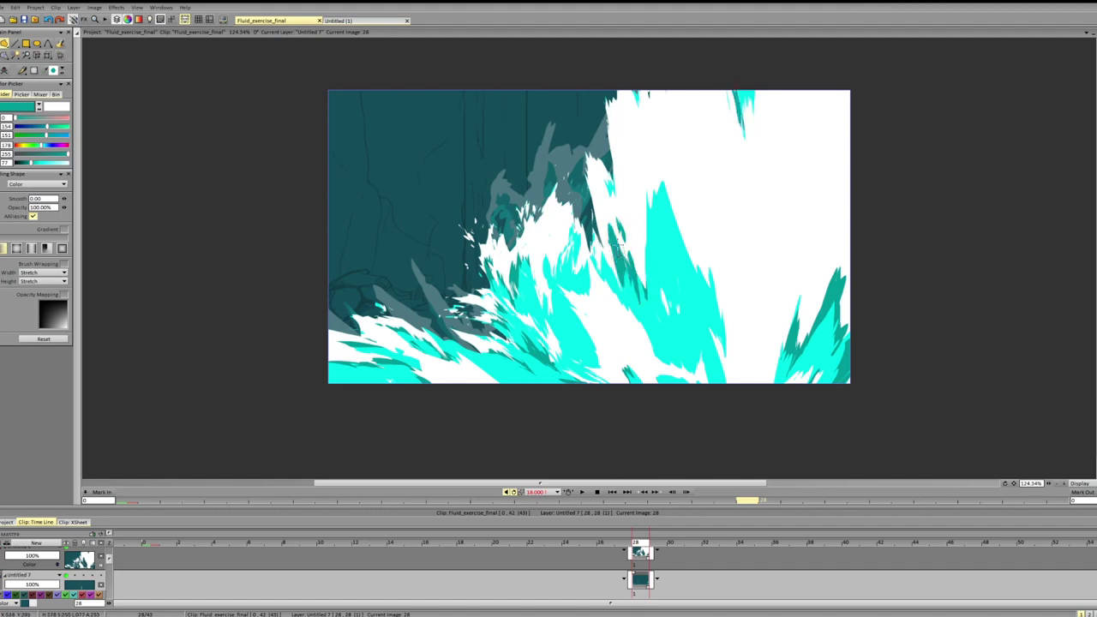
mouse_move(617, 257)
left_mouse_down()
mouse_move(628, 308)
mouse_move(631, 275)
left_mouse_up()
left_click_drag(639, 314, 627, 267)
- Shade the large cyan wedge's tip and both sides with dark teal, continuing down its lower-left edge and base
mouse_move(646, 211)
left_mouse_down()
mouse_move(690, 257)
mouse_move(706, 314)
left_mouse_up()
key("ctrl+z")
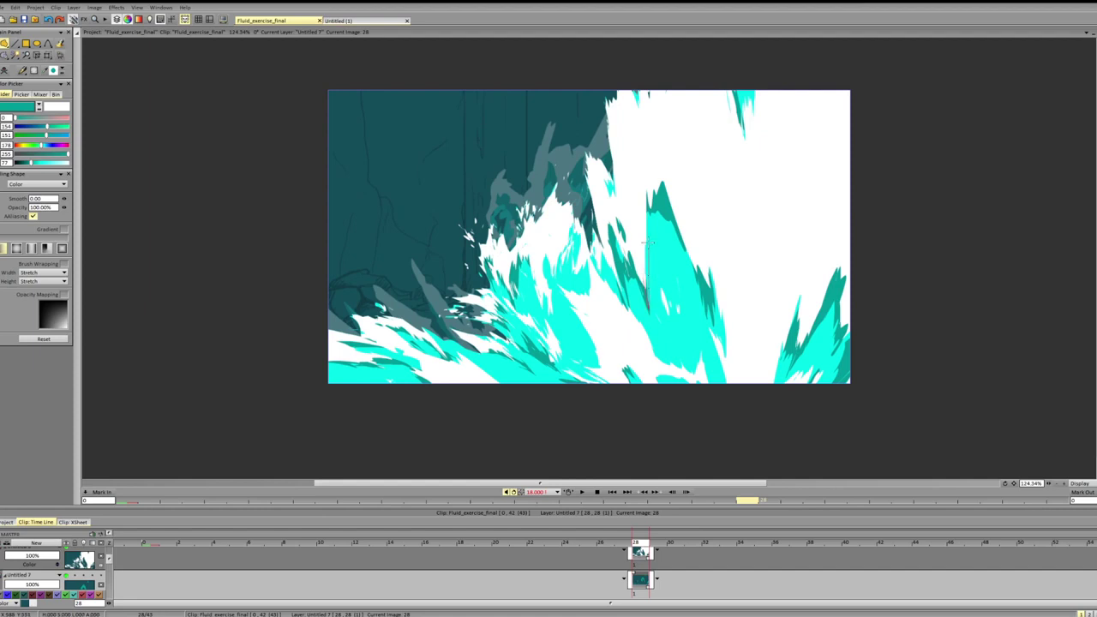
mouse_move(648, 244)
left_mouse_down()
mouse_move(651, 231)
mouse_move(657, 242)
left_mouse_up()
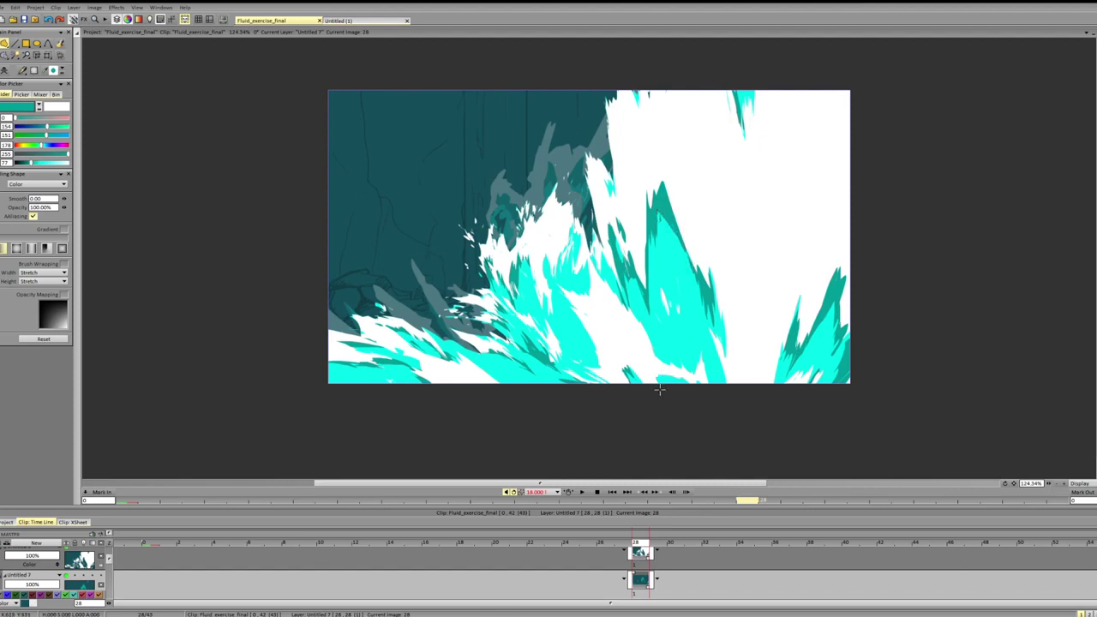
mouse_move(638, 310)
left_mouse_down()
mouse_move(694, 354)
mouse_move(668, 326)
left_mouse_up()
mouse_move(640, 314)
left_mouse_down()
mouse_move(671, 352)
mouse_move(705, 324)
mouse_move(665, 370)
mouse_move(675, 372)
left_mouse_up()
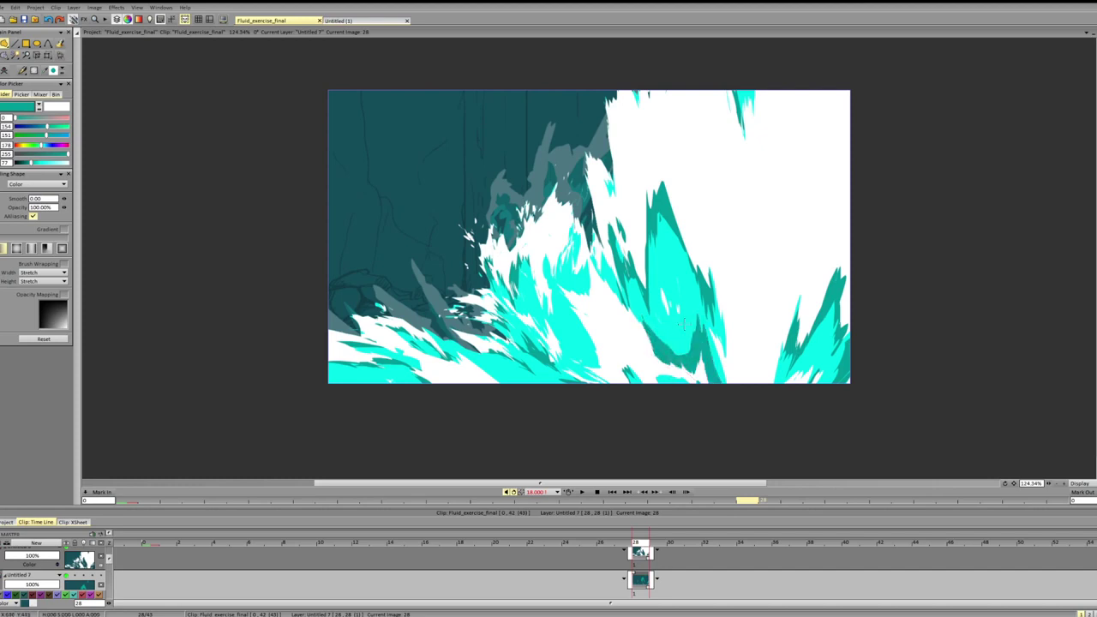
mouse_move(681, 324)
left_mouse_down()
mouse_move(691, 283)
mouse_move(724, 377)
mouse_move(690, 278)
mouse_move(639, 369)
mouse_move(681, 304)
left_mouse_up()
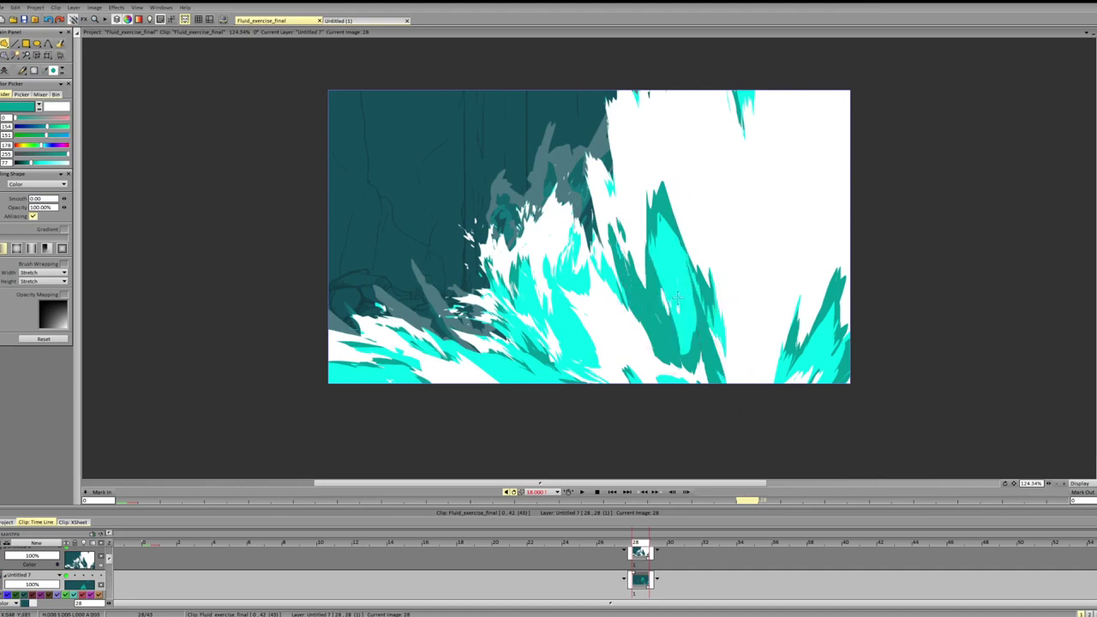
- Undo the last wedge shadow and reshape the dark teal around the tapered cyan core, including the wedge's lower-right edge
key("ctrl+z")
key("ctrl+y")
key("ctrl+z")
mouse_move(654, 297)
left_mouse_down()
mouse_move(674, 337)
mouse_move(655, 293)
left_mouse_up()
mouse_move(692, 257)
left_mouse_down()
mouse_move(703, 250)
mouse_move(694, 286)
left_mouse_up()
left_click_drag(720, 349, 722, 377)
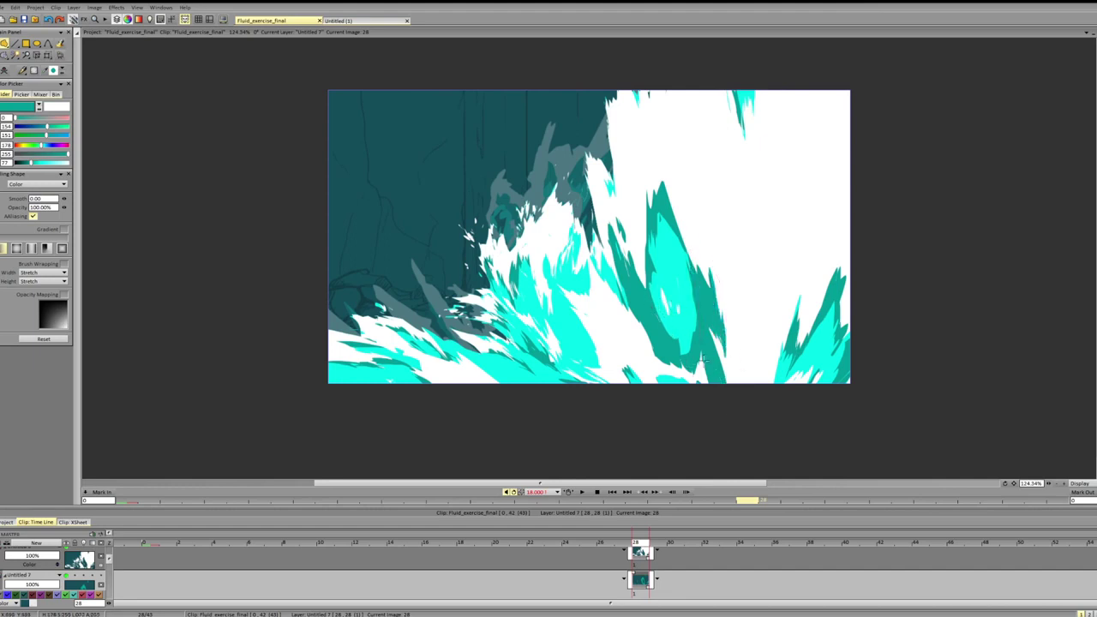
- Rework the wedge's shadow, cutting back the dark teal on its right side so the cyan core widens toward the edge
mouse_move(653, 291)
left_mouse_down()
mouse_move(681, 282)
mouse_move(650, 294)
mouse_move(661, 301)
mouse_move(649, 192)
mouse_move(654, 287)
mouse_move(663, 282)
mouse_move(650, 296)
mouse_move(655, 249)
mouse_move(710, 300)
mouse_move(698, 304)
mouse_move(695, 275)
mouse_move(711, 331)
mouse_move(685, 283)
mouse_move(694, 276)
mouse_move(701, 323)
left_mouse_up()
key("ctrl+z")
key("ctrl+z")
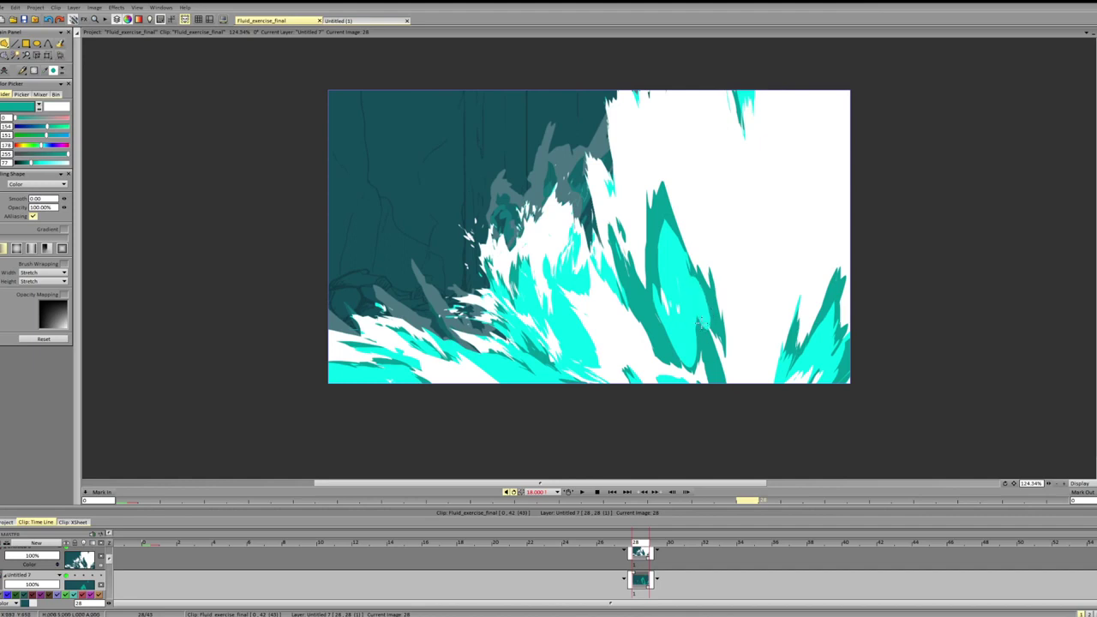
mouse_move(654, 276)
left_mouse_down()
mouse_move(672, 331)
mouse_move(698, 274)
left_mouse_up()
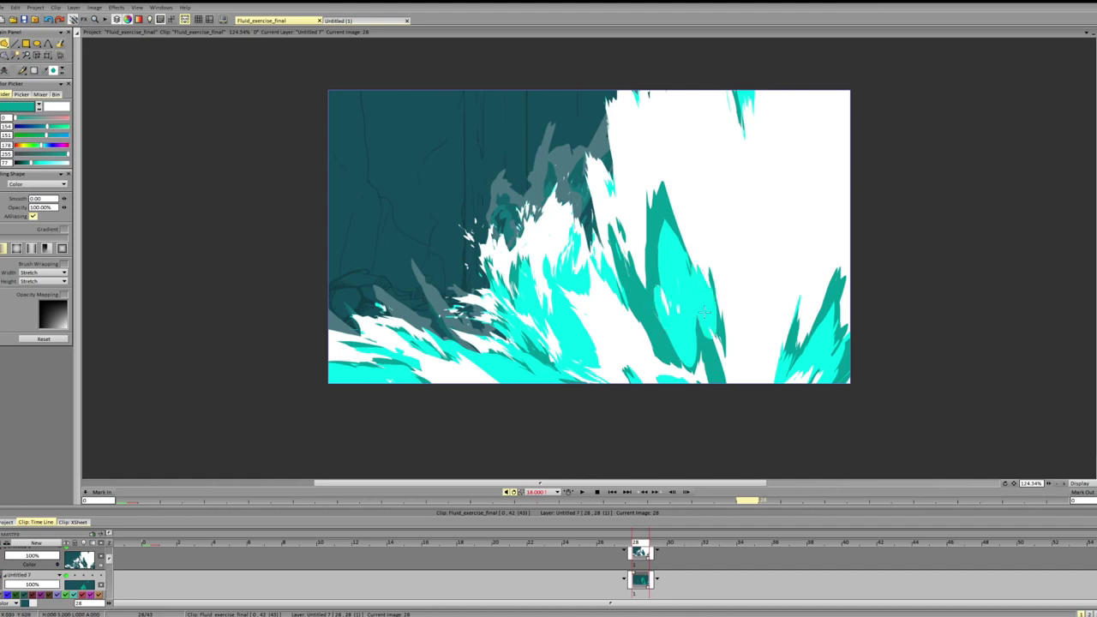
key("ctrl+z")
left_click_drag(701, 315, 707, 321)
- Refine the upper part of the wedge's cyan core and cut back the dark teal shadow along its lower left
mouse_move(674, 237)
left_mouse_down()
mouse_move(693, 281)
mouse_move(675, 237)
left_mouse_up()
key("ctrl+z")
mouse_move(691, 280)
left_mouse_down()
mouse_move(676, 218)
mouse_move(696, 288)
mouse_move(671, 221)
mouse_move(659, 247)
mouse_move(662, 219)
mouse_move(666, 277)
left_mouse_up()
key("ctrl+z")
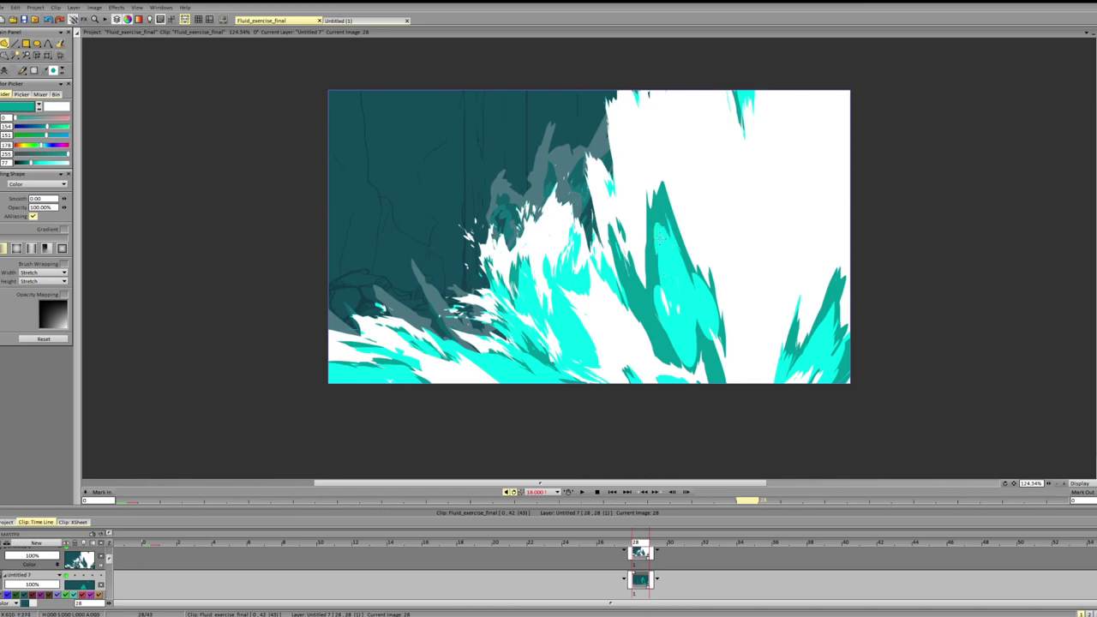
mouse_move(656, 316)
left_mouse_down()
mouse_move(650, 305)
mouse_move(680, 361)
left_mouse_up()
mouse_move(648, 313)
left_mouse_down()
mouse_move(656, 345)
mouse_move(650, 321)
mouse_move(671, 348)
left_mouse_up()
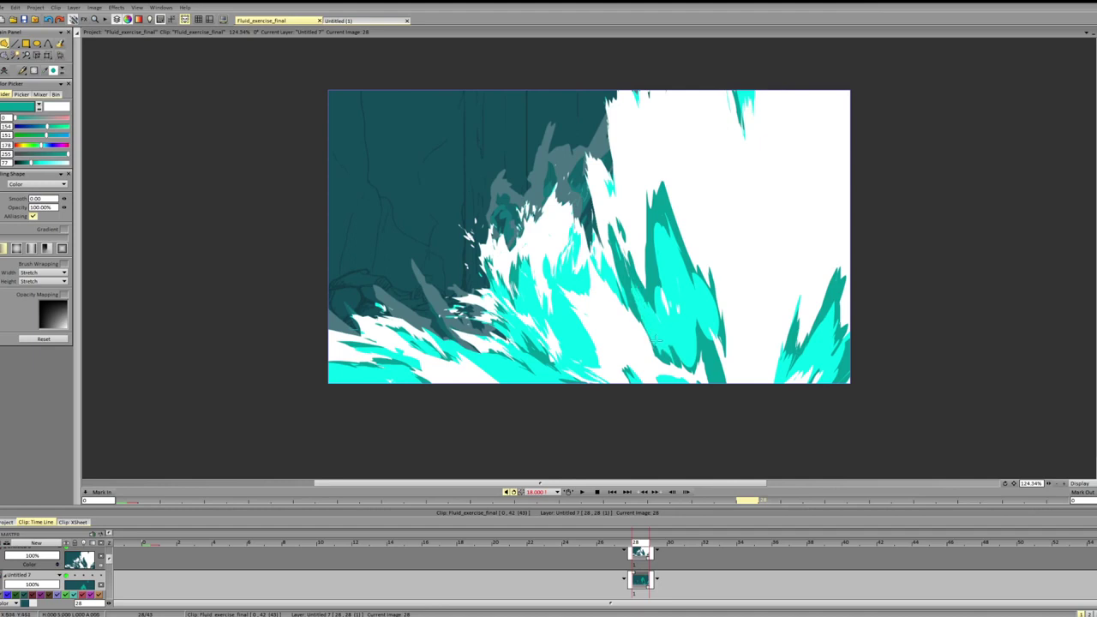
- Refine the large wedge's lower-right shadow and shade the cyan shapes to its left with dark teal around cyan cores
mouse_move(698, 328)
left_mouse_down()
mouse_move(722, 346)
mouse_move(704, 352)
mouse_move(692, 287)
left_mouse_up()
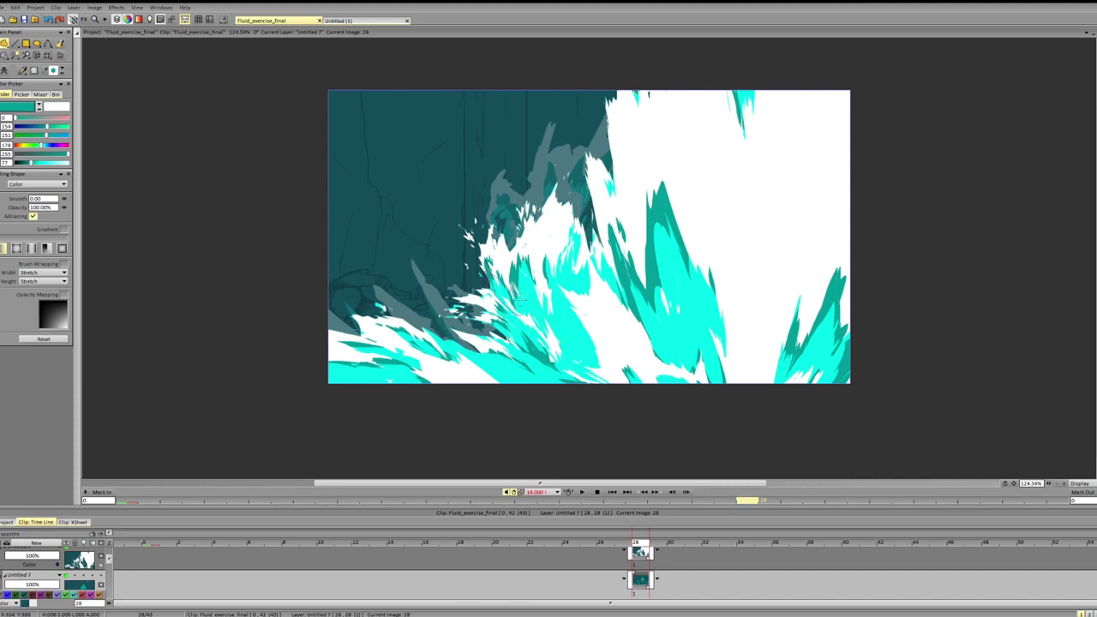
key("ctrl+z")
key("b")
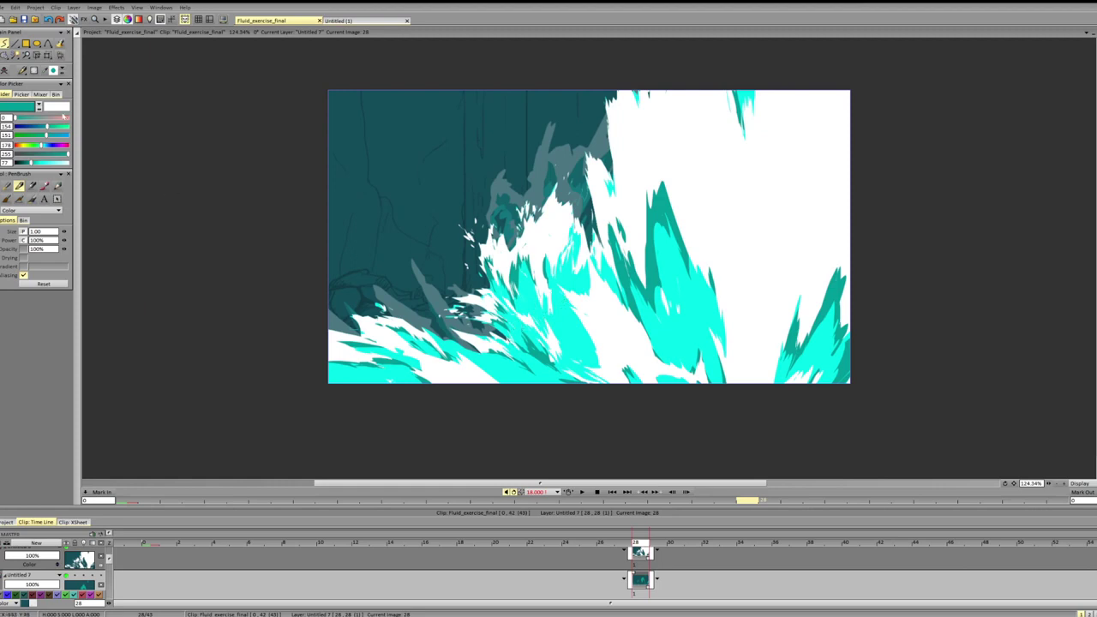
key("shift+d")
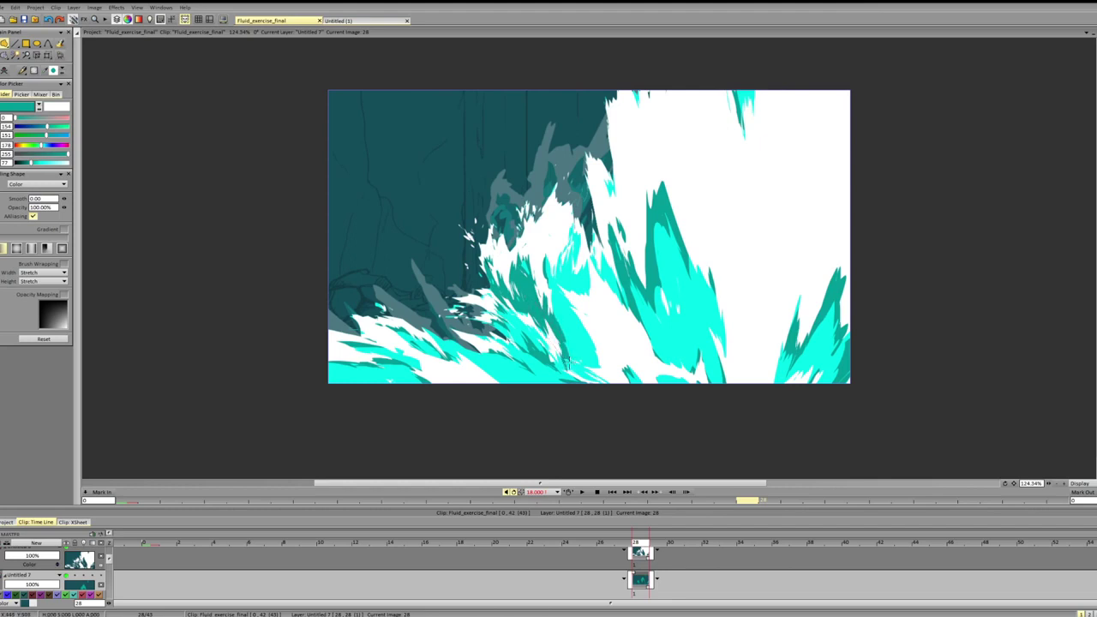
mouse_move(569, 365)
left_mouse_down()
mouse_move(599, 380)
mouse_move(549, 292)
left_mouse_up()
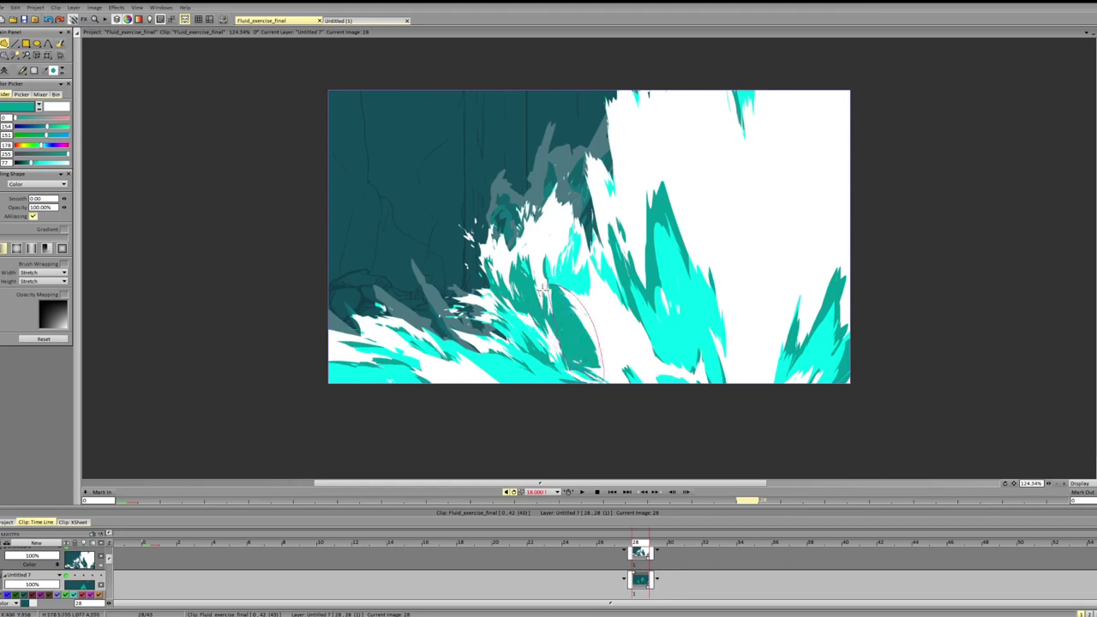
mouse_move(574, 336)
left_mouse_down()
mouse_move(524, 276)
mouse_move(553, 255)
mouse_move(574, 294)
mouse_move(594, 247)
mouse_move(605, 306)
left_mouse_up()
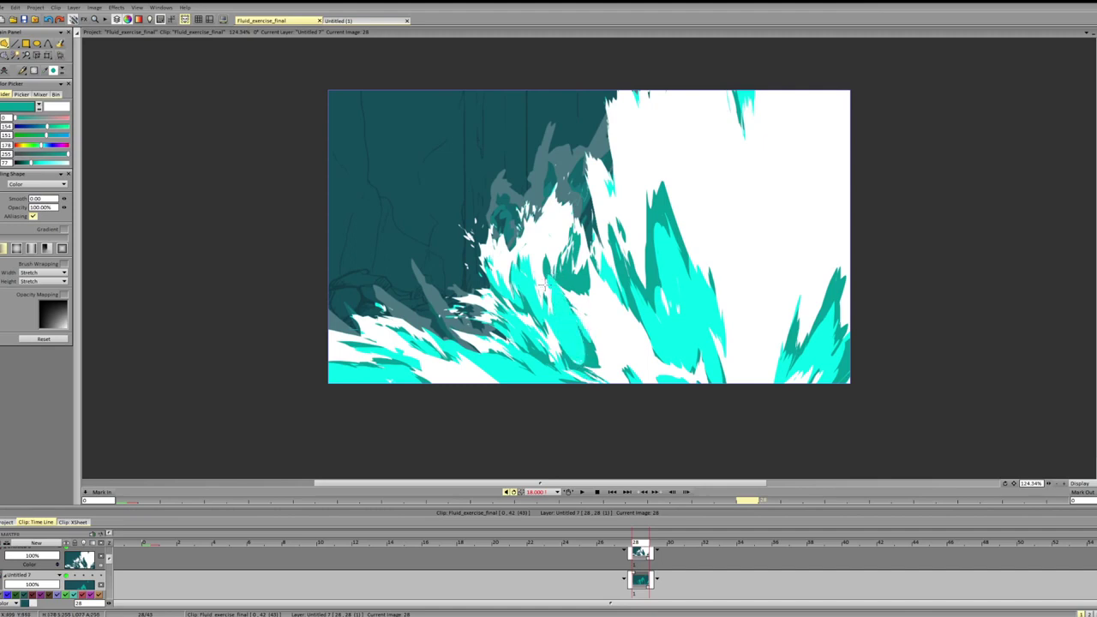
mouse_move(542, 284)
left_mouse_down()
mouse_move(561, 324)
mouse_move(545, 263)
mouse_move(554, 257)
mouse_move(566, 295)
mouse_move(563, 243)
mouse_move(574, 243)
mouse_move(580, 252)
mouse_move(566, 245)
mouse_move(562, 271)
mouse_move(568, 292)
mouse_move(567, 270)
mouse_move(588, 266)
mouse_move(570, 303)
mouse_move(587, 333)
left_mouse_up()
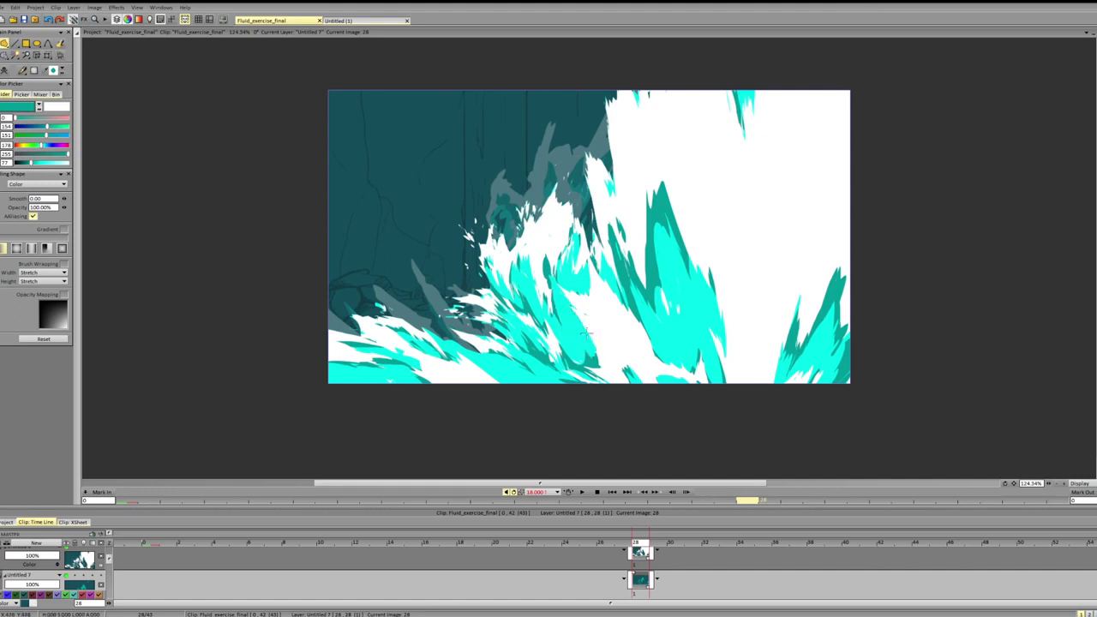
- Check how the redrawn splash on frame 28 reads at reduced and enlarged sizes
left_click_drag(1048, 485, 963, 490)
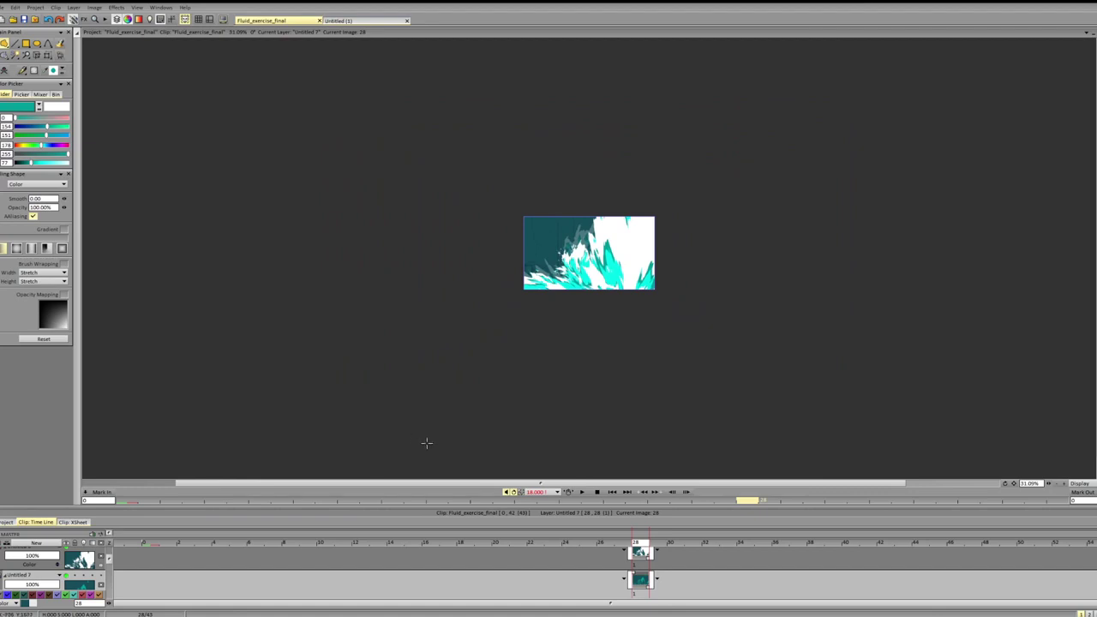
left_click_drag(1048, 486, 1086, 486)
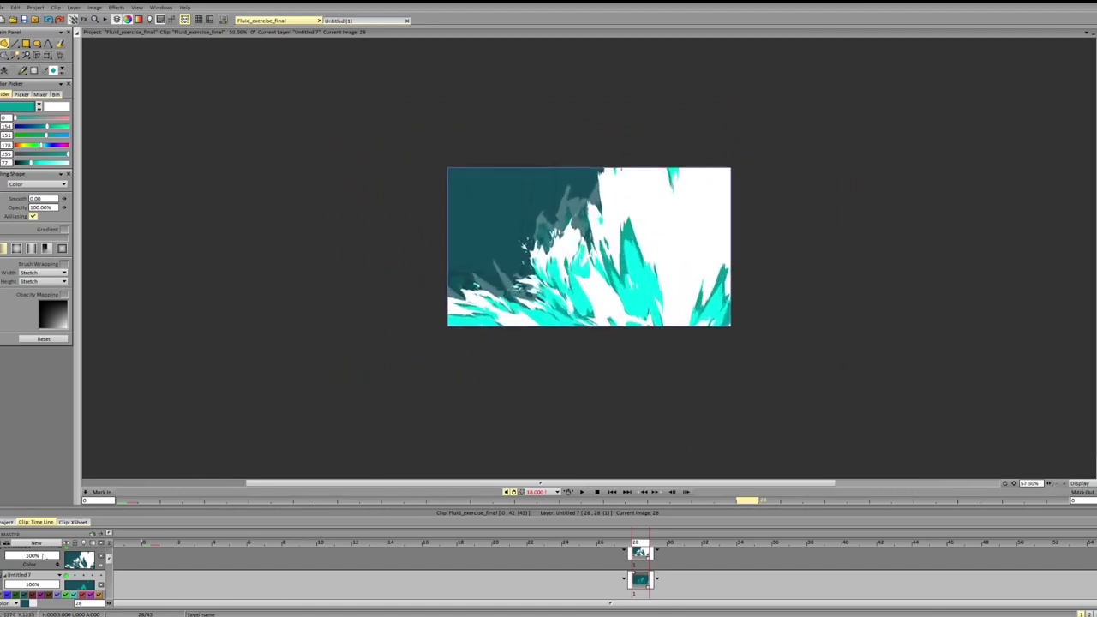
left_click_drag(108, 560, 109, 551)
scroll(108, 554, "up", 2)
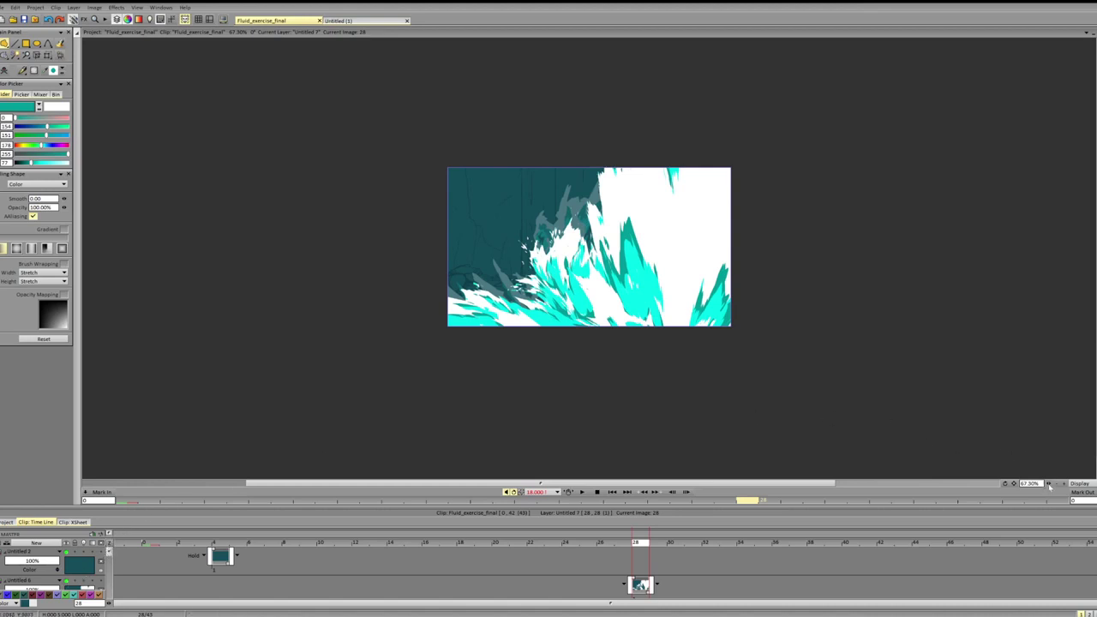
scroll(1011, 463, "down", 5)
scroll(1010, 481, "down", 1)
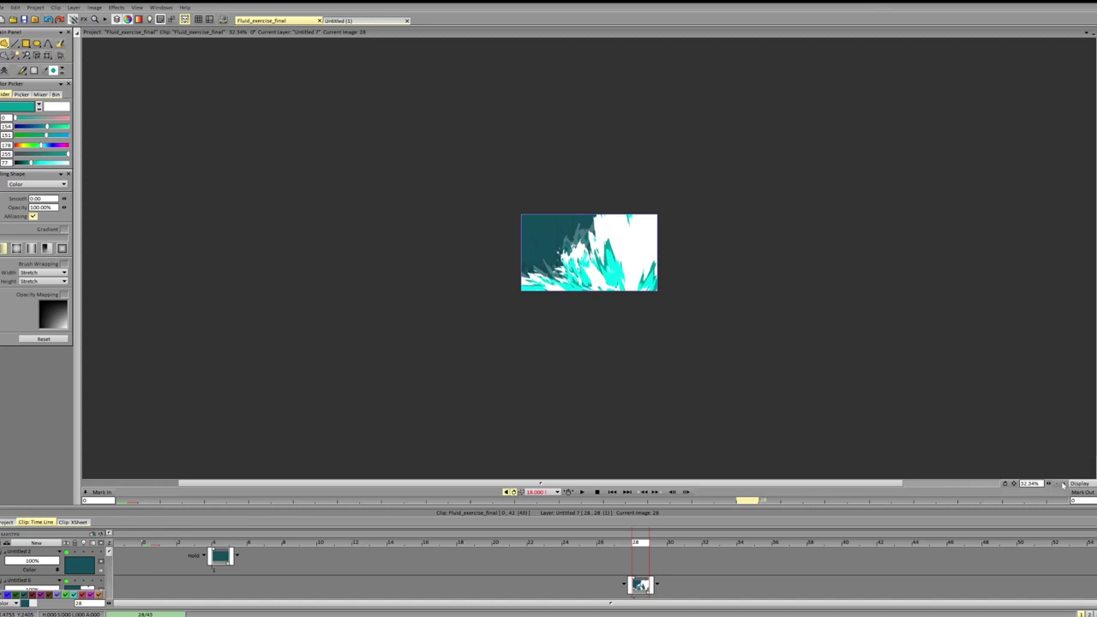
left_click_drag(1063, 485, 1090, 485)
- Hide the redrawn splash layers and view the undimmed original frame 28 at small and large sizes
left_click_drag(109, 552, 109, 560)
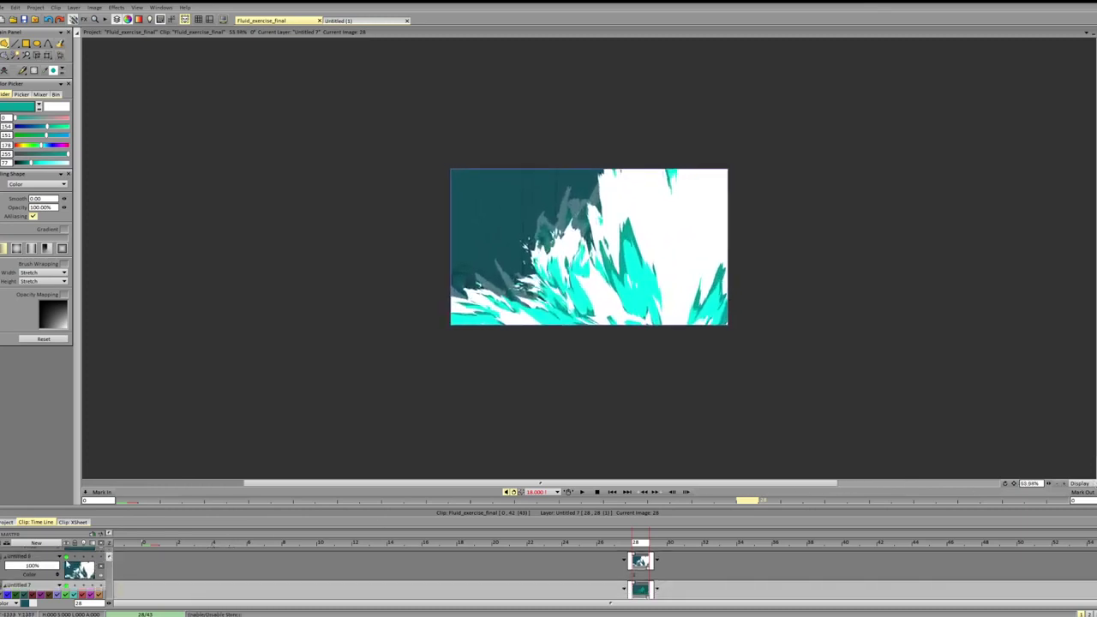
left_click(67, 558)
left_click(111, 563)
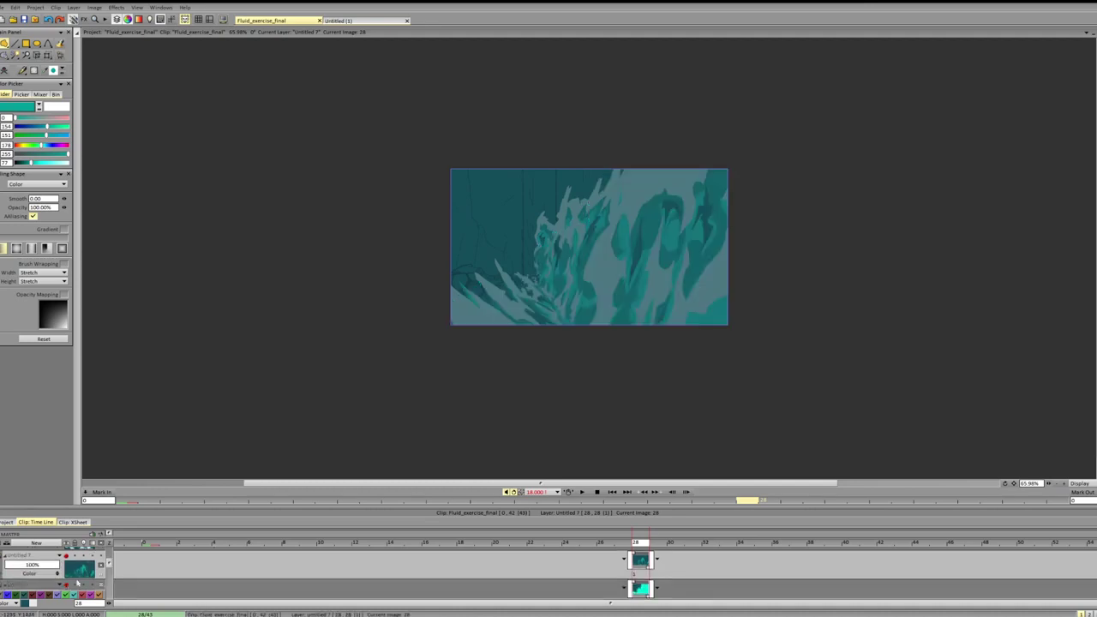
left_click_drag(110, 562, 109, 592)
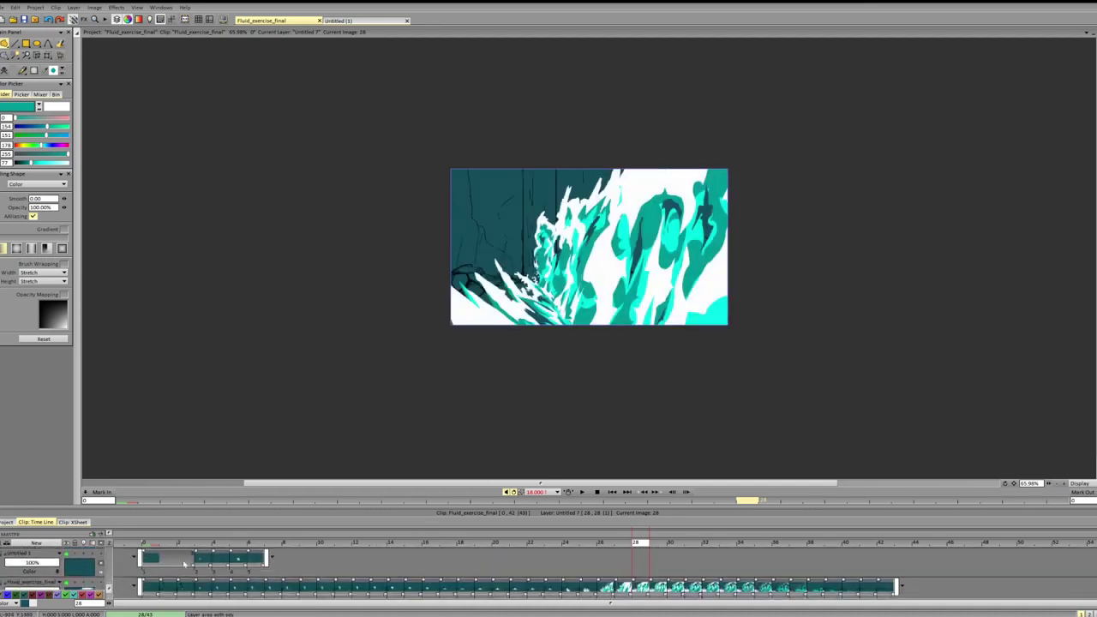
left_click_drag(1048, 483, 959, 477)
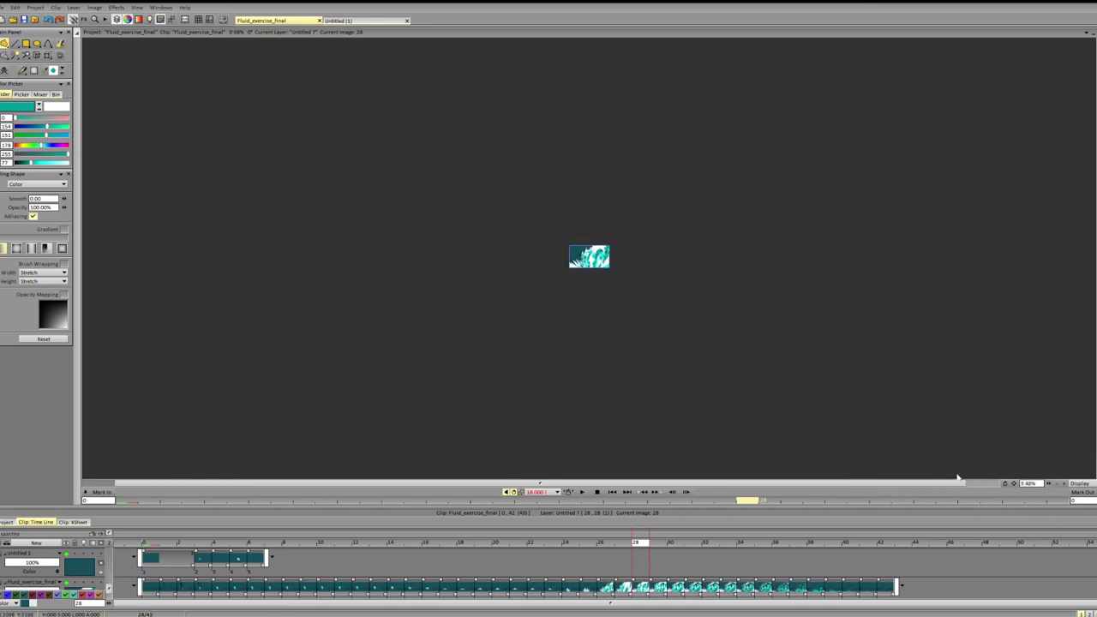
scroll(958, 478, "up", 8)
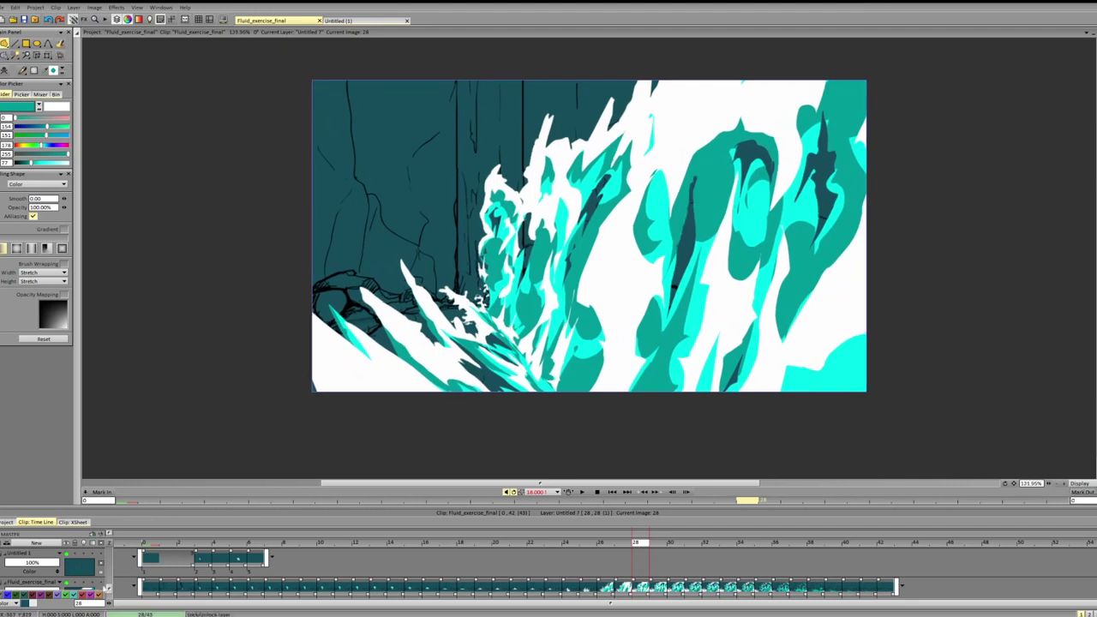
- Toggle the visibility of the redrawn layers and the original drawing to compare both versions of frame 28
mouse_move(109, 591)
left_mouse_down()
mouse_move(108, 555)
mouse_move(109, 584)
left_mouse_up()
left_click(66, 567)
left_click(66, 562)
left_click(66, 583)
left_click(66, 561)
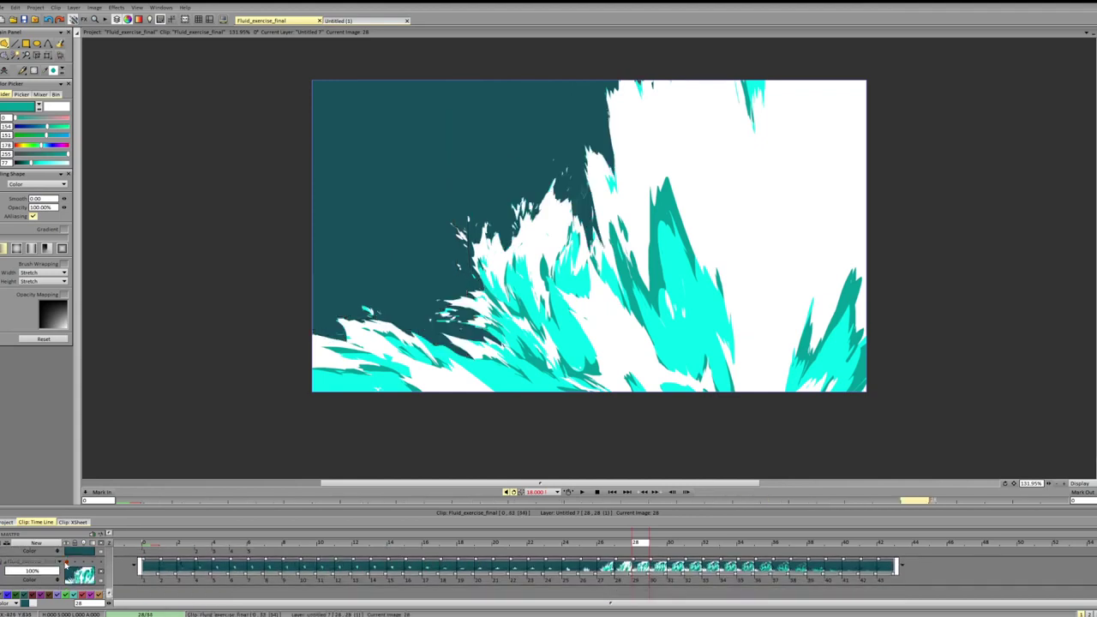
left_click(68, 563)
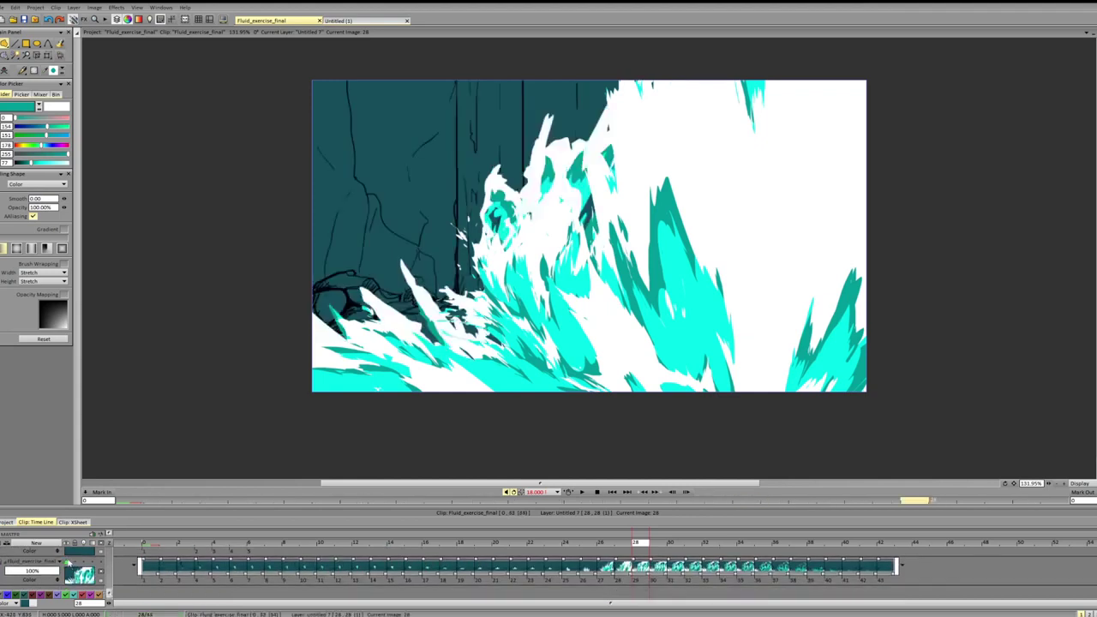
left_click(68, 563)
left_click_drag(110, 596, 109, 563)
left_click(66, 555)
left_click(66, 583)
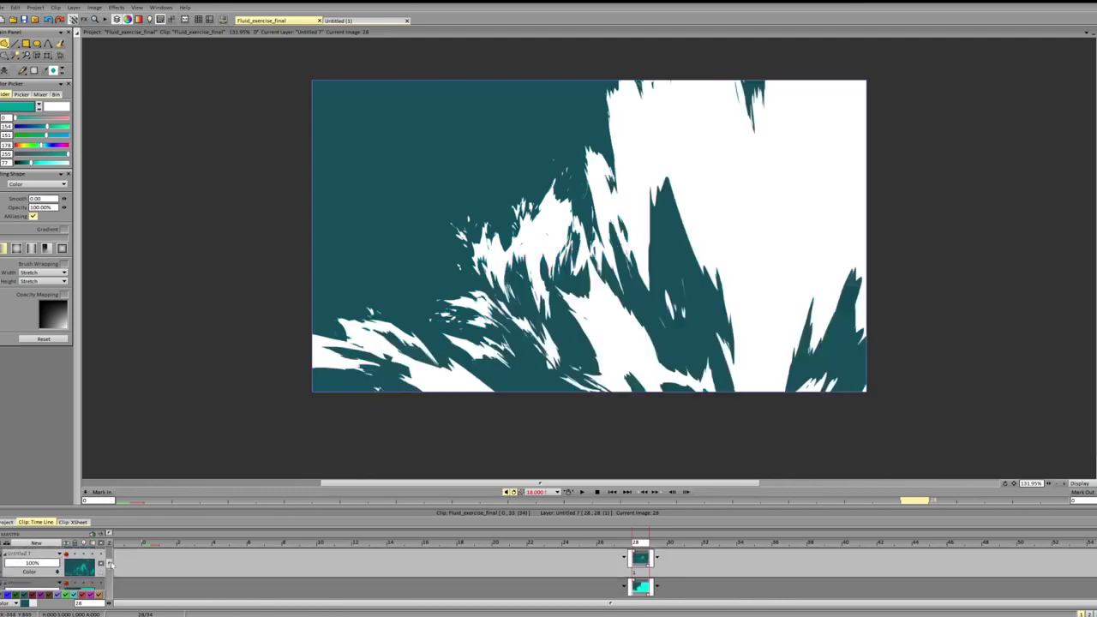
scroll(67, 580, "up", 1)
left_click(67, 562)
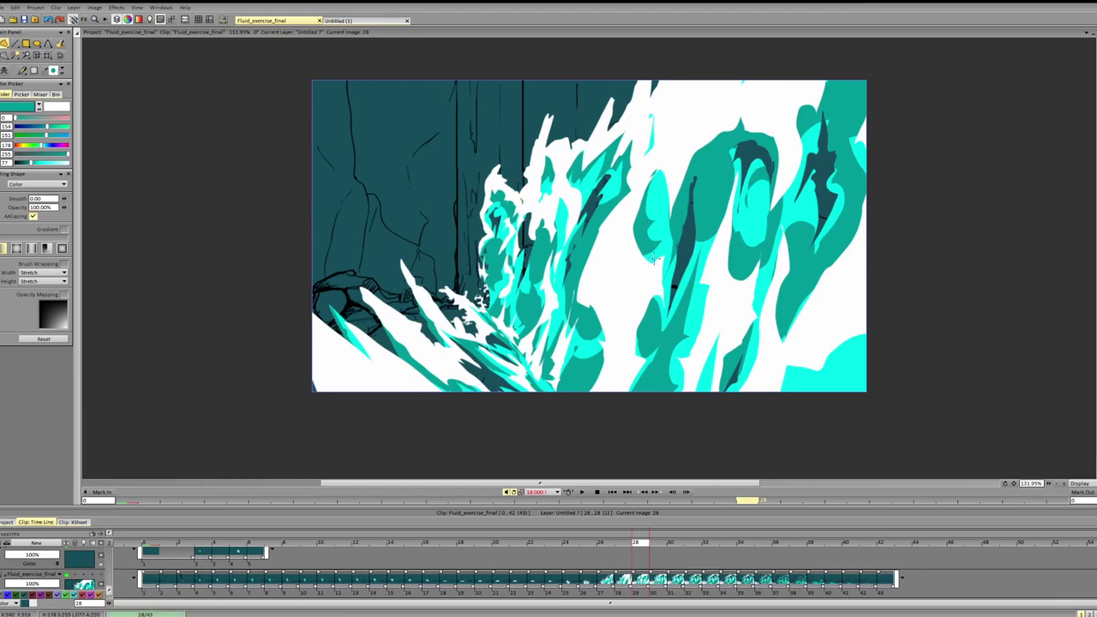
- Add a new layer above the redrawn splash layers on frame 28
key("Right")
key("Left")
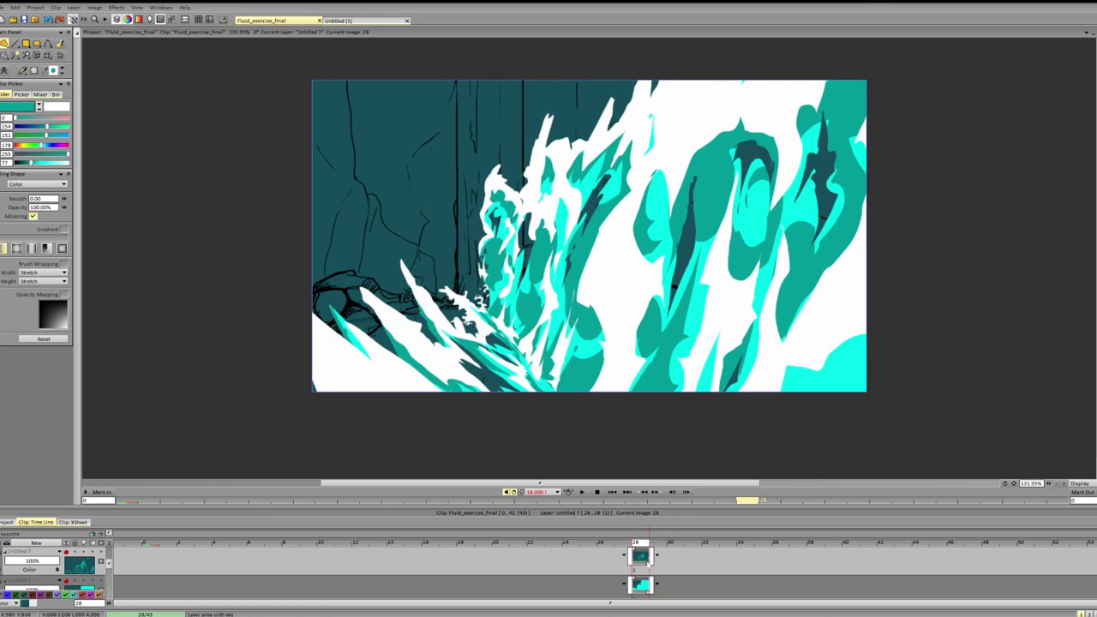
left_click(109, 560)
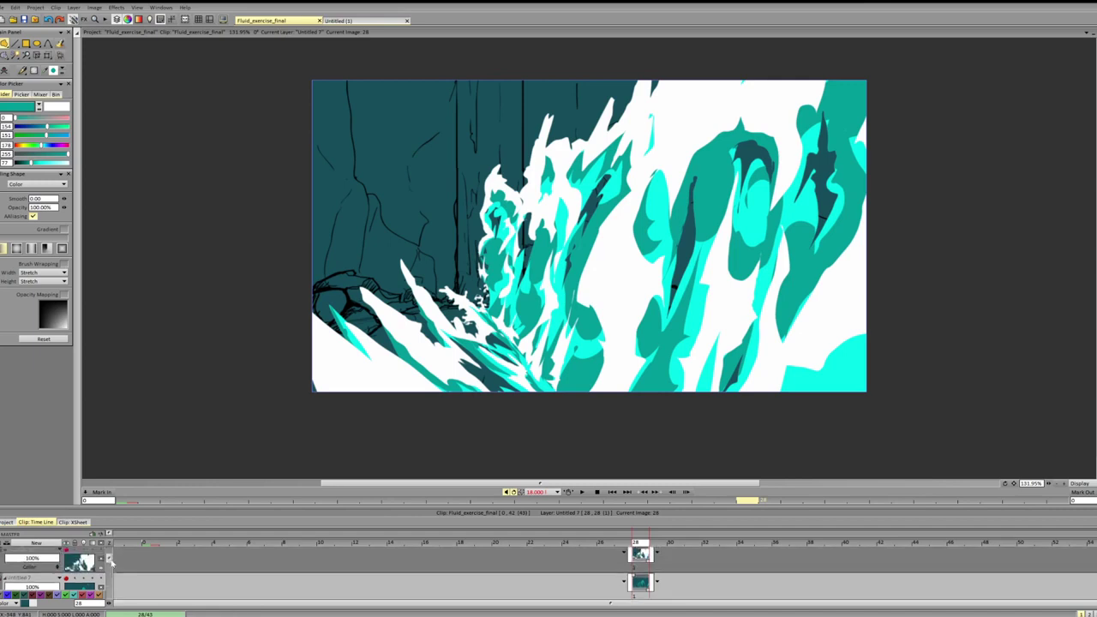
left_click(642, 577)
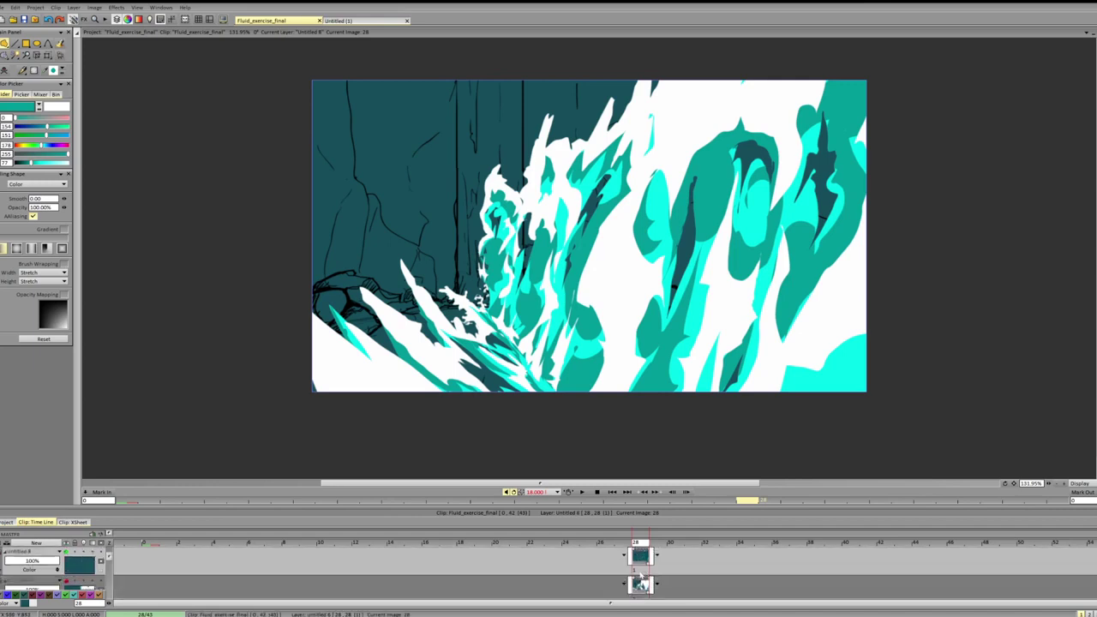
- With a pink-red pen (RGB 255, 11, 88), draw slanted guide lines down through the original splash's dark gaps and in its lower-right corner
mouse_move(41, 145)
left_mouse_down()
mouse_move(64, 145)
mouse_move(43, 163)
left_mouse_up()
key("b")
left_click_drag(556, 159, 514, 319)
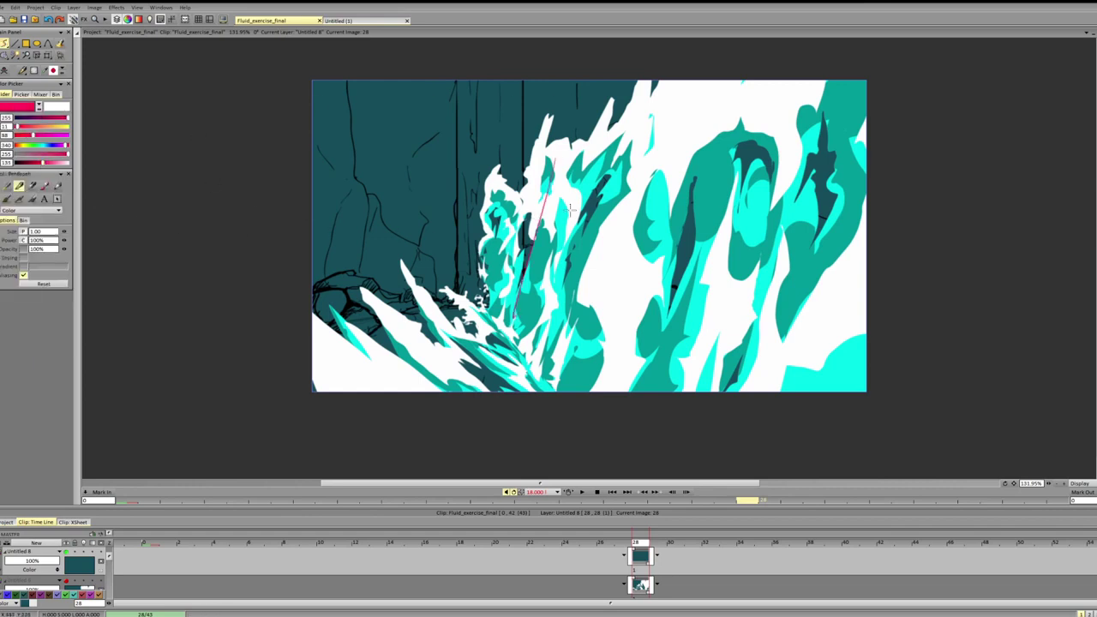
mouse_move(589, 180)
left_mouse_down()
mouse_move(532, 345)
mouse_move(547, 383)
left_mouse_up()
left_click_drag(677, 254, 641, 365)
mouse_move(682, 203)
left_mouse_down()
mouse_move(631, 390)
mouse_move(629, 378)
left_mouse_up()
left_click_drag(724, 158, 657, 387)
left_click_drag(773, 191, 713, 391)
mouse_move(772, 201)
left_mouse_down()
mouse_move(709, 393)
mouse_move(733, 331)
left_mouse_up()
left_click_drag(804, 169, 729, 378)
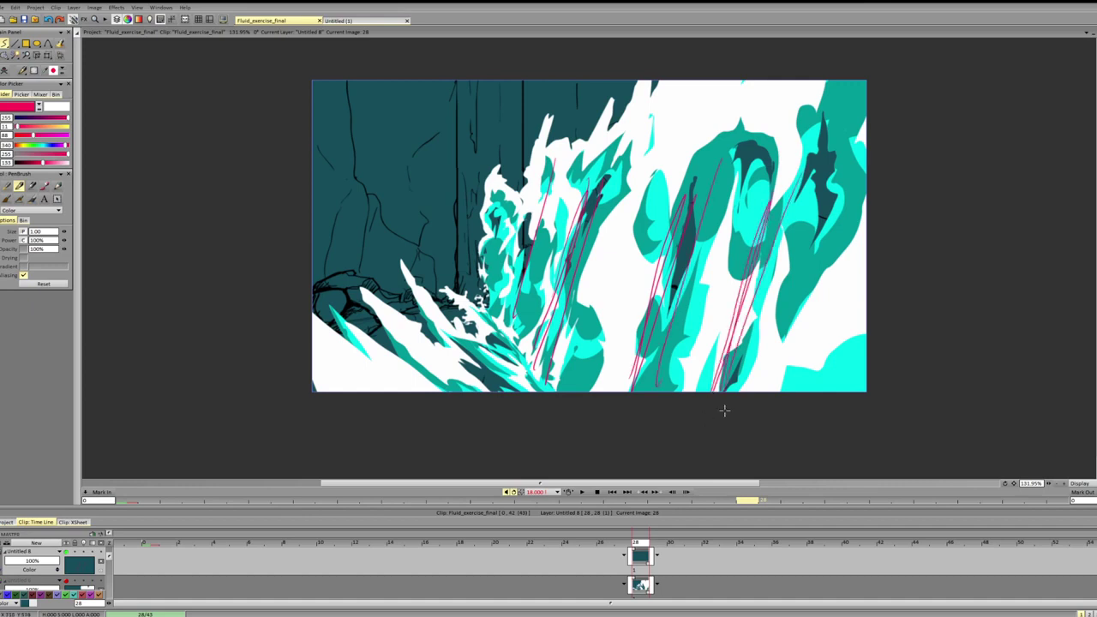
left_click_drag(867, 348, 852, 391)
- Draw near-vertical guide lines through the leftmost water column and curved lines across the spaces between the slanted guides
left_click_drag(487, 204, 489, 333)
left_click_drag(519, 213, 508, 355)
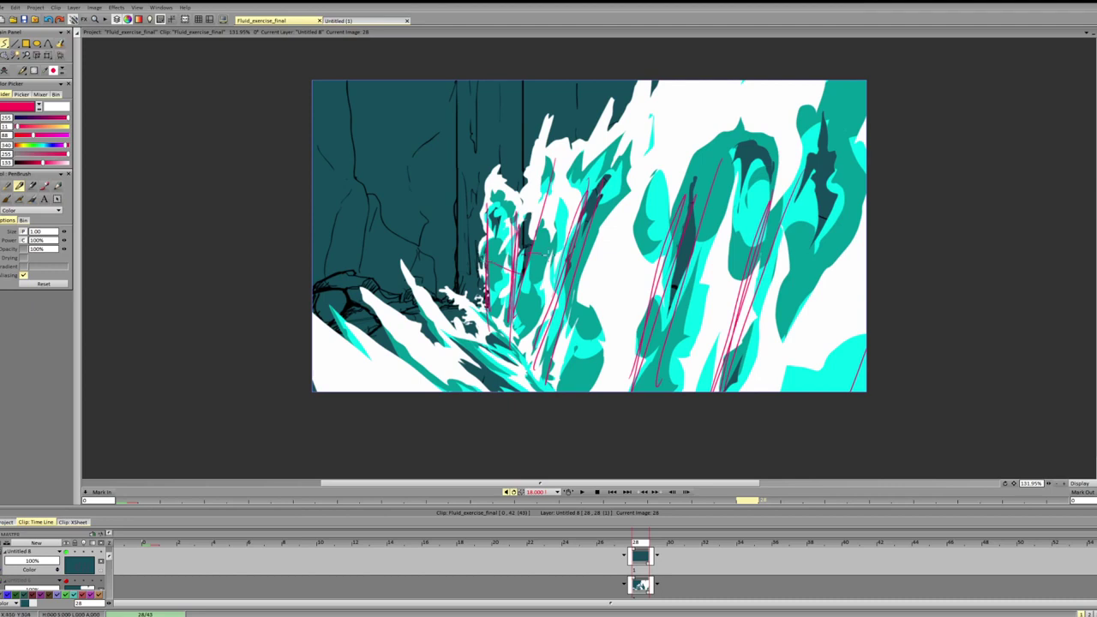
mouse_move(580, 261)
left_mouse_down()
mouse_move(665, 286)
mouse_move(763, 284)
mouse_move(867, 264)
left_mouse_up()
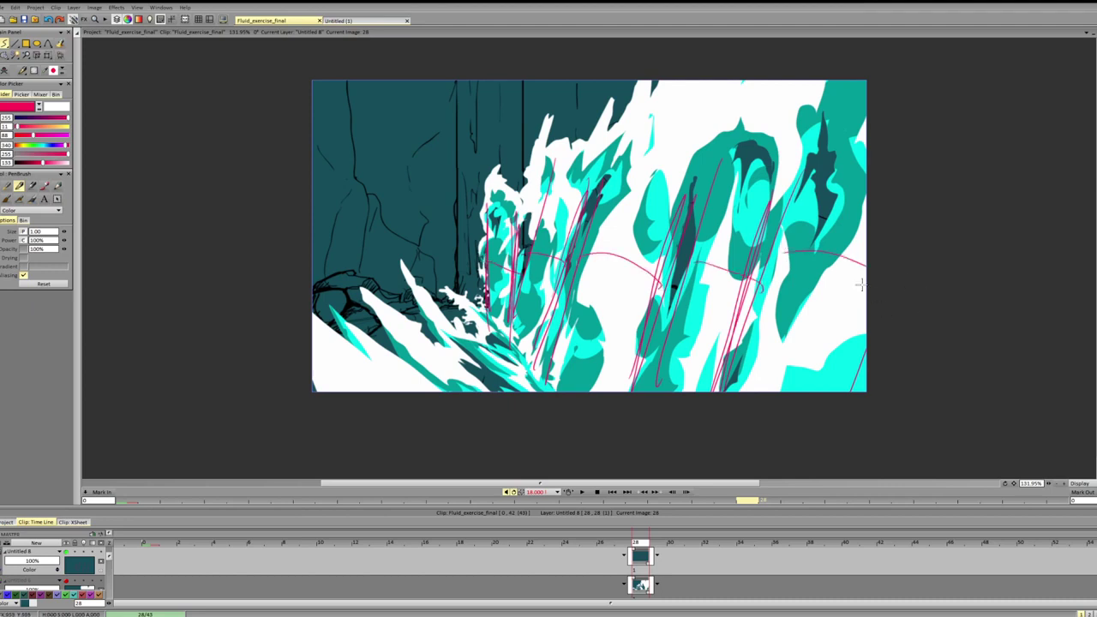
- Step back and forth between frames 28 and 39 to examine how the original splash's shapes break up and fall
key("Right")
key("Left")
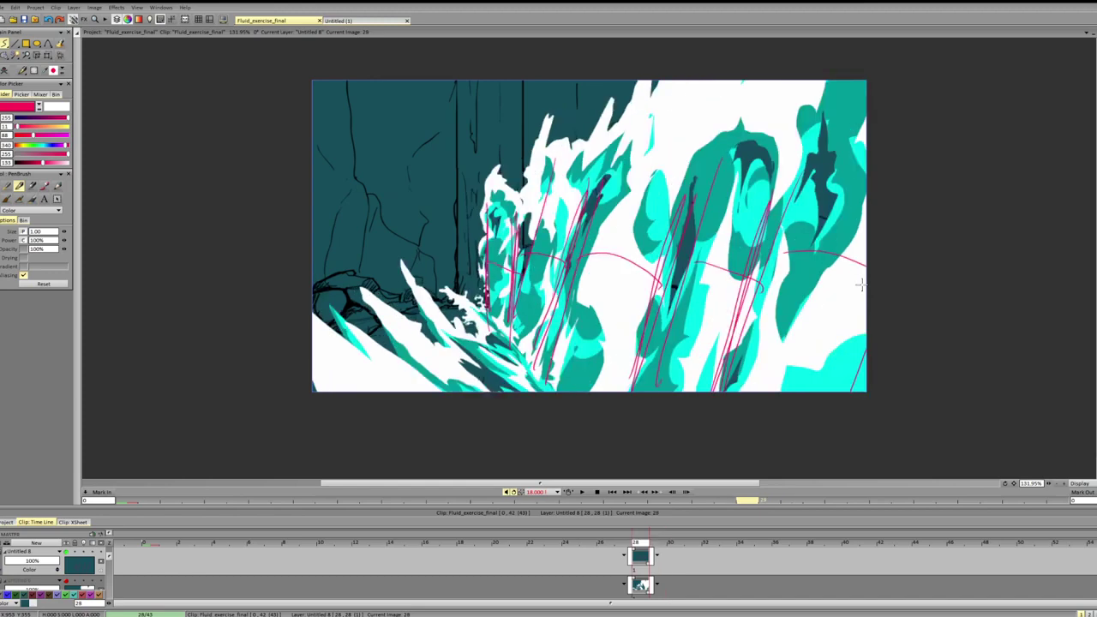
key("Right")
key("Right")
key("Right")
key("Right")
key("Right")
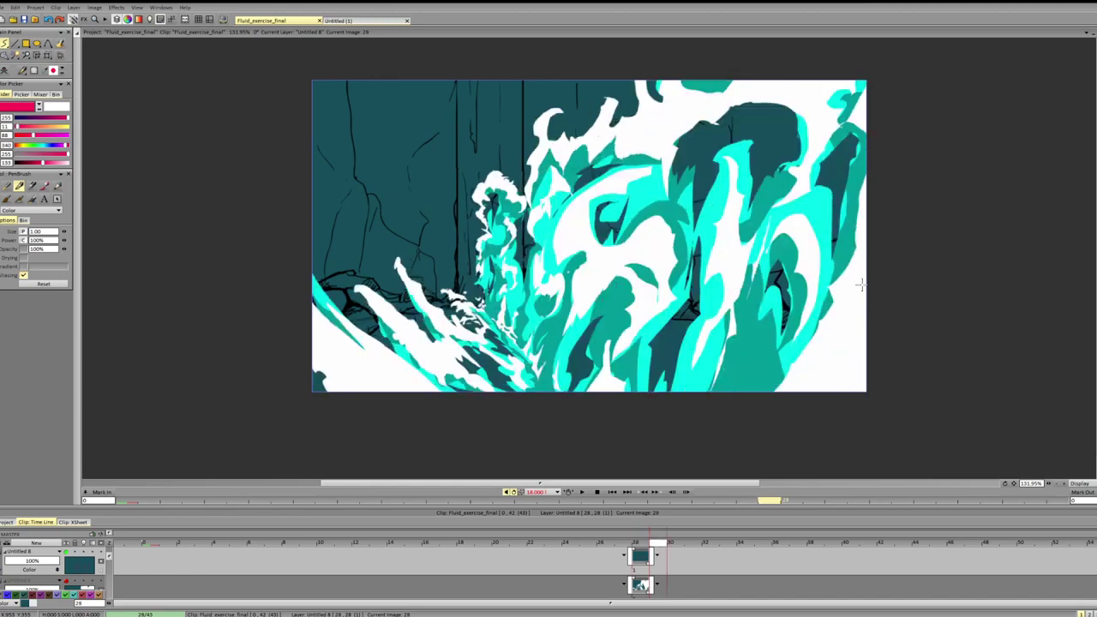
key("Right")
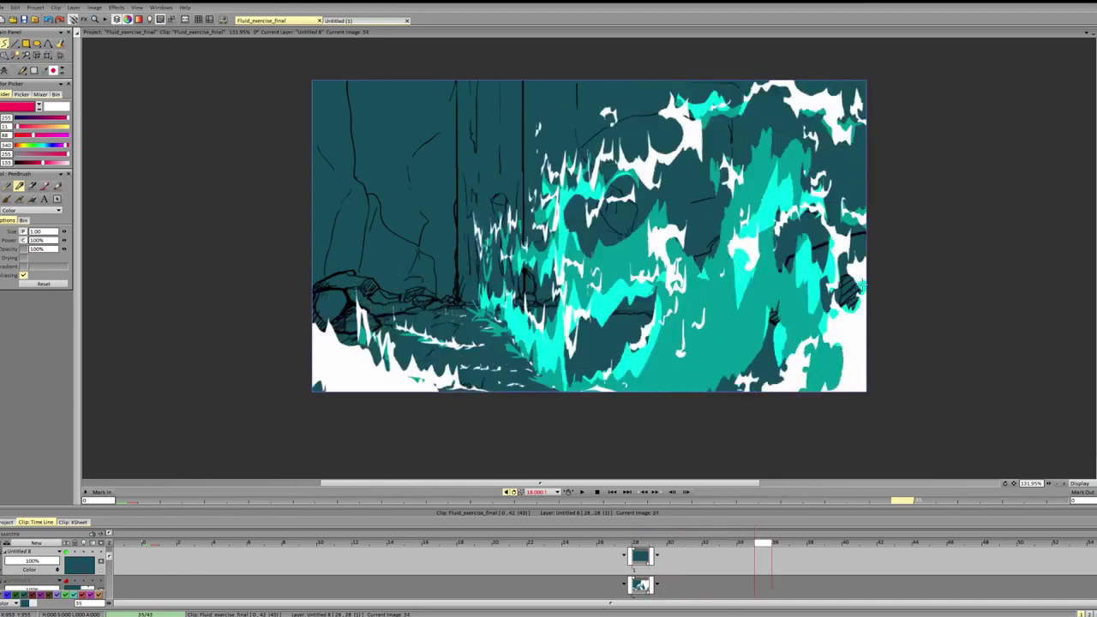
key("Right")
key("Right")
key("Left")
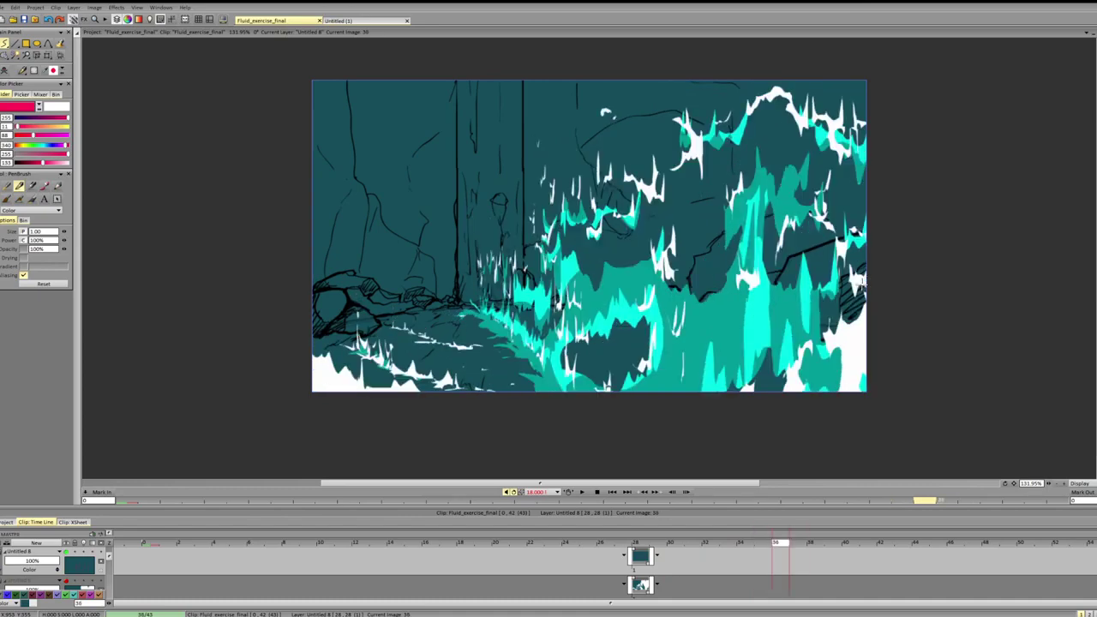
key("Left")
key("Left")
key("Left")
key("Left")
key("Left")
key("Left")
key("Left")
key("Left")
key("Left")
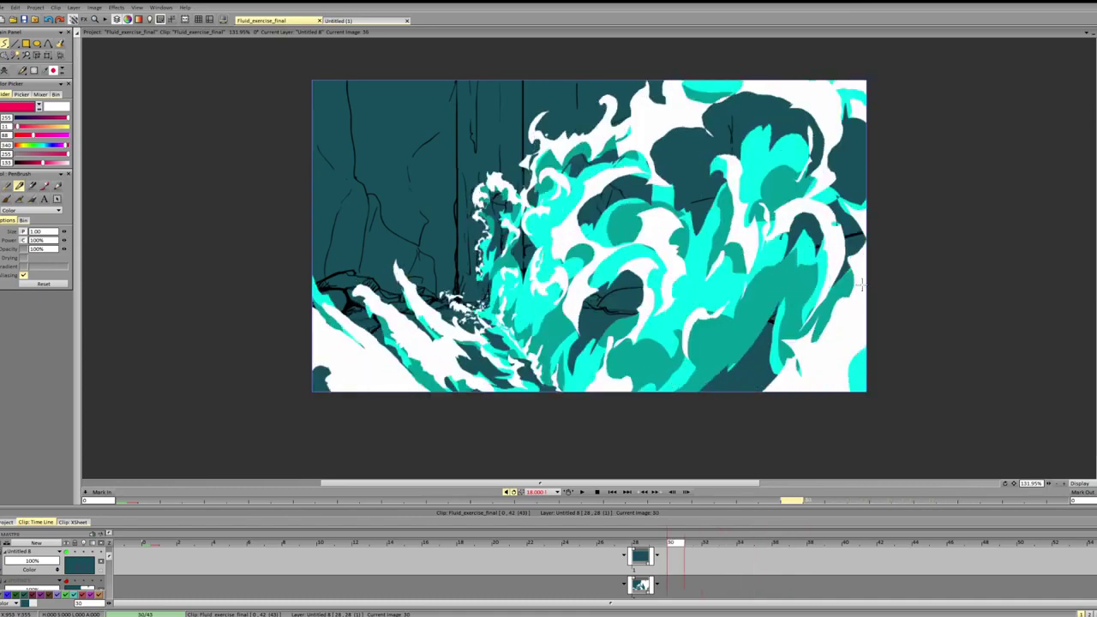
key("Left")
key("Left")
key("Right")
key("Right")
key("Right")
key("Right")
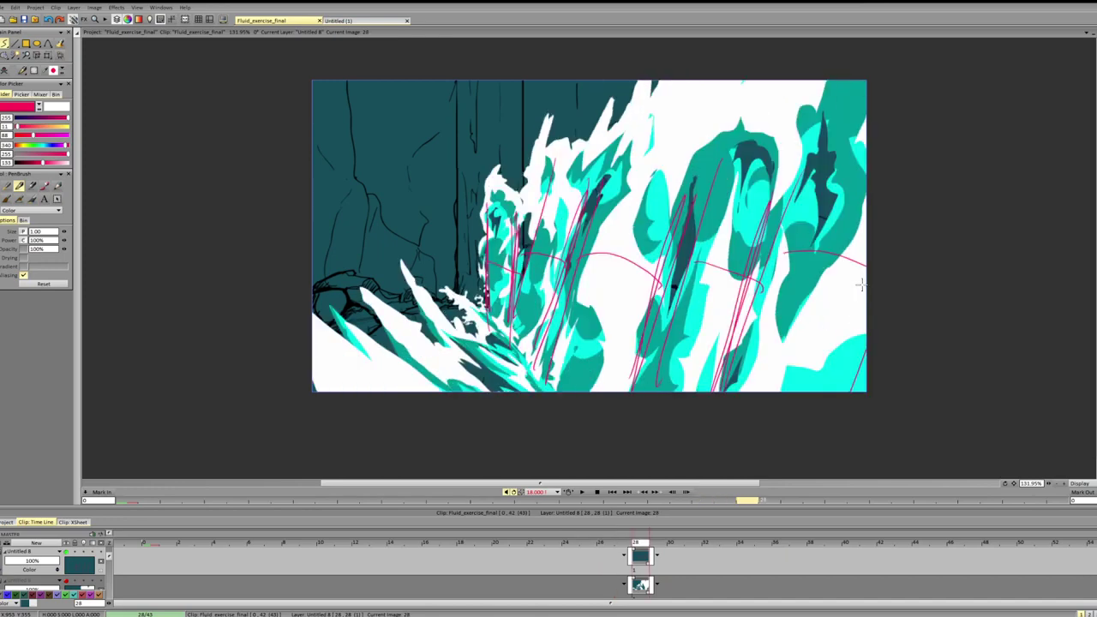
key("Right")
key("Right")
key("Right")
key("Right")
key("Right")
key("Right")
key("Right")
key("Right")
key("Right")
key("Right")
key("Right")
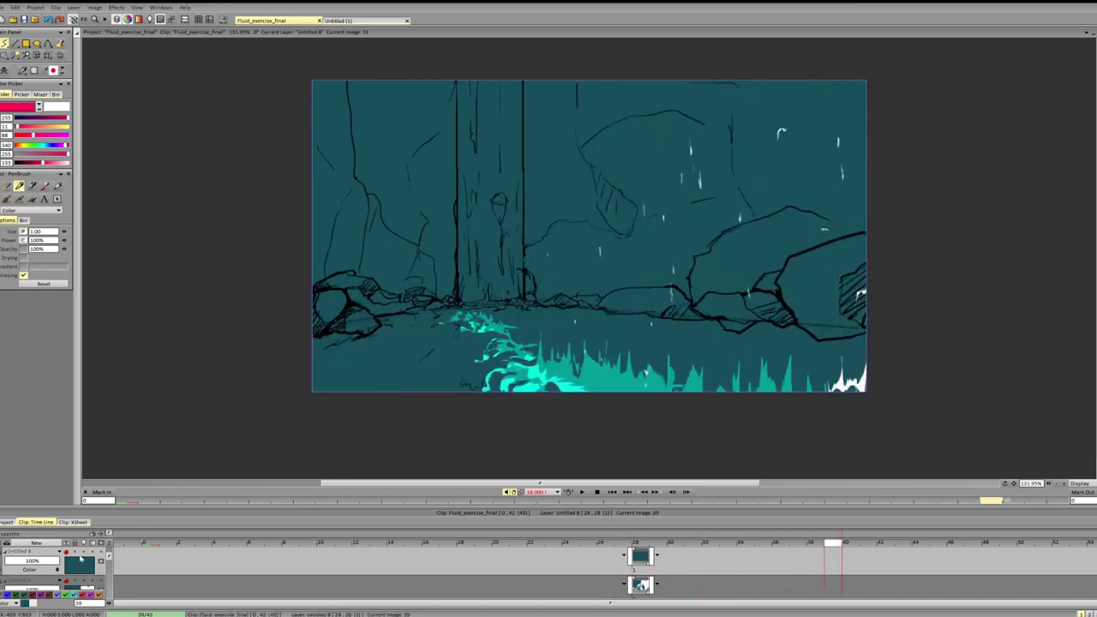
- Add a new annotation layer at frame 35
left_click(569, 493)
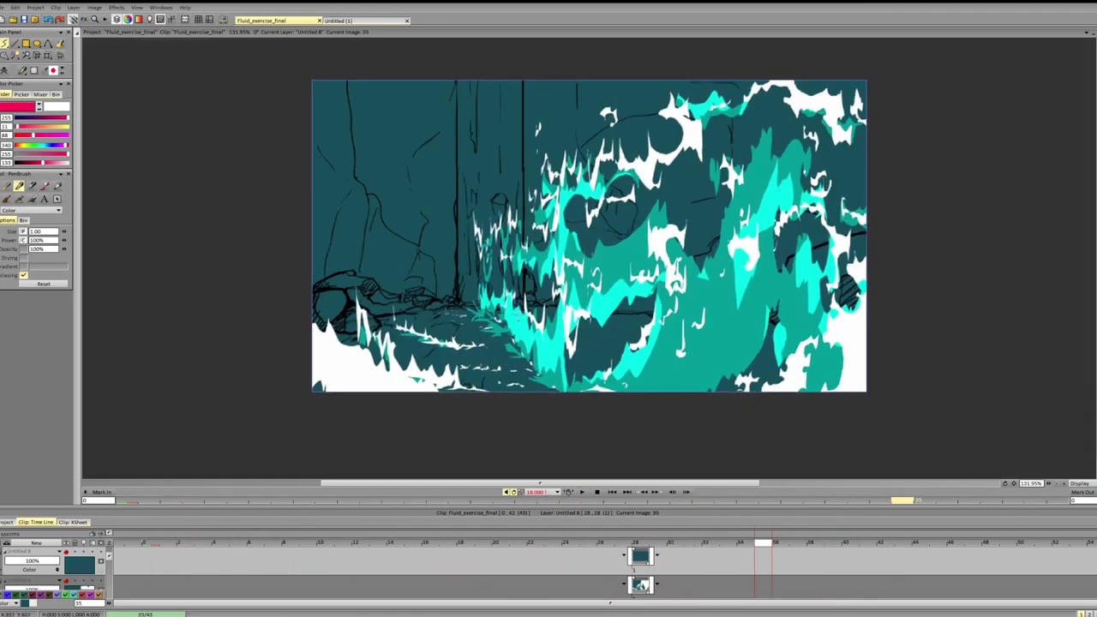
key("shift+n")
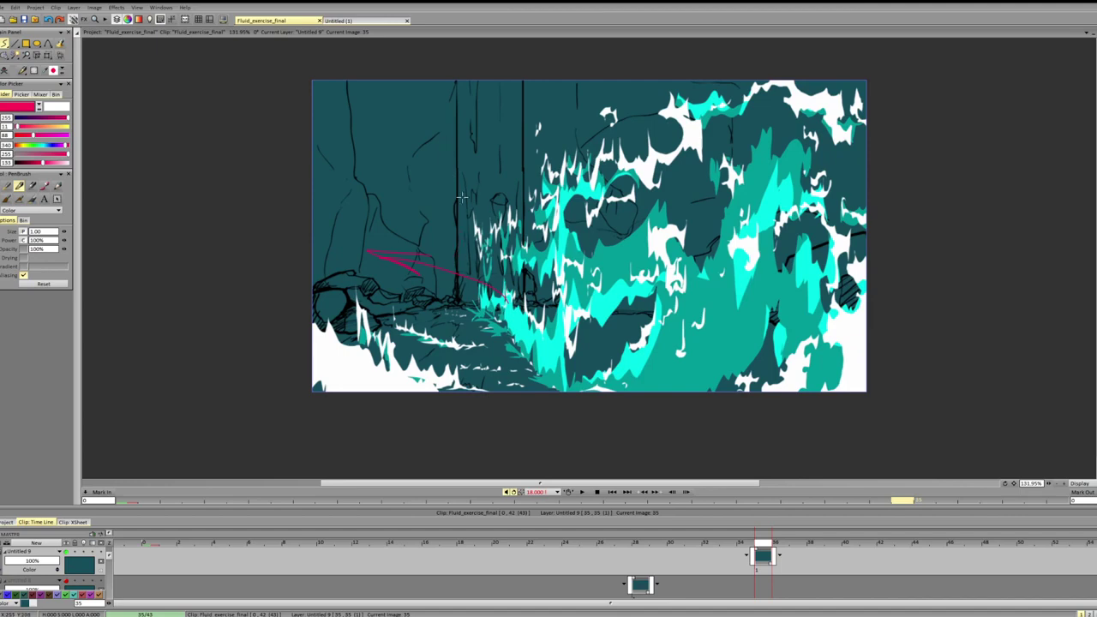
- Step back and forth through the frames around frame 35, up to frame 38, to examine how the splash collapses
key("Left")
key("Left")
key("Left")
key("Left")
key("Left")
key("Left")
key("Left")
key("Left")
key("Right")
key("Right")
key("Right")
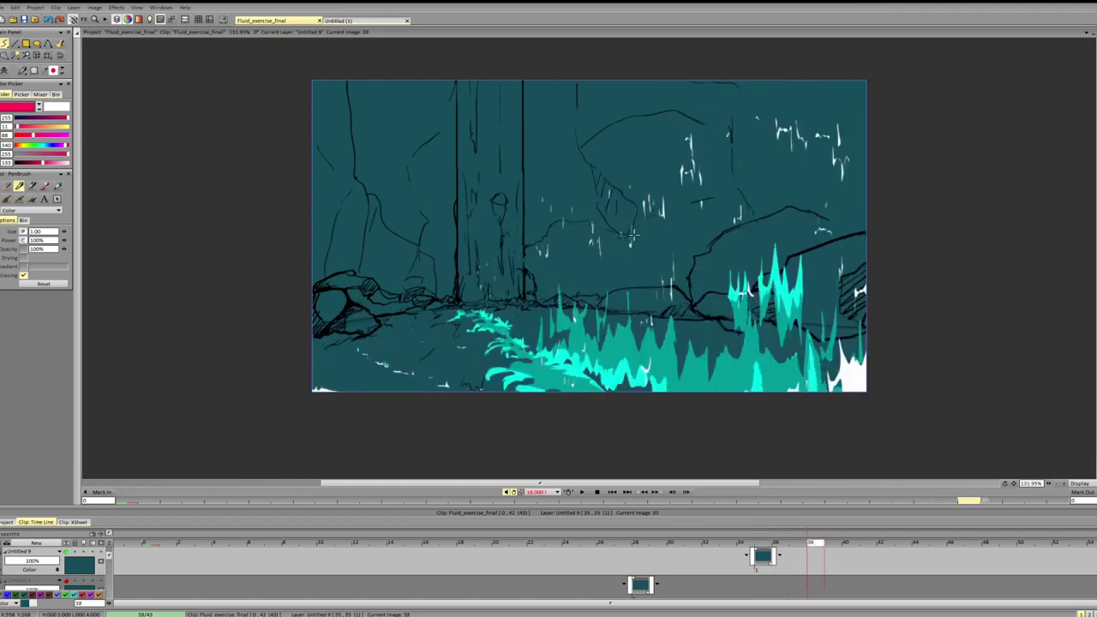